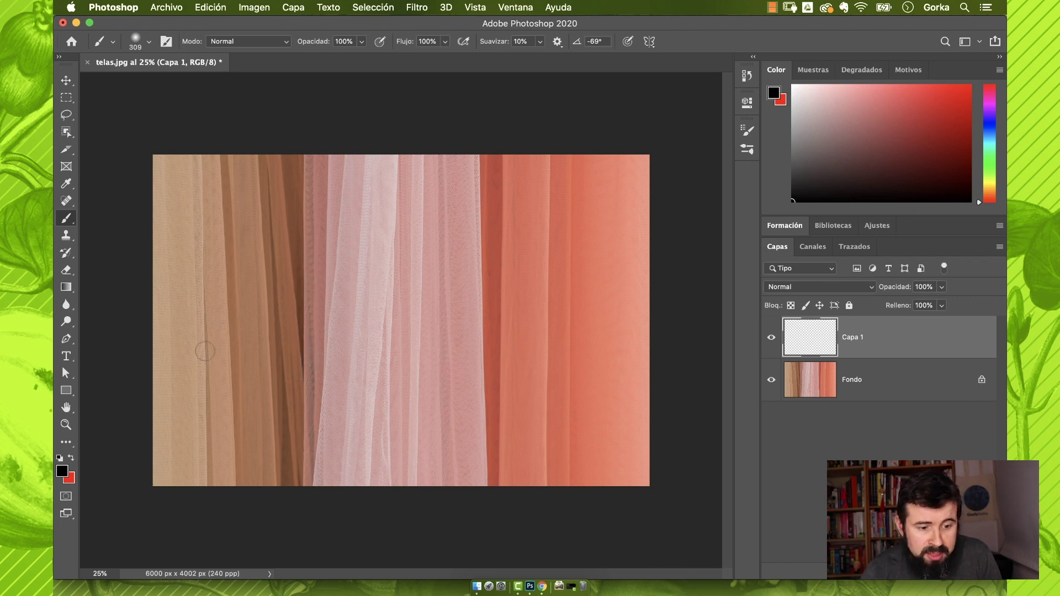
Brush a black wavy stroke across the fabrics on Capa 1, and a #2f2aff blue wavy stroke running down through it.
{"action": "mouse_move", "coordinate": [206, 367]}
{"action": "left_mouse_down"}
{"action": "mouse_move", "coordinate": [256, 296]}
{"action": "mouse_move", "coordinate": [420, 382]}
{"action": "mouse_move", "coordinate": [544, 384]}
{"action": "mouse_move", "coordinate": [554, 365]}
{"action": "left_mouse_up"}
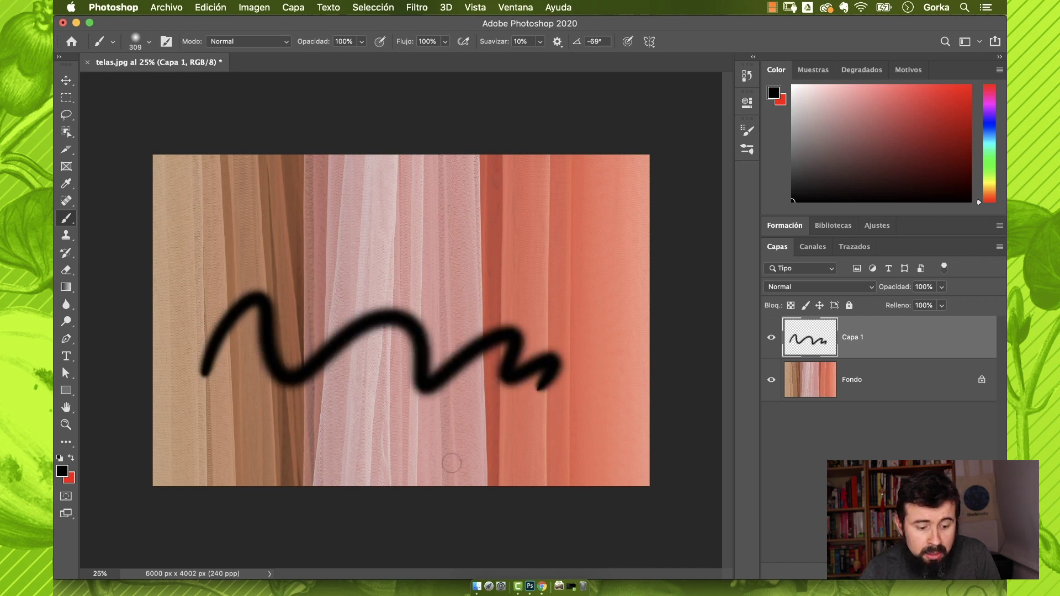
{"action": "left_click", "coordinate": [62, 472]}
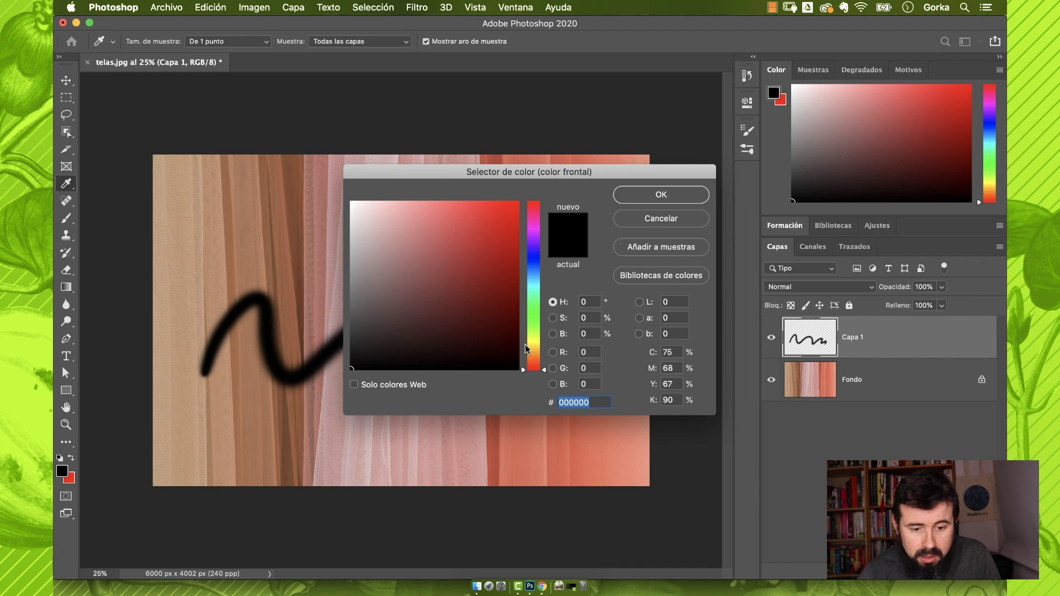
{"action": "left_click", "coordinate": [533, 257]}
{"action": "left_click", "coordinate": [491, 201]}
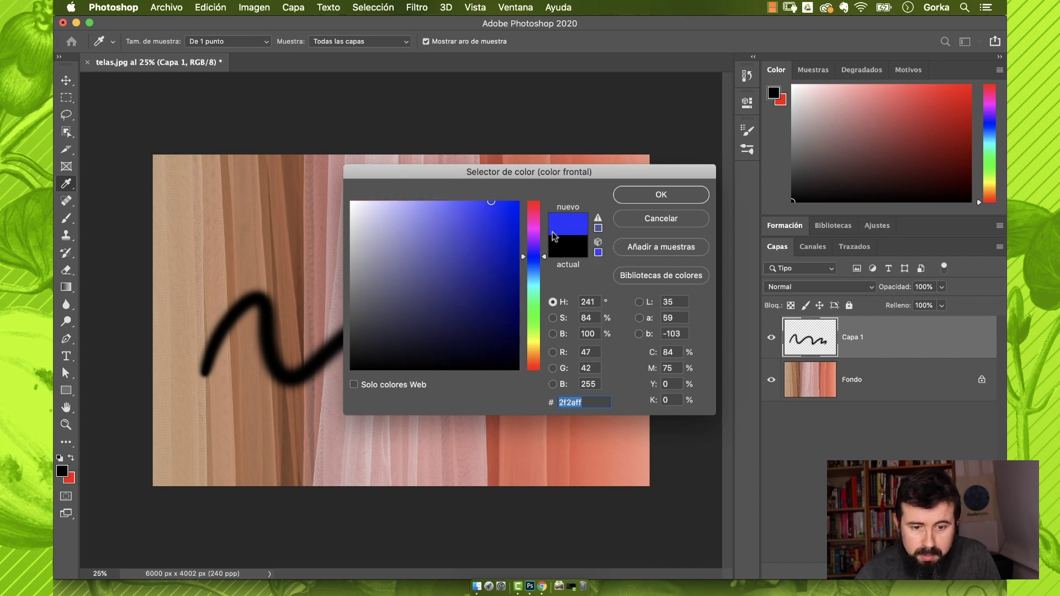
{"action": "left_click", "coordinate": [631, 196]}
{"action": "mouse_move", "coordinate": [341, 196]}
{"action": "left_mouse_down"}
{"action": "mouse_move", "coordinate": [332, 327]}
{"action": "mouse_move", "coordinate": [365, 435]}
{"action": "mouse_move", "coordinate": [472, 462]}
{"action": "left_mouse_up"}
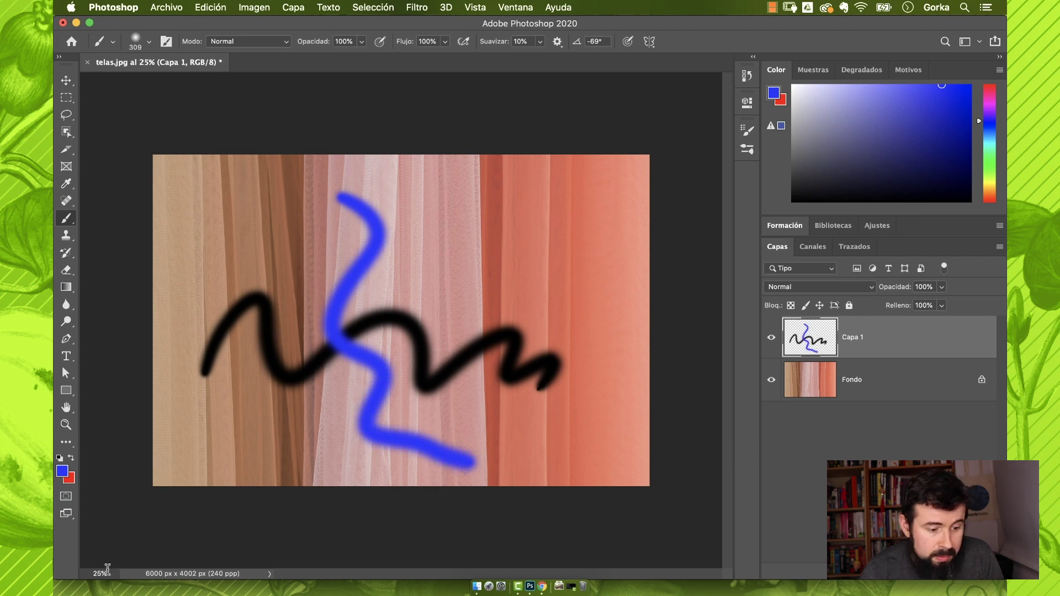
Swap the foreground and background colours and brush a red wavy stroke across the upper part of the fabrics.
{"action": "left_click", "coordinate": [71, 458]}
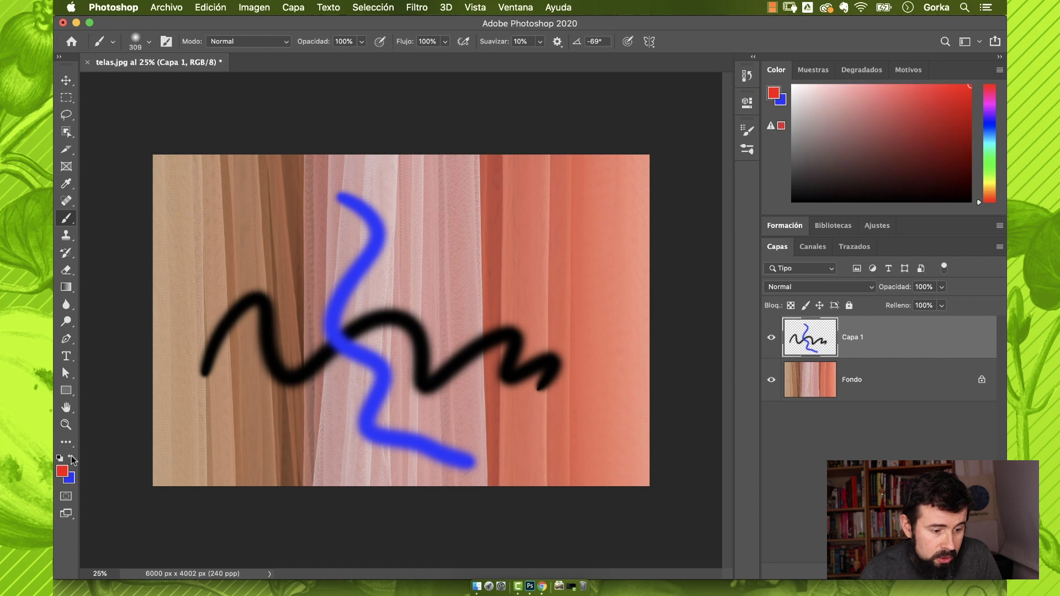
{"action": "mouse_move", "coordinate": [270, 251]}
{"action": "left_mouse_down"}
{"action": "mouse_move", "coordinate": [309, 238]}
{"action": "mouse_move", "coordinate": [519, 270]}
{"action": "left_mouse_up"}
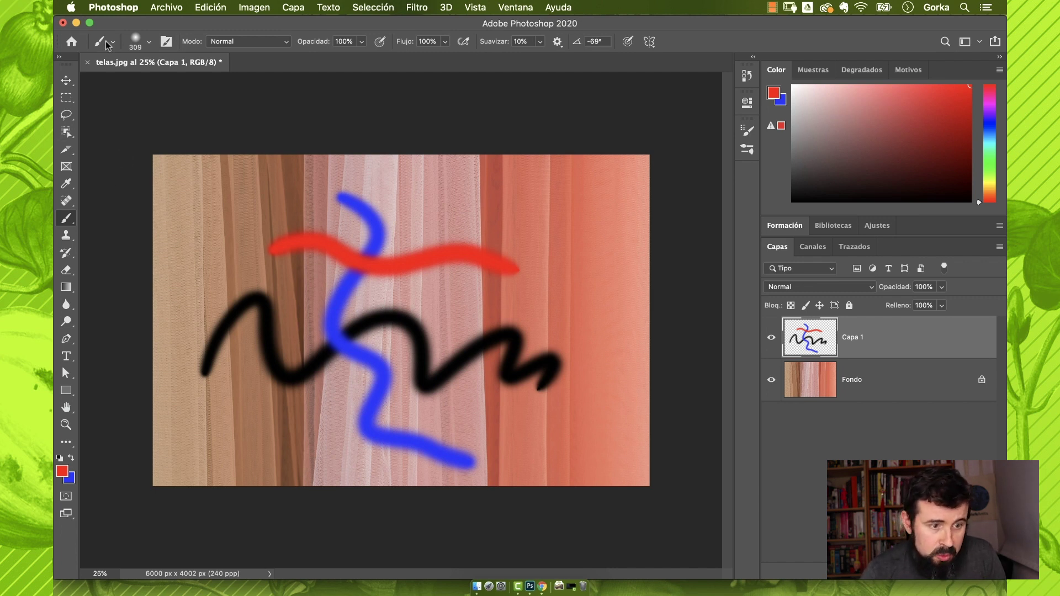
Examine the brush presets in the General Brushes and Dry Media Brushes folders.
{"action": "left_click", "coordinate": [147, 44]}
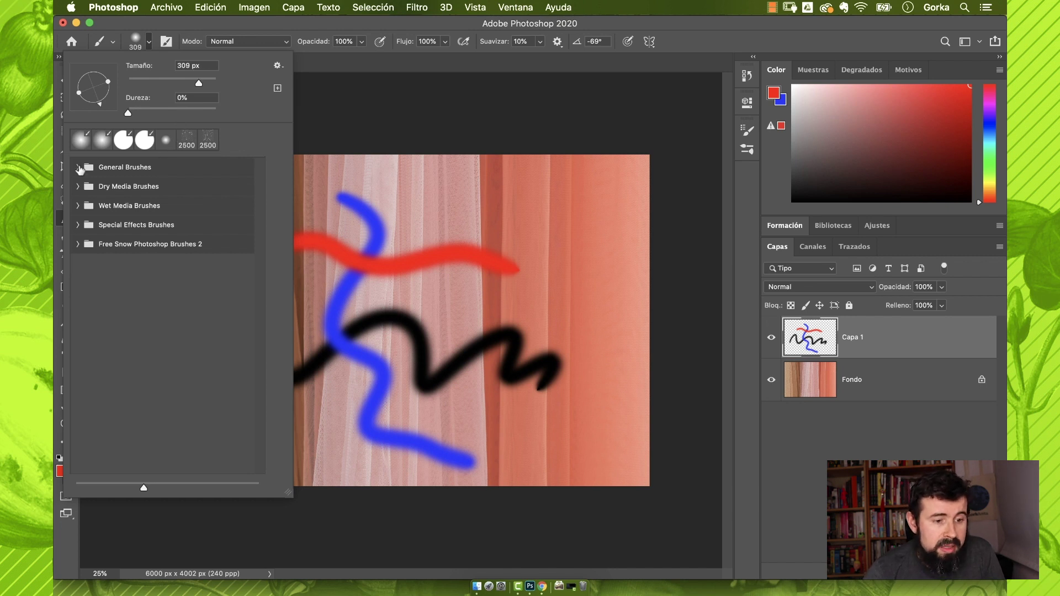
{"action": "left_click", "coordinate": [79, 167]}
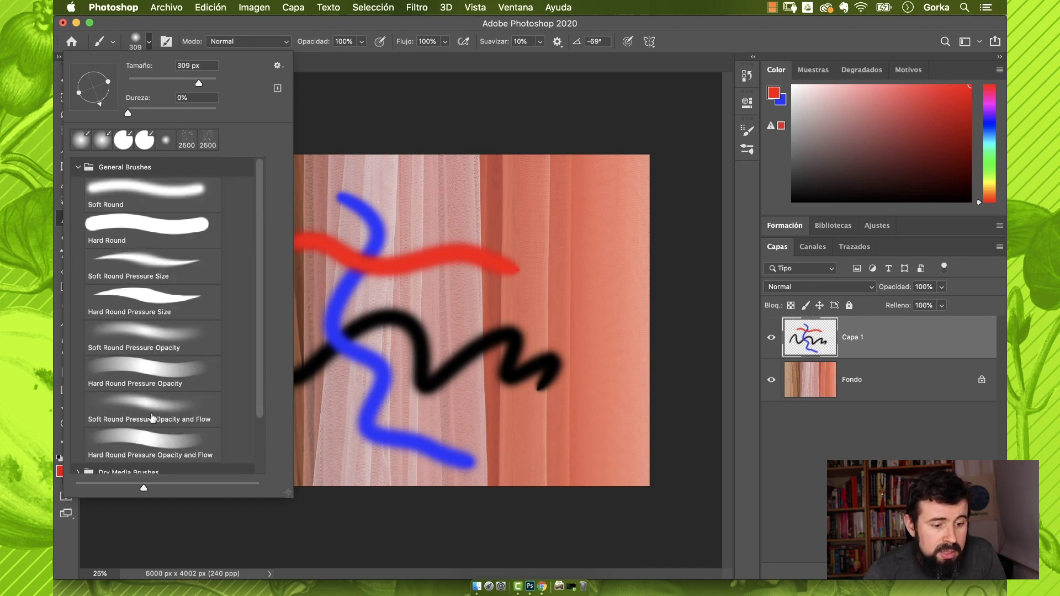
{"action": "scroll", "coordinate": [166, 378], "scroll_direction": "down", "scroll_amount": 3}
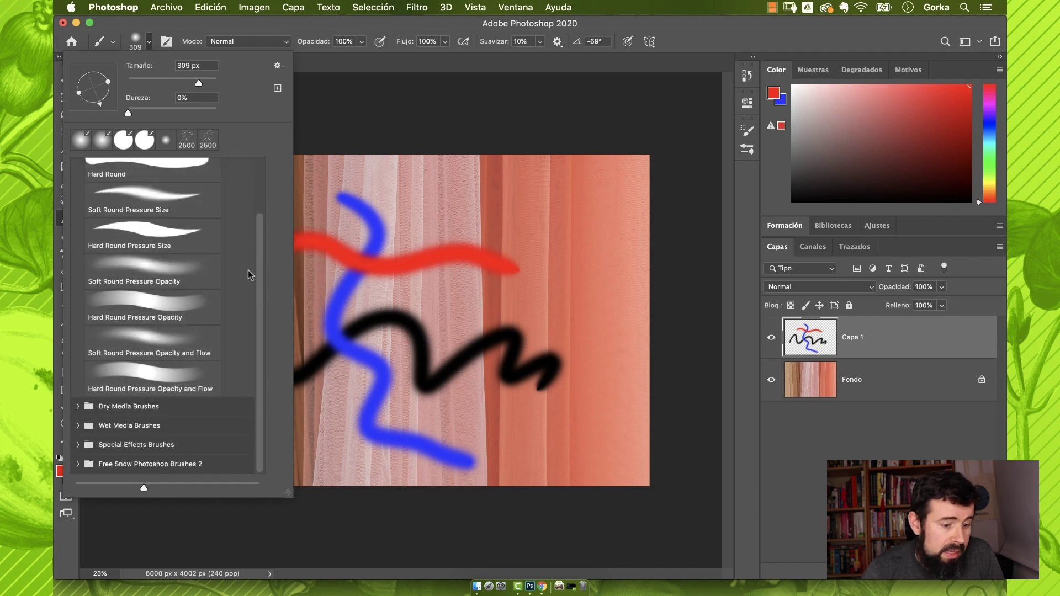
{"action": "left_click", "coordinate": [78, 406]}
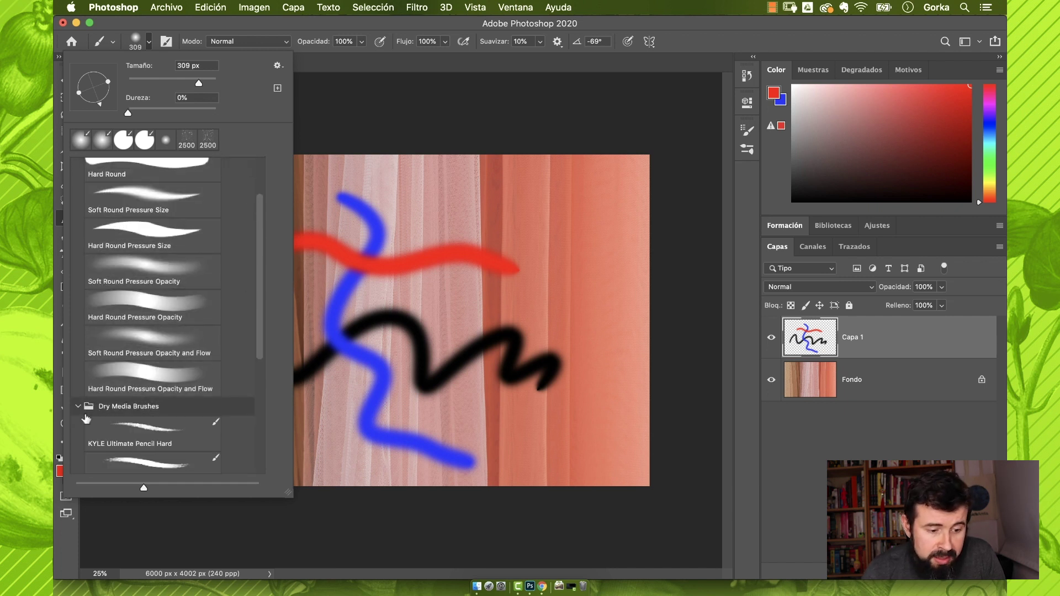
{"action": "mouse_move", "coordinate": [257, 266]}
{"action": "left_mouse_down"}
{"action": "mouse_move", "coordinate": [257, 362]}
{"action": "mouse_move", "coordinate": [293, 226]}
{"action": "left_mouse_up"}
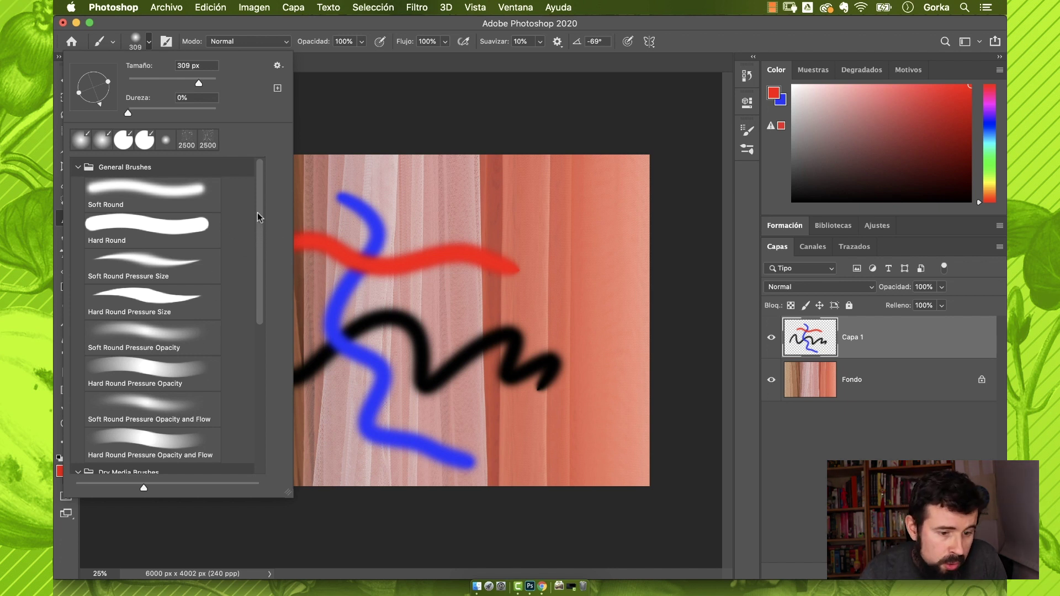
{"action": "mouse_move", "coordinate": [258, 213]}
{"action": "left_mouse_down"}
{"action": "mouse_move", "coordinate": [255, 250]}
{"action": "mouse_move", "coordinate": [260, 214]}
{"action": "left_mouse_up"}
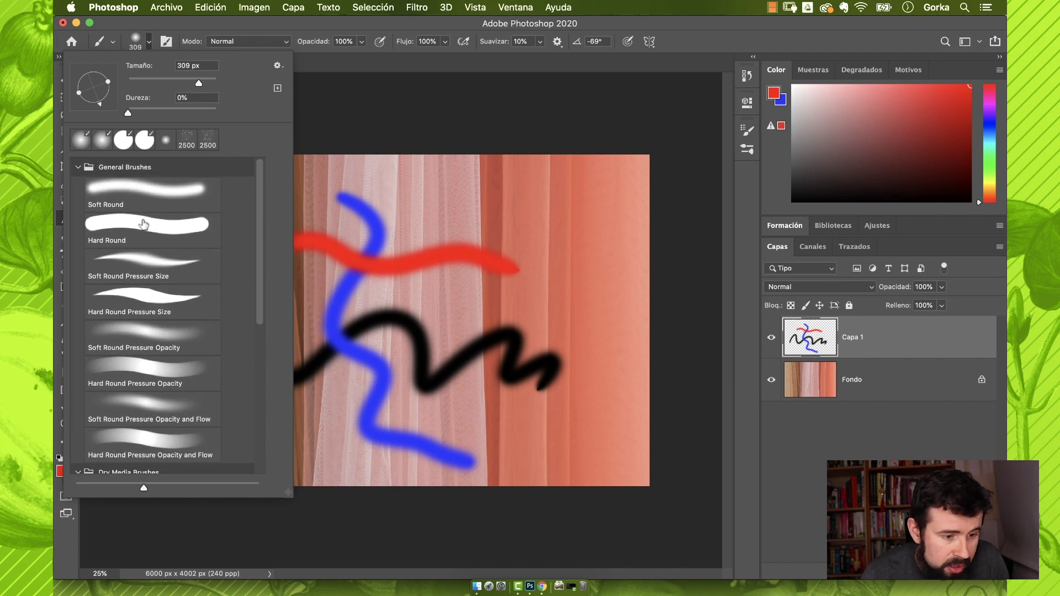
Choose the Hard Round brush preset and paint thick, hard-edged red strokes over the upper half of the image.
{"action": "left_click", "coordinate": [132, 224]}
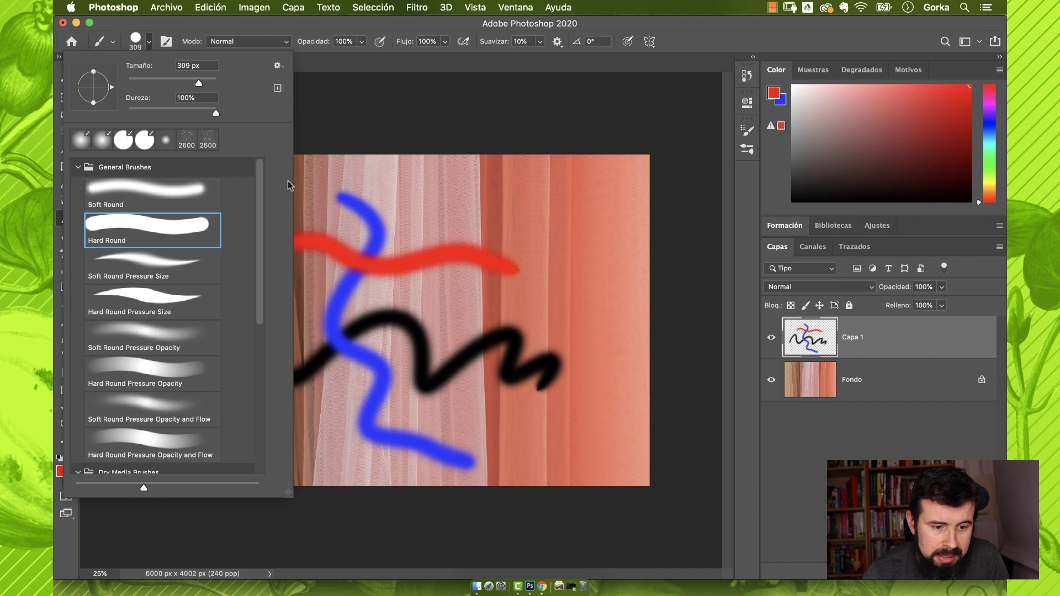
{"action": "mouse_move", "coordinate": [395, 220]}
{"action": "left_mouse_down"}
{"action": "mouse_move", "coordinate": [378, 205]}
{"action": "mouse_move", "coordinate": [425, 201]}
{"action": "mouse_move", "coordinate": [422, 309]}
{"action": "mouse_move", "coordinate": [325, 208]}
{"action": "mouse_move", "coordinate": [300, 249]}
{"action": "left_mouse_up"}
{"action": "left_click_drag", "start_coordinate": [265, 211], "coordinate": [234, 330]}
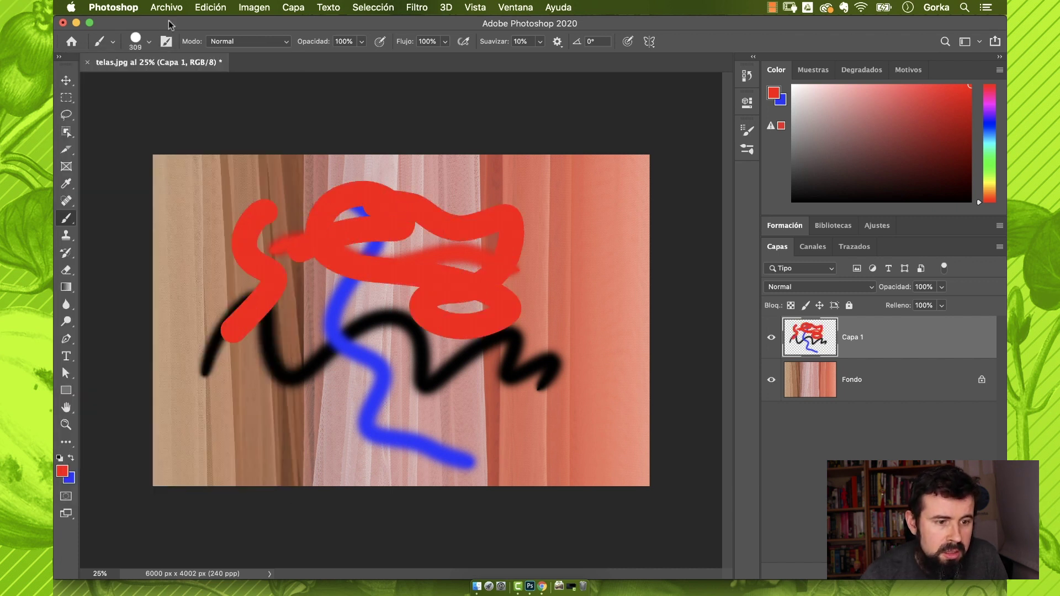
Choose the Soft Round brush preset and paint a soft-edged red looping stroke across the lower half of the image.
{"action": "left_click", "coordinate": [148, 43]}
{"action": "left_click", "coordinate": [133, 194]}
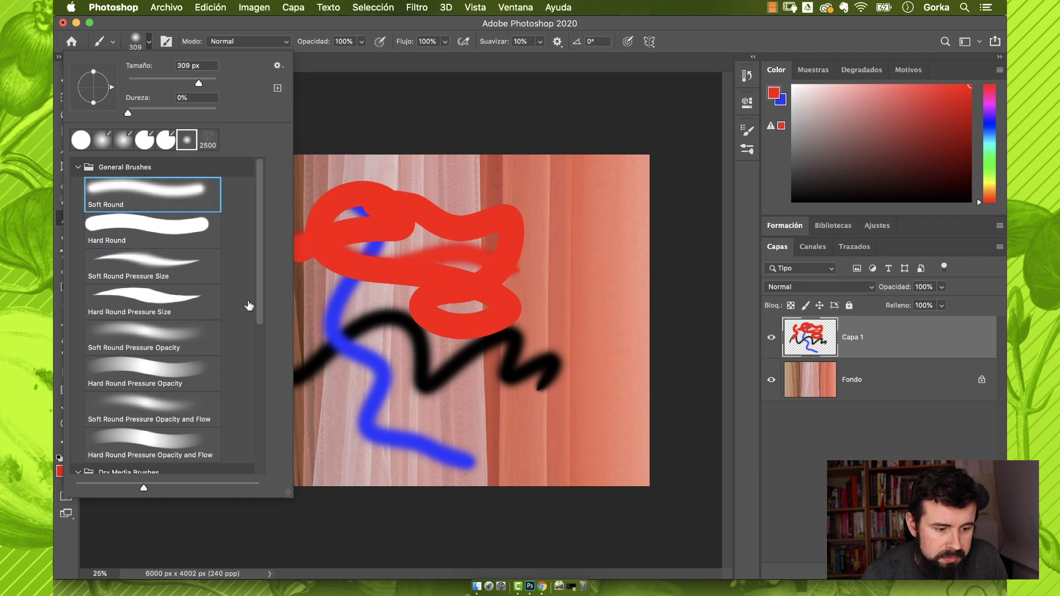
{"action": "mouse_move", "coordinate": [408, 408]}
{"action": "left_mouse_down"}
{"action": "mouse_move", "coordinate": [463, 407]}
{"action": "mouse_move", "coordinate": [523, 372]}
{"action": "mouse_move", "coordinate": [338, 406]}
{"action": "mouse_move", "coordinate": [320, 350]}
{"action": "mouse_move", "coordinate": [249, 358]}
{"action": "mouse_move", "coordinate": [232, 423]}
{"action": "left_mouse_up"}
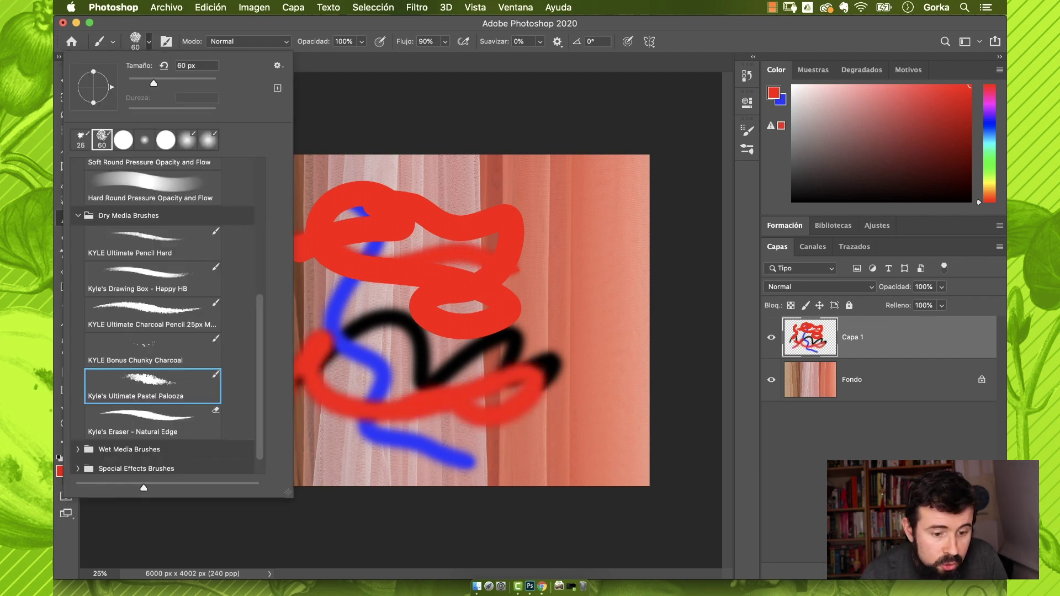
Scribble thin red textured lines around the upper-left part of the image with the 60 px Kyle's Ultimate Pastel Palooza brush.
{"action": "mouse_move", "coordinate": [392, 168]}
{"action": "left_mouse_down"}
{"action": "mouse_move", "coordinate": [346, 162]}
{"action": "mouse_move", "coordinate": [281, 185]}
{"action": "mouse_move", "coordinate": [255, 171]}
{"action": "mouse_move", "coordinate": [197, 230]}
{"action": "mouse_move", "coordinate": [183, 285]}
{"action": "mouse_move", "coordinate": [215, 232]}
{"action": "mouse_move", "coordinate": [185, 300]}
{"action": "mouse_move", "coordinate": [219, 294]}
{"action": "mouse_move", "coordinate": [197, 349]}
{"action": "left_mouse_up"}
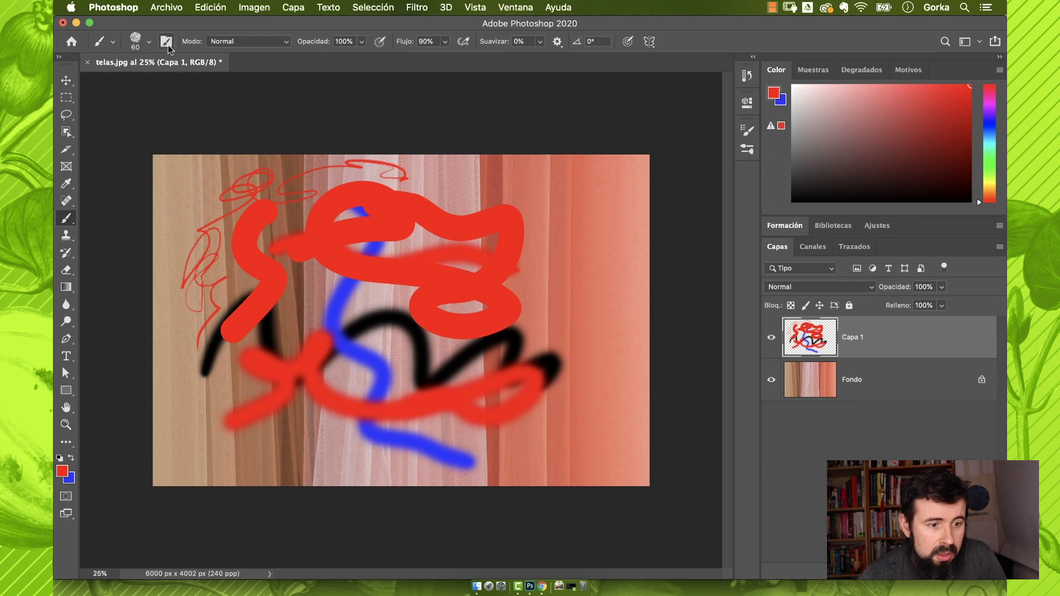
{"action": "left_click", "coordinate": [148, 42]}
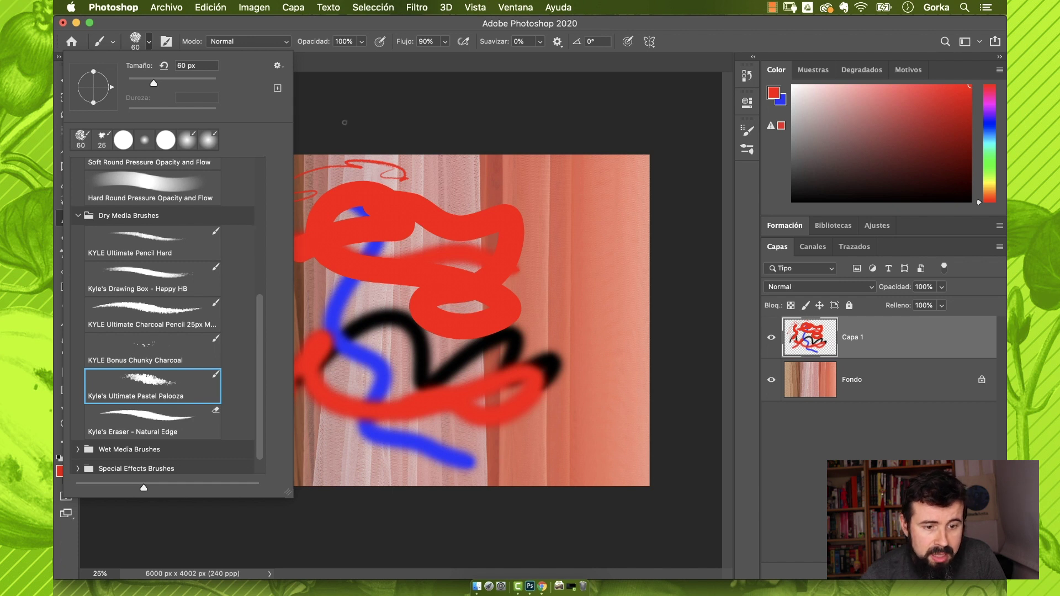
{"action": "left_click", "coordinate": [345, 124]}
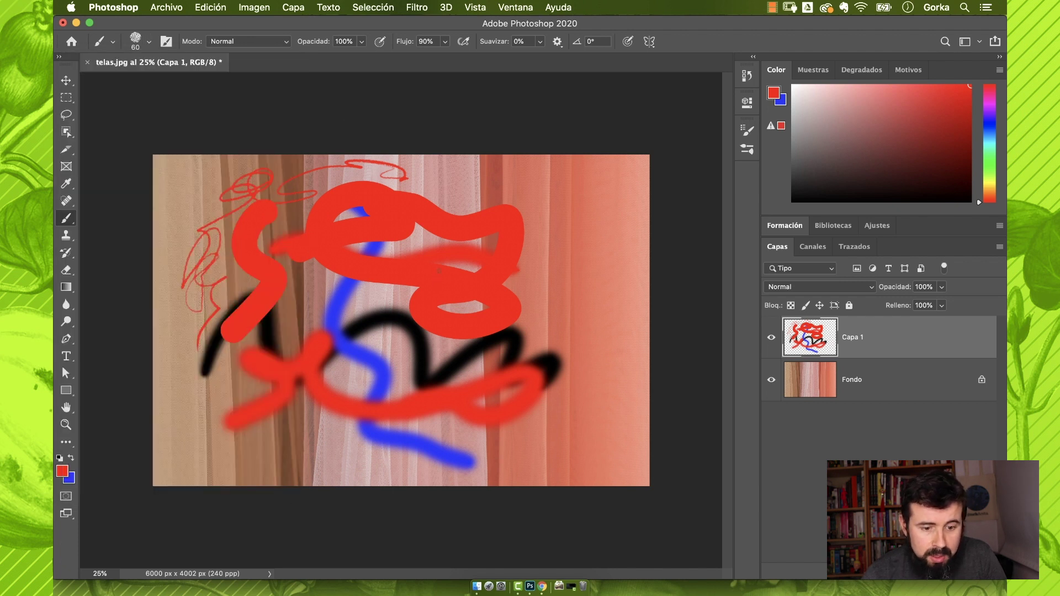
{"action": "right_click", "coordinate": [440, 270]}
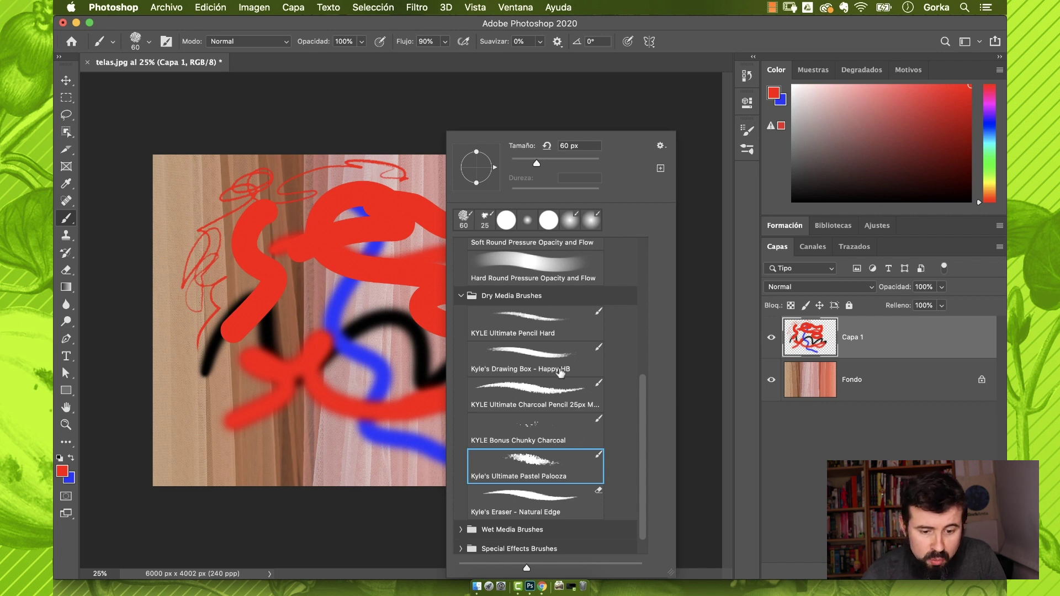
{"action": "left_click", "coordinate": [480, 103]}
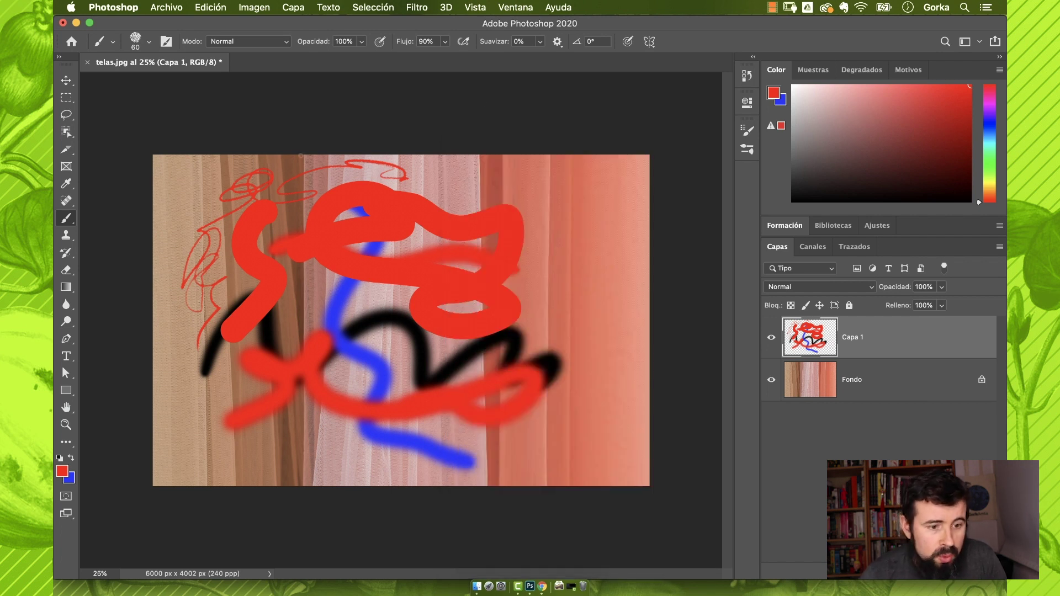
{"action": "left_click", "coordinate": [147, 43]}
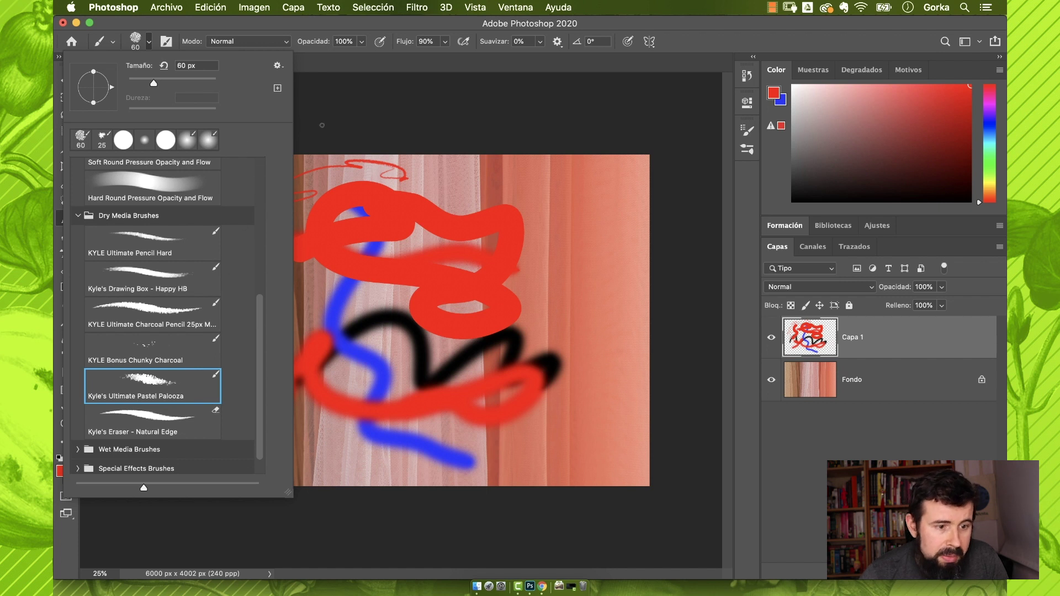
Clear all the painted strokes from Capa 1, deselect, and add a new empty layer above it.
{"action": "left_click", "coordinate": [800, 376]}
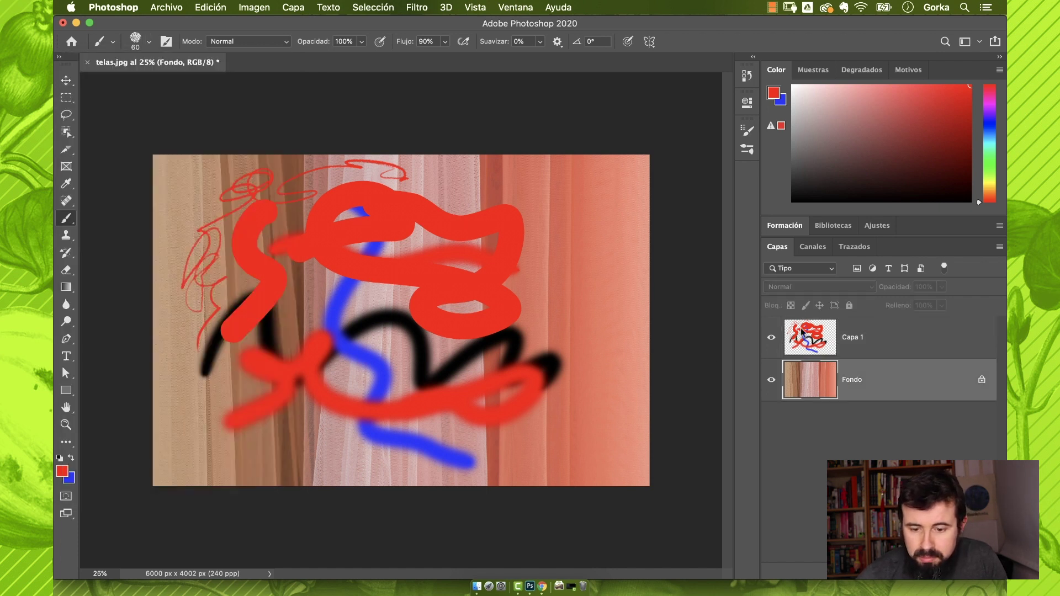
{"action": "left_click", "coordinate": [835, 348]}
{"action": "key", "text": "super+a"}
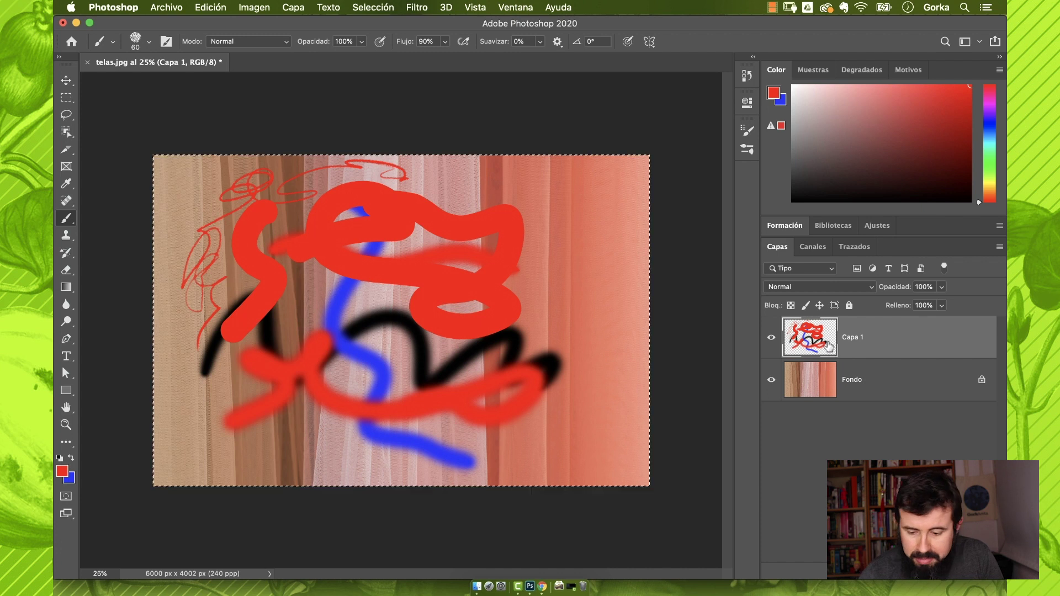
{"action": "key", "text": "Delete"}
{"action": "key", "text": "super+d"}
{"action": "key", "text": "shift+super+n"}
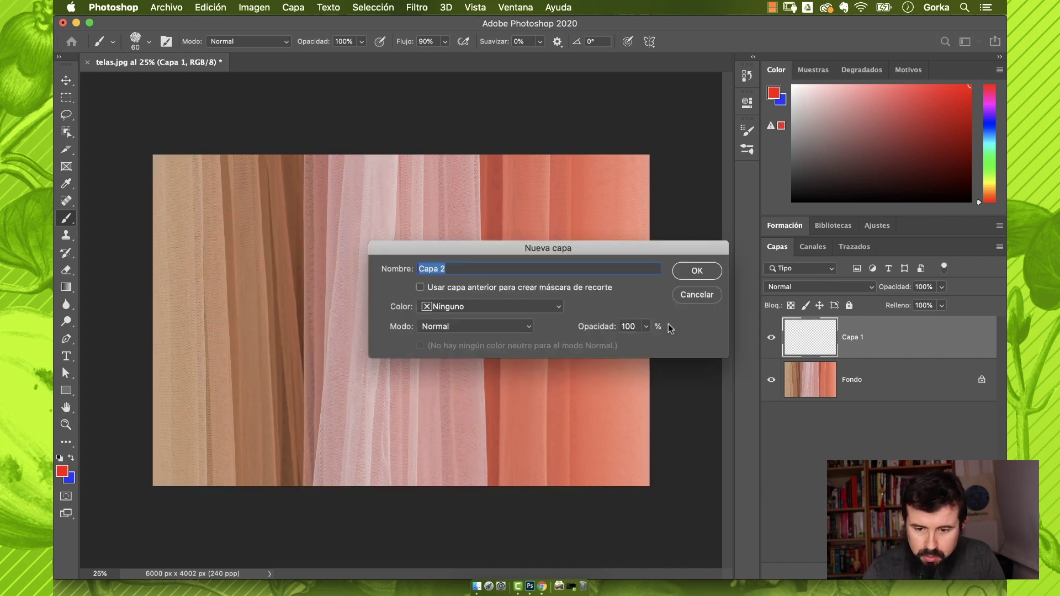
{"action": "left_click", "coordinate": [692, 271]}
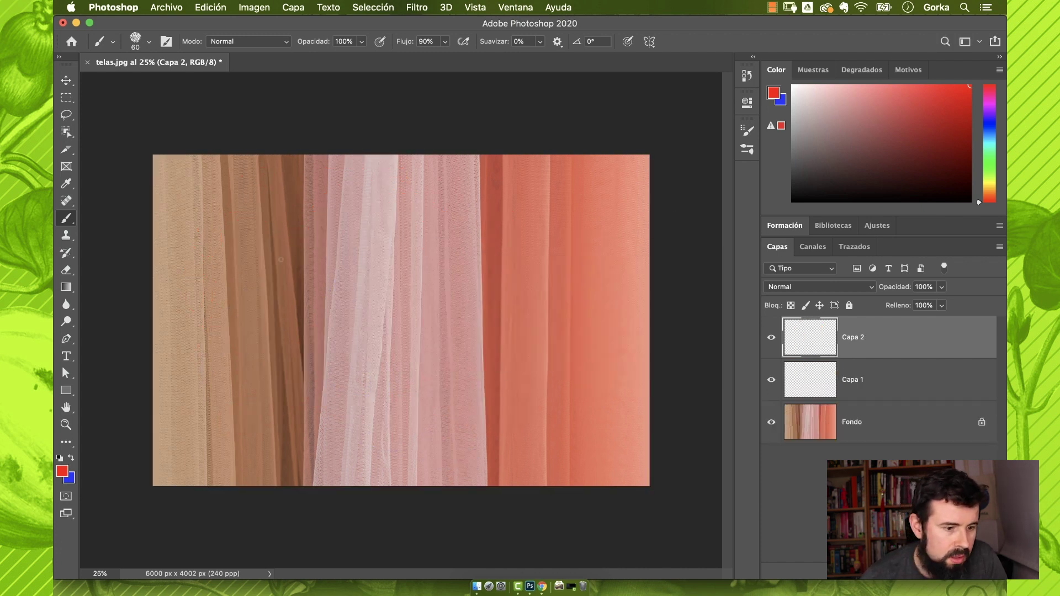
Reset the swatch colours, pick a bright yellow foreground and fill Capa 1 with it using the Paint Bucket.
{"action": "left_click", "coordinate": [70, 287]}
{"action": "left_click", "coordinate": [97, 298]}
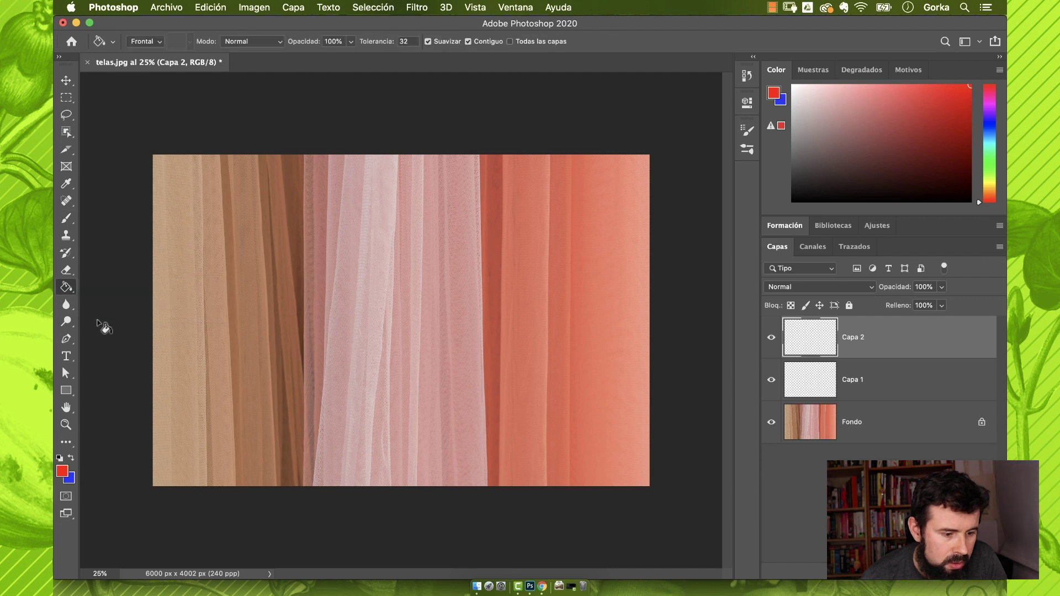
{"action": "left_click", "coordinate": [59, 458]}
{"action": "left_click", "coordinate": [62, 470]}
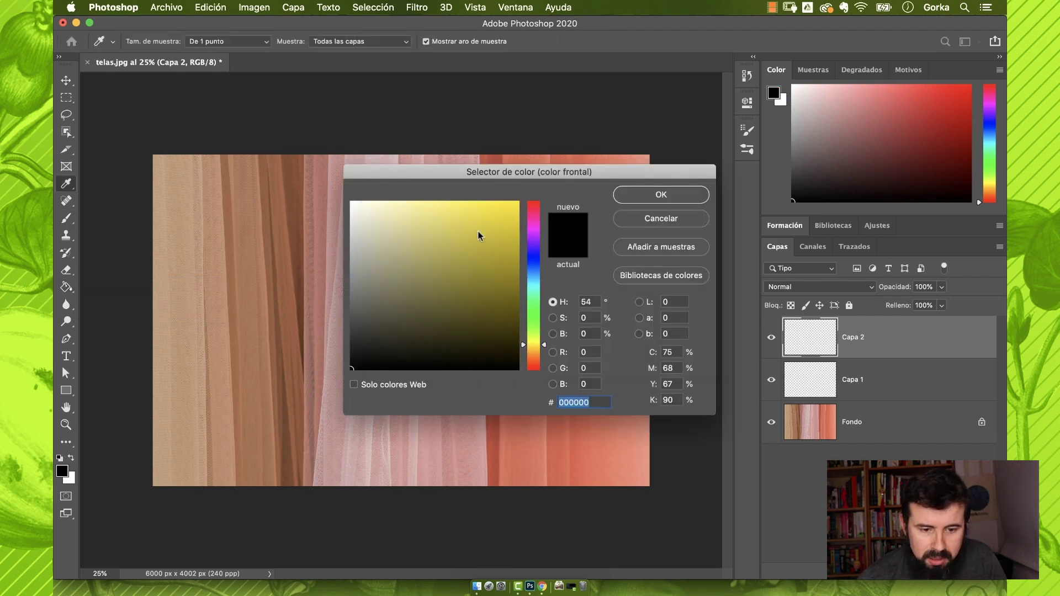
{"action": "left_click", "coordinate": [483, 203]}
{"action": "left_click", "coordinate": [649, 203]}
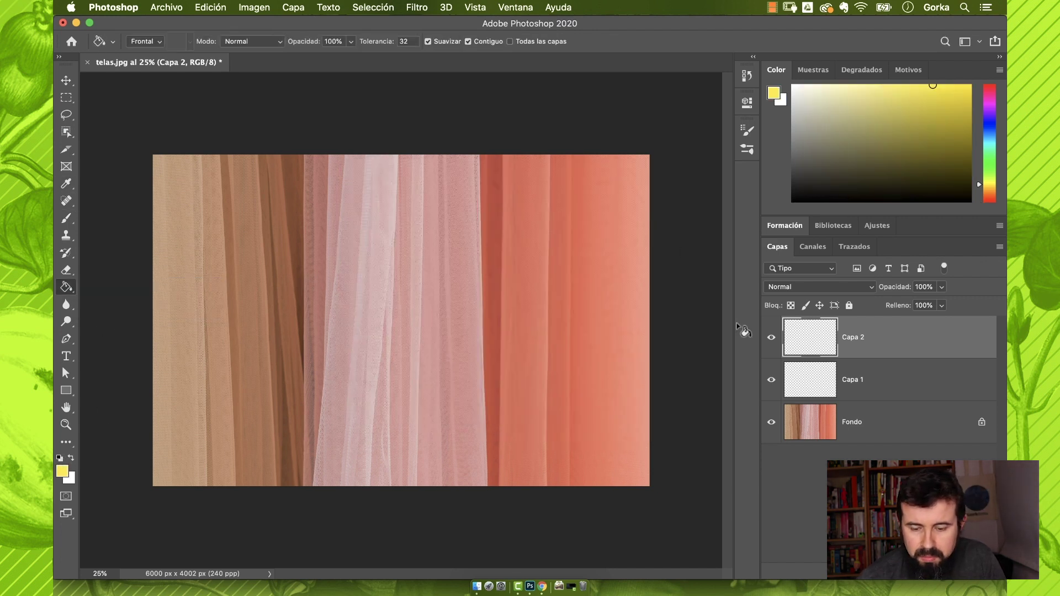
{"action": "left_click", "coordinate": [811, 379]}
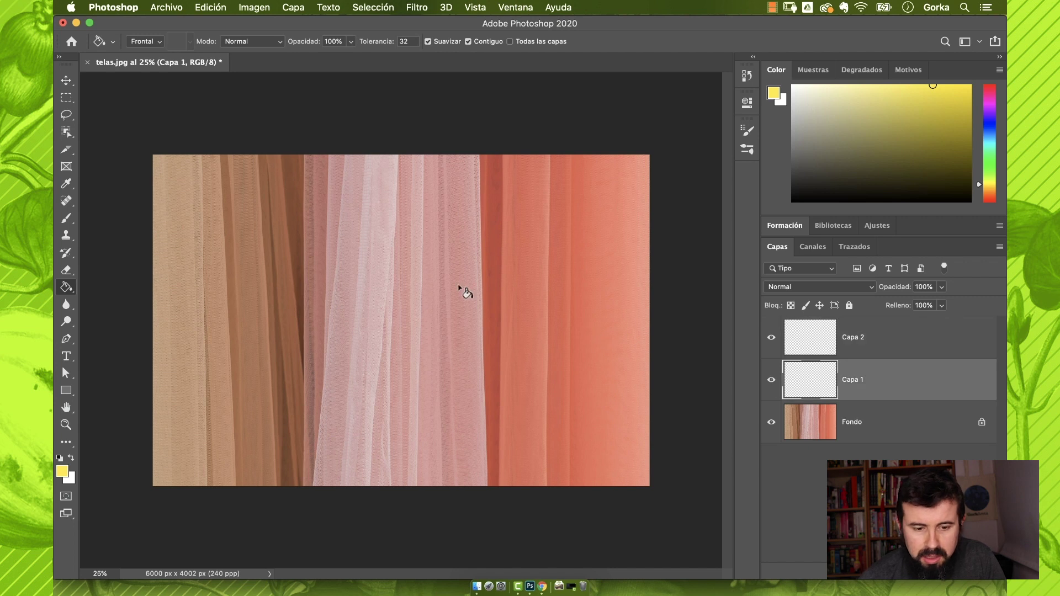
{"action": "left_click", "coordinate": [516, 310]}
Draw a thin black textured figure on Capa 2 with the 60 px Kyle's Ultimate Pastel Palooza brush, using the default swatch colours.
{"action": "left_click", "coordinate": [842, 337]}
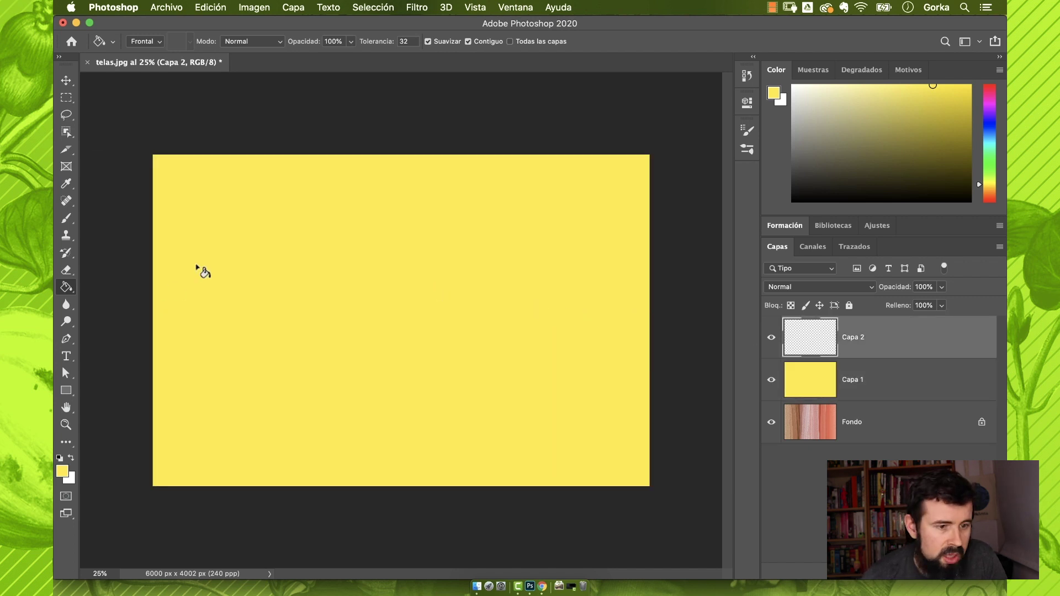
{"action": "key", "text": "b"}
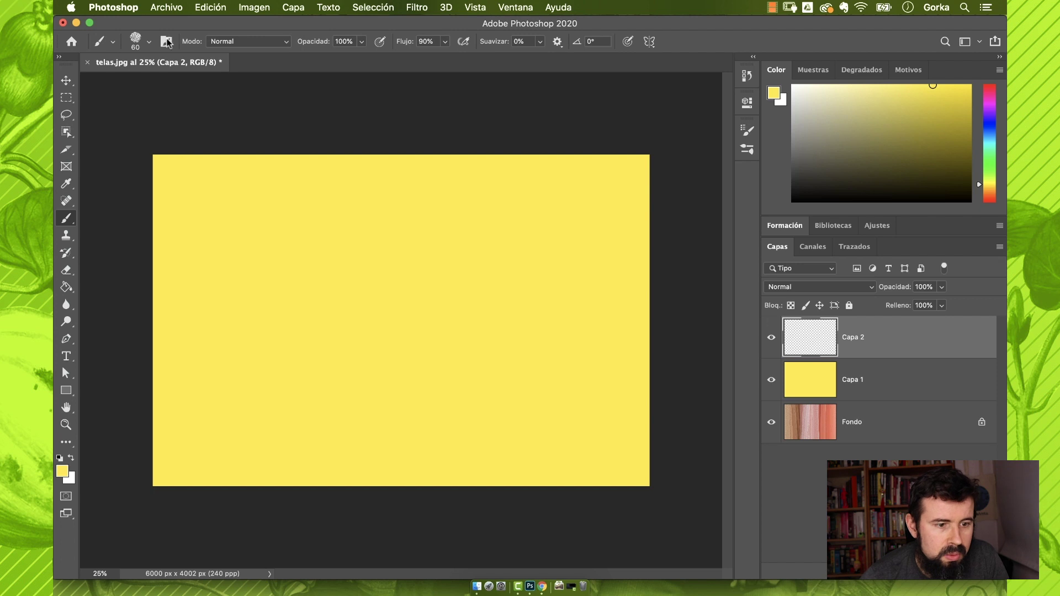
{"action": "left_click", "coordinate": [149, 43]}
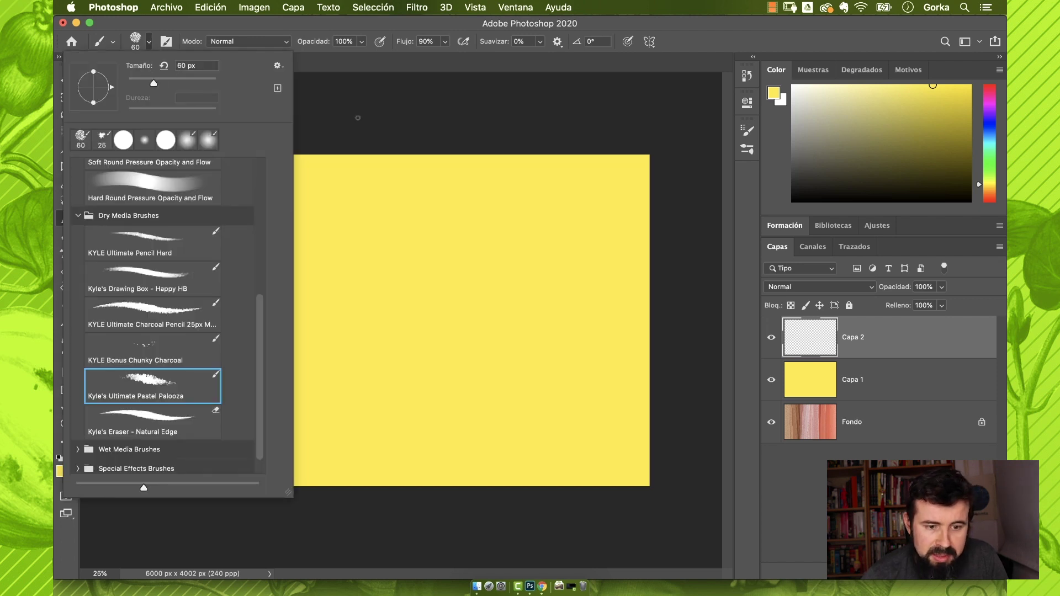
{"action": "left_click", "coordinate": [367, 99]}
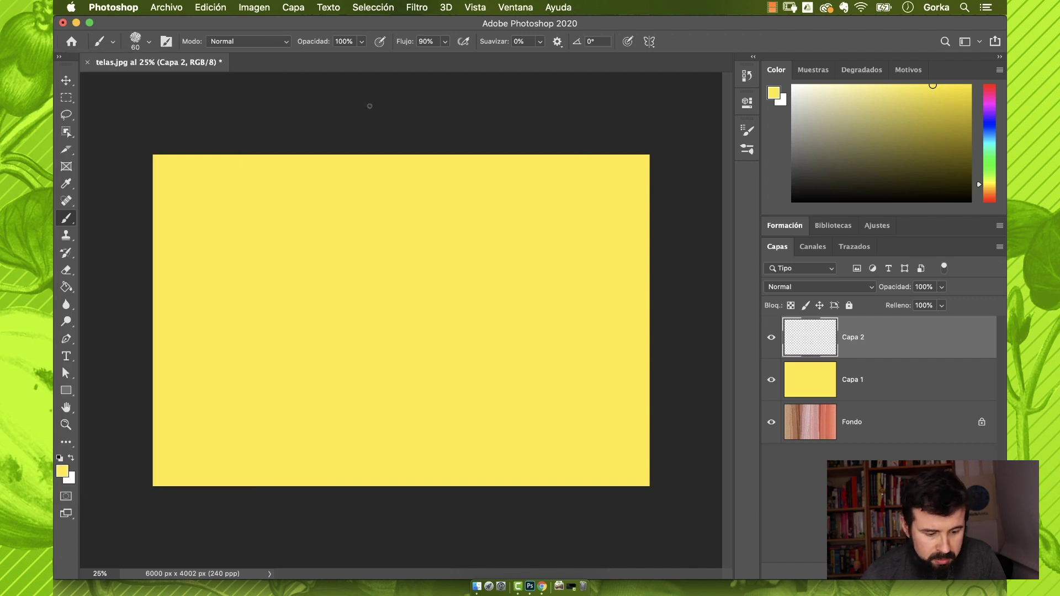
{"action": "key", "text": "super+1"}
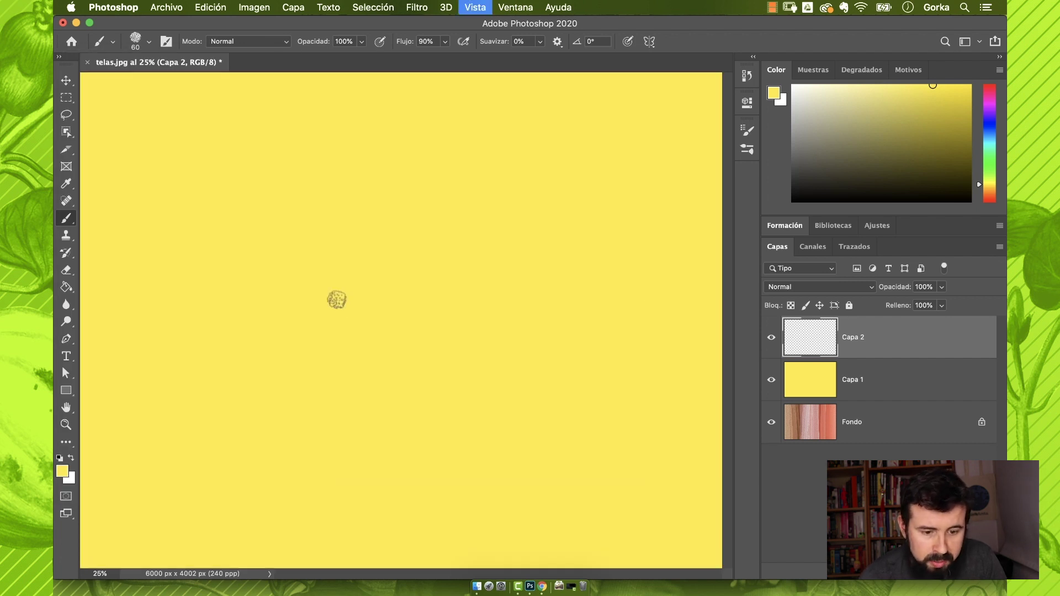
{"action": "key", "text": "d"}
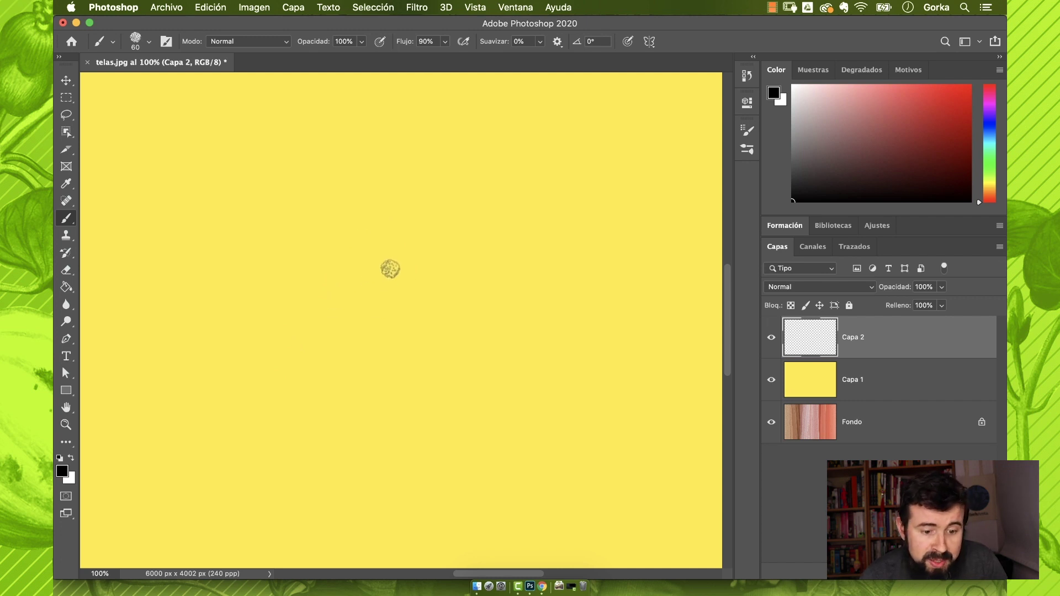
{"action": "mouse_move", "coordinate": [359, 280]}
{"action": "left_mouse_down"}
{"action": "mouse_move", "coordinate": [375, 310]}
{"action": "mouse_move", "coordinate": [493, 321]}
{"action": "mouse_move", "coordinate": [395, 338]}
{"action": "mouse_move", "coordinate": [504, 299]}
{"action": "mouse_move", "coordinate": [408, 329]}
{"action": "left_mouse_up"}
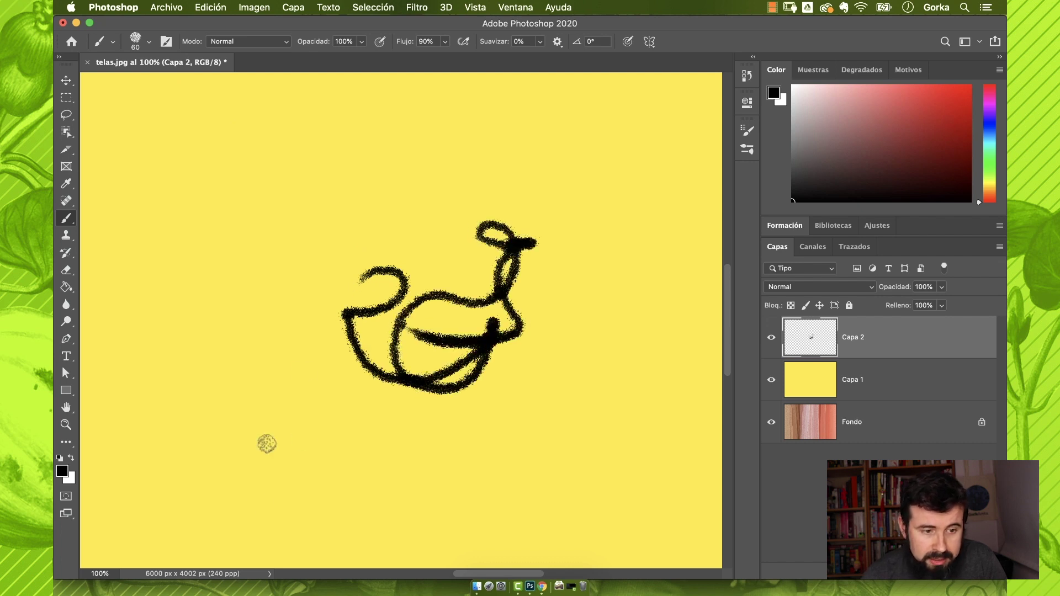
Enlarge the pastel brush to 156 px, paint a thick rough outline around the black figure, and undo the painted strokes.
{"action": "left_click", "coordinate": [149, 42]}
{"action": "left_click_drag", "start_coordinate": [154, 80], "coordinate": [184, 82]}
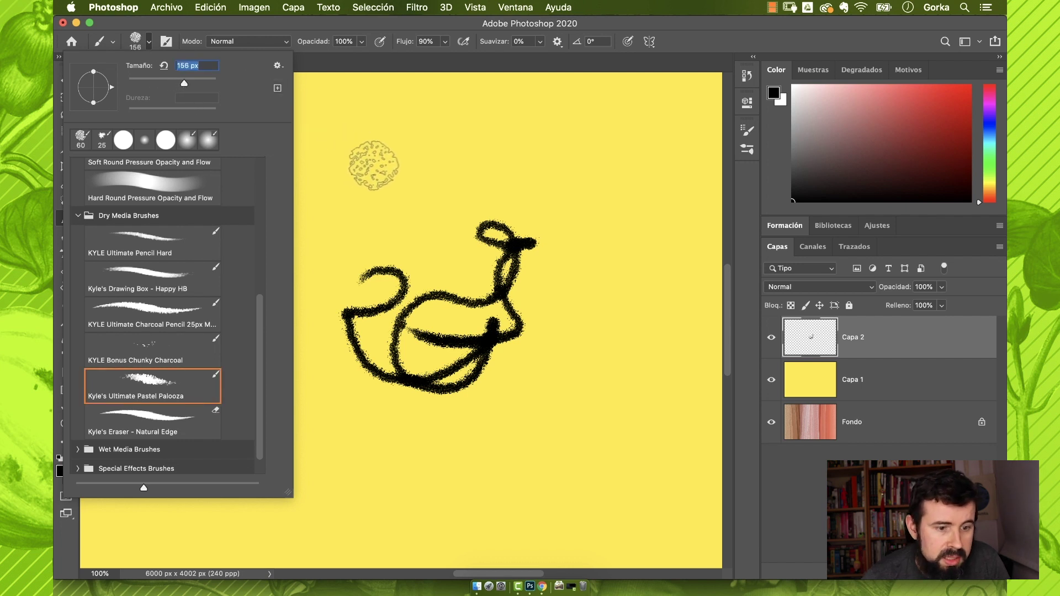
{"action": "mouse_move", "coordinate": [359, 149]}
{"action": "left_mouse_down"}
{"action": "mouse_move", "coordinate": [458, 160]}
{"action": "mouse_move", "coordinate": [359, 199]}
{"action": "mouse_move", "coordinate": [205, 320]}
{"action": "mouse_move", "coordinate": [455, 488]}
{"action": "mouse_move", "coordinate": [591, 359]}
{"action": "mouse_move", "coordinate": [522, 270]}
{"action": "left_mouse_up"}
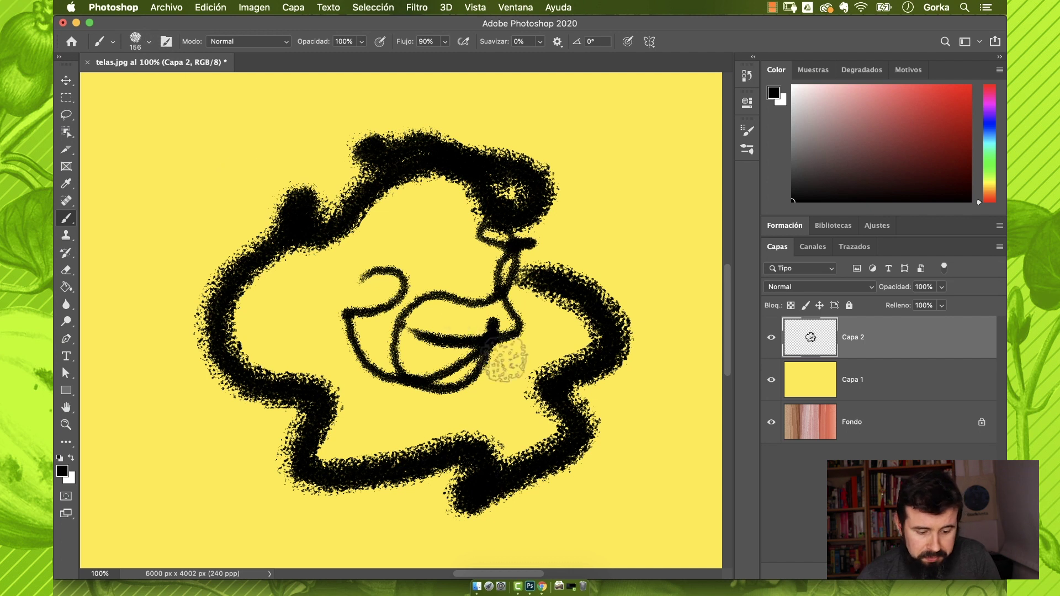
{"action": "key", "text": "super+z"}
Choose the Hard Round preset at 156 px, paint a thick black looping stroke with crisp edges, and undo it.
{"action": "left_click", "coordinate": [149, 42]}
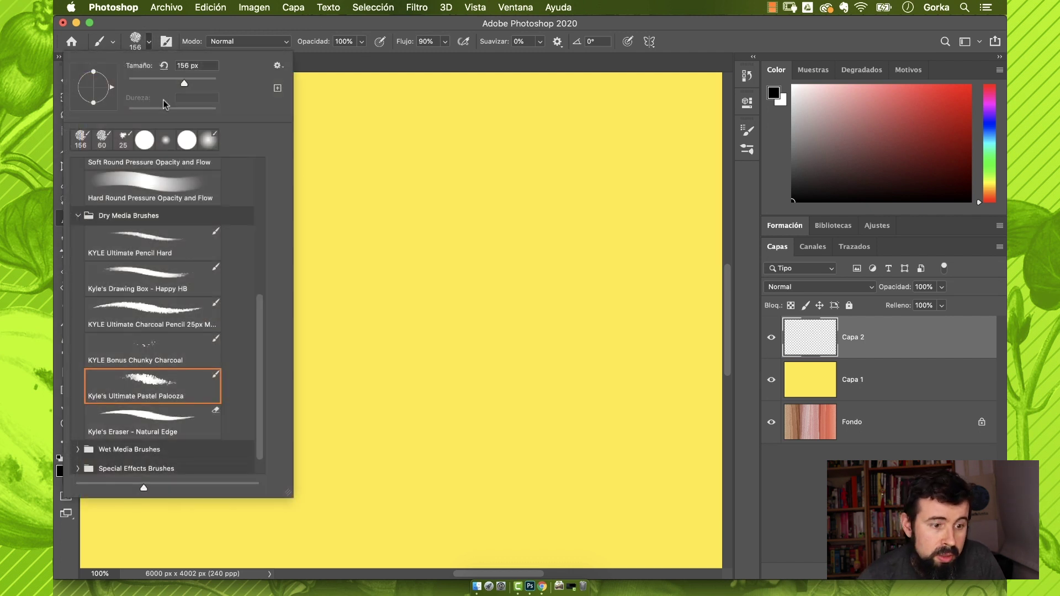
{"action": "scroll", "coordinate": [177, 237], "scroll_direction": "up", "scroll_amount": 5}
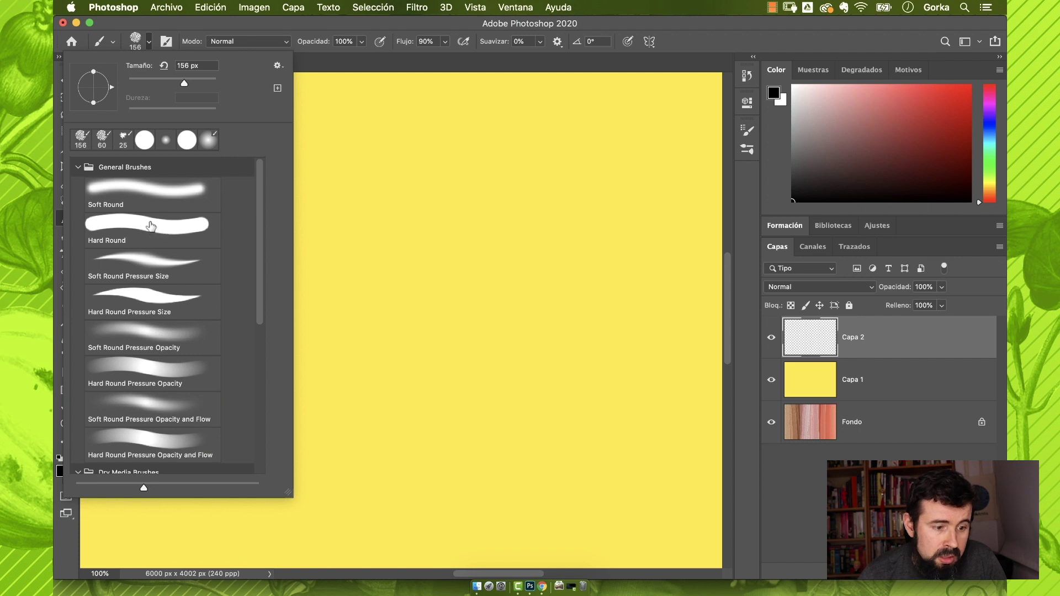
{"action": "left_click", "coordinate": [145, 228]}
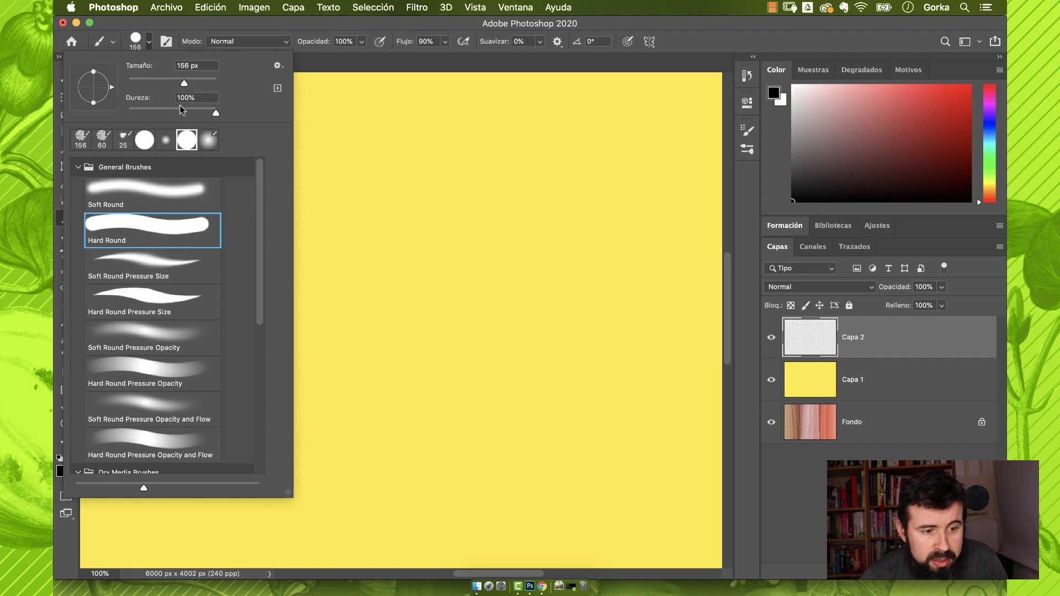
{"action": "mouse_move", "coordinate": [362, 213]}
{"action": "left_mouse_down"}
{"action": "mouse_move", "coordinate": [440, 300]}
{"action": "mouse_move", "coordinate": [415, 412]}
{"action": "mouse_move", "coordinate": [560, 304]}
{"action": "mouse_move", "coordinate": [571, 355]}
{"action": "mouse_move", "coordinate": [406, 453]}
{"action": "mouse_move", "coordinate": [297, 267]}
{"action": "mouse_move", "coordinate": [213, 259]}
{"action": "mouse_move", "coordinate": [191, 299]}
{"action": "mouse_move", "coordinate": [213, 379]}
{"action": "left_mouse_up"}
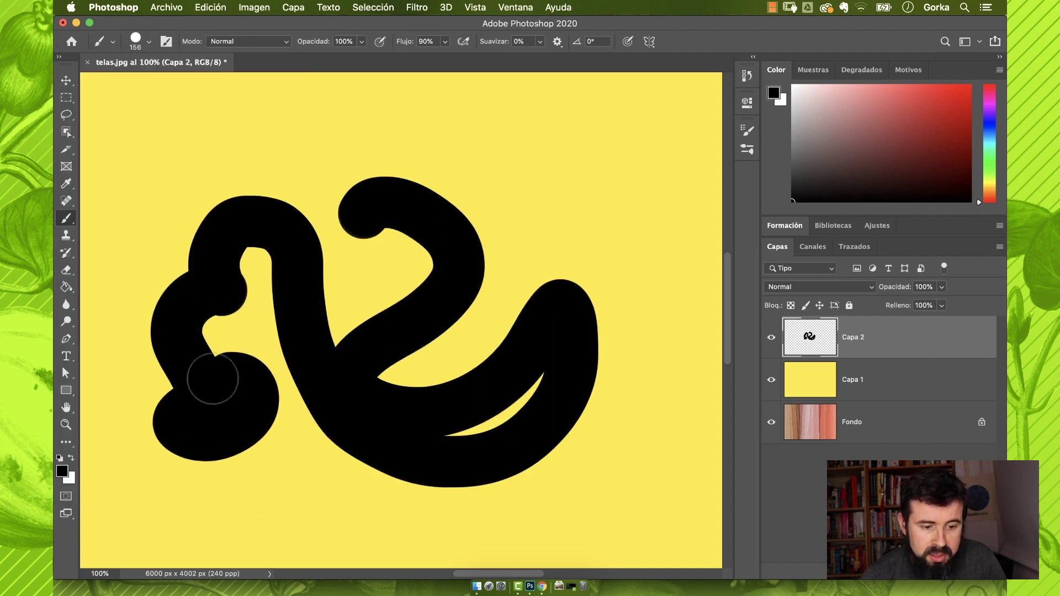
{"action": "key", "text": "super+z"}
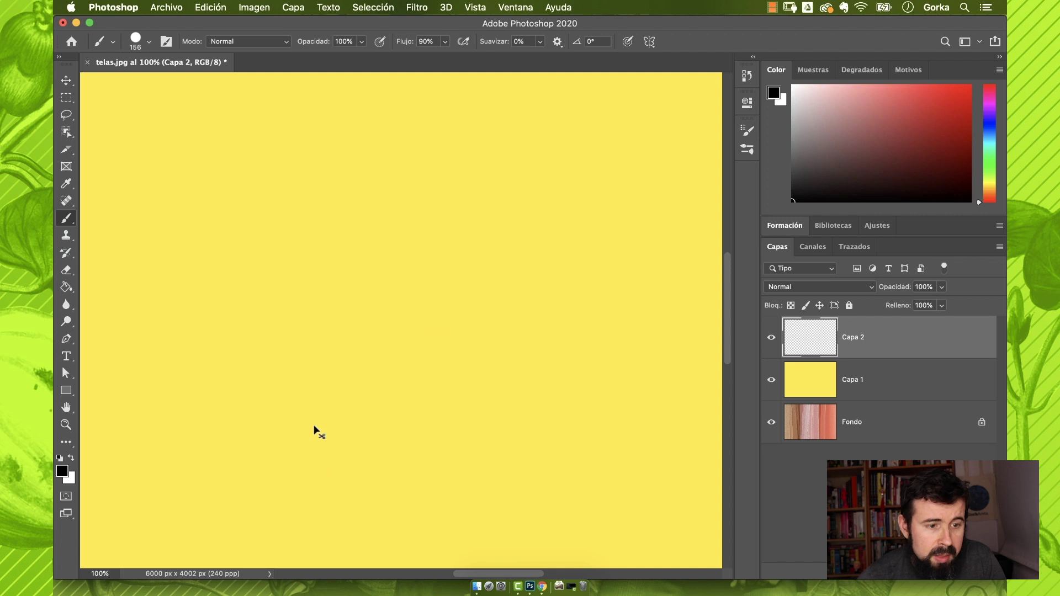
Set the Hard Round brush's hardness to 0%, paint blurred-edge black strokes across the canvas, and undo them.
{"action": "left_click", "coordinate": [149, 41]}
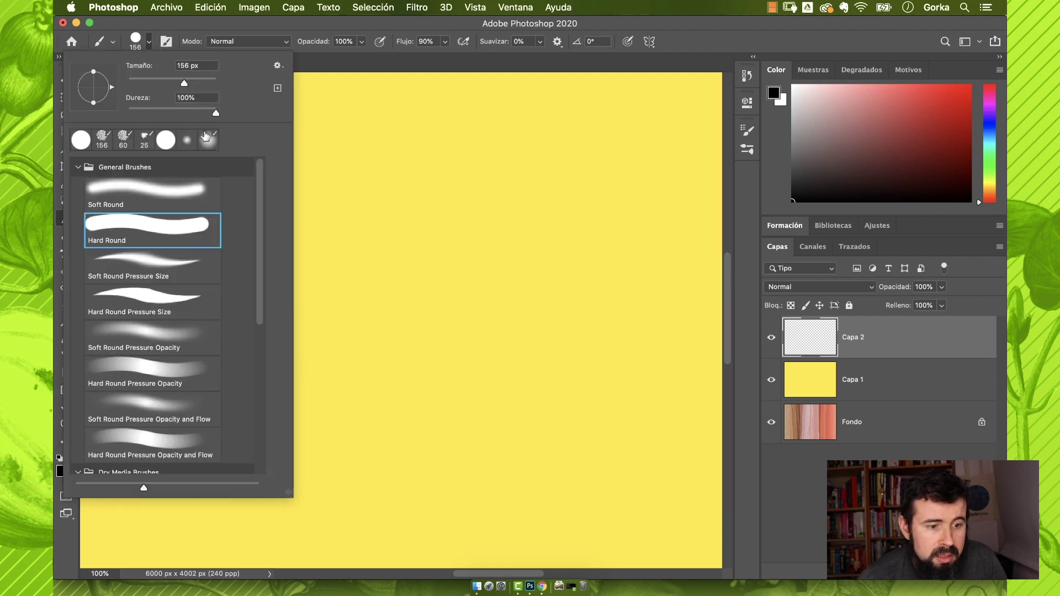
{"action": "left_click_drag", "start_coordinate": [214, 112], "coordinate": [101, 105]}
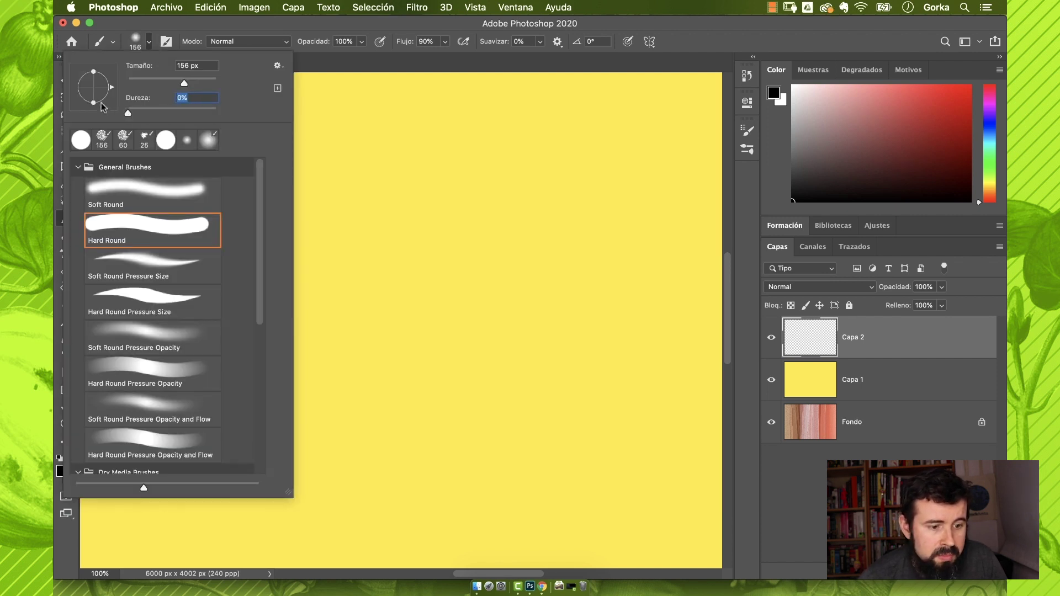
{"action": "left_click", "coordinate": [321, 226]}
{"action": "mouse_move", "coordinate": [309, 177]}
{"action": "left_mouse_down"}
{"action": "mouse_move", "coordinate": [411, 303]}
{"action": "mouse_move", "coordinate": [398, 427]}
{"action": "mouse_move", "coordinate": [211, 349]}
{"action": "mouse_move", "coordinate": [267, 285]}
{"action": "mouse_move", "coordinate": [374, 220]}
{"action": "mouse_move", "coordinate": [630, 422]}
{"action": "mouse_move", "coordinate": [527, 398]}
{"action": "mouse_move", "coordinate": [317, 466]}
{"action": "mouse_move", "coordinate": [172, 453]}
{"action": "left_mouse_up"}
{"action": "mouse_move", "coordinate": [245, 246]}
{"action": "left_mouse_down"}
{"action": "mouse_move", "coordinate": [590, 182]}
{"action": "mouse_move", "coordinate": [547, 229]}
{"action": "left_mouse_up"}
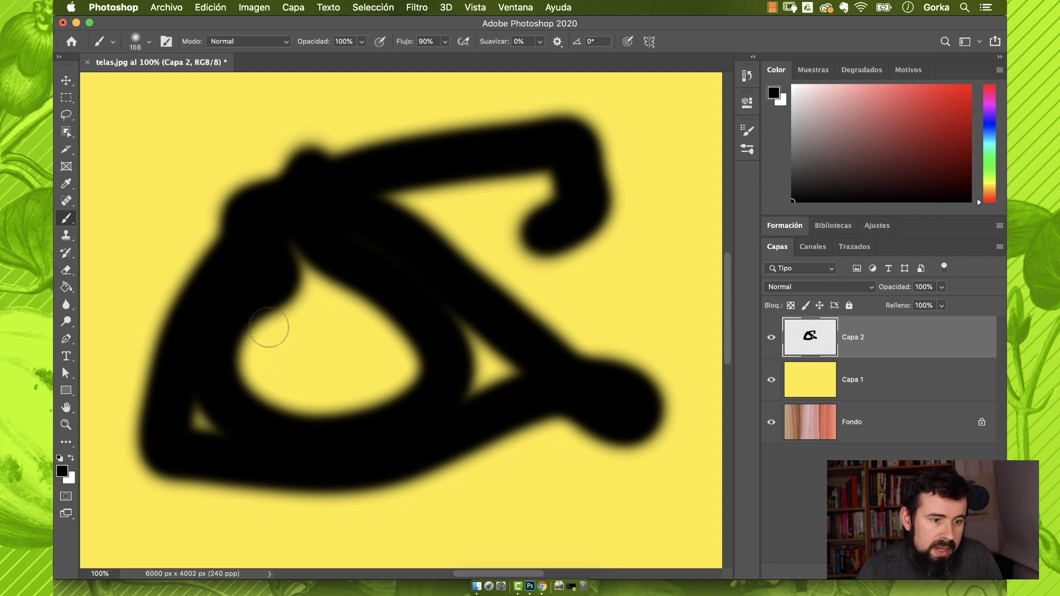
{"action": "key", "text": "super+z"}
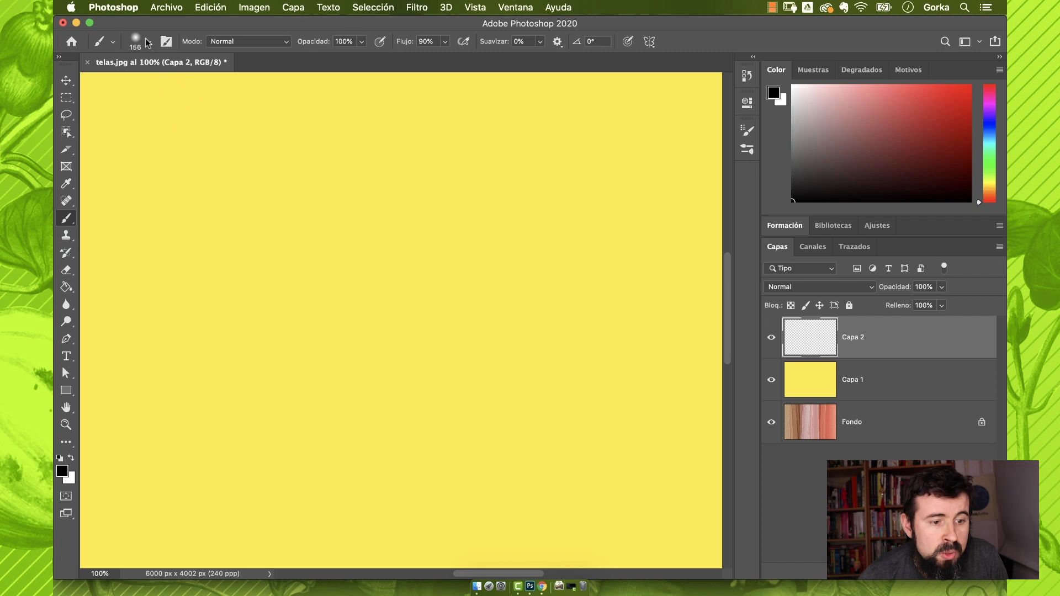
Examine the detailed brush tip settings and compare the blending modes offered for the brush with those for the layer.
{"action": "left_click", "coordinate": [166, 42]}
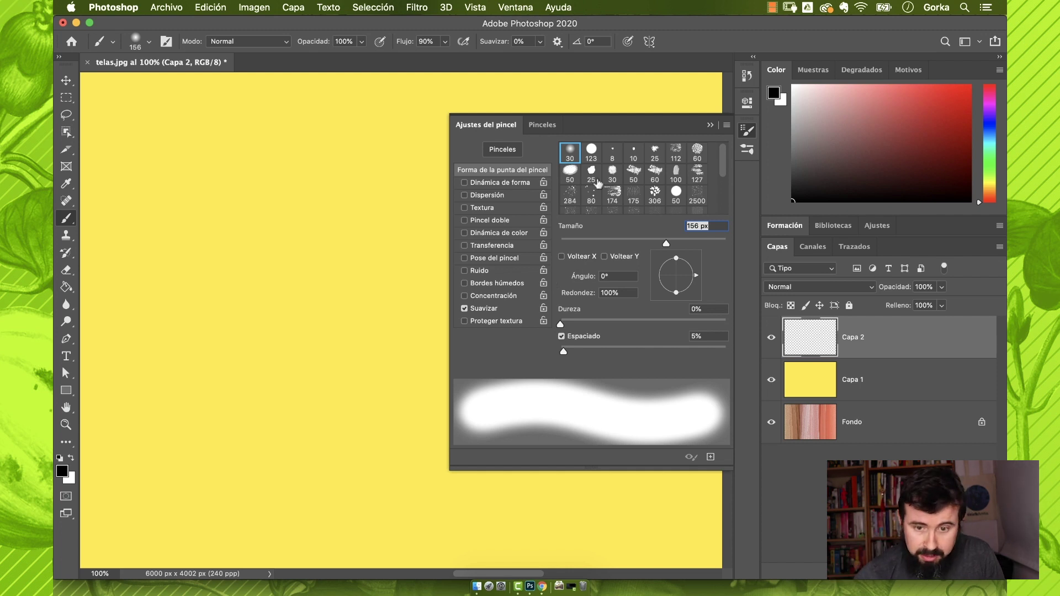
{"action": "left_click", "coordinate": [710, 126]}
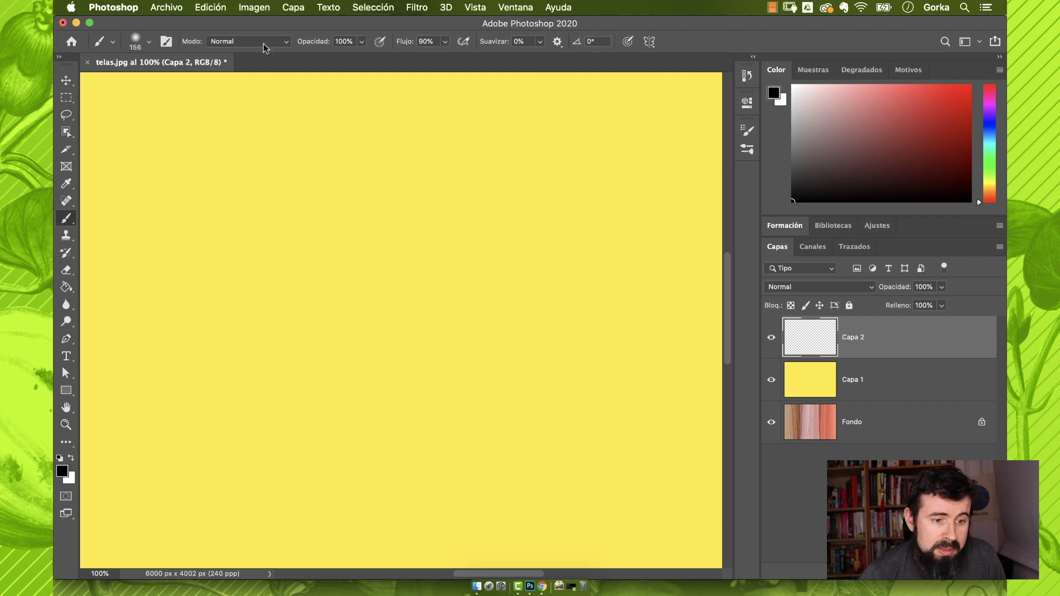
{"action": "left_click", "coordinate": [255, 39]}
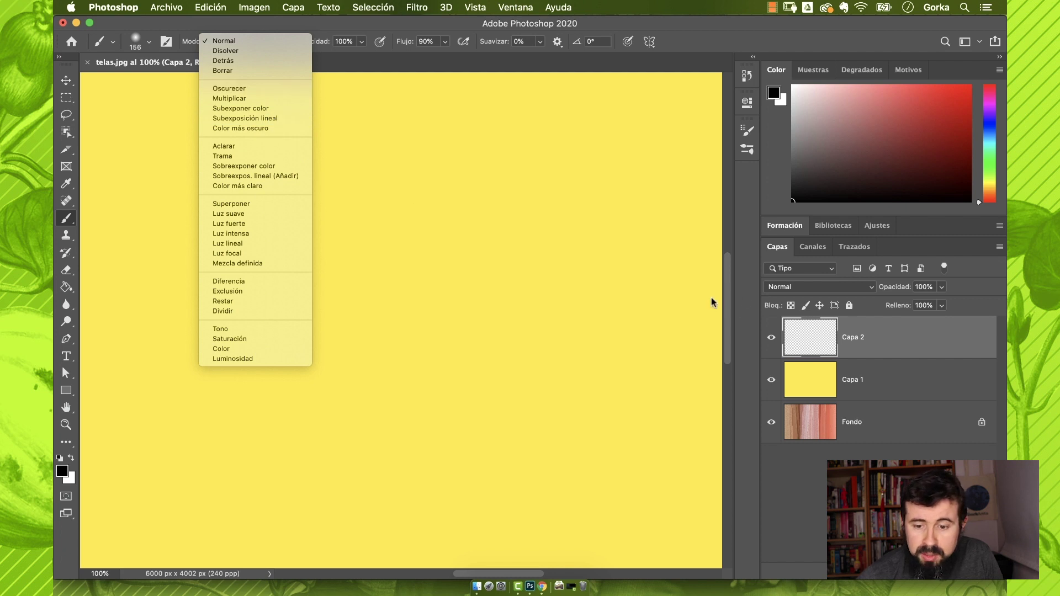
{"action": "left_click", "coordinate": [861, 287]}
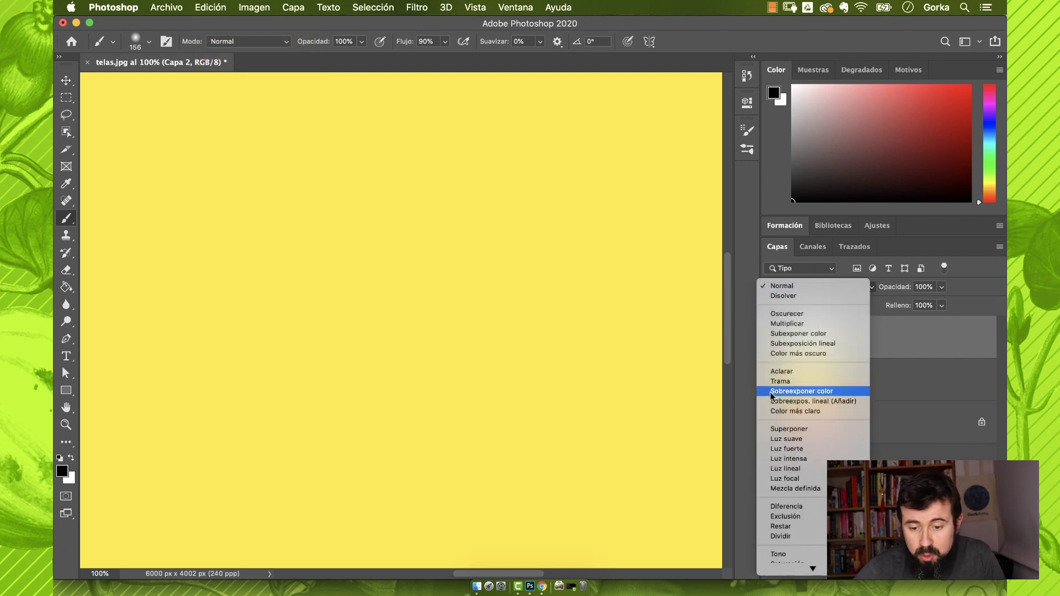
{"action": "left_click", "coordinate": [244, 281]}
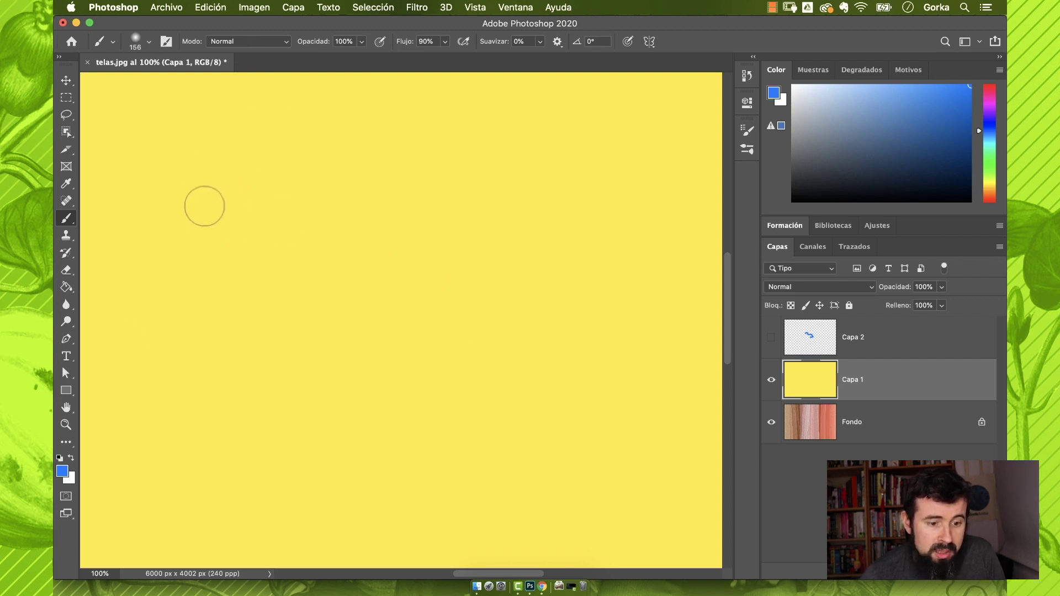
Paint a soft blue wavy stroke on Capa 1 in Normal mode, and a second stroke crossing it in Multiplicar mode.
{"action": "left_click_drag", "start_coordinate": [196, 218], "coordinate": [530, 436]}
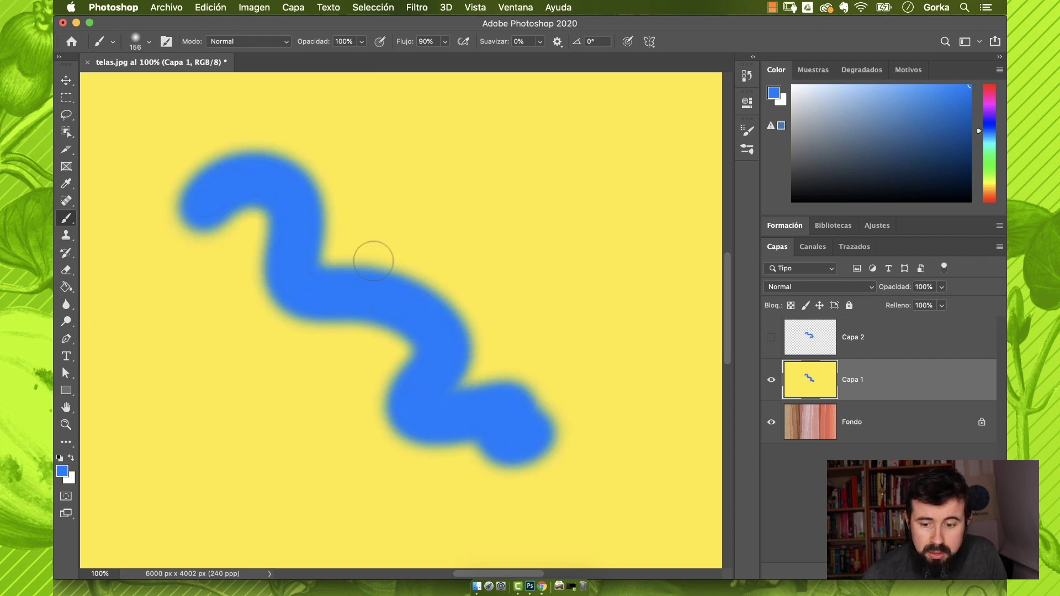
{"action": "left_click", "coordinate": [259, 41]}
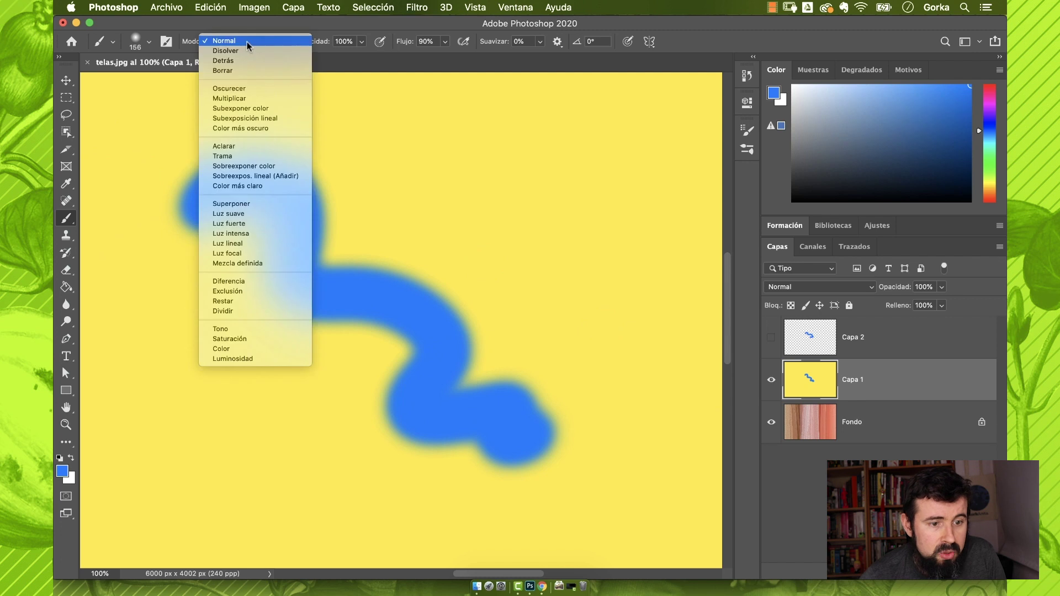
{"action": "left_click", "coordinate": [244, 99]}
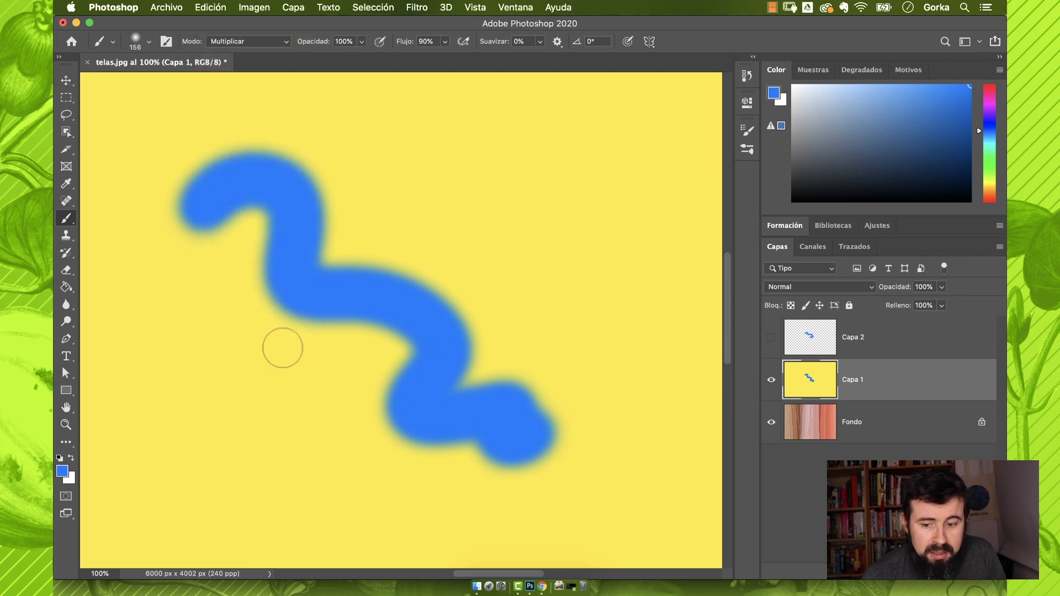
{"action": "mouse_move", "coordinate": [211, 422]}
{"action": "left_mouse_down"}
{"action": "mouse_move", "coordinate": [449, 209]}
{"action": "mouse_move", "coordinate": [585, 309]}
{"action": "mouse_move", "coordinate": [643, 455]}
{"action": "left_mouse_up"}
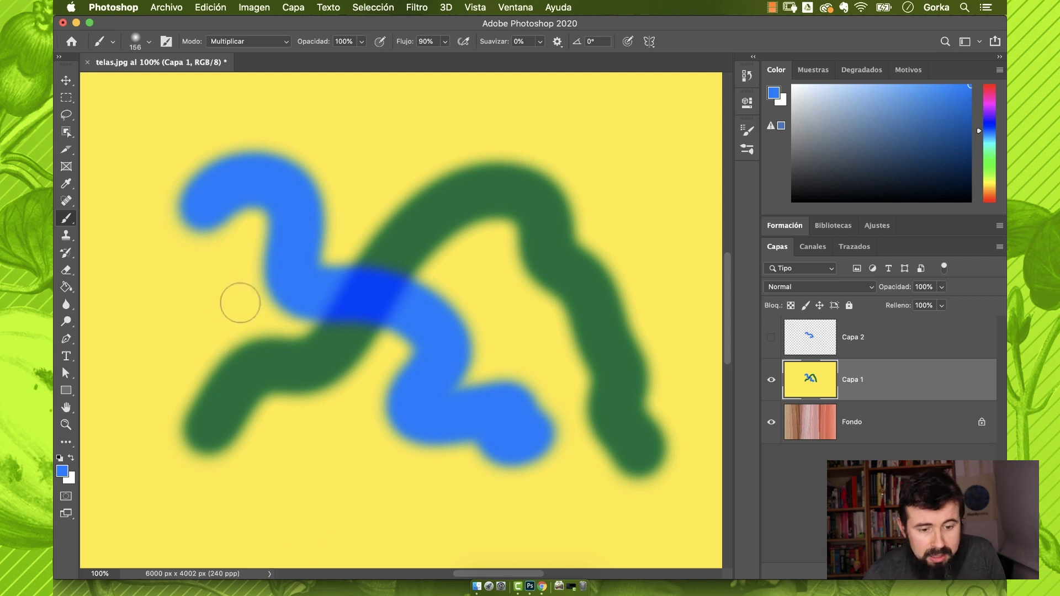
Switch the brush's blending mode to Aclarar and paint another blue stroke over the existing ones on Capa 1.
{"action": "left_click", "coordinate": [279, 40]}
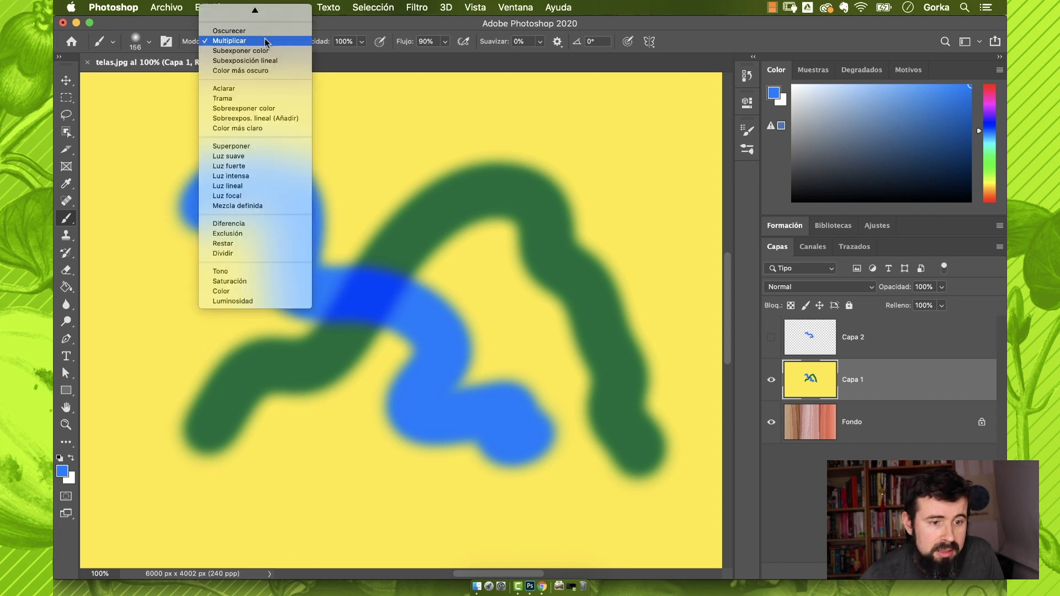
{"action": "left_click", "coordinate": [257, 89]}
{"action": "mouse_move", "coordinate": [182, 287]}
{"action": "left_mouse_down"}
{"action": "mouse_move", "coordinate": [291, 390]}
{"action": "mouse_move", "coordinate": [535, 464]}
{"action": "mouse_move", "coordinate": [452, 299]}
{"action": "mouse_move", "coordinate": [478, 229]}
{"action": "left_mouse_up"}
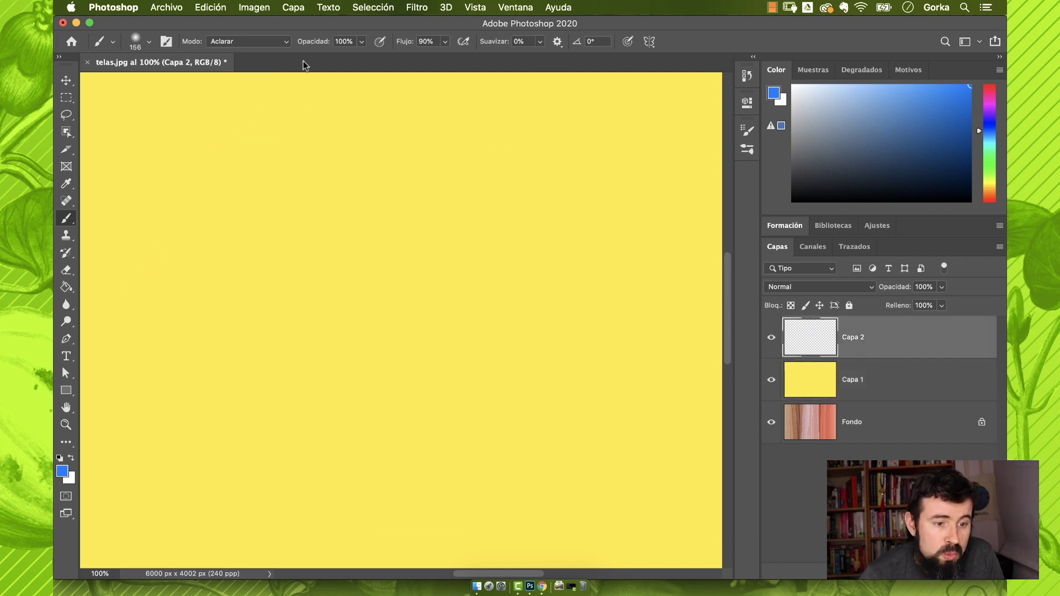
Set the brush's blending mode to Borrar and paint a wavy stroke on Capa 1 to erase the yellow over the fabric photo.
{"action": "left_click", "coordinate": [265, 42]}
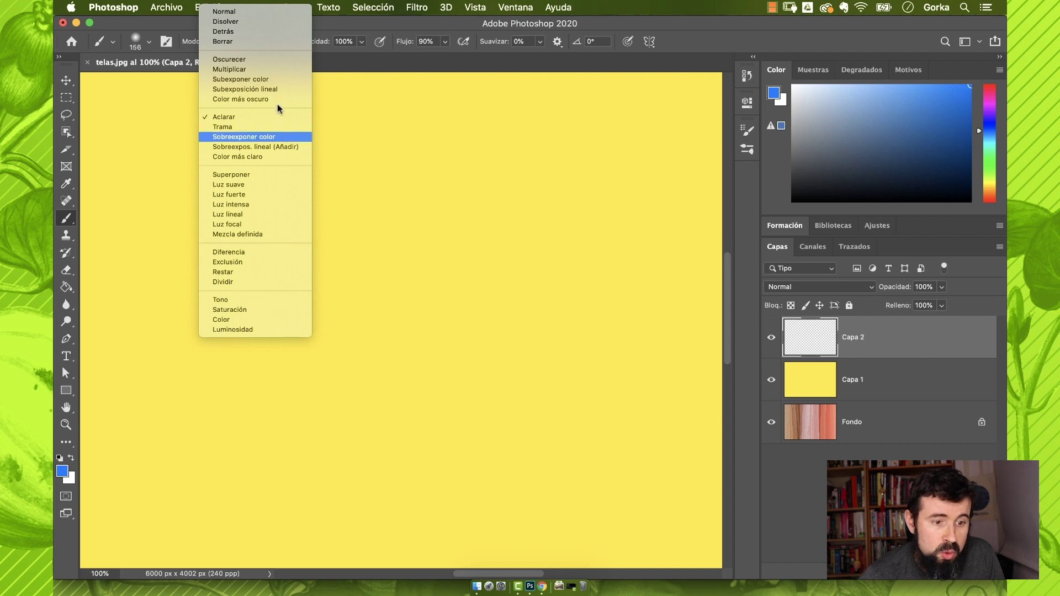
{"action": "left_click", "coordinate": [250, 42]}
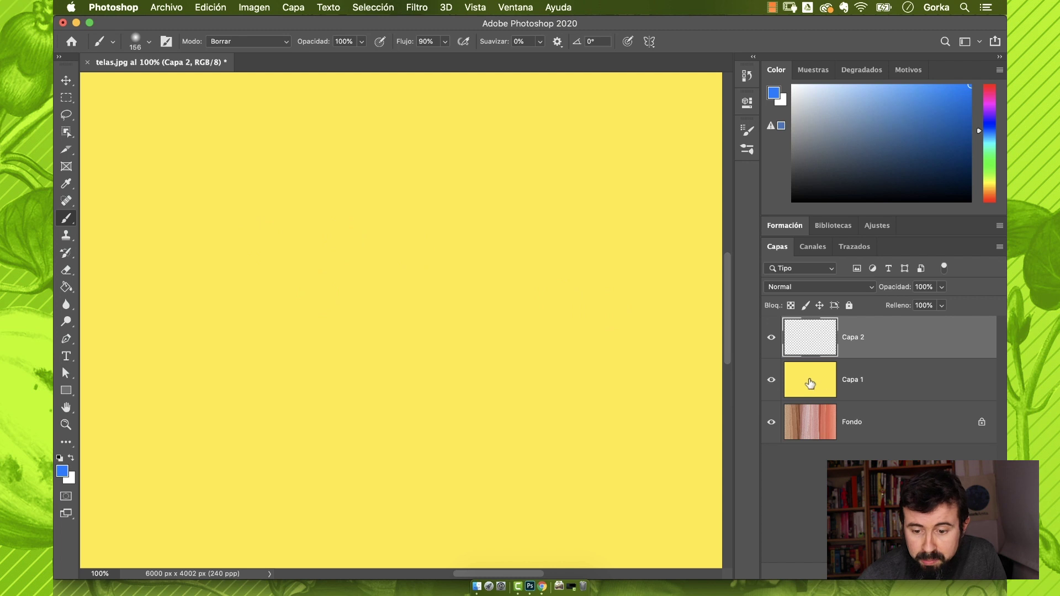
{"action": "left_click", "coordinate": [816, 385]}
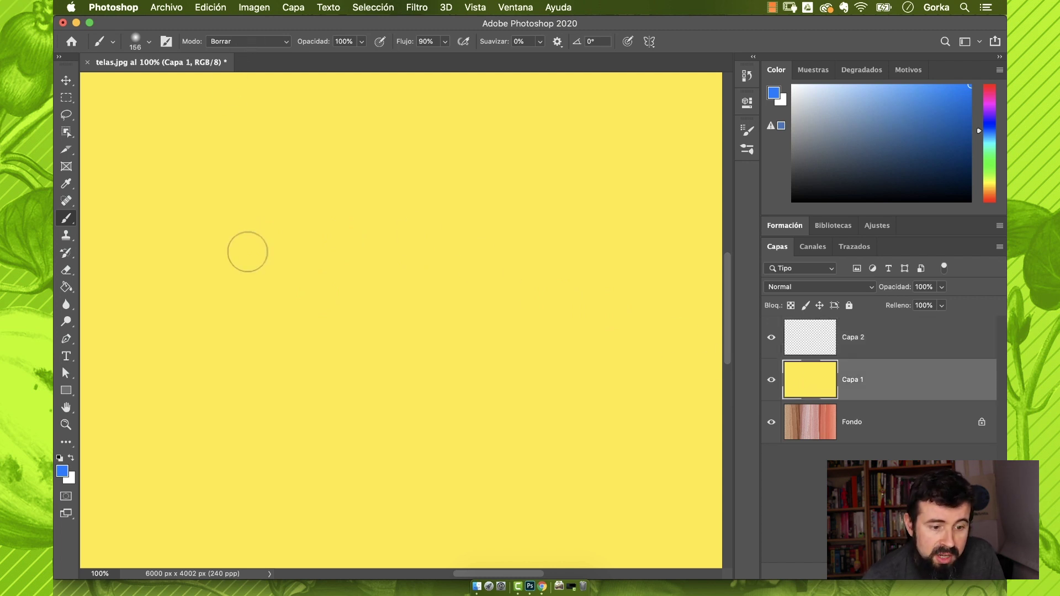
{"action": "mouse_move", "coordinate": [185, 331]}
{"action": "left_mouse_down"}
{"action": "mouse_move", "coordinate": [215, 285]}
{"action": "mouse_move", "coordinate": [349, 224]}
{"action": "mouse_move", "coordinate": [351, 407]}
{"action": "mouse_move", "coordinate": [532, 355]}
{"action": "mouse_move", "coordinate": [611, 379]}
{"action": "left_mouse_up"}
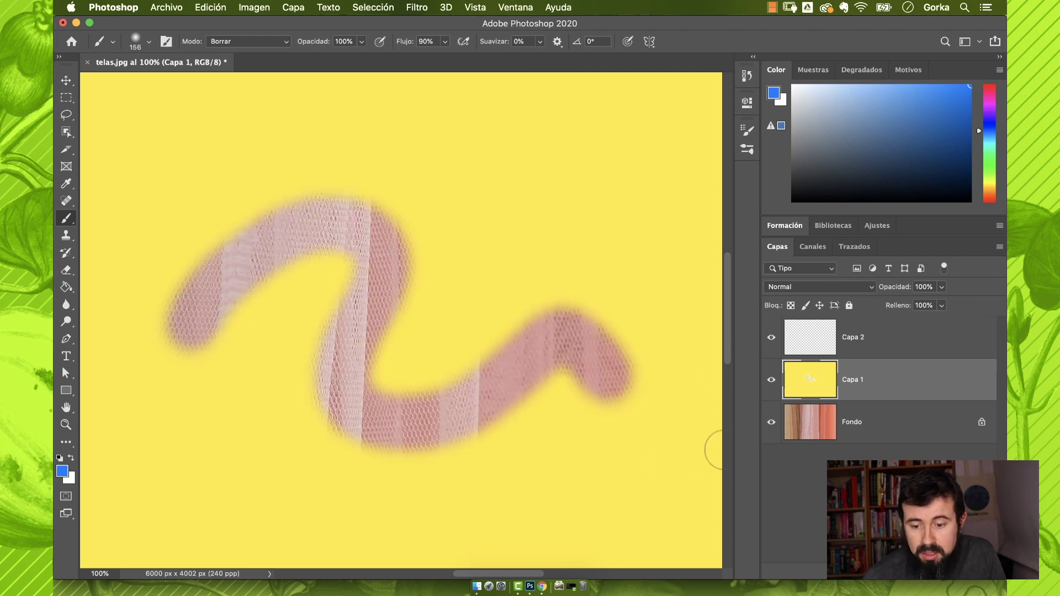
Paint a soft blue blob on Capa 2 in Normal mode and set the foreground colour to red ff0000.
{"action": "mouse_move", "coordinate": [293, 343]}
{"action": "left_mouse_down"}
{"action": "mouse_move", "coordinate": [412, 311]}
{"action": "mouse_move", "coordinate": [303, 316]}
{"action": "mouse_move", "coordinate": [403, 266]}
{"action": "mouse_move", "coordinate": [368, 317]}
{"action": "mouse_move", "coordinate": [397, 296]}
{"action": "left_mouse_up"}
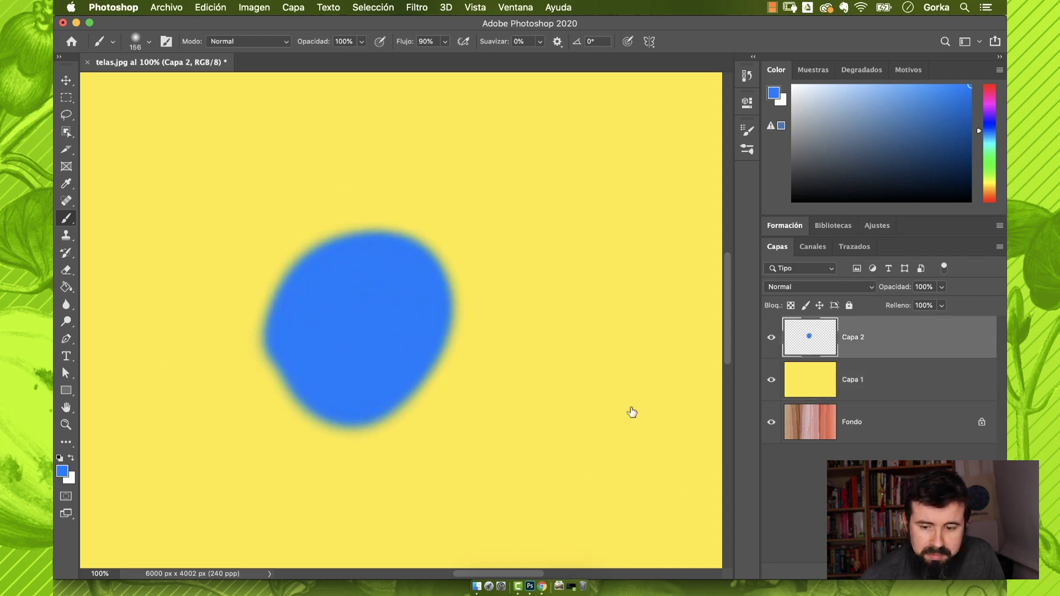
{"action": "left_click", "coordinate": [63, 471]}
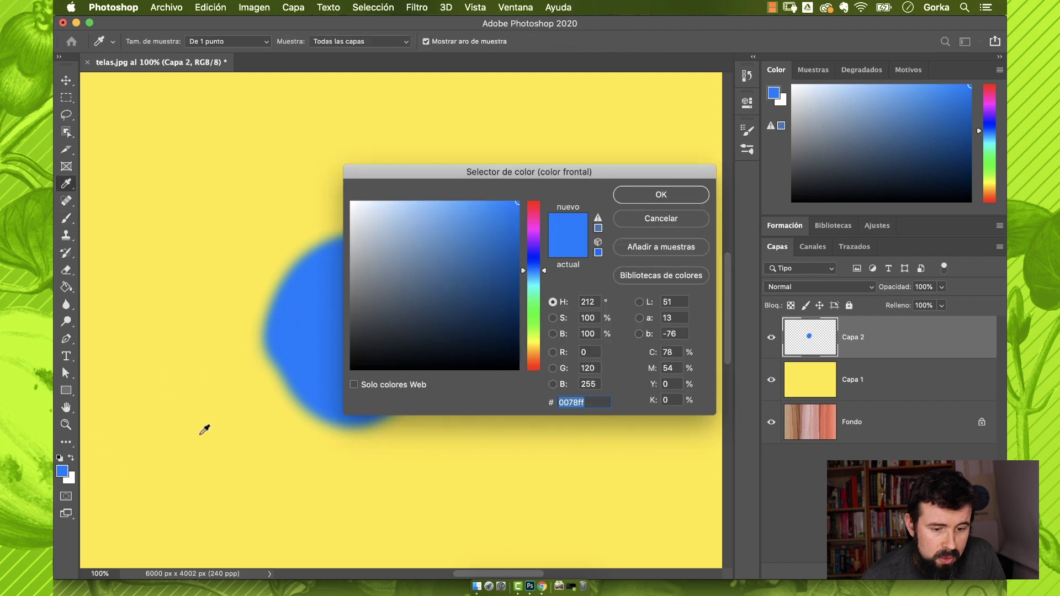
{"action": "left_click", "coordinate": [537, 201]}
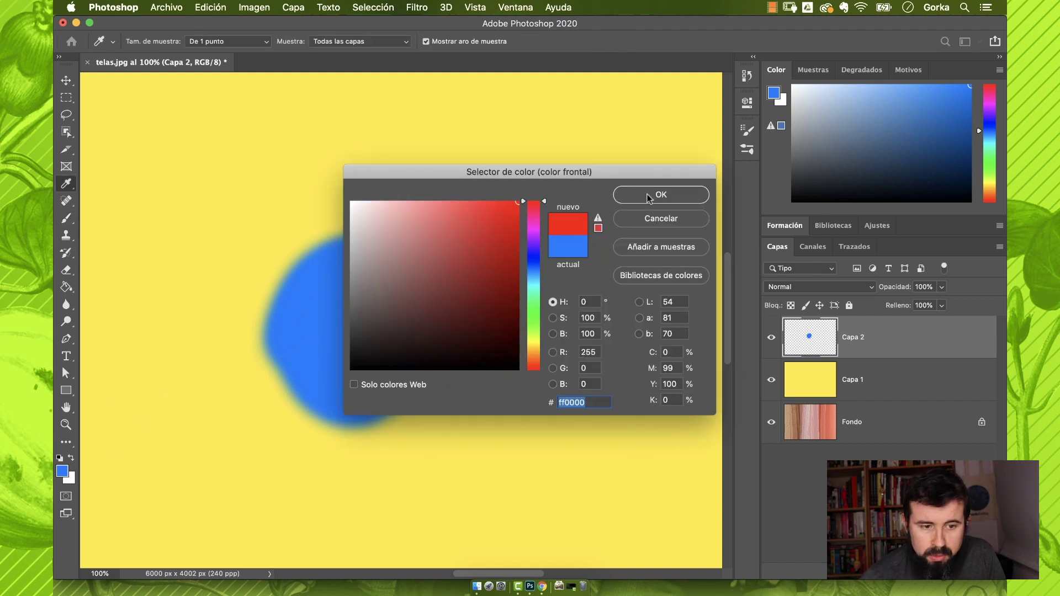
{"action": "left_click", "coordinate": [660, 194]}
{"action": "key", "text": "b"}
Set the brush's blending mode to Detrás and paint a long red stroke across the blue blob on Capa 2.
{"action": "left_click", "coordinate": [238, 41]}
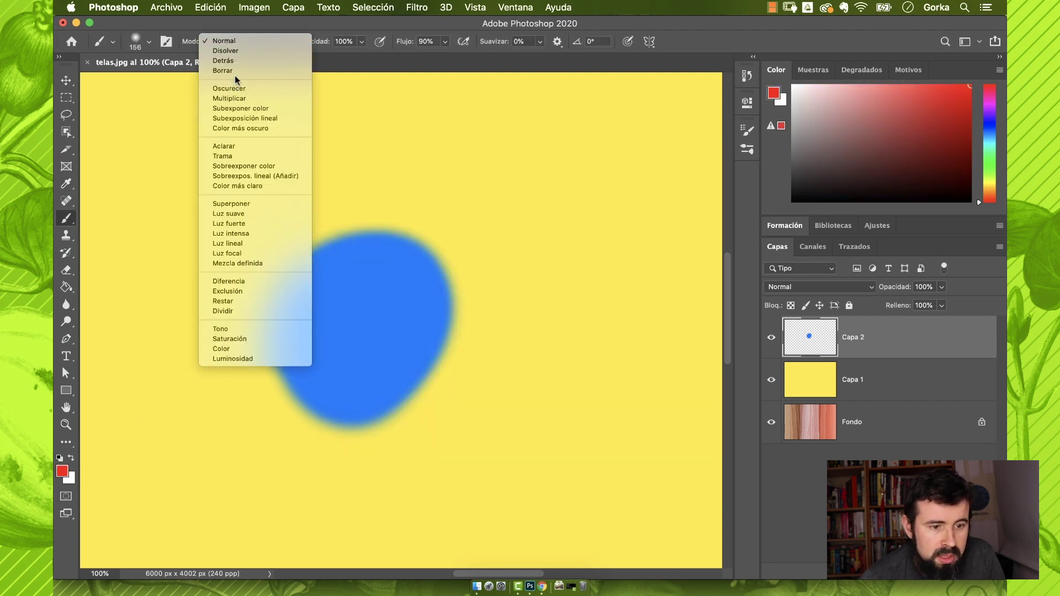
{"action": "left_click", "coordinate": [241, 61]}
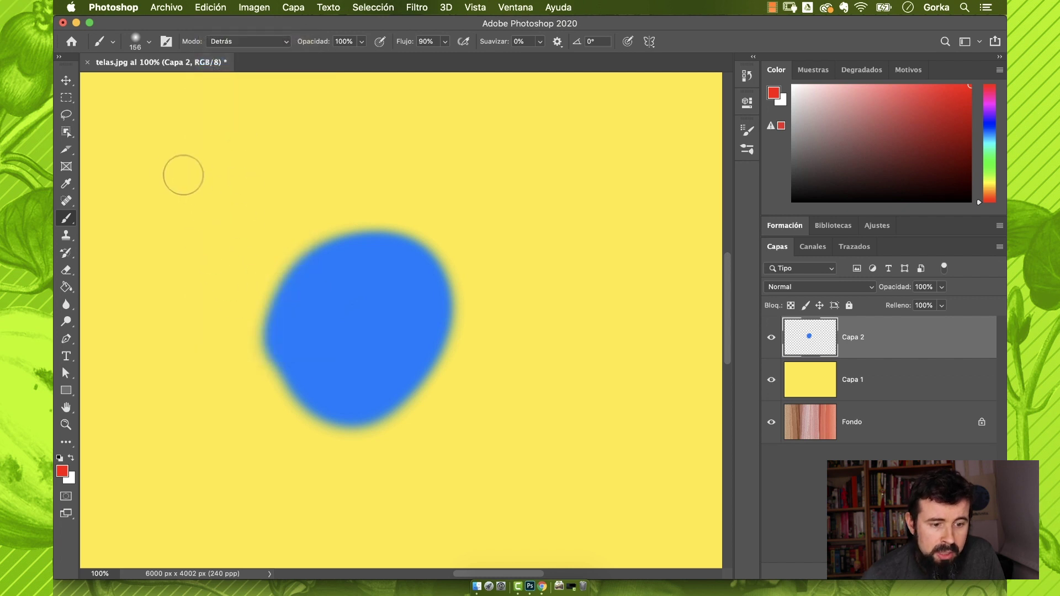
{"action": "mouse_move", "coordinate": [183, 175]}
{"action": "left_mouse_down"}
{"action": "mouse_move", "coordinate": [320, 323]}
{"action": "mouse_move", "coordinate": [480, 412]}
{"action": "mouse_move", "coordinate": [559, 415]}
{"action": "mouse_move", "coordinate": [637, 354]}
{"action": "left_mouse_up"}
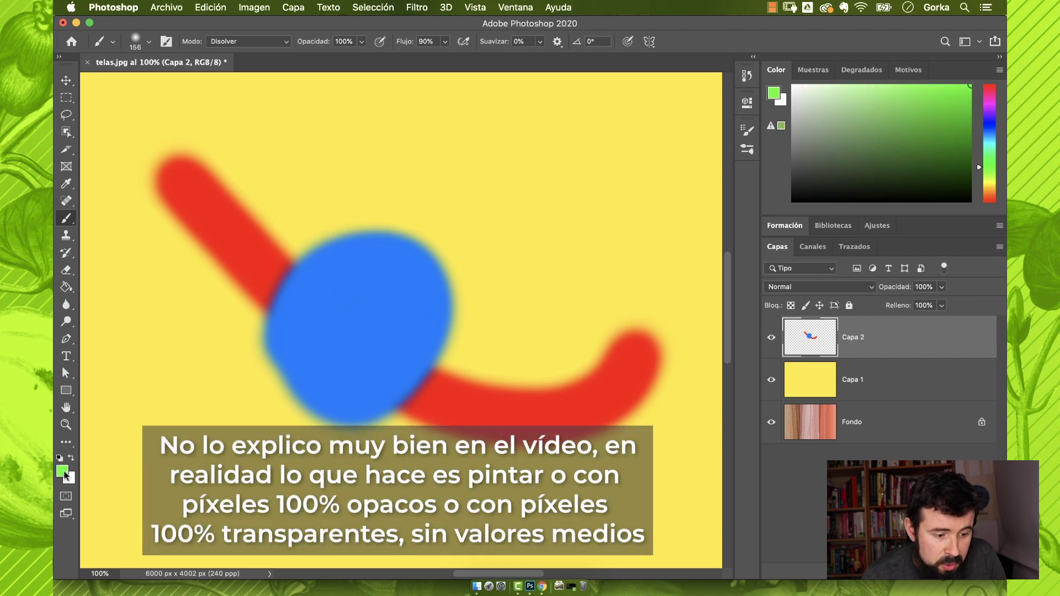
Set the foreground colour to dark green 114100 and paint a wavy stroke on Capa 2 in Disolver mode, inspecting its edges.
{"action": "left_click", "coordinate": [62, 470]}
{"action": "left_click_drag", "start_coordinate": [476, 331], "coordinate": [520, 327]}
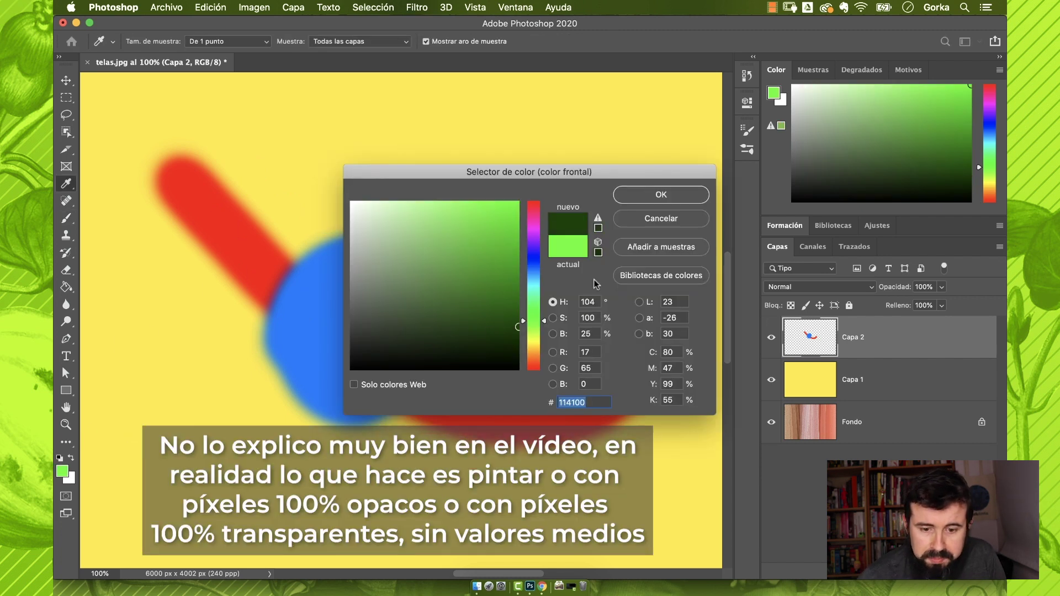
{"action": "left_click", "coordinate": [656, 196]}
{"action": "mouse_move", "coordinate": [416, 114]}
{"action": "left_mouse_down"}
{"action": "mouse_move", "coordinate": [436, 244]}
{"action": "mouse_move", "coordinate": [390, 312]}
{"action": "mouse_move", "coordinate": [329, 308]}
{"action": "mouse_move", "coordinate": [276, 412]}
{"action": "mouse_move", "coordinate": [189, 381]}
{"action": "left_mouse_up"}
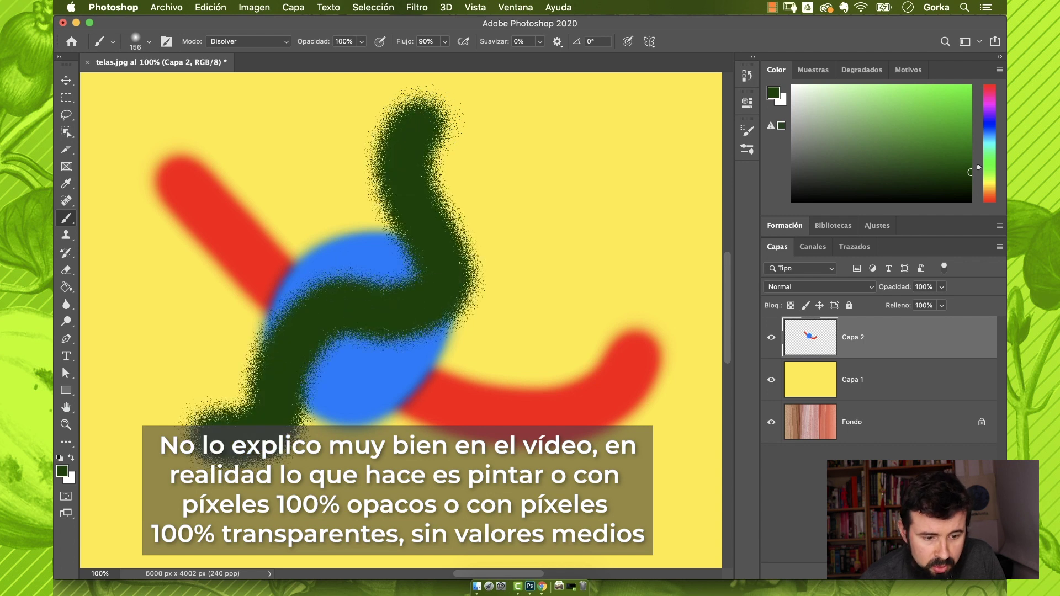
{"action": "key", "text": "super+plus"}
{"action": "key", "text": "super+plus"}
{"action": "key", "text": "super+plus"}
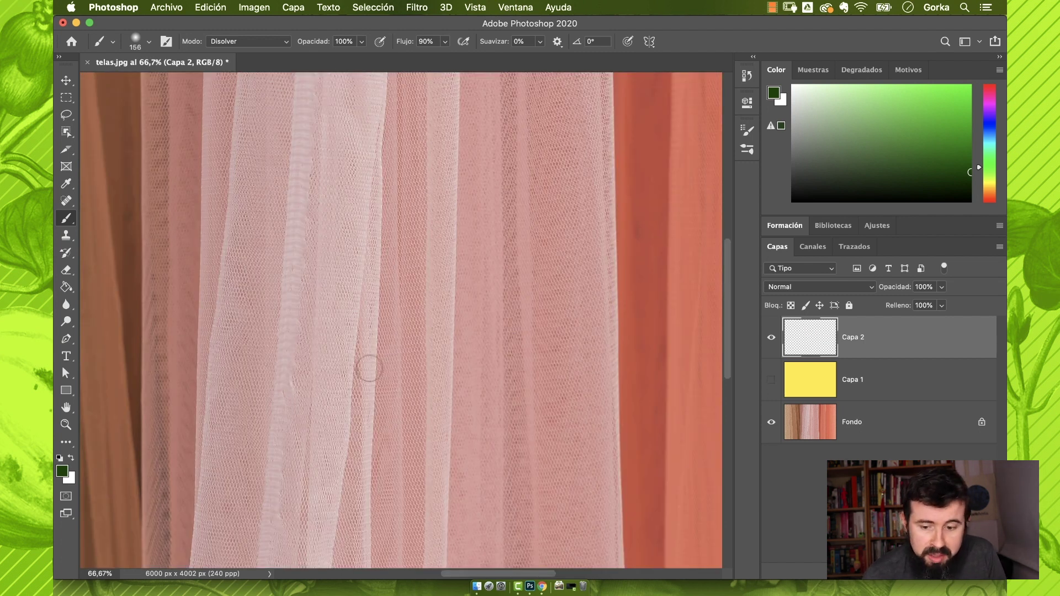
Raise the brush's hardness to 100%.
{"action": "scroll", "coordinate": [259, 360], "scroll_direction": "left", "scroll_amount": 10}
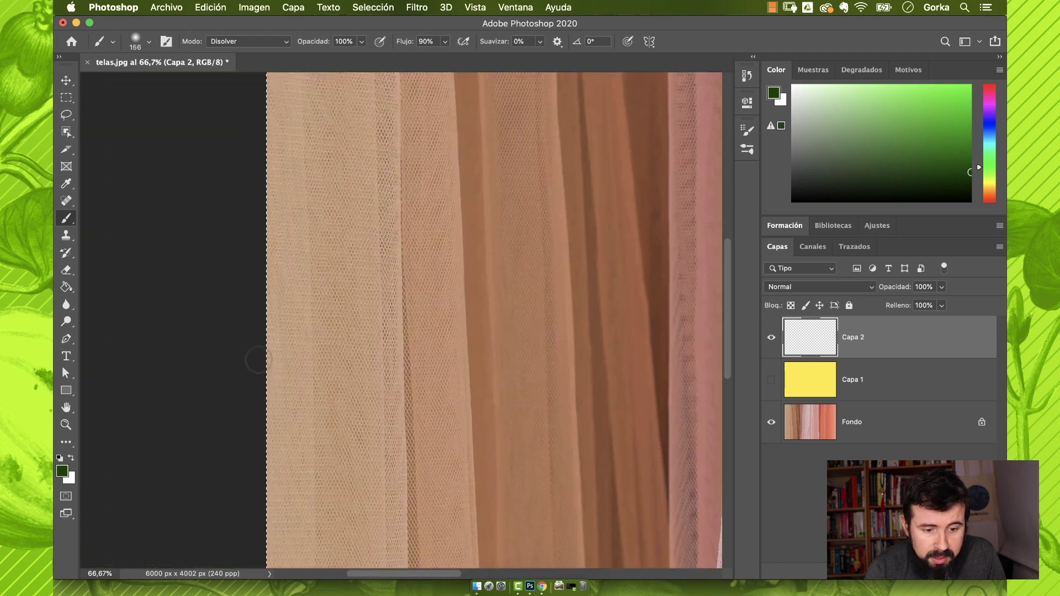
{"action": "scroll", "coordinate": [258, 359], "scroll_direction": "right", "scroll_amount": 5}
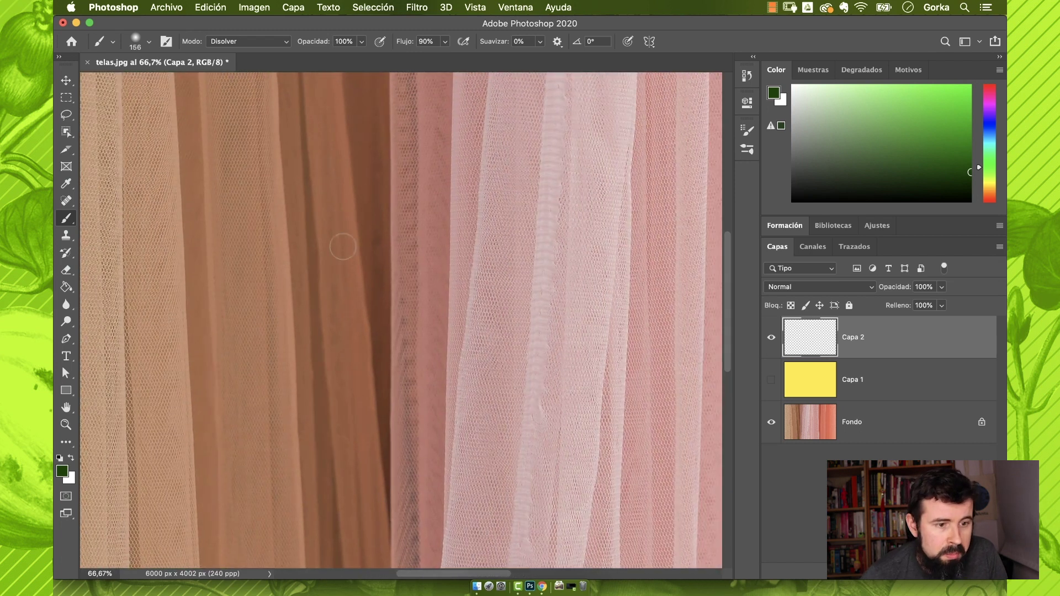
{"action": "left_click", "coordinate": [150, 42]}
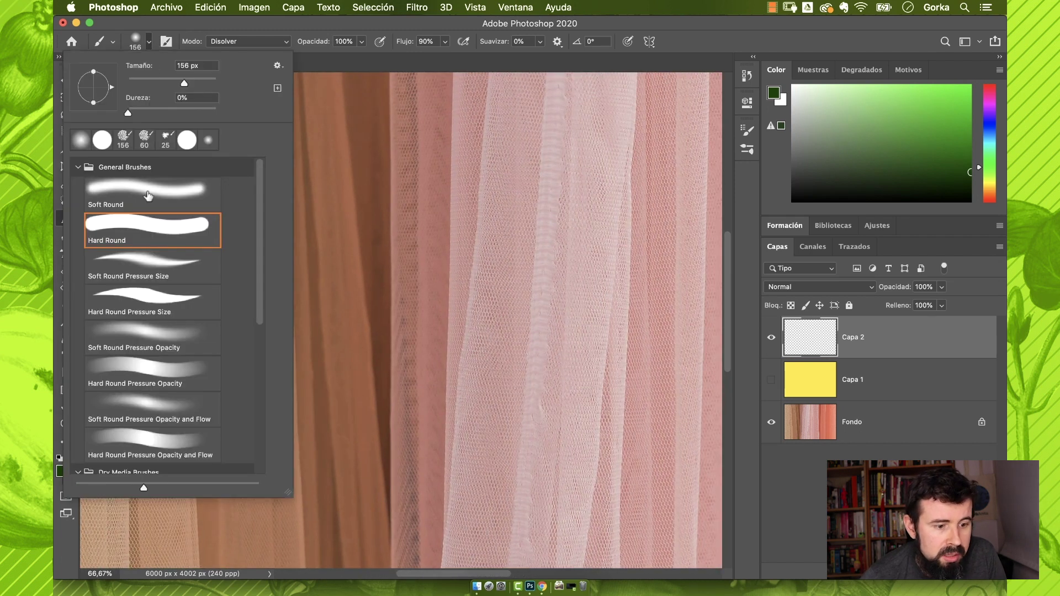
{"action": "left_click_drag", "start_coordinate": [160, 109], "coordinate": [219, 110]}
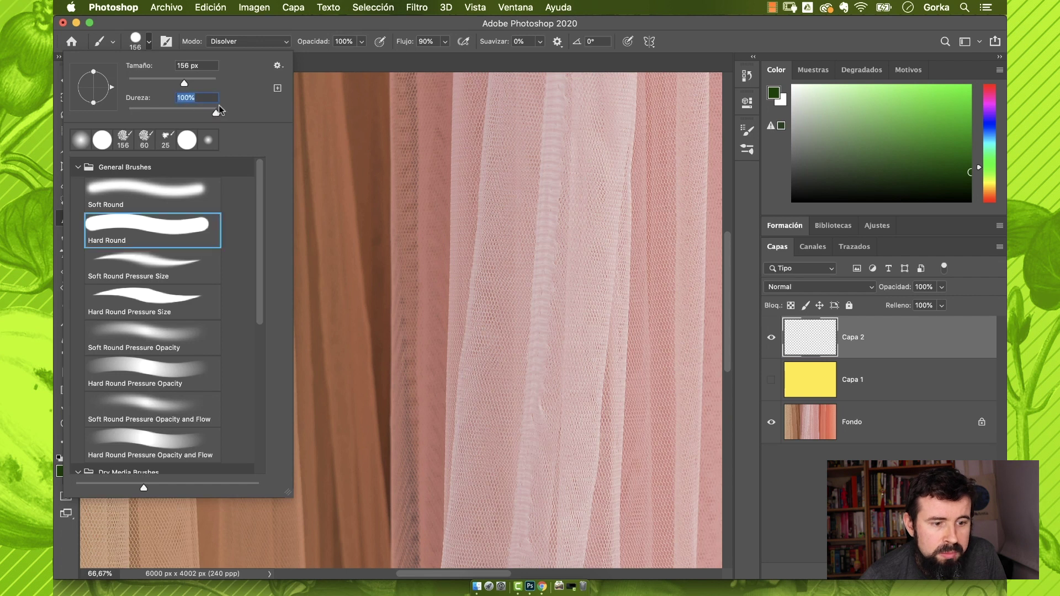
Set the foreground colour to bright blue and paint a wavy stroke on the Fondo layer at 100% opacity.
{"action": "left_click", "coordinate": [854, 434]}
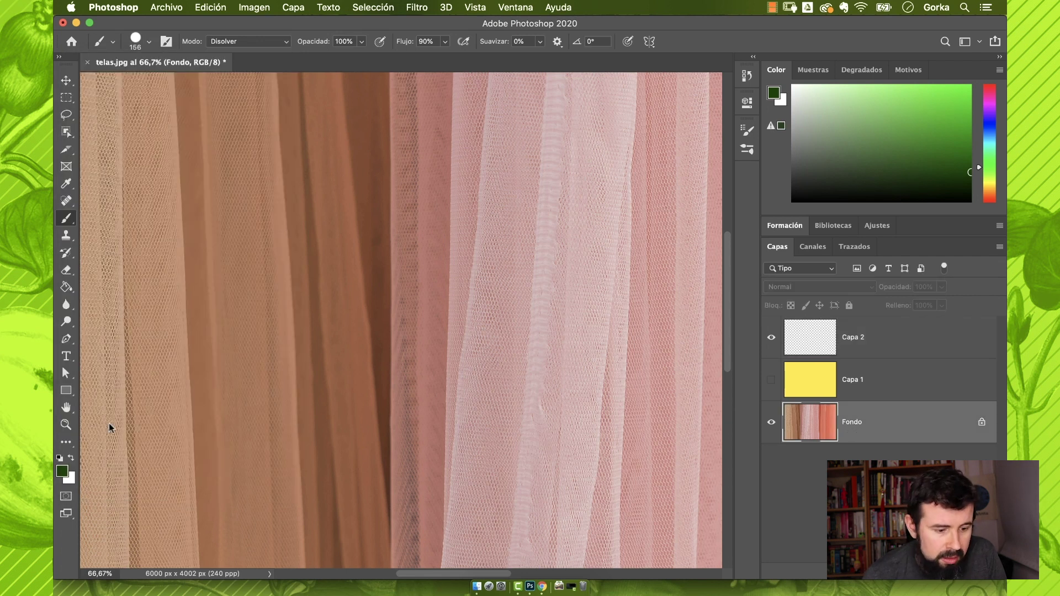
{"action": "left_click", "coordinate": [62, 473]}
{"action": "left_click_drag", "start_coordinate": [532, 278], "coordinate": [531, 200]}
{"action": "left_click", "coordinate": [637, 193]}
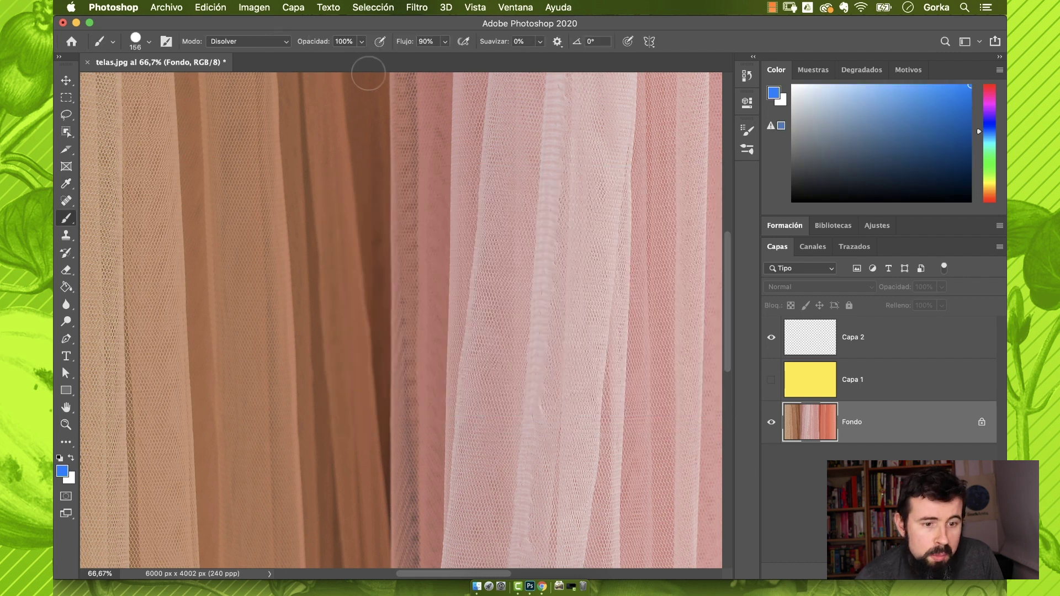
{"action": "mouse_move", "coordinate": [175, 294]}
{"action": "left_mouse_down"}
{"action": "mouse_move", "coordinate": [234, 211]}
{"action": "mouse_move", "coordinate": [314, 296]}
{"action": "mouse_move", "coordinate": [410, 228]}
{"action": "mouse_move", "coordinate": [517, 315]}
{"action": "mouse_move", "coordinate": [597, 269]}
{"action": "left_mouse_up"}
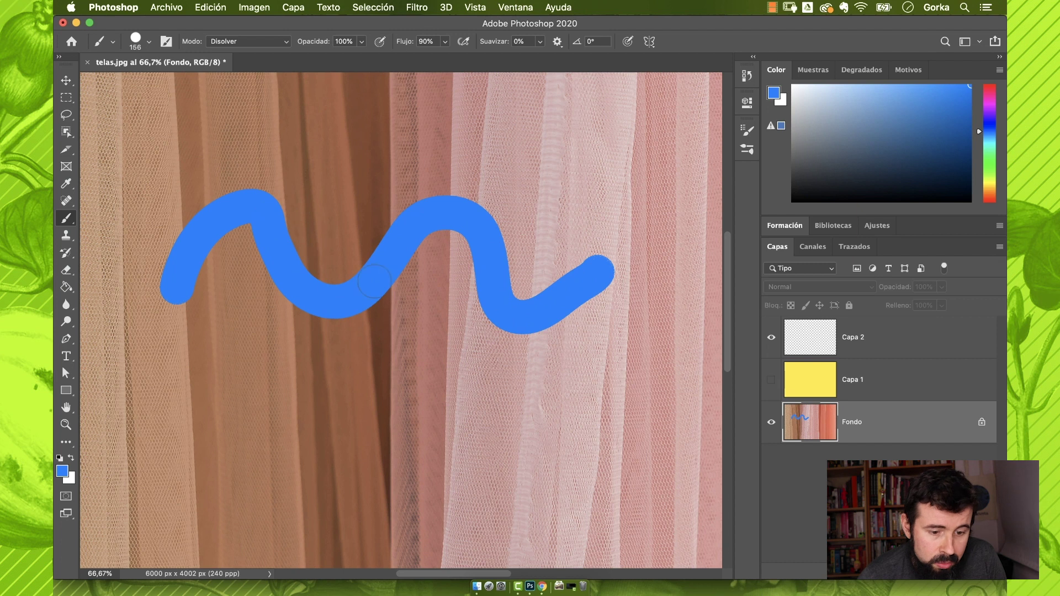
Paint overlapping blue strokes on Fondo at 51% brush opacity, below the solid stroke, and restore the opacity to 100%.
{"action": "left_click", "coordinate": [361, 42]}
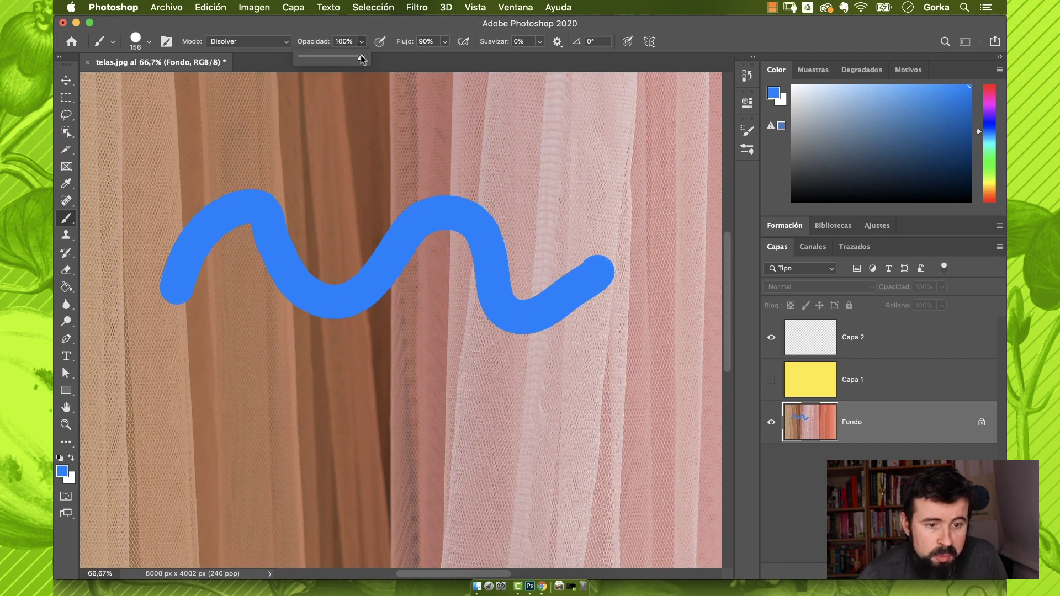
{"action": "left_click_drag", "start_coordinate": [364, 57], "coordinate": [338, 58]}
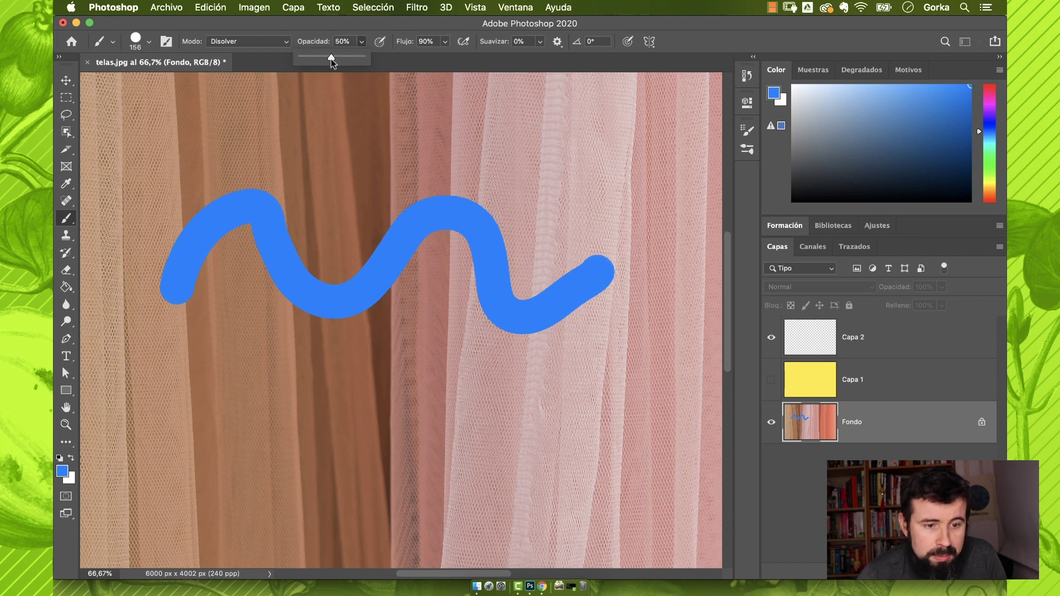
{"action": "mouse_move", "coordinate": [158, 420]}
{"action": "left_mouse_down"}
{"action": "mouse_move", "coordinate": [210, 354]}
{"action": "mouse_move", "coordinate": [422, 373]}
{"action": "mouse_move", "coordinate": [541, 425]}
{"action": "mouse_move", "coordinate": [576, 381]}
{"action": "left_mouse_up"}
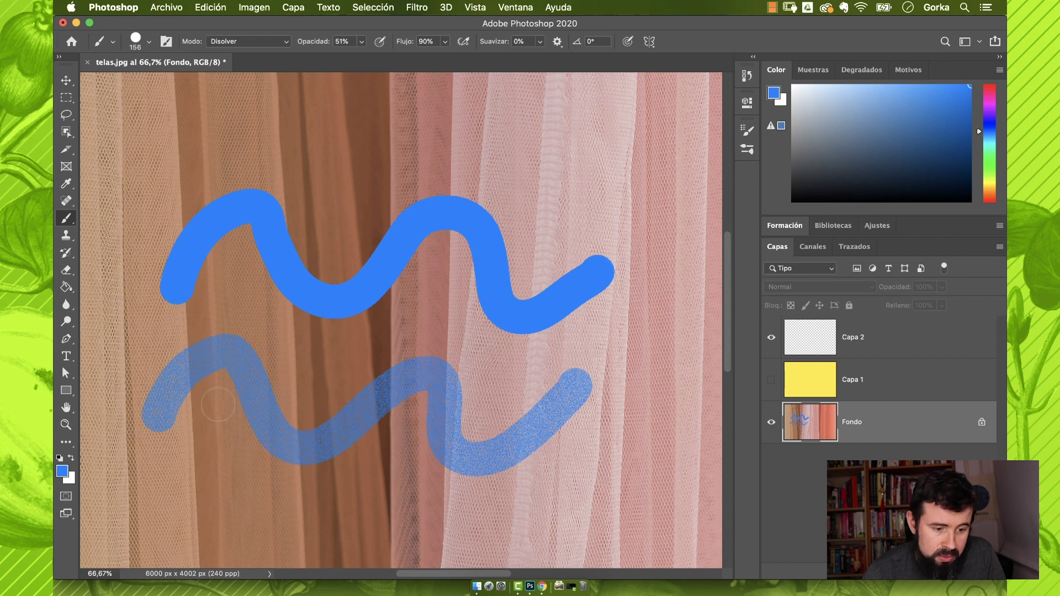
{"action": "mouse_move", "coordinate": [141, 384]}
{"action": "left_mouse_down"}
{"action": "mouse_move", "coordinate": [195, 364]}
{"action": "mouse_move", "coordinate": [270, 472]}
{"action": "mouse_move", "coordinate": [326, 387]}
{"action": "mouse_move", "coordinate": [370, 394]}
{"action": "mouse_move", "coordinate": [450, 377]}
{"action": "mouse_move", "coordinate": [453, 439]}
{"action": "mouse_move", "coordinate": [516, 403]}
{"action": "left_mouse_up"}
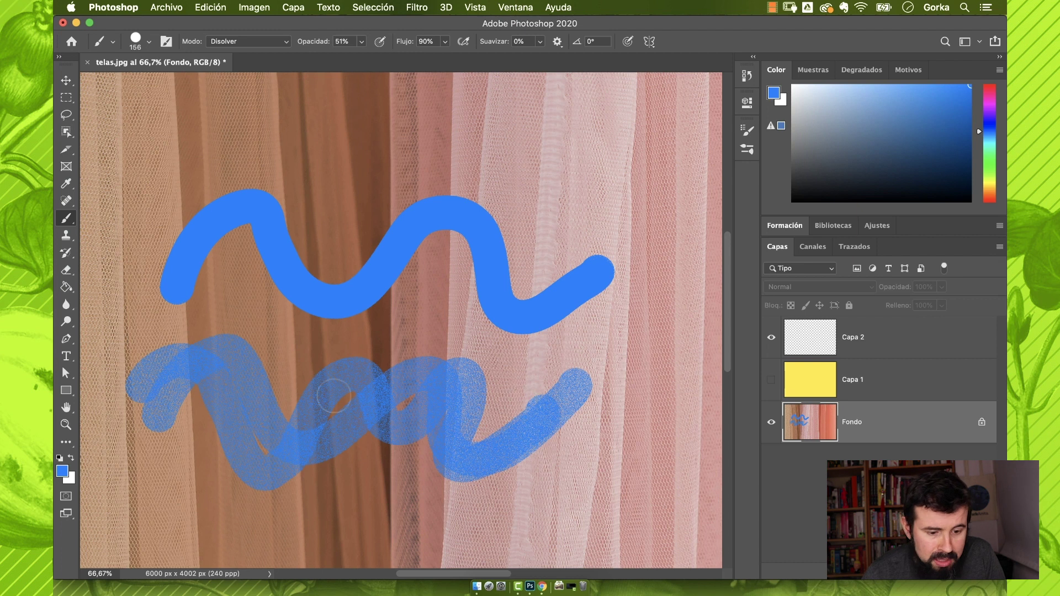
{"action": "left_click_drag", "start_coordinate": [277, 416], "coordinate": [320, 445]}
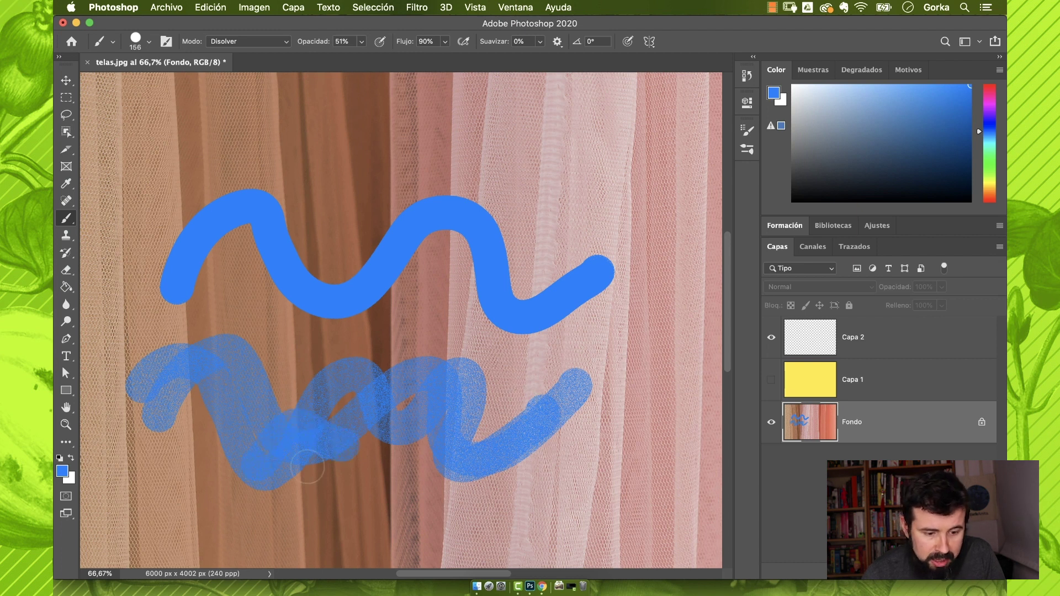
{"action": "left_click_drag", "start_coordinate": [277, 395], "coordinate": [341, 445]}
{"action": "left_click_drag", "start_coordinate": [263, 412], "coordinate": [318, 422]}
{"action": "key", "text": "0"}
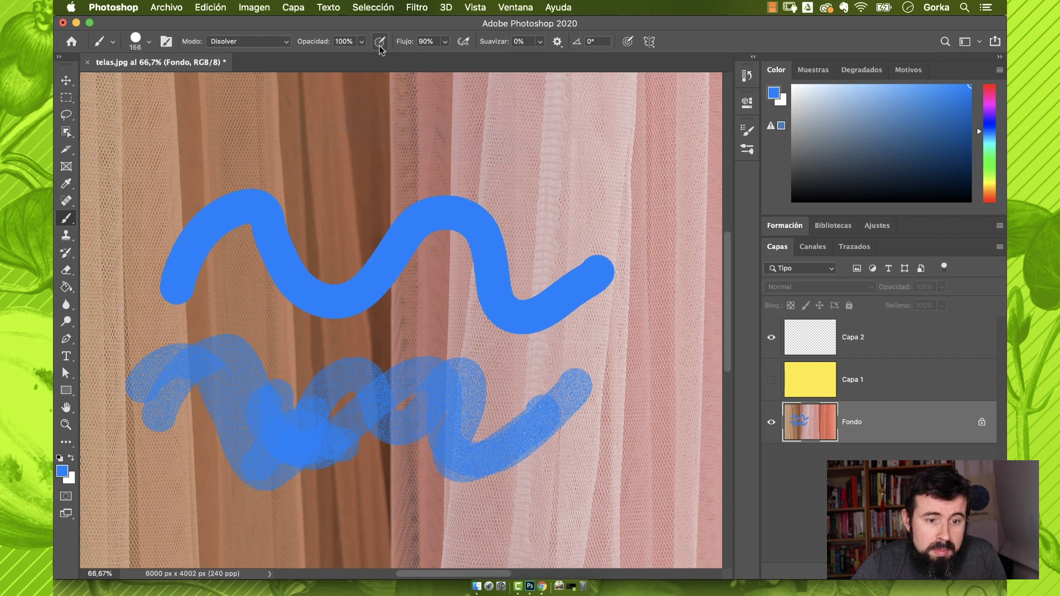
Turn on pen-pressure control of opacity, paint several strokes of varying pressure across Fondo, and turn the pressure control off.
{"action": "left_click", "coordinate": [379, 46]}
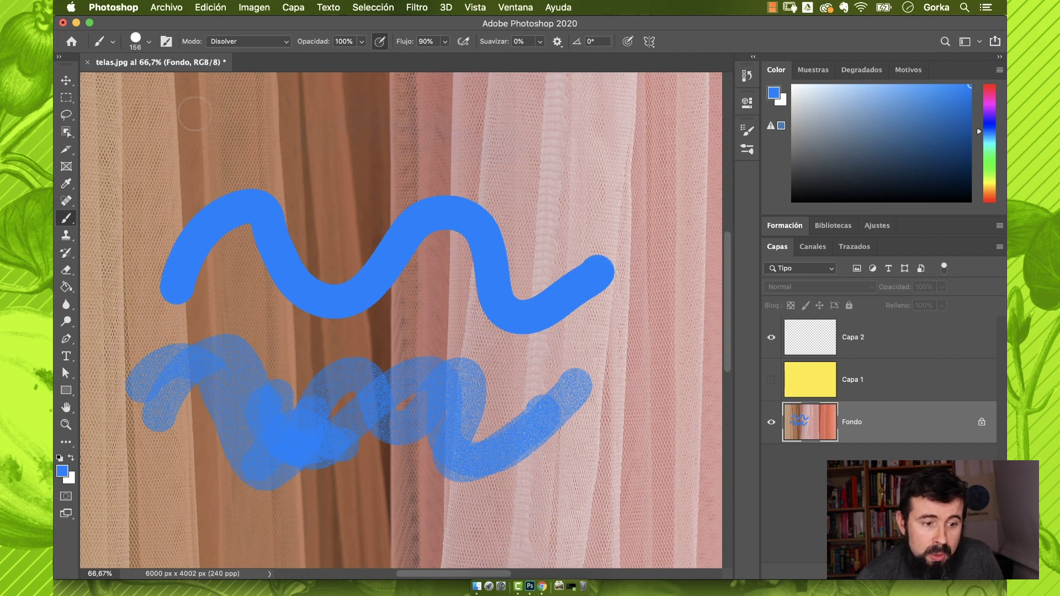
{"action": "left_click_drag", "start_coordinate": [200, 120], "coordinate": [502, 124]}
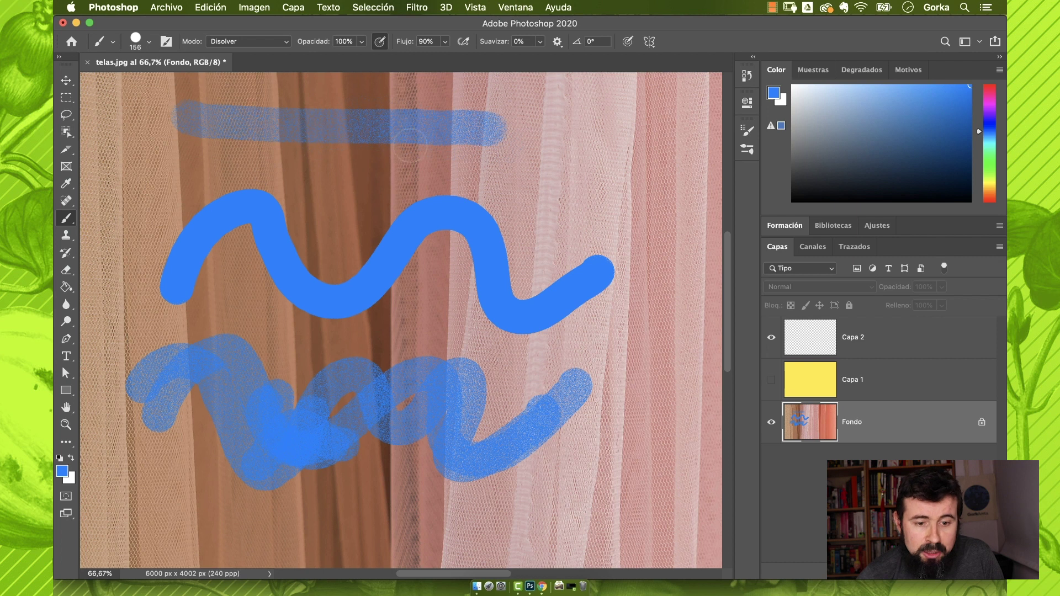
{"action": "left_click_drag", "start_coordinate": [369, 142], "coordinate": [574, 156]}
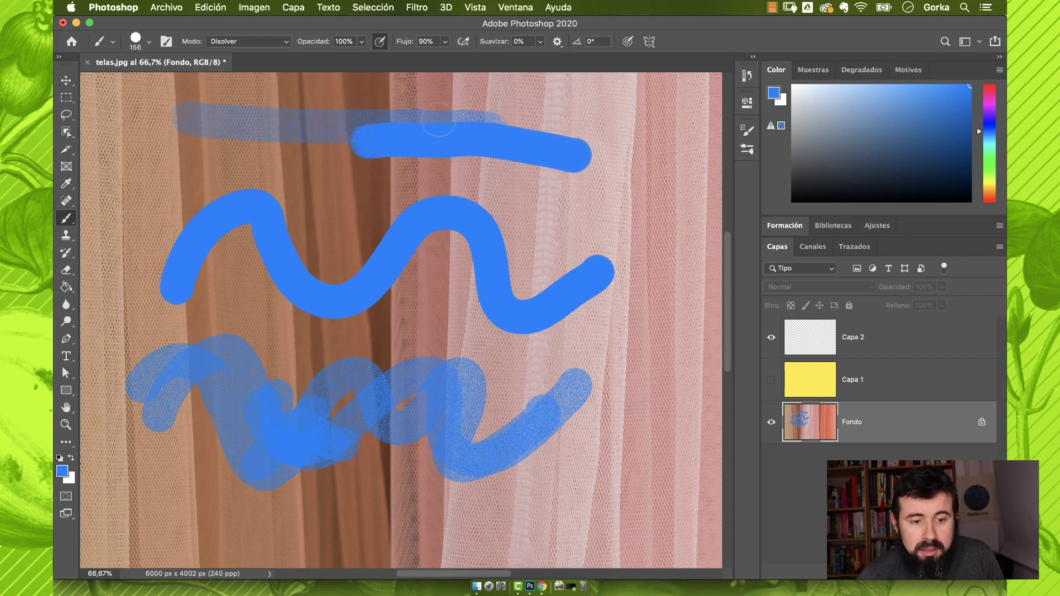
{"action": "mouse_move", "coordinate": [335, 179]}
{"action": "left_mouse_down"}
{"action": "mouse_move", "coordinate": [414, 189]}
{"action": "mouse_move", "coordinate": [380, 183]}
{"action": "mouse_move", "coordinate": [400, 187]}
{"action": "mouse_move", "coordinate": [428, 171]}
{"action": "mouse_move", "coordinate": [504, 204]}
{"action": "mouse_move", "coordinate": [604, 214]}
{"action": "mouse_move", "coordinate": [652, 193]}
{"action": "mouse_move", "coordinate": [635, 283]}
{"action": "left_mouse_up"}
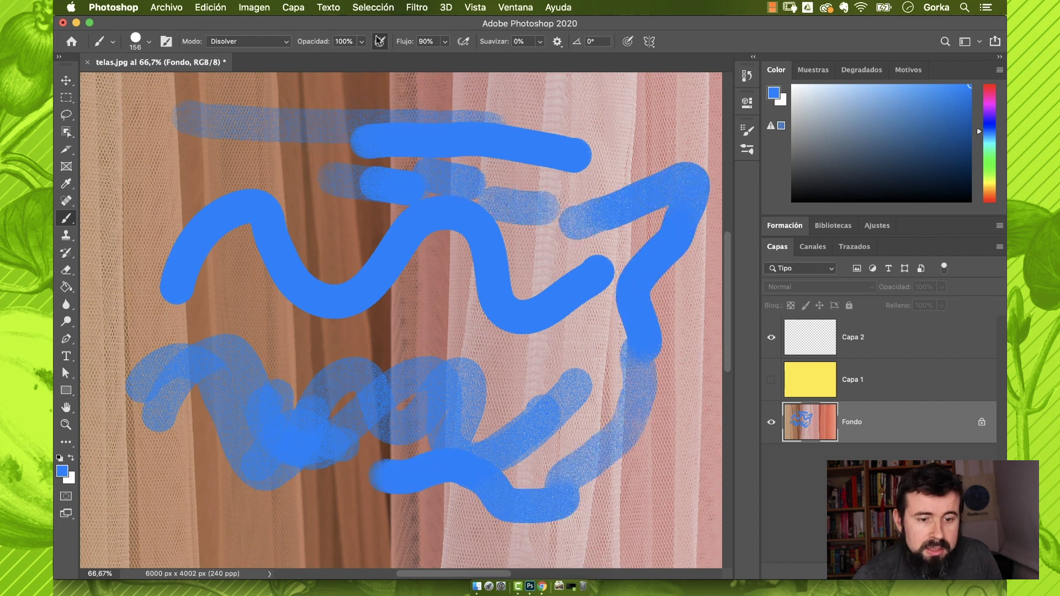
{"action": "left_click", "coordinate": [379, 41]}
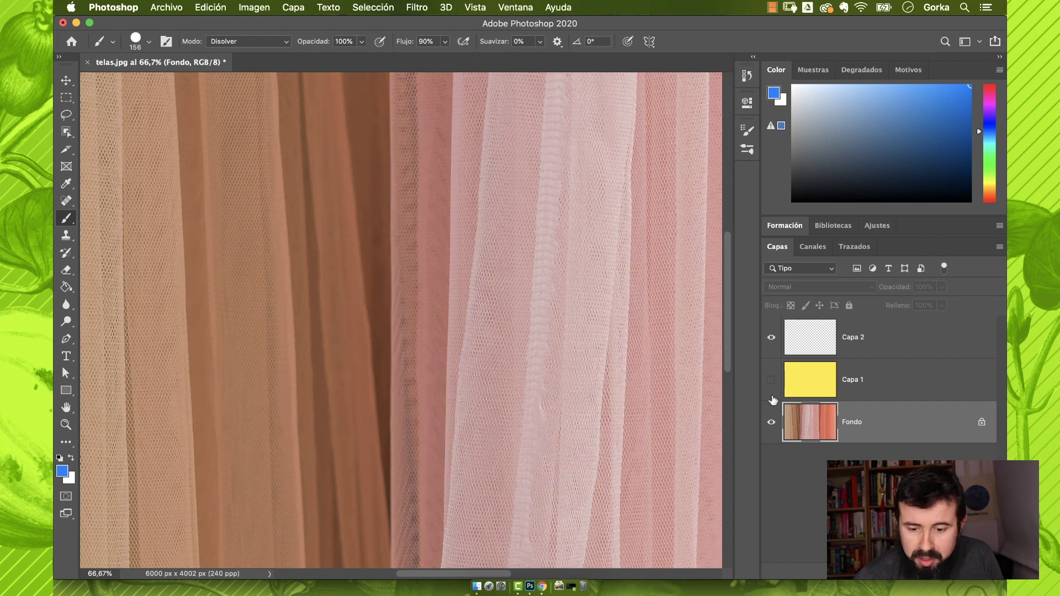
Show Capa 1 and paint a blue wavy stroke on Capa 2 with the brush's flow at 100%.
{"action": "left_click", "coordinate": [771, 381]}
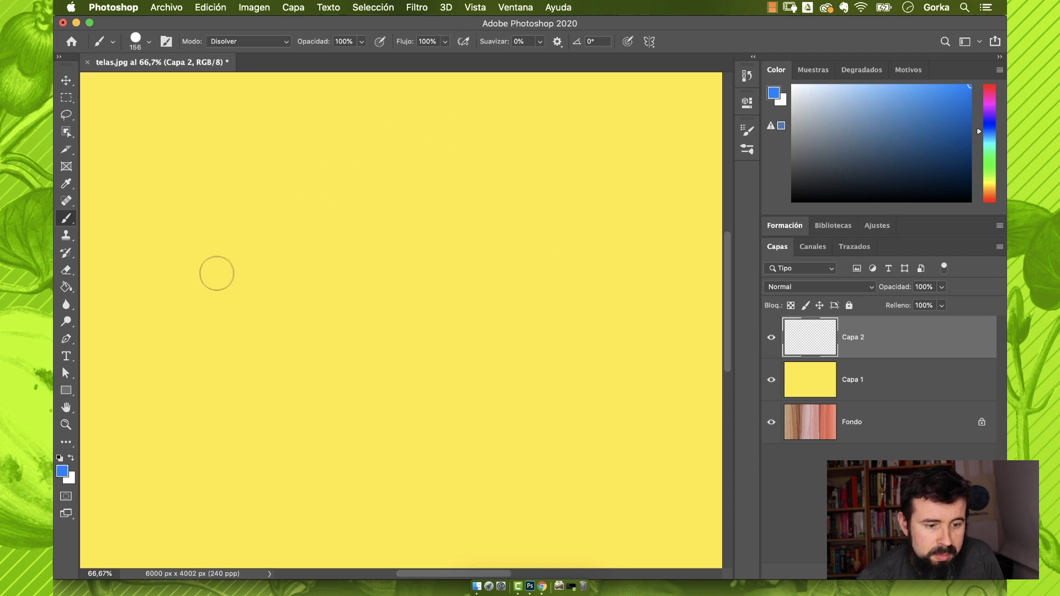
{"action": "mouse_move", "coordinate": [187, 279]}
{"action": "left_mouse_down"}
{"action": "mouse_move", "coordinate": [276, 179]}
{"action": "mouse_move", "coordinate": [371, 311]}
{"action": "mouse_move", "coordinate": [473, 177]}
{"action": "mouse_move", "coordinate": [552, 314]}
{"action": "mouse_move", "coordinate": [619, 259]}
{"action": "mouse_move", "coordinate": [620, 227]}
{"action": "left_mouse_up"}
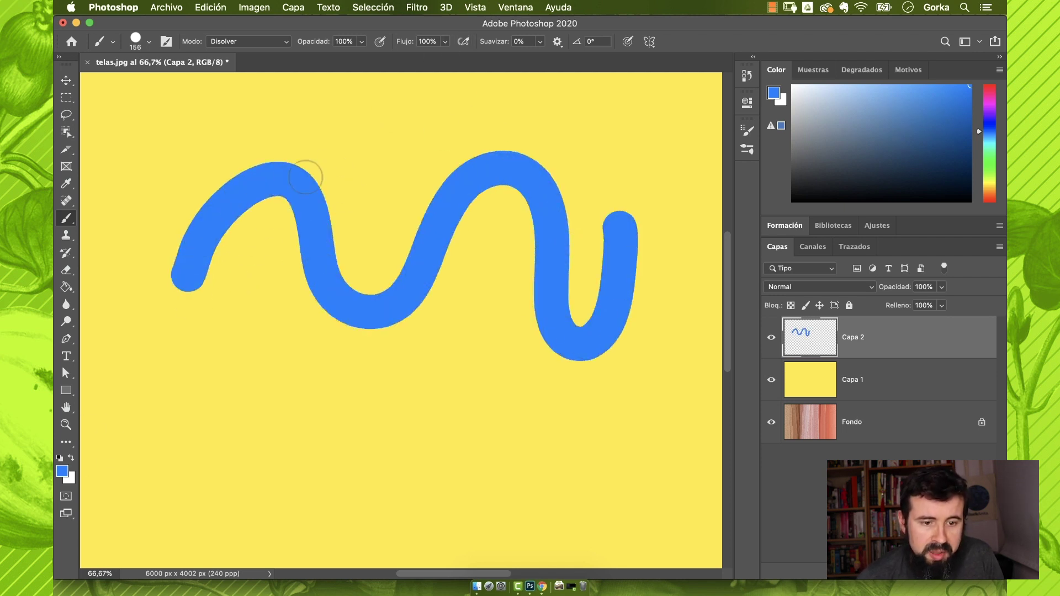
Paint a wavy stroke on Capa 2 at 1% flow below the solid one, and another above it at 49% flow.
{"action": "left_click", "coordinate": [443, 42]}
{"action": "left_click_drag", "start_coordinate": [443, 58], "coordinate": [370, 58]}
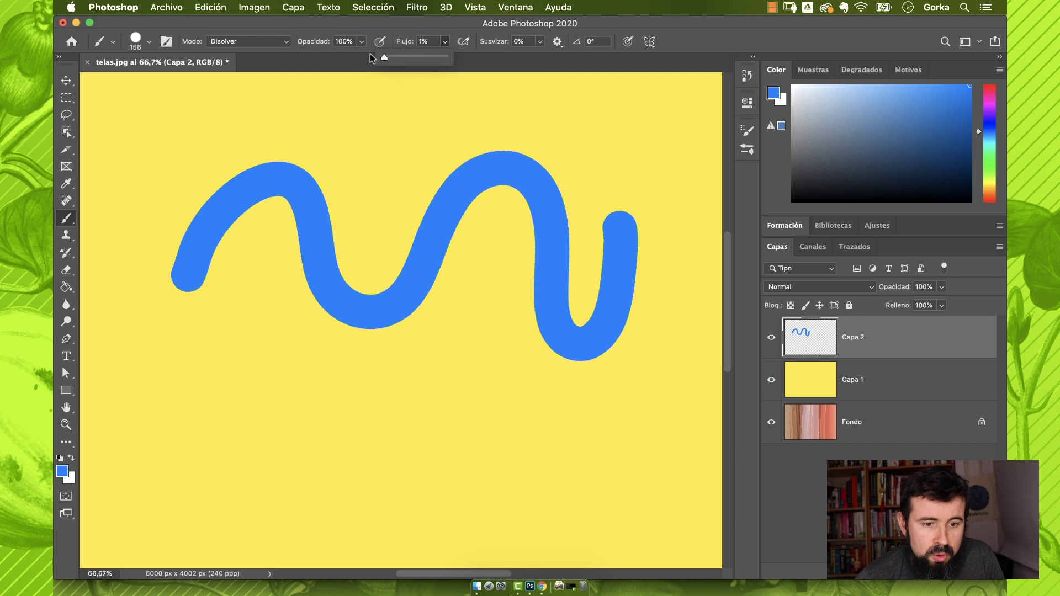
{"action": "mouse_move", "coordinate": [160, 400]}
{"action": "left_mouse_down"}
{"action": "mouse_move", "coordinate": [244, 357]}
{"action": "mouse_move", "coordinate": [300, 450]}
{"action": "mouse_move", "coordinate": [424, 394]}
{"action": "mouse_move", "coordinate": [518, 441]}
{"action": "mouse_move", "coordinate": [599, 439]}
{"action": "mouse_move", "coordinate": [559, 491]}
{"action": "mouse_move", "coordinate": [574, 474]}
{"action": "left_mouse_up"}
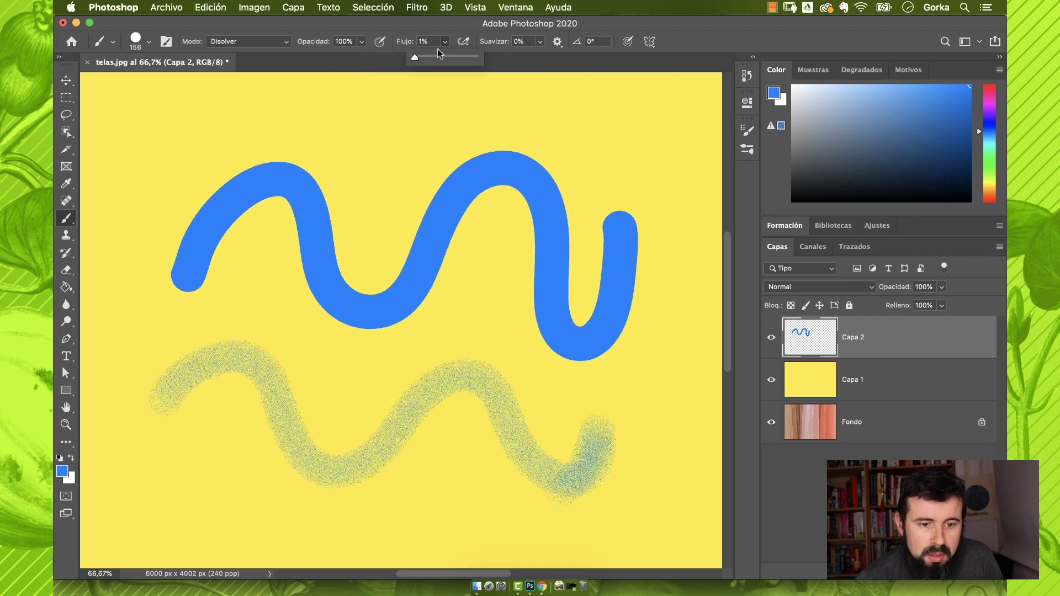
{"action": "left_click_drag", "start_coordinate": [443, 57], "coordinate": [444, 57]}
{"action": "mouse_move", "coordinate": [204, 138]}
{"action": "left_mouse_down"}
{"action": "mouse_move", "coordinate": [290, 104]}
{"action": "mouse_move", "coordinate": [487, 112]}
{"action": "mouse_move", "coordinate": [590, 141]}
{"action": "left_mouse_up"}
Examine the edges and grain of the strokes painted at different flow values on Capa 2 up close.
{"action": "key", "text": "super+plus"}
{"action": "key", "text": "super+plus"}
{"action": "key", "text": "super+plus"}
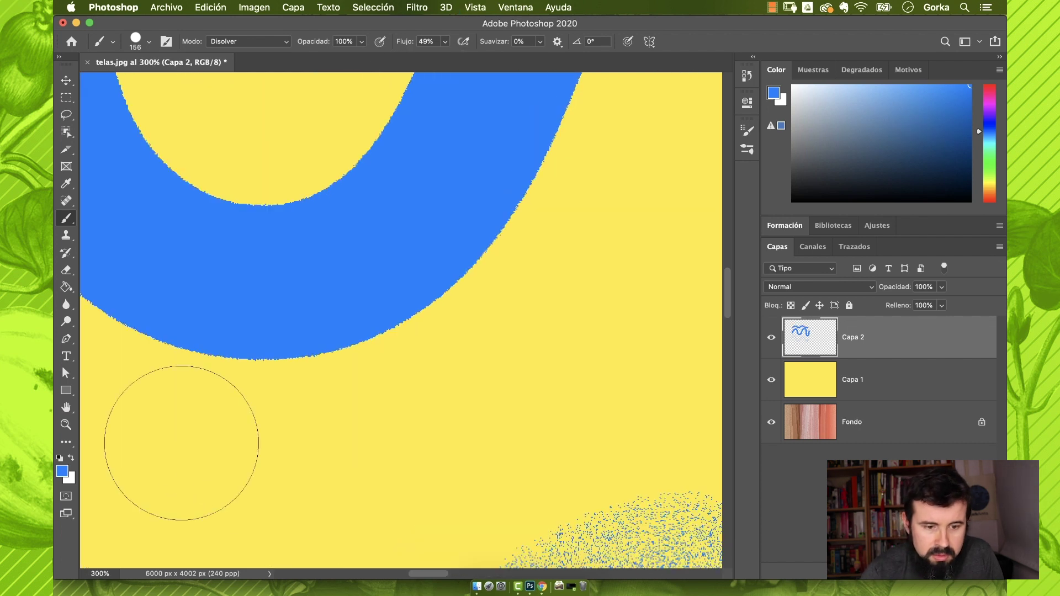
{"action": "scroll", "coordinate": [360, 351], "scroll_direction": "up", "scroll_amount": 10}
{"action": "scroll", "coordinate": [360, 351], "scroll_direction": "up", "scroll_amount": 8}
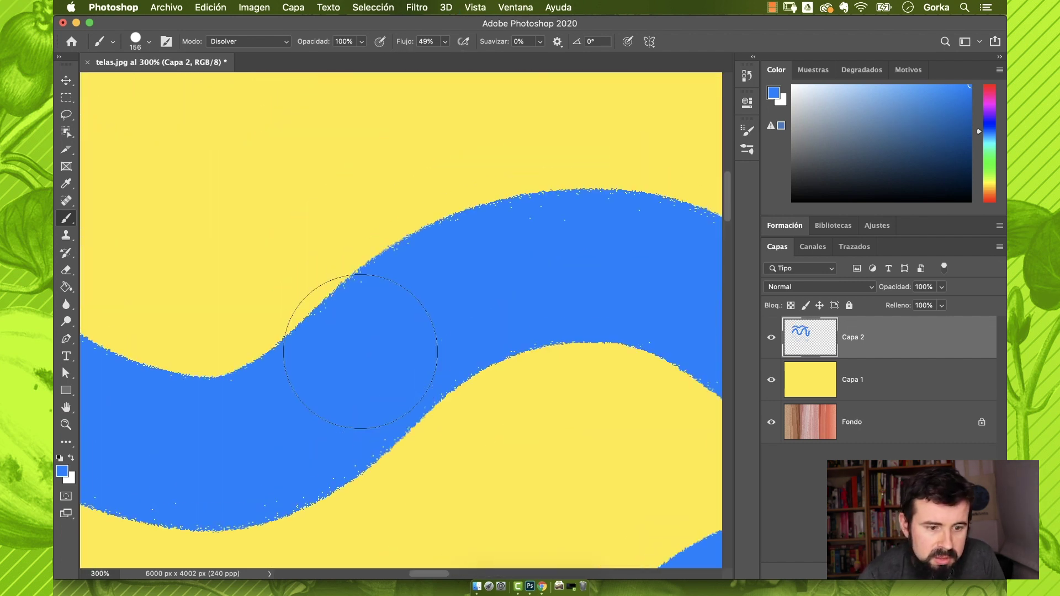
{"action": "scroll", "coordinate": [360, 351], "scroll_direction": "down", "scroll_amount": 20}
{"action": "scroll", "coordinate": [360, 351], "scroll_direction": "up", "scroll_amount": 20}
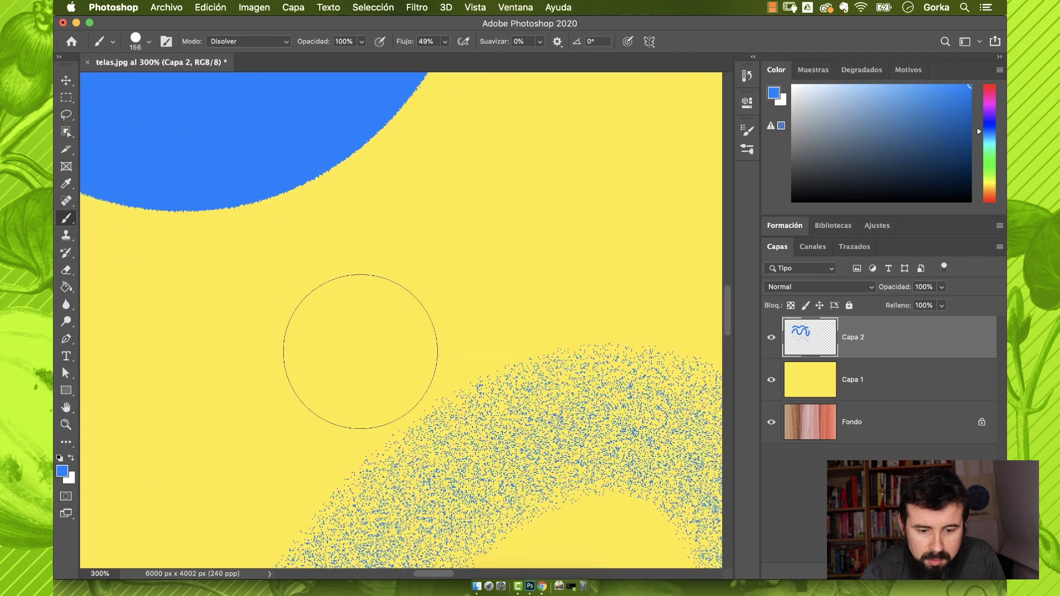
{"action": "scroll", "coordinate": [360, 351], "scroll_direction": "up", "scroll_amount": 3}
{"action": "scroll", "coordinate": [360, 352], "scroll_direction": "down", "scroll_amount": 5}
{"action": "key", "text": "super+minus"}
{"action": "key", "text": "super+minus"}
{"action": "key", "text": "super+minus"}
{"action": "key", "text": "super+minus"}
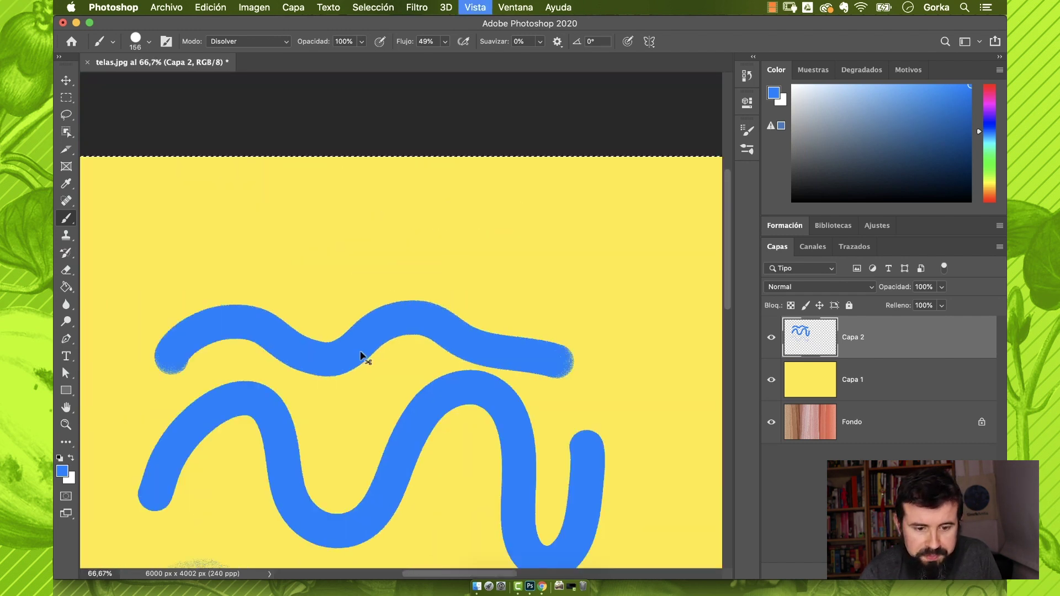
Erase all strokes from Capa 2 and choose the Kyle's Real Oils Round Flex Wet brush from the Wet Media Brushes.
{"action": "key", "text": "super+a"}
{"action": "key", "text": "Delete"}
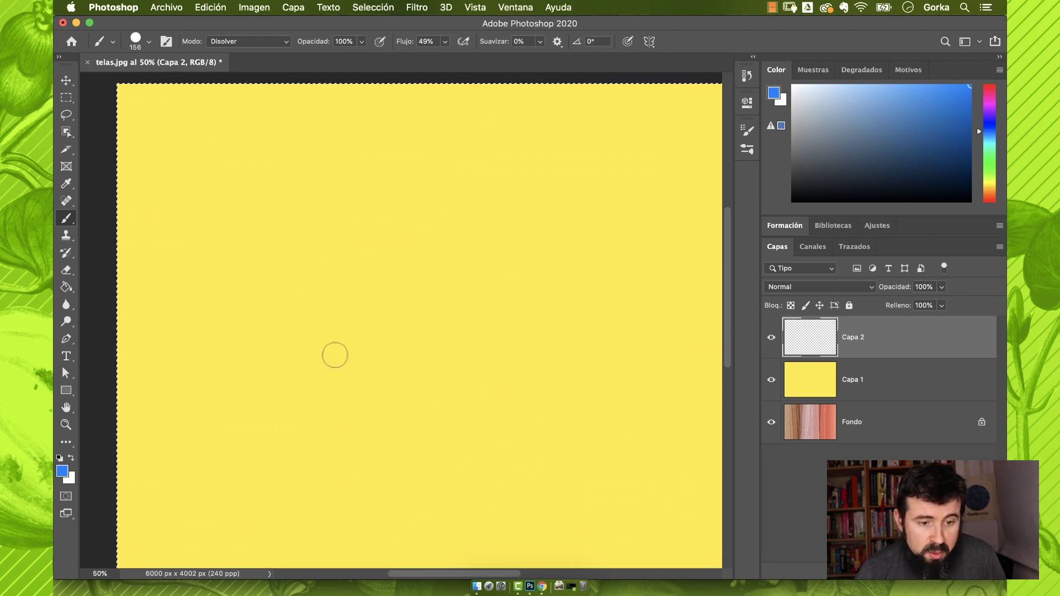
{"action": "left_click", "coordinate": [149, 42]}
{"action": "scroll", "coordinate": [185, 263], "scroll_direction": "down", "scroll_amount": 5}
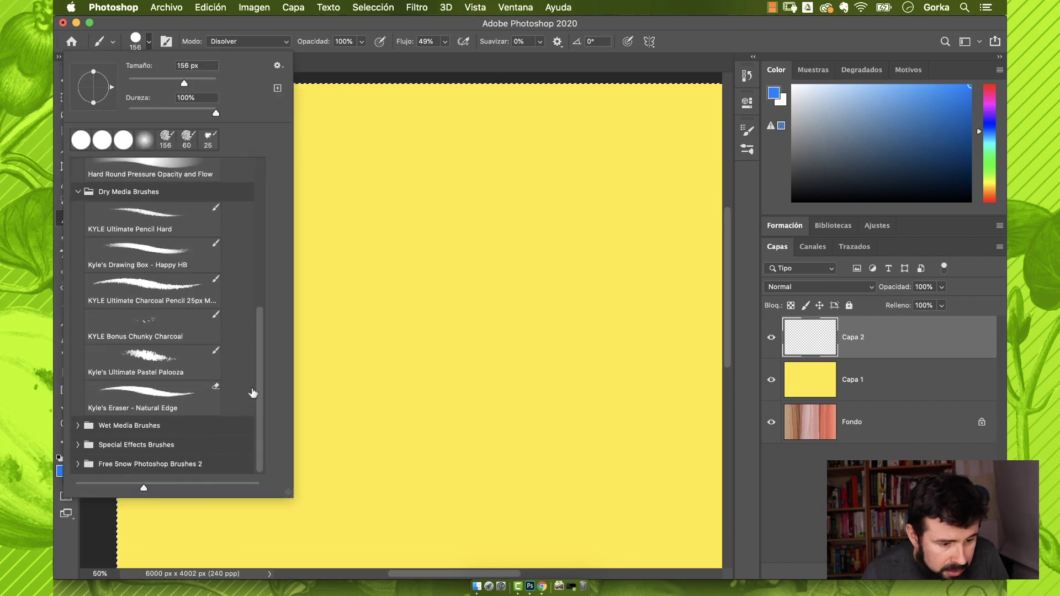
{"action": "left_click", "coordinate": [79, 425]}
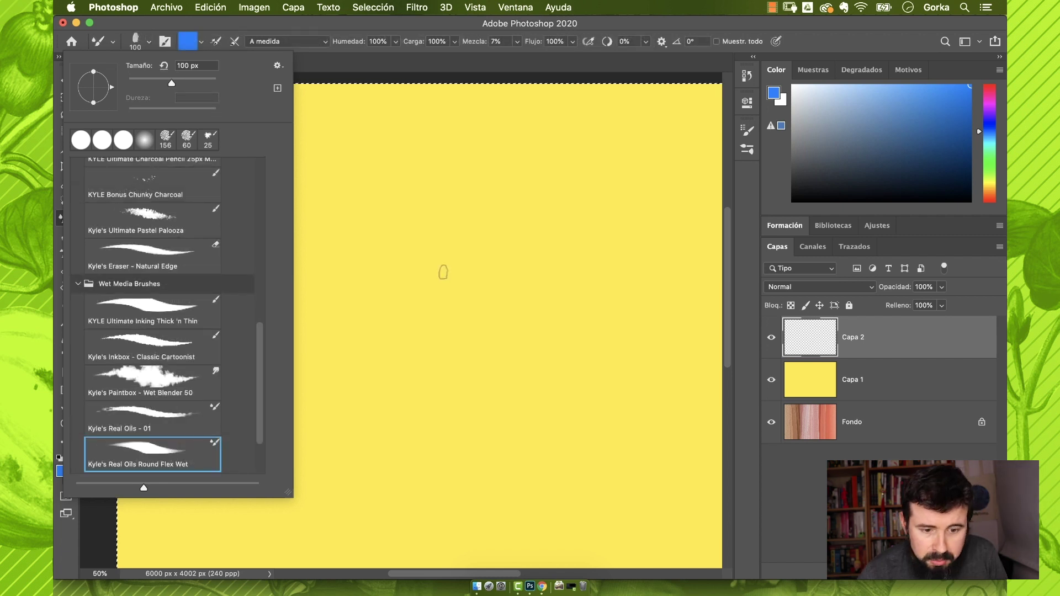
Paint a blue stroke on Capa 2 with the oil brush, then several more with the tip angle set to 90°.
{"action": "mouse_move", "coordinate": [432, 204]}
{"action": "left_mouse_down"}
{"action": "mouse_move", "coordinate": [523, 263]}
{"action": "mouse_move", "coordinate": [557, 263]}
{"action": "mouse_move", "coordinate": [421, 264]}
{"action": "left_mouse_up"}
{"action": "key", "text": "super+plus"}
{"action": "key", "text": "super+plus"}
{"action": "key", "text": "super+plus"}
{"action": "key", "text": "super+plus"}
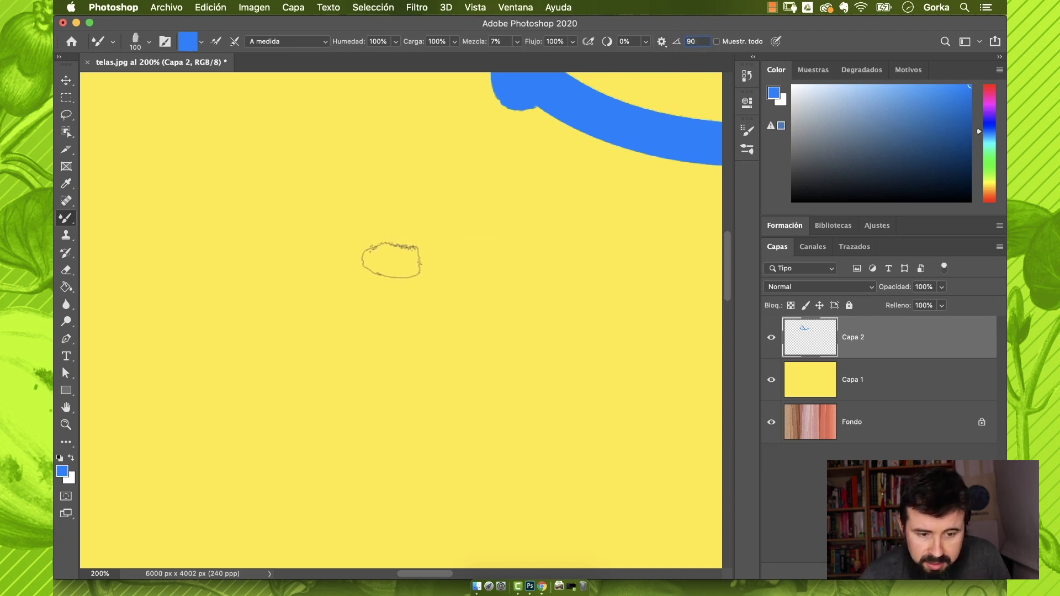
{"action": "mouse_move", "coordinate": [380, 241]}
{"action": "left_mouse_down"}
{"action": "mouse_move", "coordinate": [404, 299]}
{"action": "mouse_move", "coordinate": [330, 298]}
{"action": "left_mouse_up"}
{"action": "mouse_move", "coordinate": [289, 168]}
{"action": "left_mouse_down"}
{"action": "mouse_move", "coordinate": [450, 207]}
{"action": "mouse_move", "coordinate": [540, 291]}
{"action": "left_mouse_up"}
{"action": "mouse_move", "coordinate": [255, 211]}
{"action": "left_mouse_down"}
{"action": "mouse_move", "coordinate": [208, 307]}
{"action": "mouse_move", "coordinate": [328, 491]}
{"action": "left_mouse_up"}
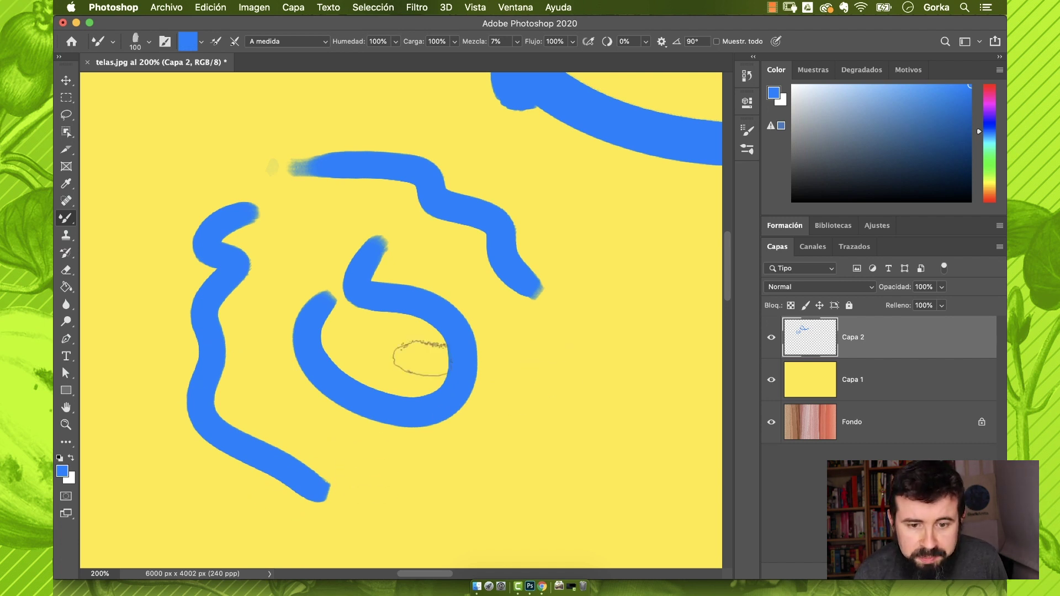
Switch from the Mixer Brush back to the regular Brush tool and clear the oil strokes from Capa 2.
{"action": "key", "text": "shift+b"}
{"action": "key", "text": "super+a"}
{"action": "key", "text": "Delete"}
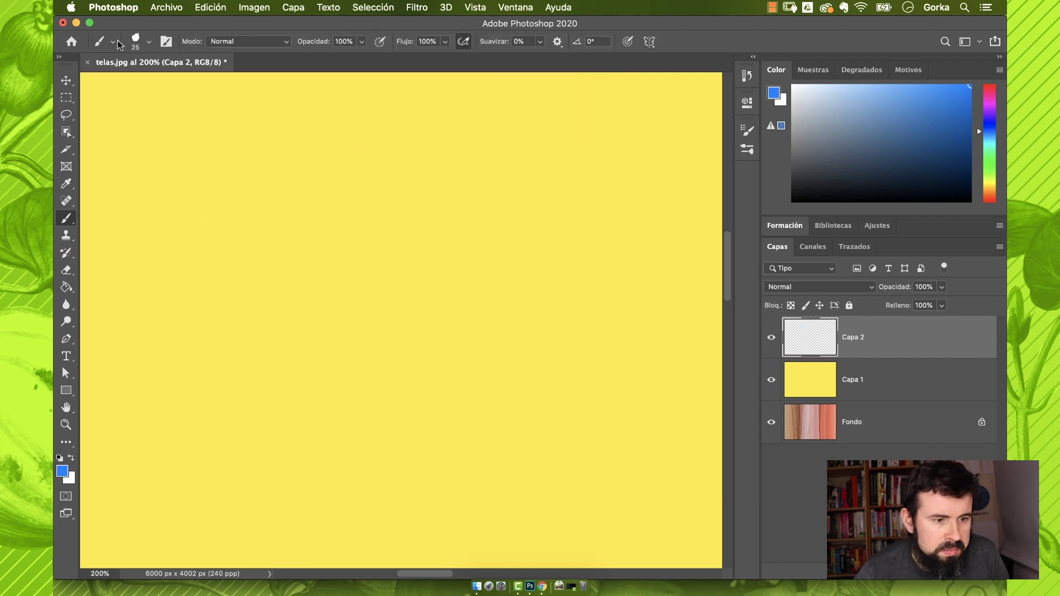
Choose the Hard Round brush at 102 px, turn on pen-pressure control of size, and paint a trial stroke on Capa 1.
{"action": "left_click", "coordinate": [139, 41]}
{"action": "scroll", "coordinate": [277, 253], "scroll_direction": "up", "scroll_amount": 10}
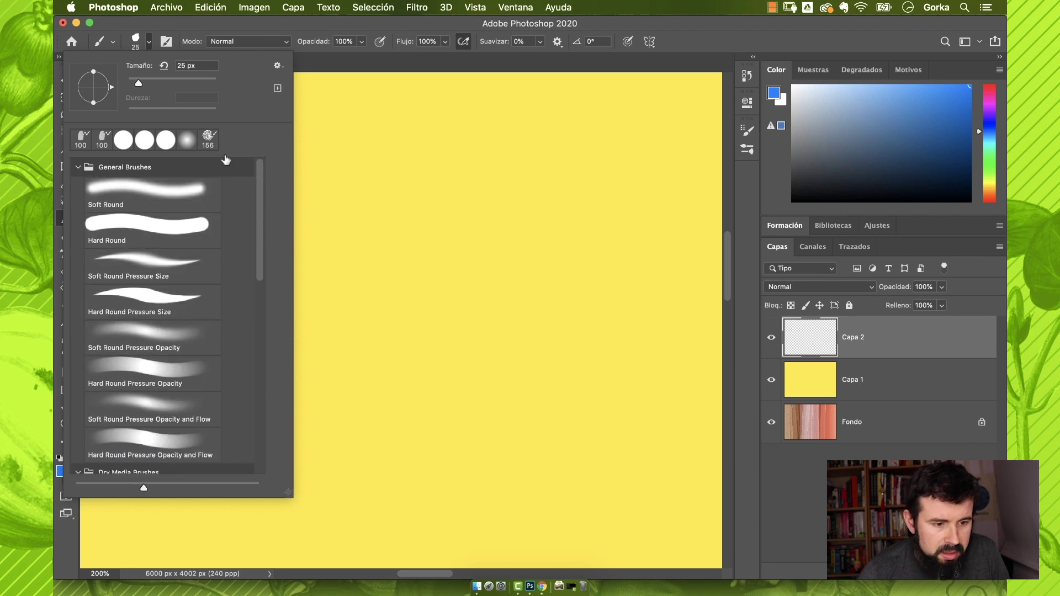
{"action": "left_click", "coordinate": [188, 231]}
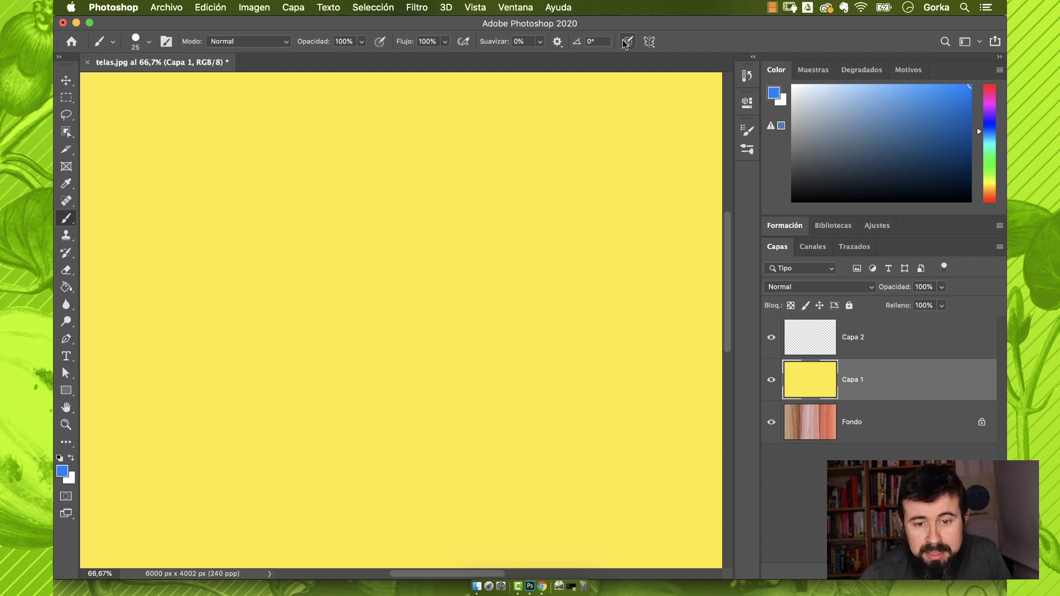
{"action": "left_click", "coordinate": [627, 45]}
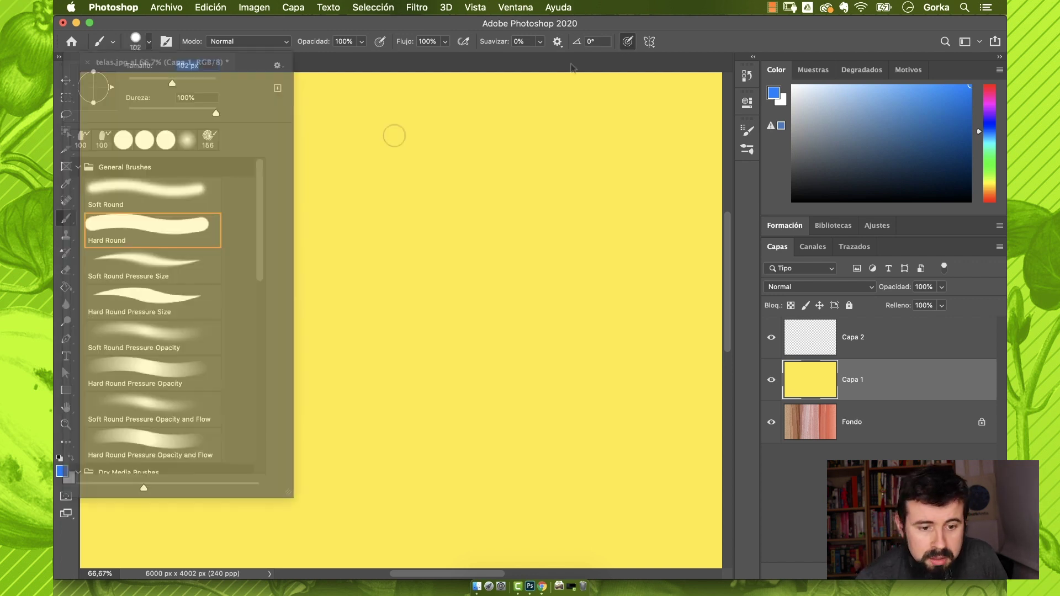
{"action": "mouse_move", "coordinate": [401, 142]}
{"action": "left_mouse_down"}
{"action": "mouse_move", "coordinate": [362, 363]}
{"action": "mouse_move", "coordinate": [297, 398]}
{"action": "mouse_move", "coordinate": [271, 368]}
{"action": "mouse_move", "coordinate": [279, 306]}
{"action": "mouse_move", "coordinate": [268, 154]}
{"action": "mouse_move", "coordinate": [292, 137]}
{"action": "mouse_move", "coordinate": [319, 141]}
{"action": "mouse_move", "coordinate": [344, 117]}
{"action": "mouse_move", "coordinate": [426, 117]}
{"action": "mouse_move", "coordinate": [475, 155]}
{"action": "mouse_move", "coordinate": [424, 233]}
{"action": "mouse_move", "coordinate": [442, 300]}
{"action": "mouse_move", "coordinate": [416, 358]}
{"action": "mouse_move", "coordinate": [431, 388]}
{"action": "mouse_move", "coordinate": [501, 385]}
{"action": "mouse_move", "coordinate": [524, 216]}
{"action": "mouse_move", "coordinate": [572, 220]}
{"action": "mouse_move", "coordinate": [603, 377]}
{"action": "mouse_move", "coordinate": [562, 458]}
{"action": "mouse_move", "coordinate": [470, 479]}
{"action": "mouse_move", "coordinate": [415, 427]}
{"action": "mouse_move", "coordinate": [346, 445]}
{"action": "left_mouse_up"}
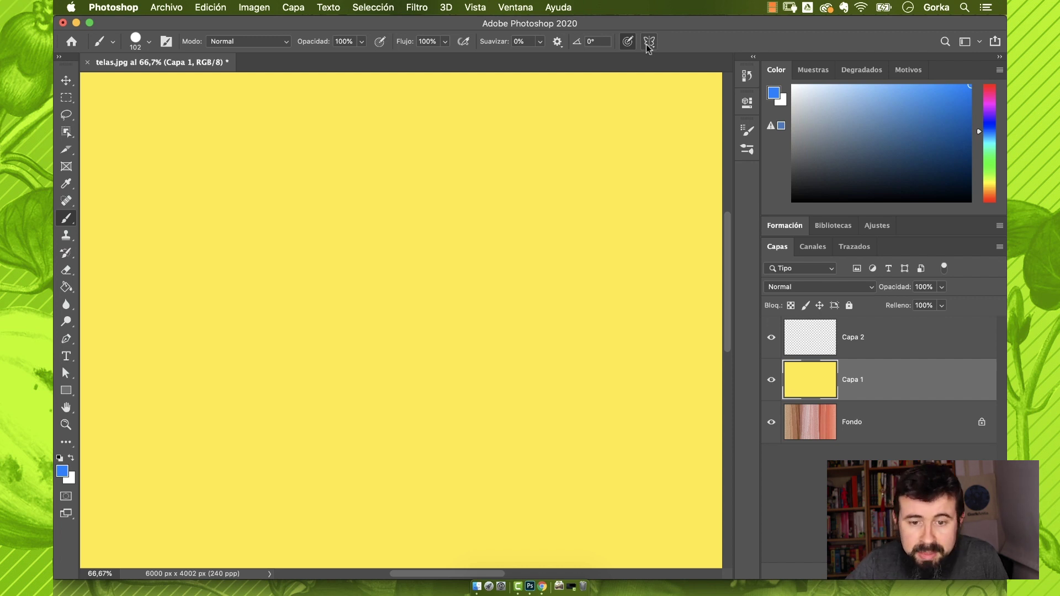
Apply a Vertical paint symmetry axis at the canvas centre and paint a mirrored stroke on Capa 1.
{"action": "left_click", "coordinate": [649, 42]}
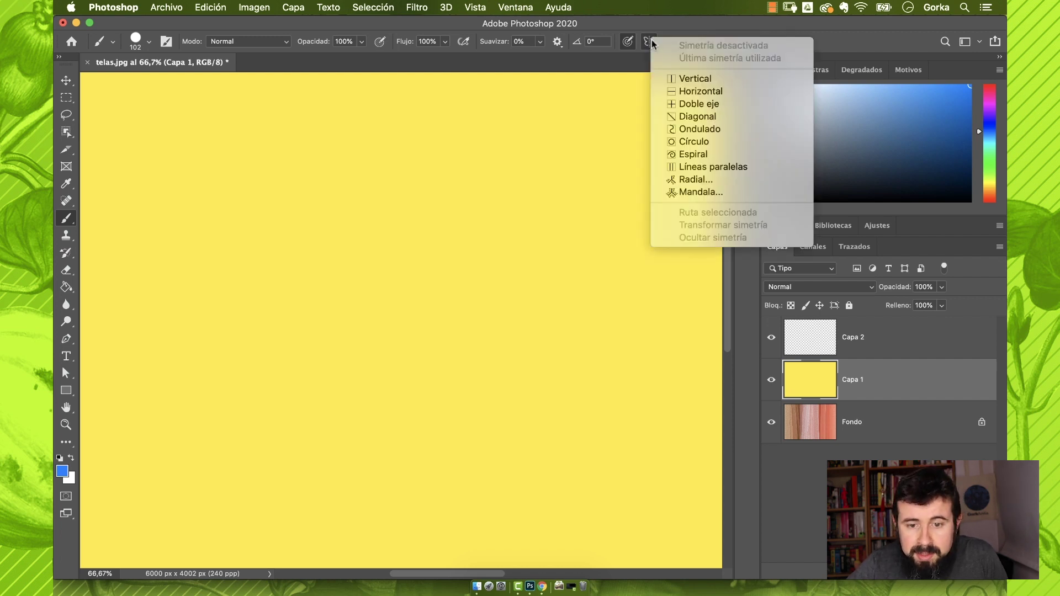
{"action": "left_click", "coordinate": [711, 79]}
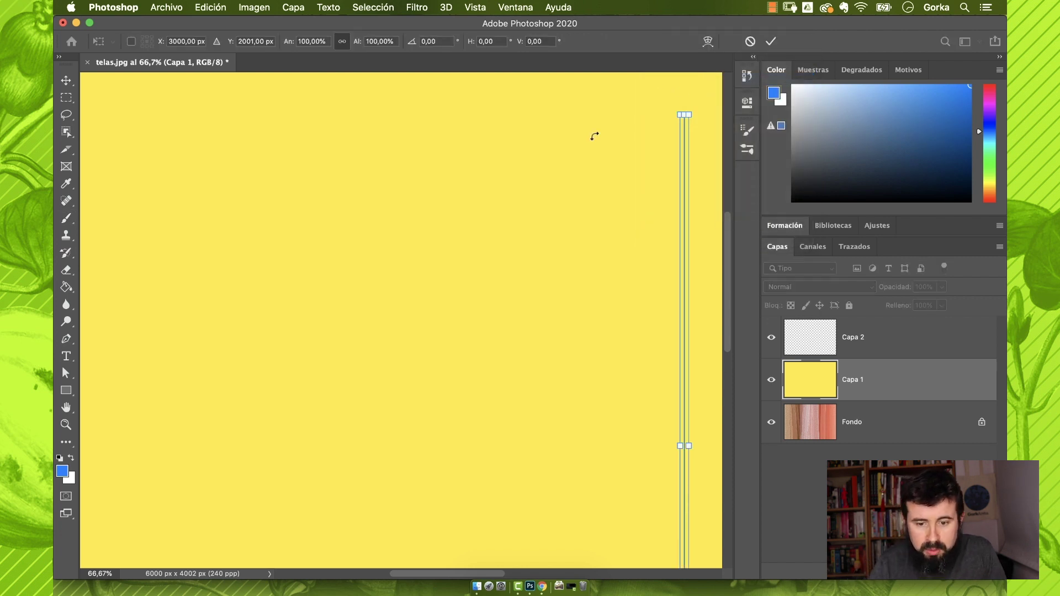
{"action": "scroll", "coordinate": [579, 146], "scroll_direction": "right", "scroll_amount": 4}
{"action": "key", "text": "super+minus"}
{"action": "key", "text": "super+minus"}
{"action": "scroll", "coordinate": [579, 145], "scroll_direction": "right", "scroll_amount": 2}
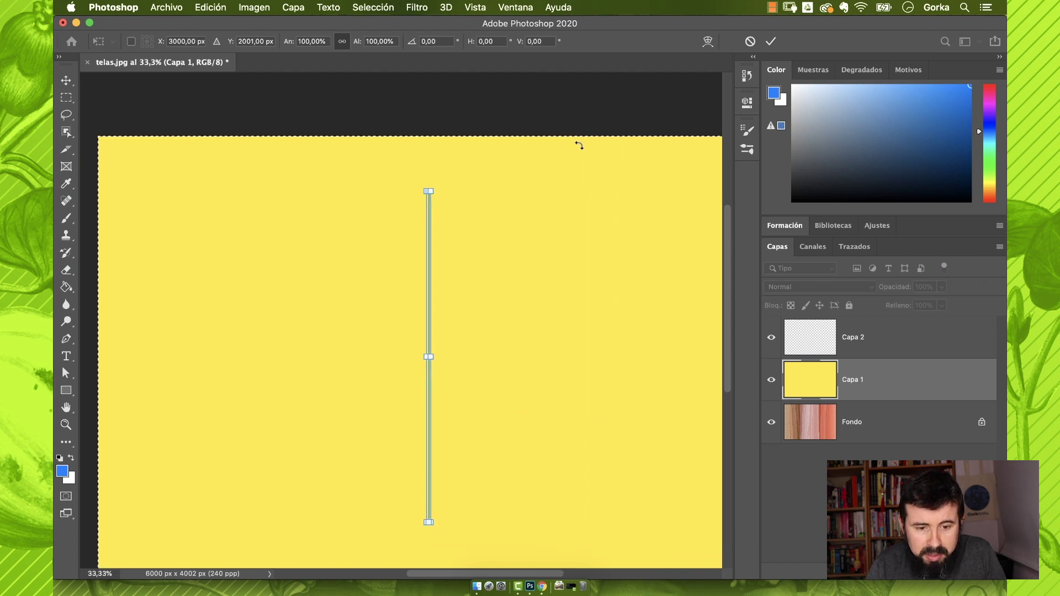
{"action": "scroll", "coordinate": [579, 145], "scroll_direction": "right", "scroll_amount": 3}
{"action": "scroll", "coordinate": [579, 145], "scroll_direction": "down", "scroll_amount": 1}
{"action": "scroll", "coordinate": [579, 145], "scroll_direction": "left", "scroll_amount": 4}
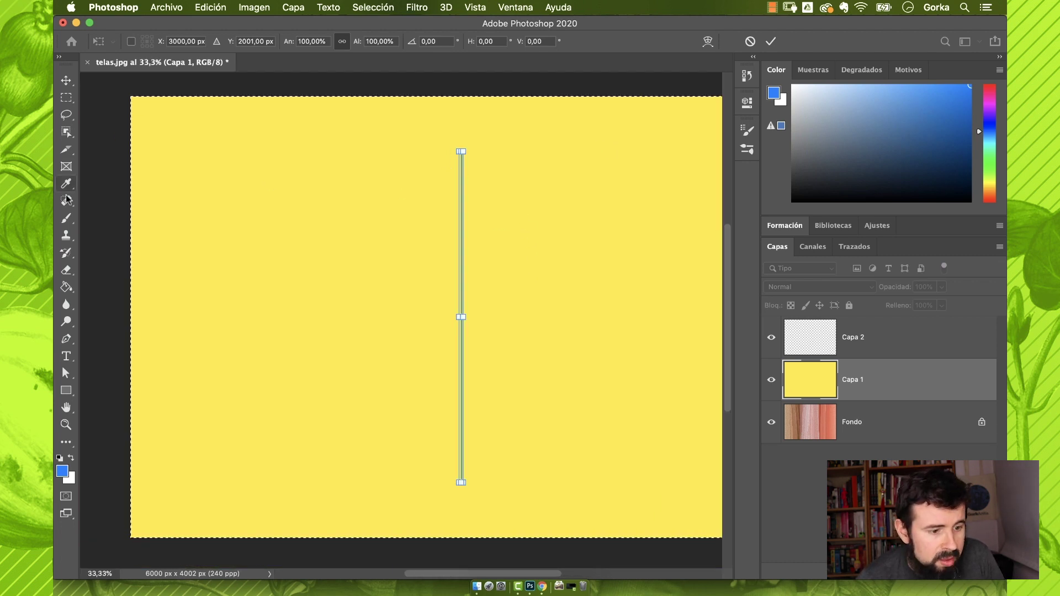
{"action": "left_click", "coordinate": [67, 219]}
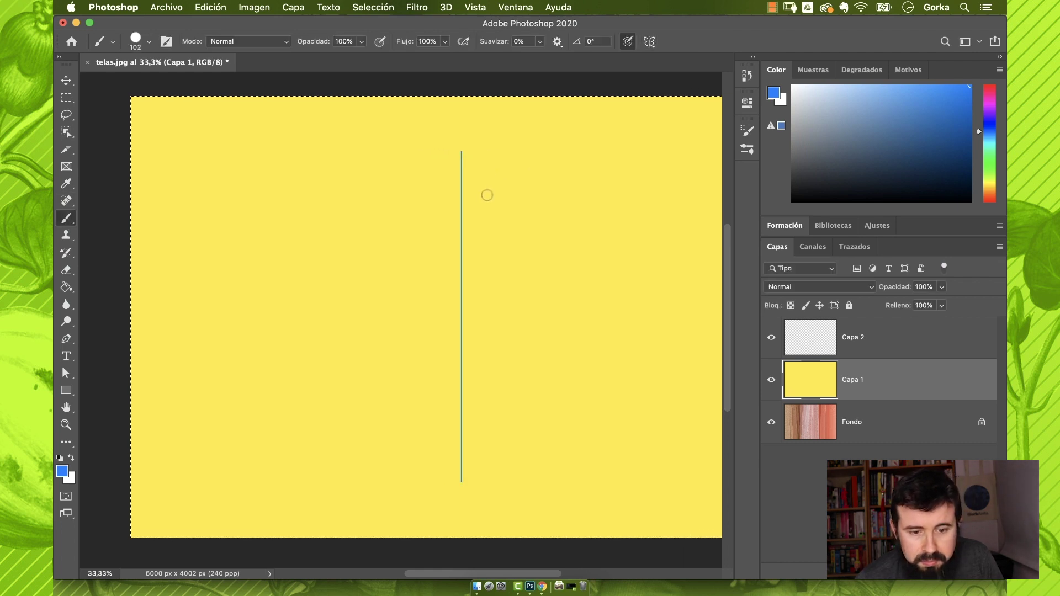
{"action": "mouse_move", "coordinate": [484, 206]}
{"action": "left_mouse_down"}
{"action": "mouse_move", "coordinate": [560, 145]}
{"action": "mouse_move", "coordinate": [626, 203]}
{"action": "mouse_move", "coordinate": [568, 280]}
{"action": "mouse_move", "coordinate": [640, 356]}
{"action": "mouse_move", "coordinate": [583, 397]}
{"action": "mouse_move", "coordinate": [546, 284]}
{"action": "mouse_move", "coordinate": [515, 327]}
{"action": "mouse_move", "coordinate": [537, 179]}
{"action": "mouse_move", "coordinate": [603, 243]}
{"action": "mouse_move", "coordinate": [681, 238]}
{"action": "left_mouse_up"}
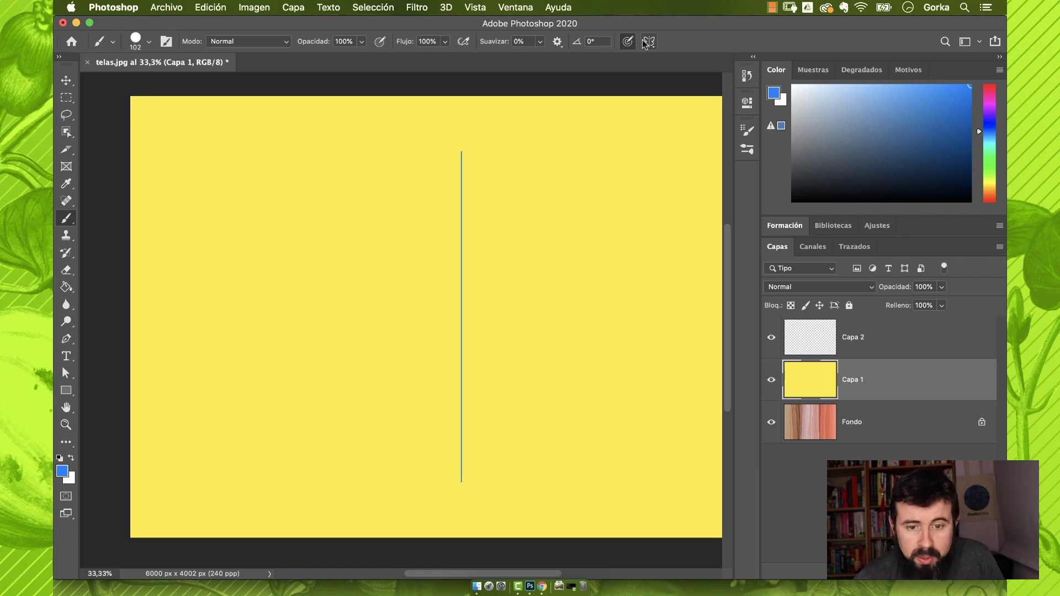
Apply Mandala paint symmetry with 5 segments and paint a repeated stroke on Capa 1.
{"action": "left_click", "coordinate": [645, 44]}
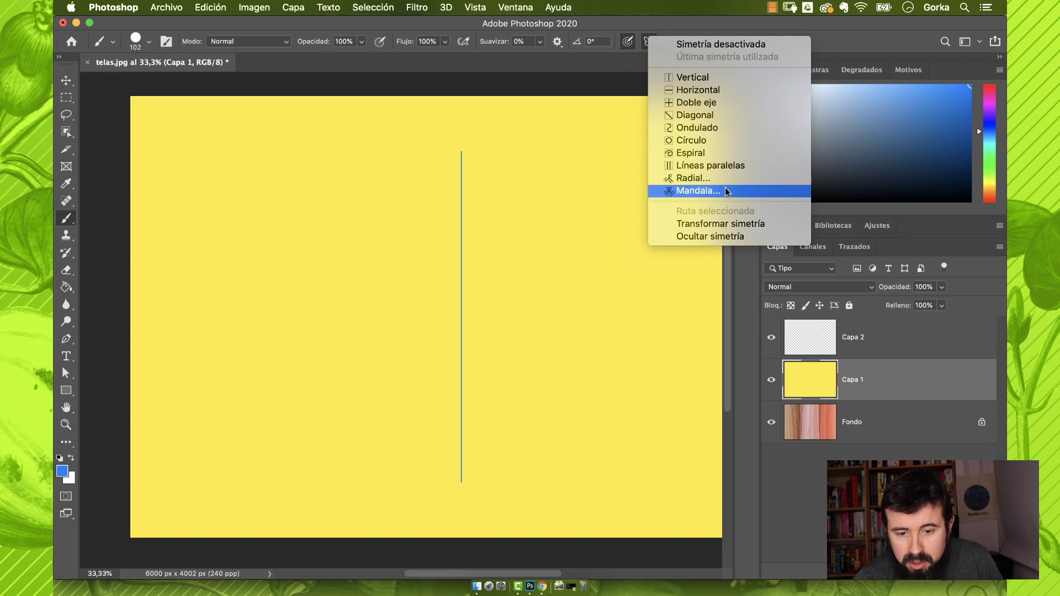
{"action": "left_click", "coordinate": [698, 190]}
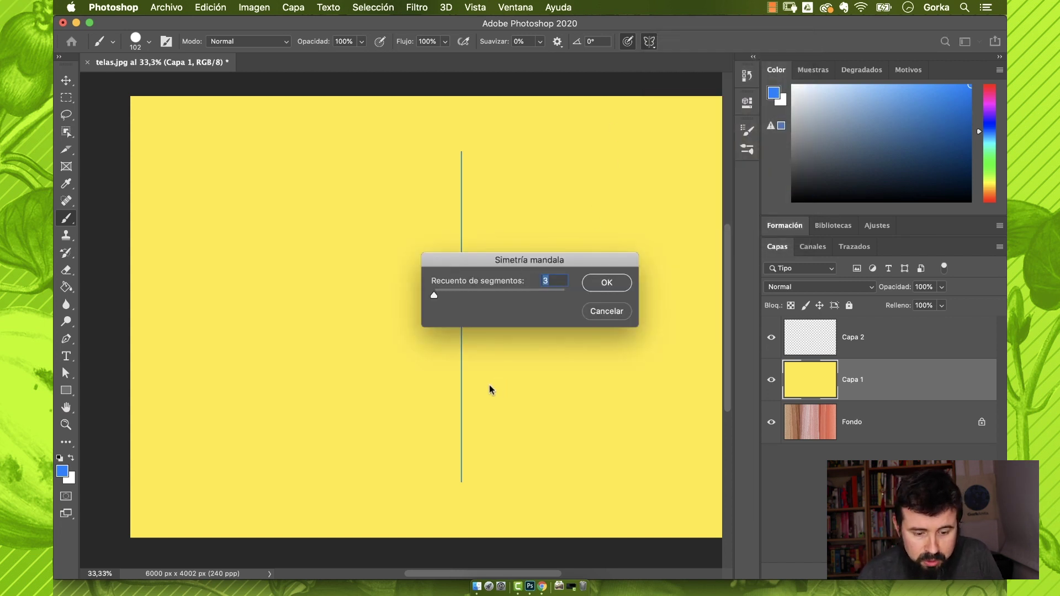
{"action": "type", "text": "5"}
{"action": "left_click", "coordinate": [602, 282]}
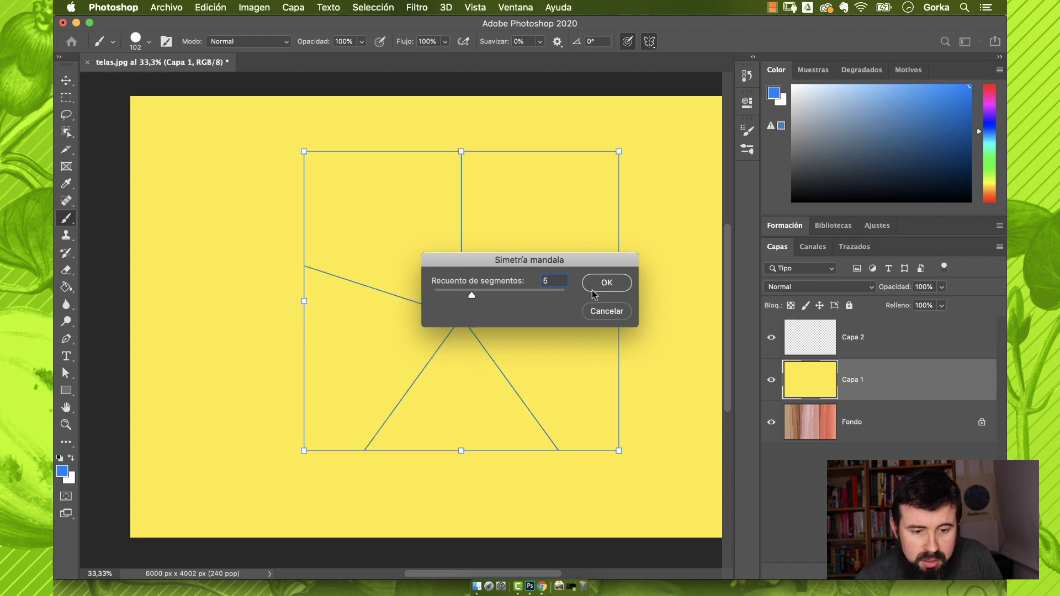
{"action": "left_click", "coordinate": [66, 218]}
{"action": "mouse_move", "coordinate": [500, 203]}
{"action": "left_mouse_down"}
{"action": "mouse_move", "coordinate": [548, 207]}
{"action": "mouse_move", "coordinate": [560, 181]}
{"action": "mouse_move", "coordinate": [598, 164]}
{"action": "mouse_move", "coordinate": [597, 212]}
{"action": "mouse_move", "coordinate": [566, 252]}
{"action": "mouse_move", "coordinate": [507, 287]}
{"action": "mouse_move", "coordinate": [490, 249]}
{"action": "left_mouse_up"}
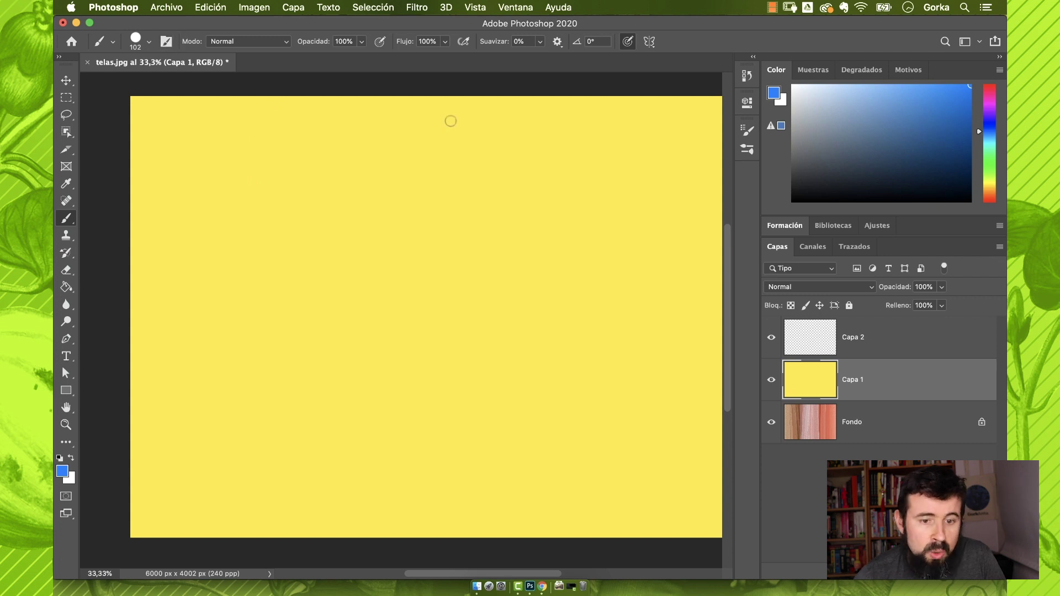
Show the Pinceles brush presets and bring up the brush tip settings, Ajustes del pincel.
{"action": "left_click", "coordinate": [512, 8]}
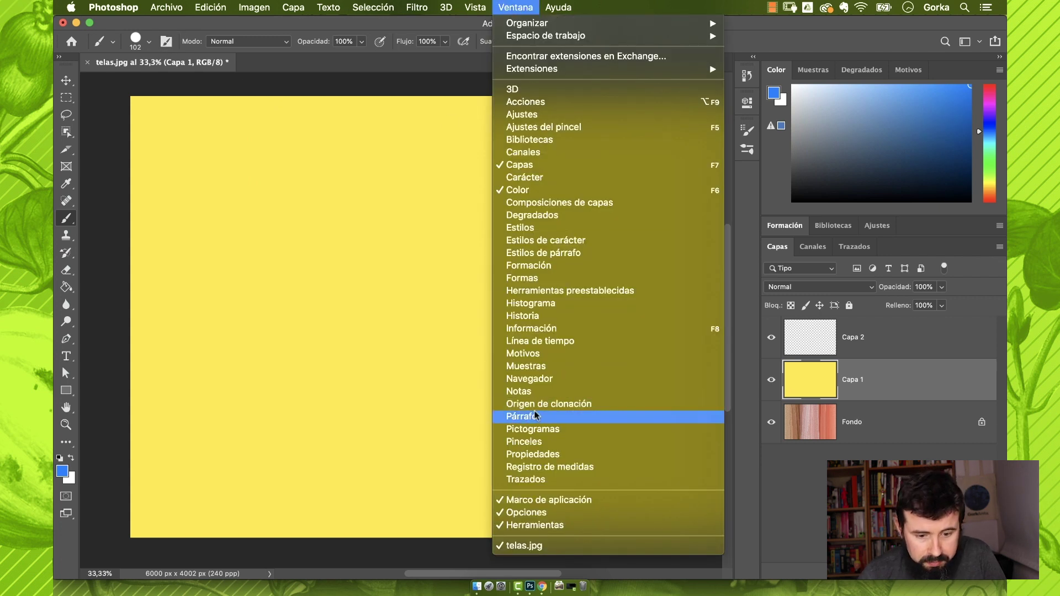
{"action": "left_click", "coordinate": [529, 441]}
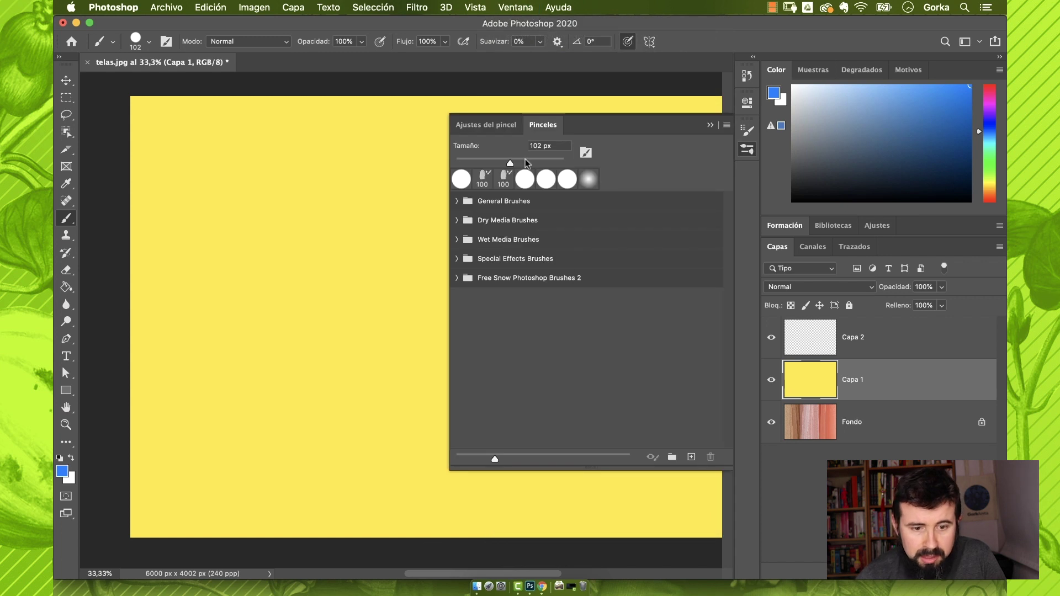
{"action": "left_click", "coordinate": [499, 126]}
{"action": "left_click", "coordinate": [550, 128]}
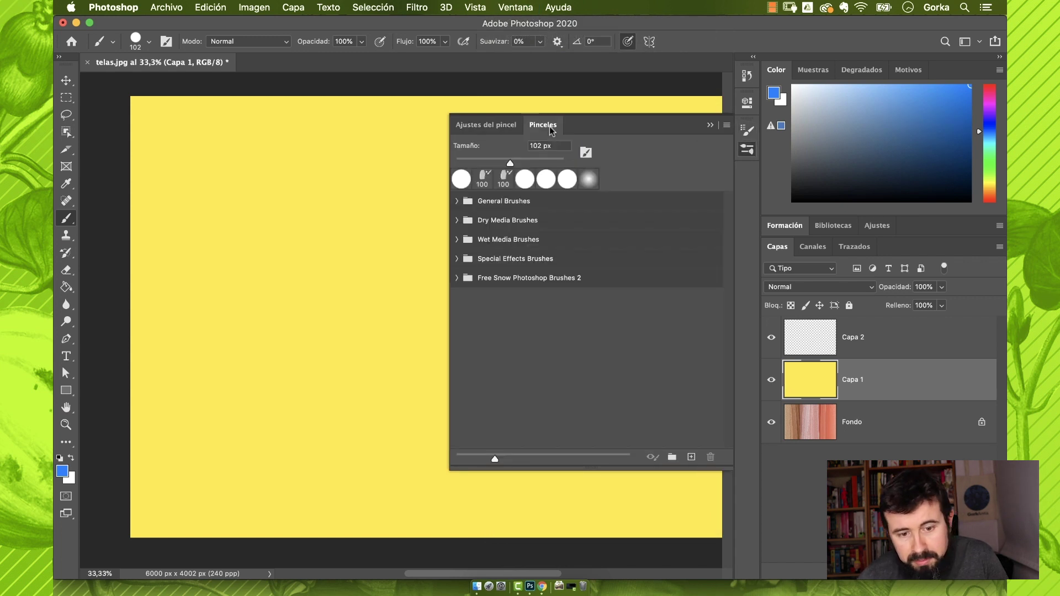
{"action": "left_click", "coordinate": [498, 124]}
Swap the foreground and background colours and fill Capa 1 with white.
{"action": "key", "text": "x"}
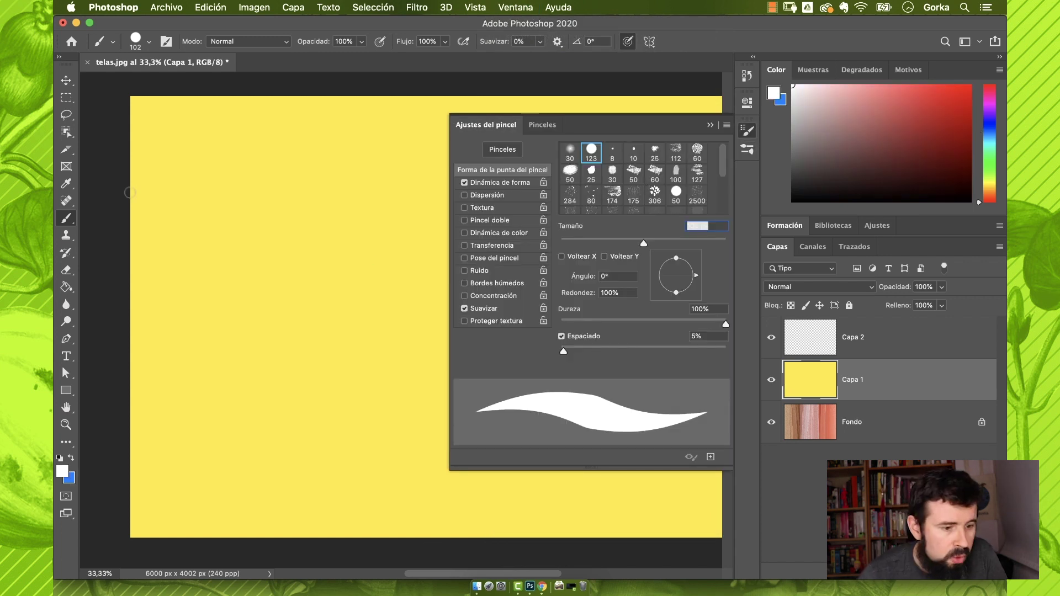
{"action": "left_click", "coordinate": [66, 287]}
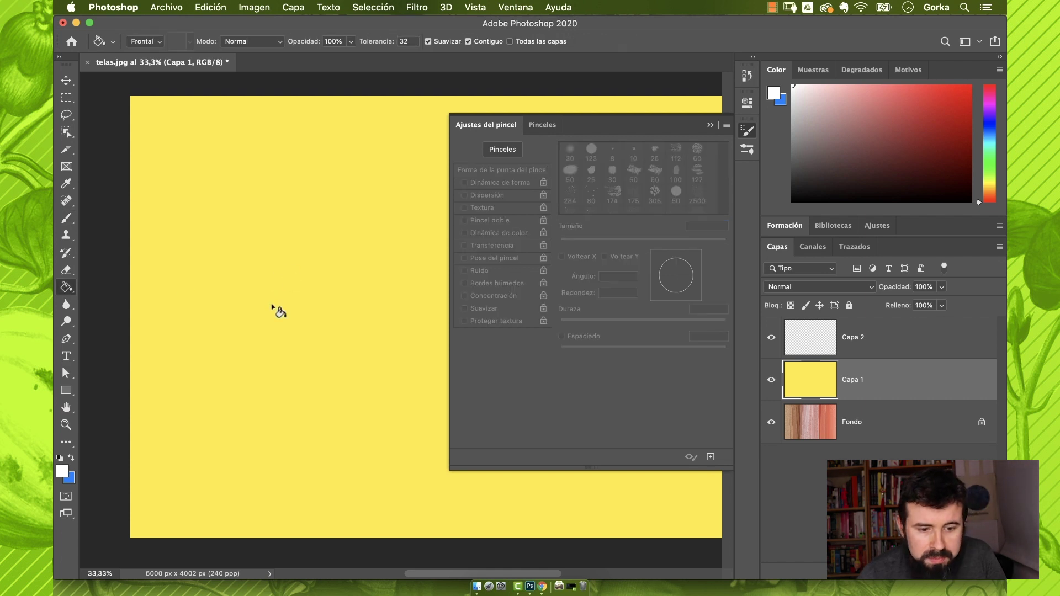
{"action": "left_click", "coordinate": [271, 307]}
{"action": "key", "text": "super+plus"}
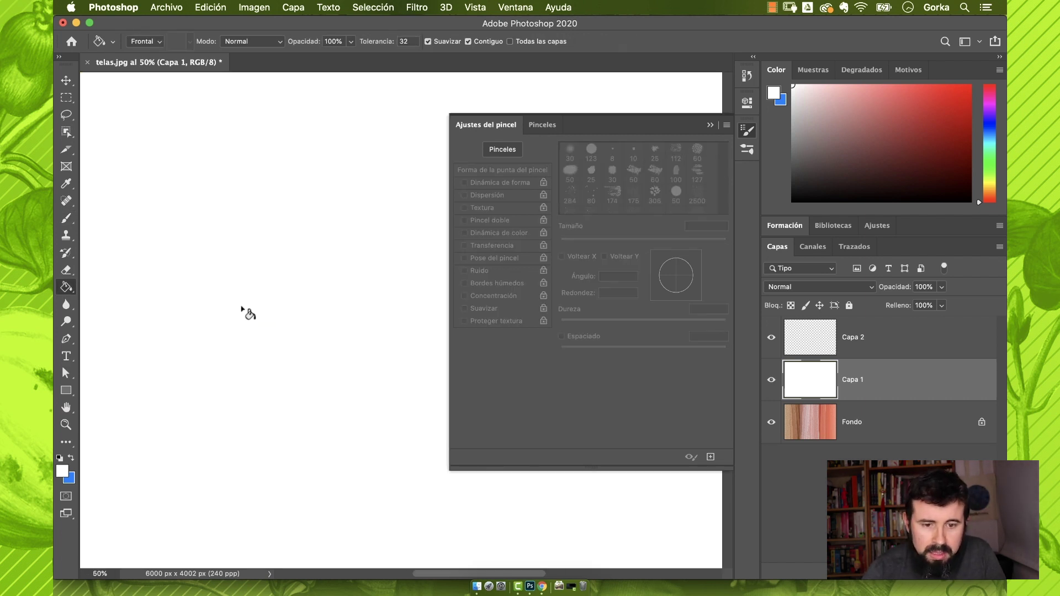
Select the 123 px hard round brush tip with blue as the foreground colour and set its size to 95 px.
{"action": "left_click", "coordinate": [66, 219]}
{"action": "left_click", "coordinate": [148, 44]}
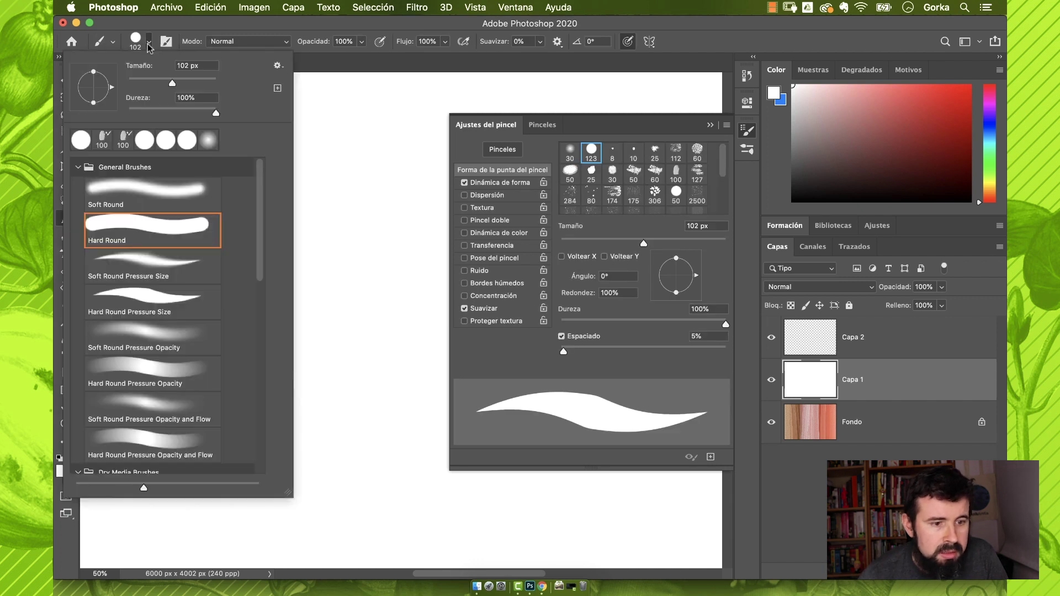
{"action": "left_click", "coordinate": [589, 155]}
{"action": "left_click", "coordinate": [71, 458]}
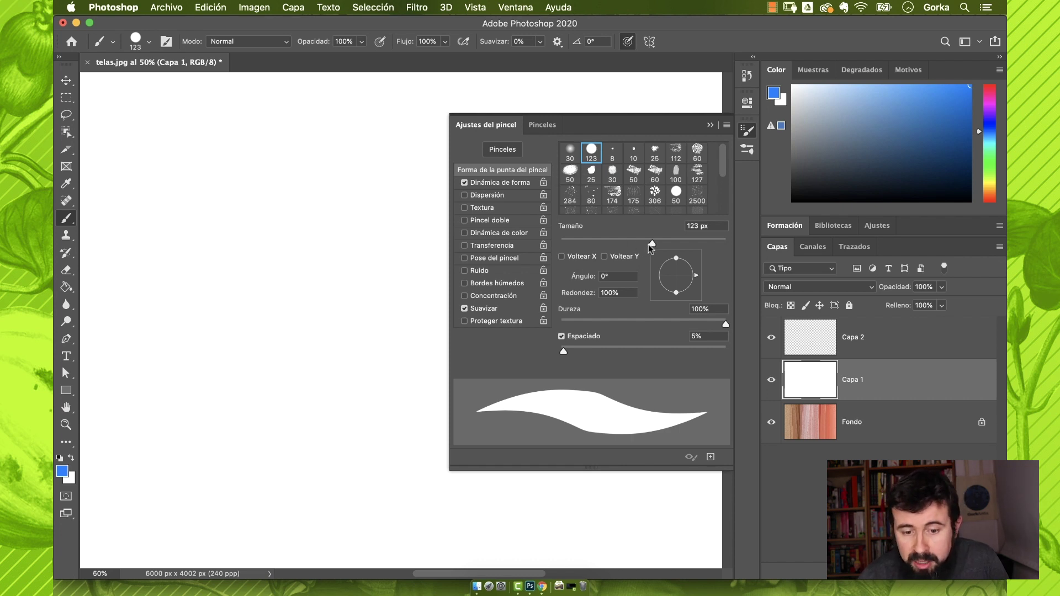
{"action": "mouse_move", "coordinate": [653, 246]}
{"action": "left_mouse_down"}
{"action": "mouse_move", "coordinate": [635, 246]}
{"action": "mouse_move", "coordinate": [662, 253]}
{"action": "left_mouse_up"}
{"action": "left_click_drag", "start_coordinate": [624, 243], "coordinate": [638, 244]}
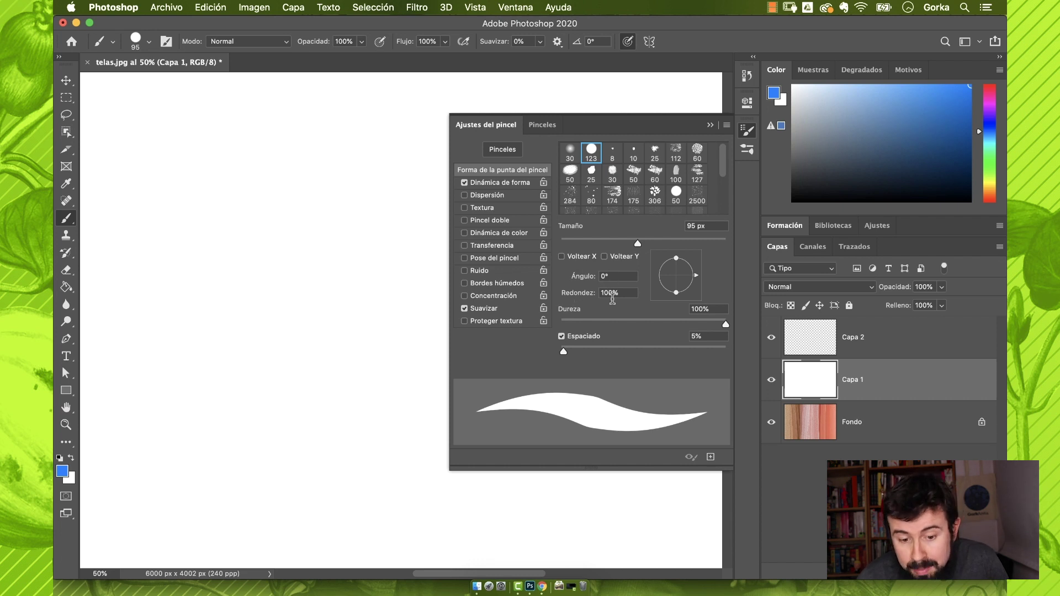
Set the brush tip's roundness to 20% and its angle to 45°.
{"action": "left_click", "coordinate": [605, 293]}
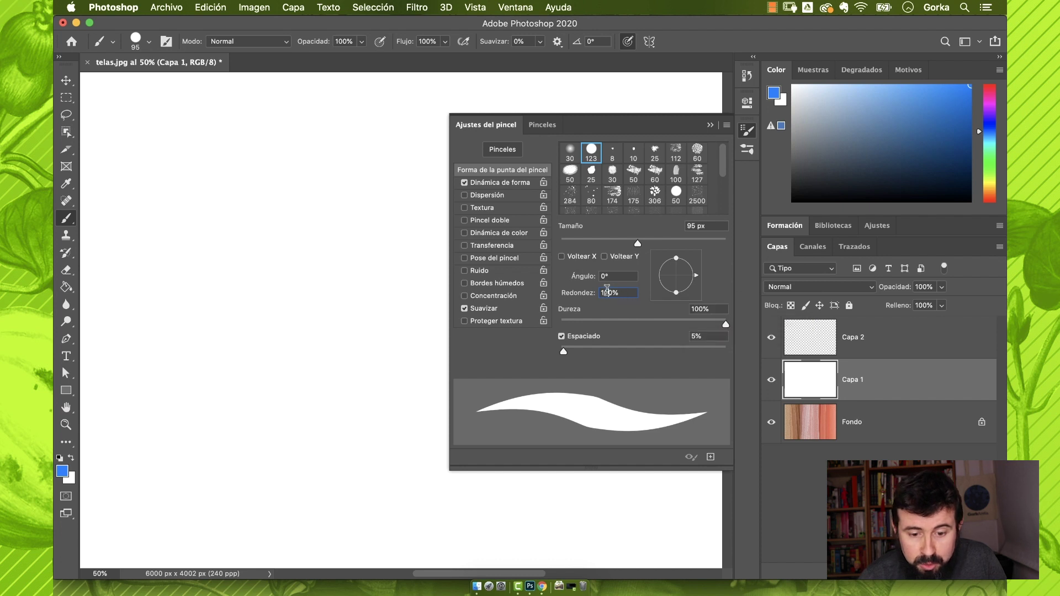
{"action": "left_click_drag", "start_coordinate": [609, 293], "coordinate": [590, 296]}
{"action": "type", "text": "2"}
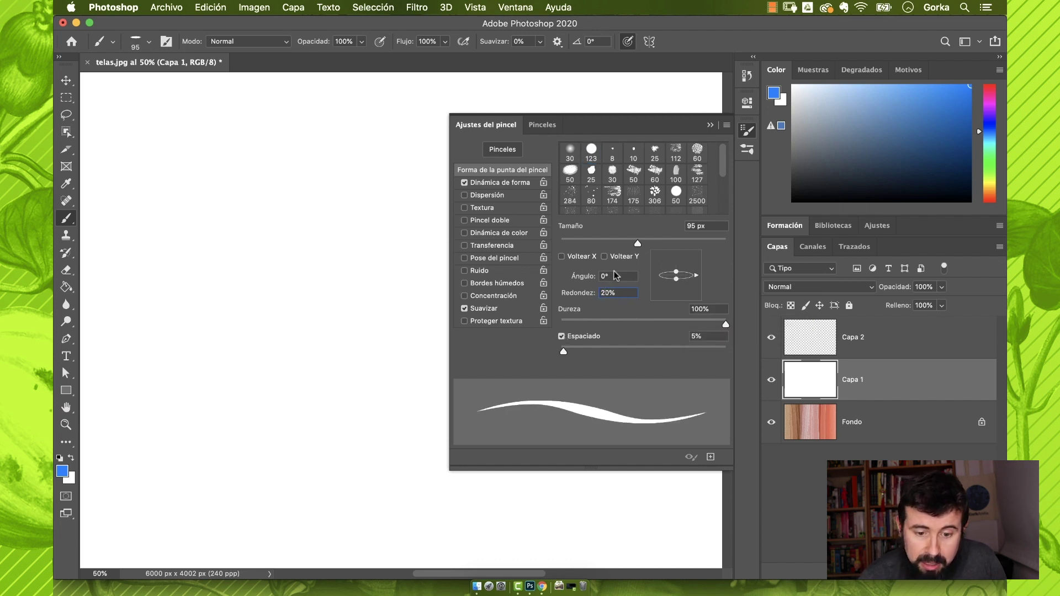
{"action": "left_click", "coordinate": [603, 275]}
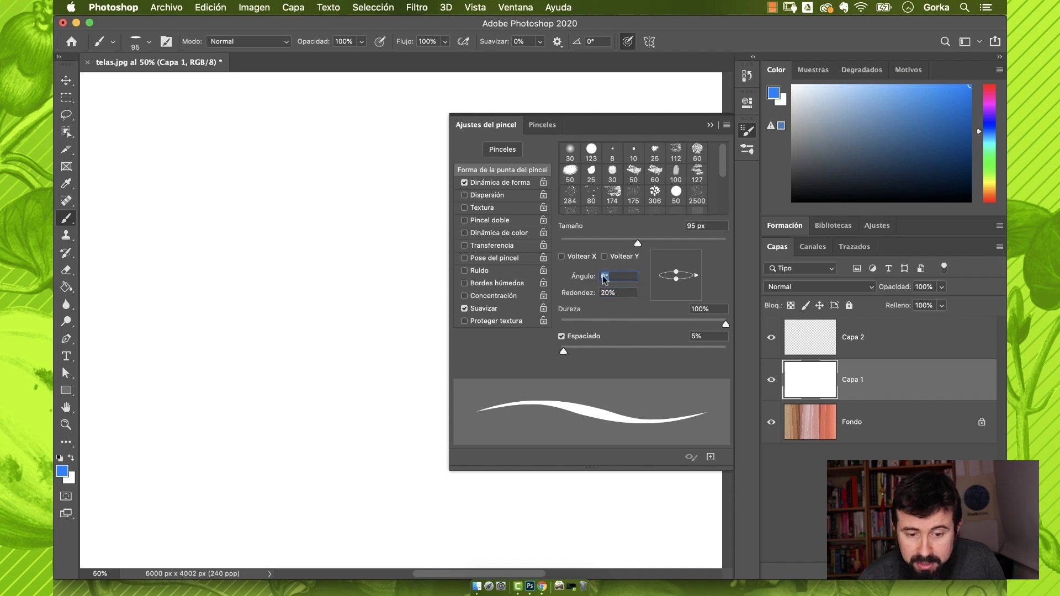
{"action": "type", "text": "45"}
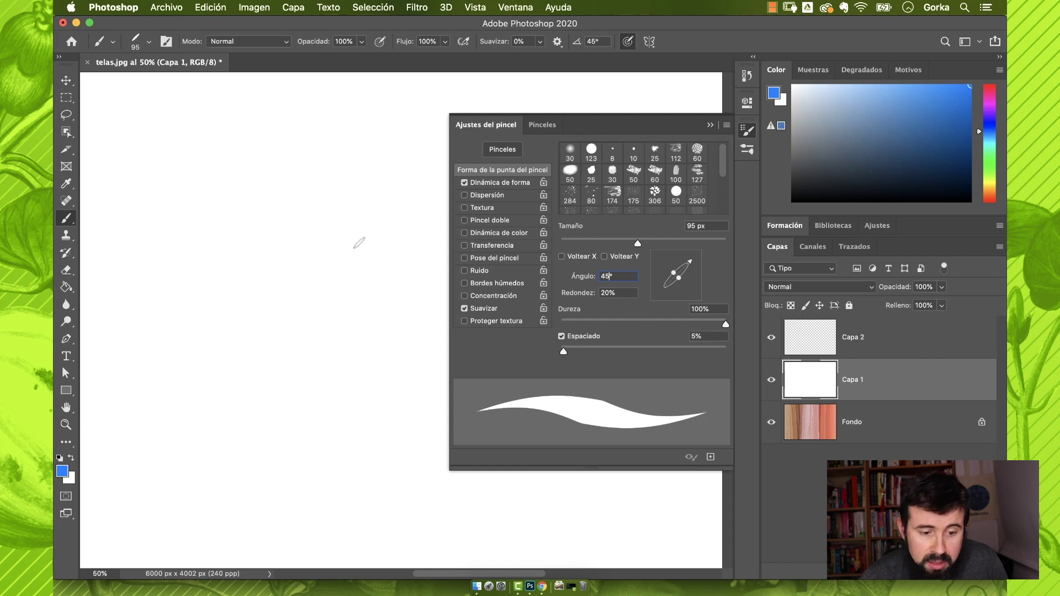
Paint a looping trial scribble on Capa 1, undo it, and set the brush spacing to 292%.
{"action": "mouse_move", "coordinate": [173, 170]}
{"action": "left_mouse_down"}
{"action": "mouse_move", "coordinate": [207, 245]}
{"action": "mouse_move", "coordinate": [328, 193]}
{"action": "mouse_move", "coordinate": [329, 298]}
{"action": "mouse_move", "coordinate": [253, 320]}
{"action": "mouse_move", "coordinate": [214, 275]}
{"action": "mouse_move", "coordinate": [194, 357]}
{"action": "mouse_move", "coordinate": [409, 368]}
{"action": "mouse_move", "coordinate": [404, 215]}
{"action": "mouse_move", "coordinate": [333, 174]}
{"action": "mouse_move", "coordinate": [312, 225]}
{"action": "mouse_move", "coordinate": [354, 248]}
{"action": "mouse_move", "coordinate": [346, 287]}
{"action": "mouse_move", "coordinate": [312, 209]}
{"action": "mouse_move", "coordinate": [327, 235]}
{"action": "mouse_move", "coordinate": [296, 220]}
{"action": "left_mouse_up"}
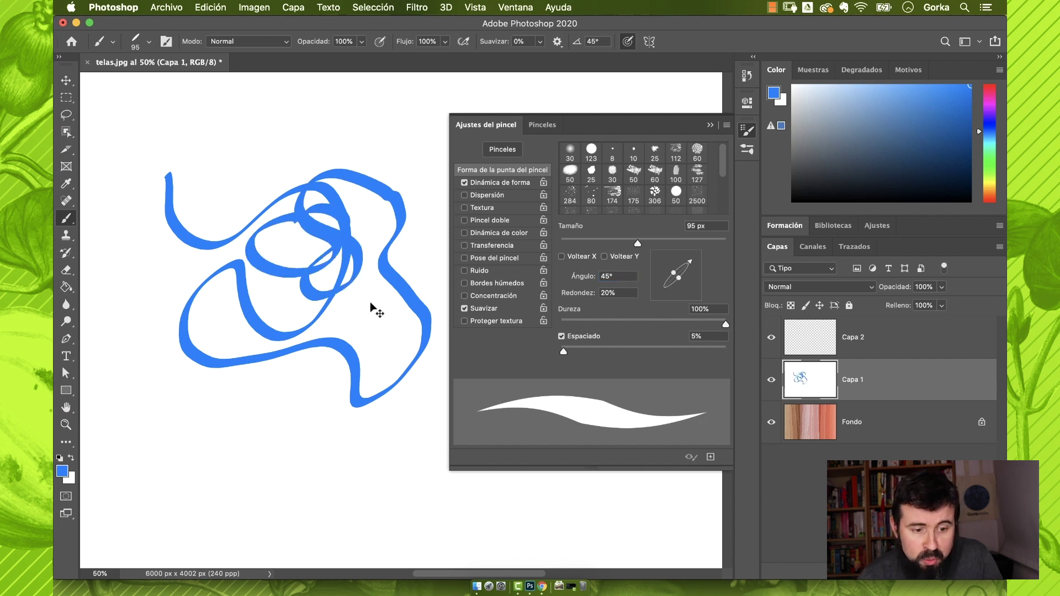
{"action": "key", "text": "super+z"}
{"action": "left_click_drag", "start_coordinate": [563, 351], "coordinate": [691, 360]}
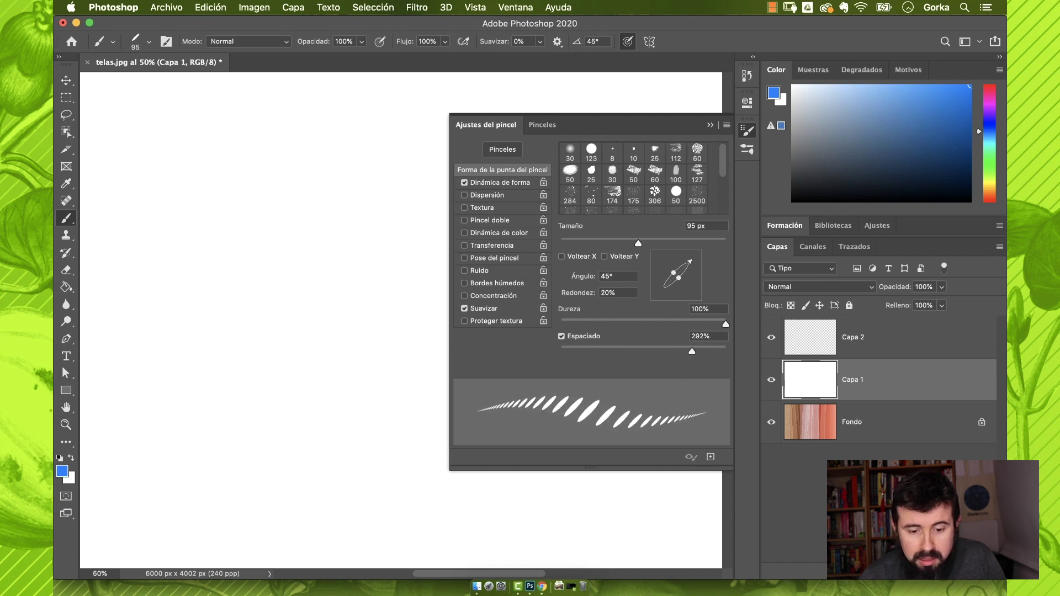
Paint a trial stroke on Capa 1, undo it, and set the brush spacing to 1%.
{"action": "mouse_move", "coordinate": [148, 181]}
{"action": "left_mouse_down"}
{"action": "mouse_move", "coordinate": [177, 240]}
{"action": "mouse_move", "coordinate": [223, 327]}
{"action": "mouse_move", "coordinate": [363, 204]}
{"action": "mouse_move", "coordinate": [363, 391]}
{"action": "mouse_move", "coordinate": [291, 466]}
{"action": "mouse_move", "coordinate": [242, 366]}
{"action": "mouse_move", "coordinate": [300, 197]}
{"action": "mouse_move", "coordinate": [238, 213]}
{"action": "mouse_move", "coordinate": [413, 397]}
{"action": "mouse_move", "coordinate": [214, 223]}
{"action": "mouse_move", "coordinate": [235, 326]}
{"action": "mouse_move", "coordinate": [151, 416]}
{"action": "mouse_move", "coordinate": [252, 459]}
{"action": "mouse_move", "coordinate": [340, 349]}
{"action": "mouse_move", "coordinate": [275, 294]}
{"action": "mouse_move", "coordinate": [317, 134]}
{"action": "mouse_move", "coordinate": [348, 181]}
{"action": "mouse_move", "coordinate": [280, 366]}
{"action": "mouse_move", "coordinate": [346, 471]}
{"action": "mouse_move", "coordinate": [368, 479]}
{"action": "left_mouse_up"}
{"action": "key", "text": "super+z"}
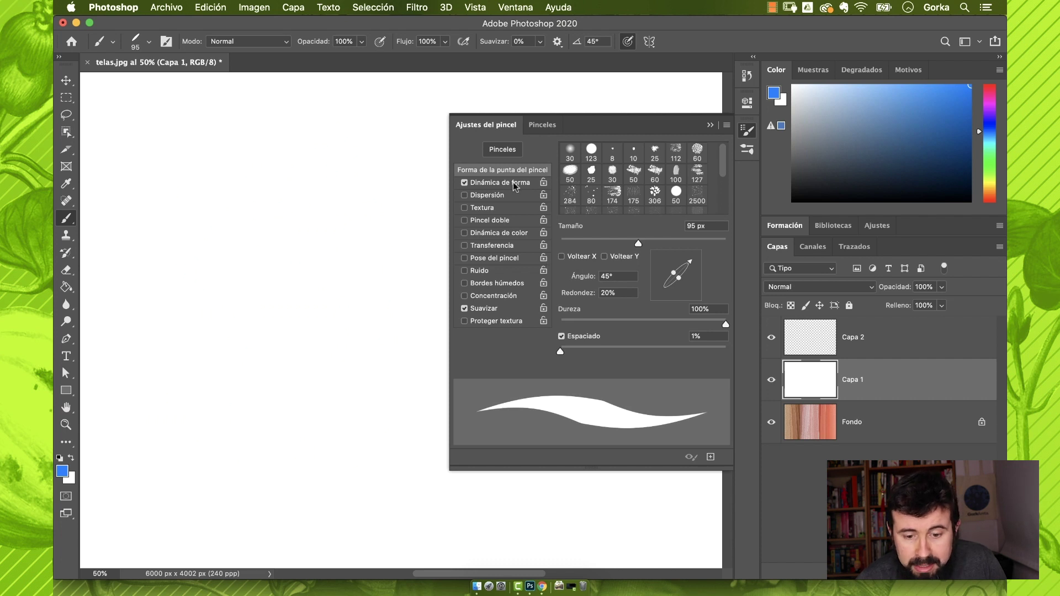
{"action": "left_click", "coordinate": [514, 185]}
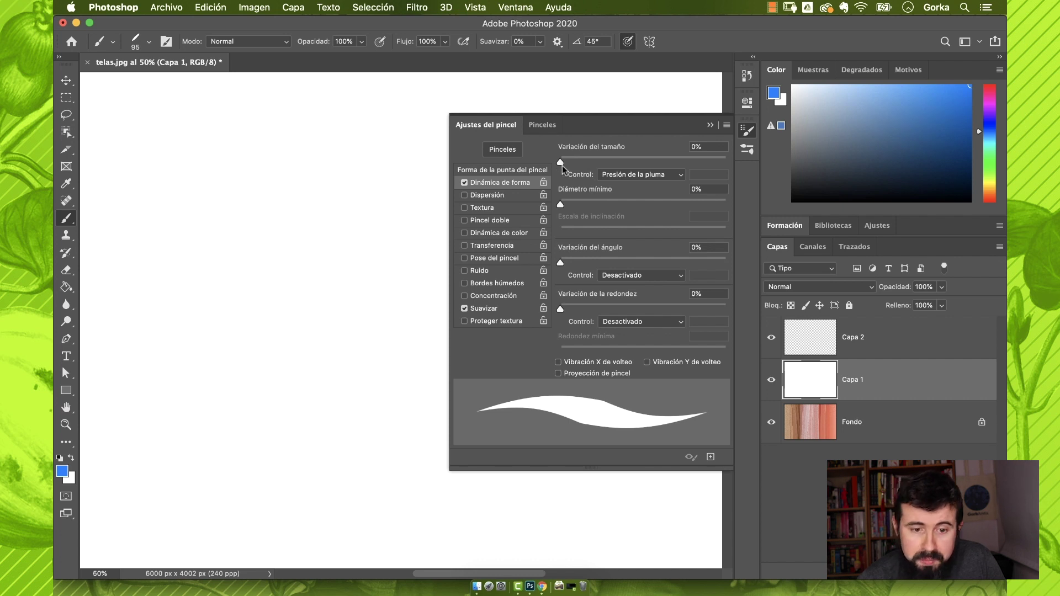
{"action": "left_click", "coordinate": [508, 170]}
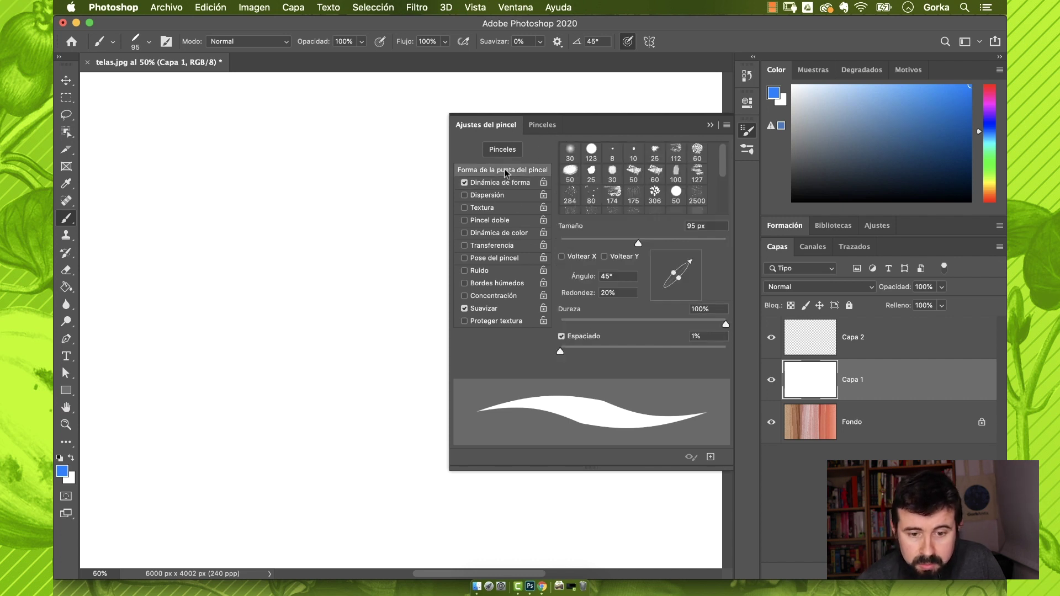
Set the brush tip's size to 196 px and its roundness to 100%.
{"action": "left_click_drag", "start_coordinate": [651, 241], "coordinate": [684, 246]}
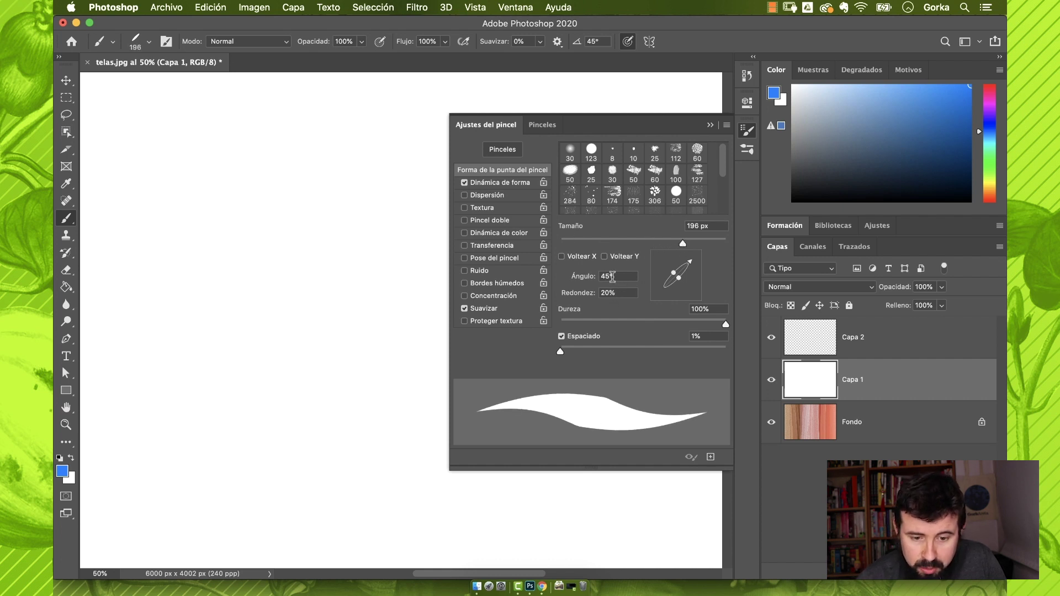
{"action": "left_click_drag", "start_coordinate": [608, 293], "coordinate": [584, 295]}
{"action": "type", "text": "100"}
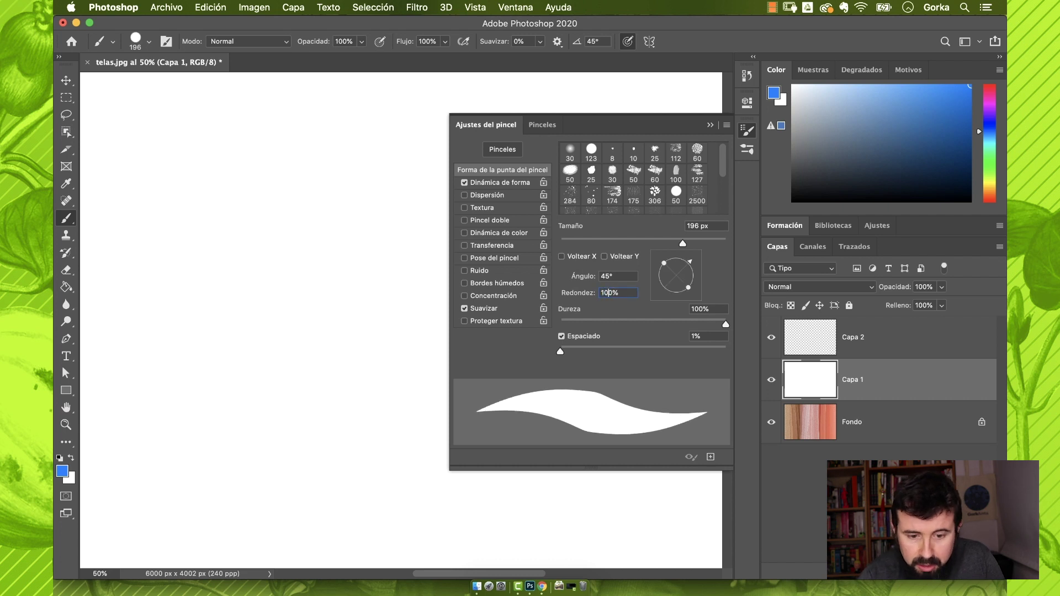
Set the brush's size jitter to 90% in Shape Dynamics, keeping pen pressure as its control.
{"action": "left_click", "coordinate": [500, 182]}
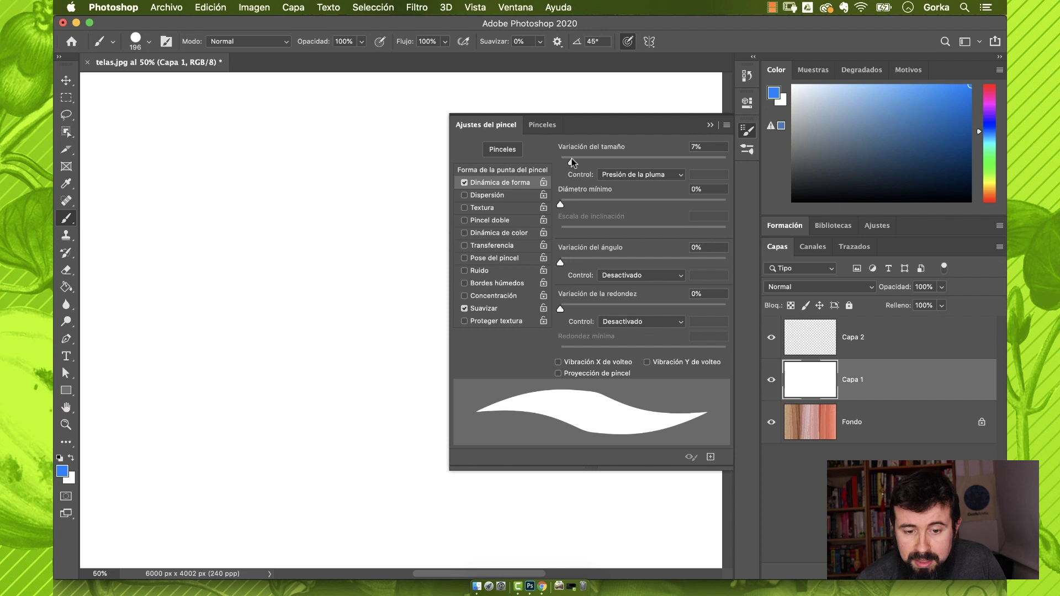
{"action": "left_click_drag", "start_coordinate": [571, 161], "coordinate": [710, 170]}
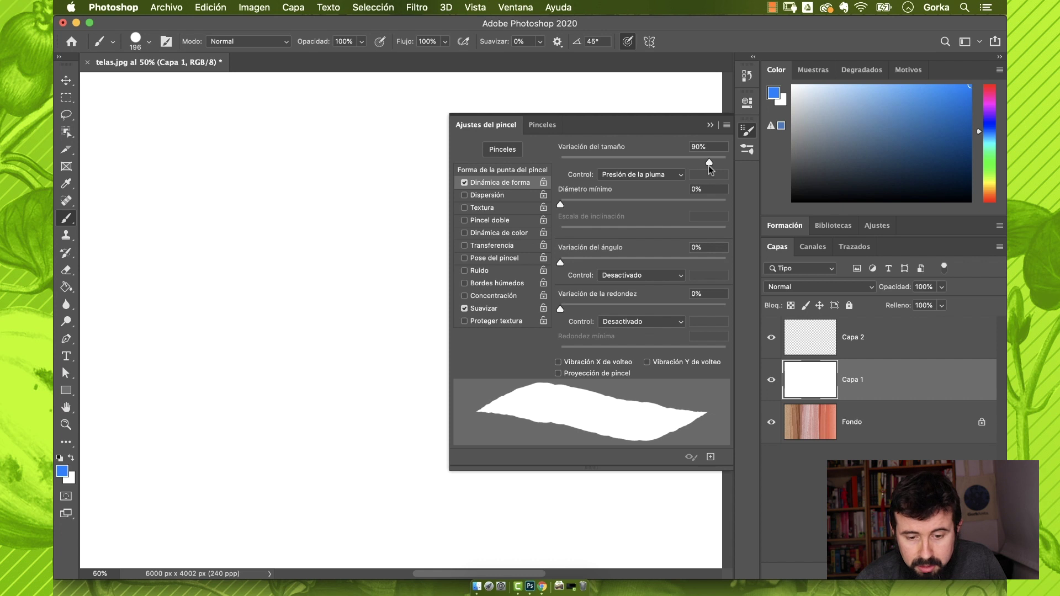
{"action": "left_click", "coordinate": [643, 176]}
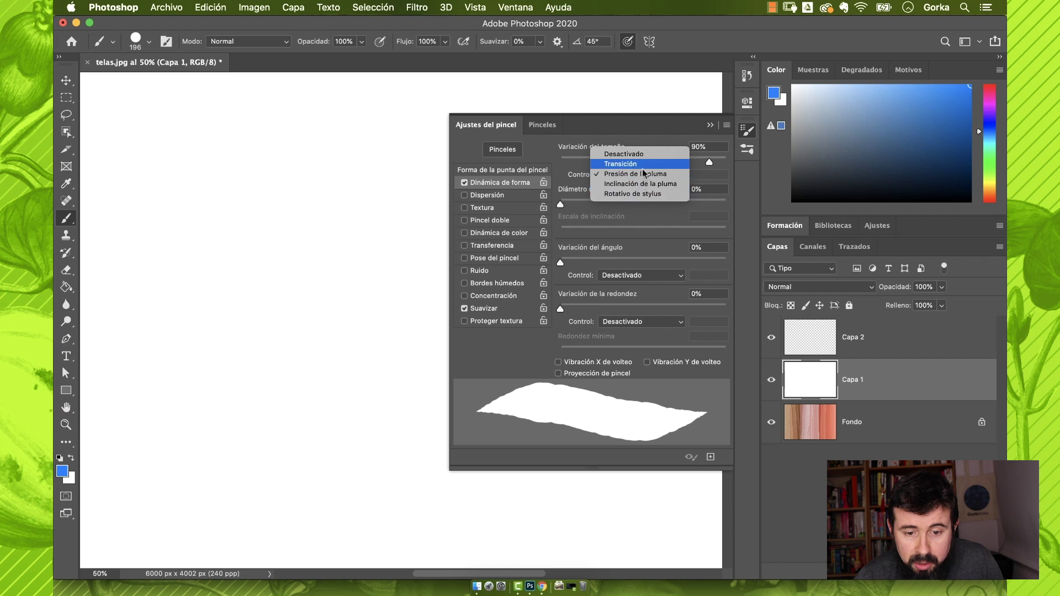
{"action": "left_click", "coordinate": [639, 175]}
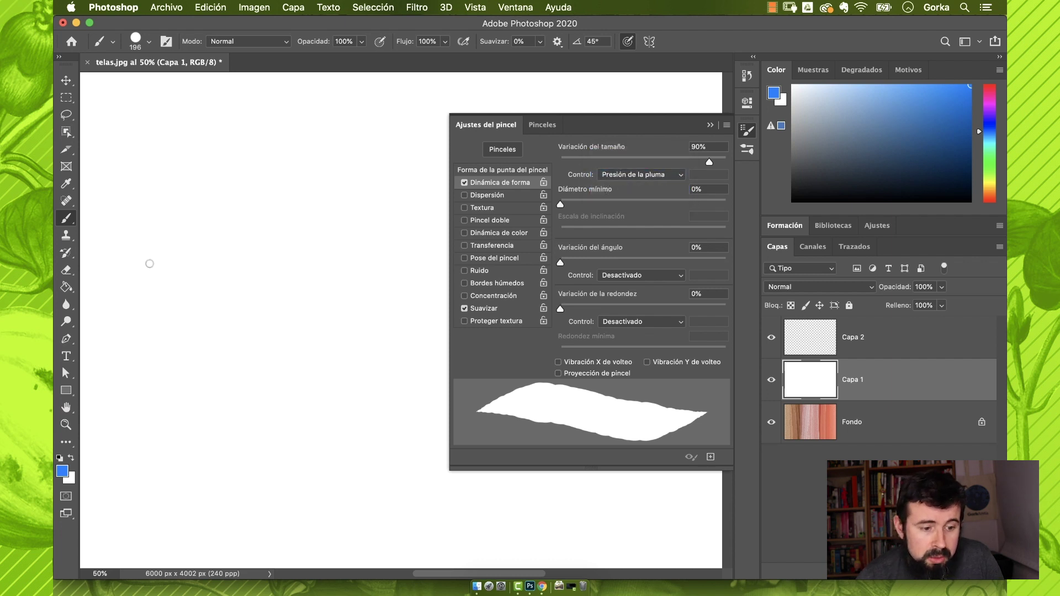
Paint trial strokes on Capa 1, undo them, and set the brush's angle jitter to 52%.
{"action": "mouse_move", "coordinate": [148, 270]}
{"action": "left_mouse_down"}
{"action": "mouse_move", "coordinate": [192, 229]}
{"action": "mouse_move", "coordinate": [248, 242]}
{"action": "mouse_move", "coordinate": [261, 280]}
{"action": "mouse_move", "coordinate": [205, 335]}
{"action": "mouse_move", "coordinate": [155, 365]}
{"action": "mouse_move", "coordinate": [146, 400]}
{"action": "mouse_move", "coordinate": [184, 417]}
{"action": "mouse_move", "coordinate": [247, 383]}
{"action": "mouse_move", "coordinate": [315, 312]}
{"action": "mouse_move", "coordinate": [358, 287]}
{"action": "mouse_move", "coordinate": [342, 162]}
{"action": "left_mouse_up"}
{"action": "key", "text": "super+z"}
{"action": "key", "text": "super+z"}
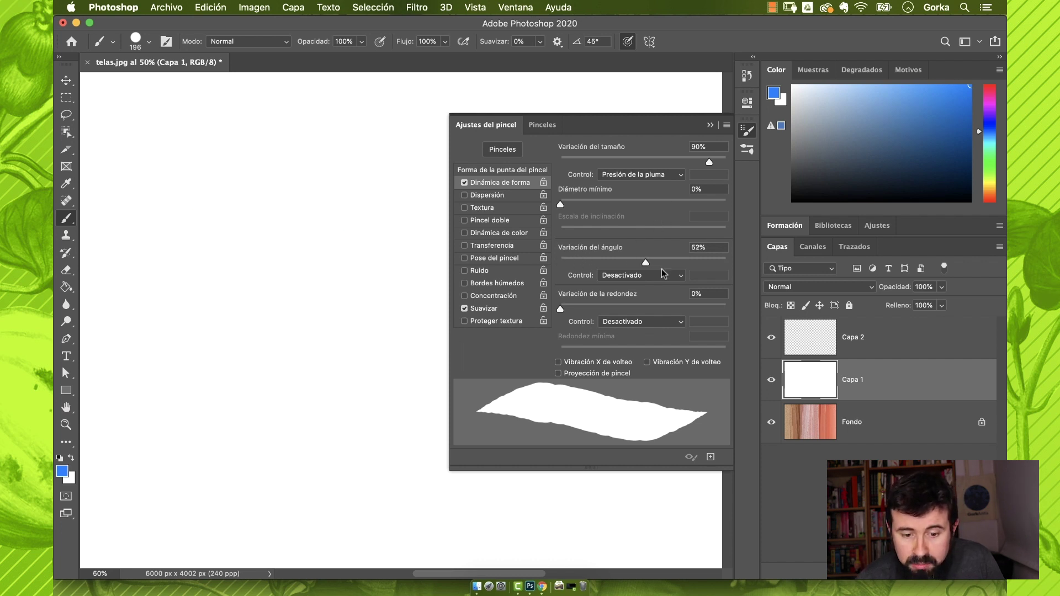
Flatten the brush tip by setting its roundness to 20%.
{"action": "left_click", "coordinate": [508, 170]}
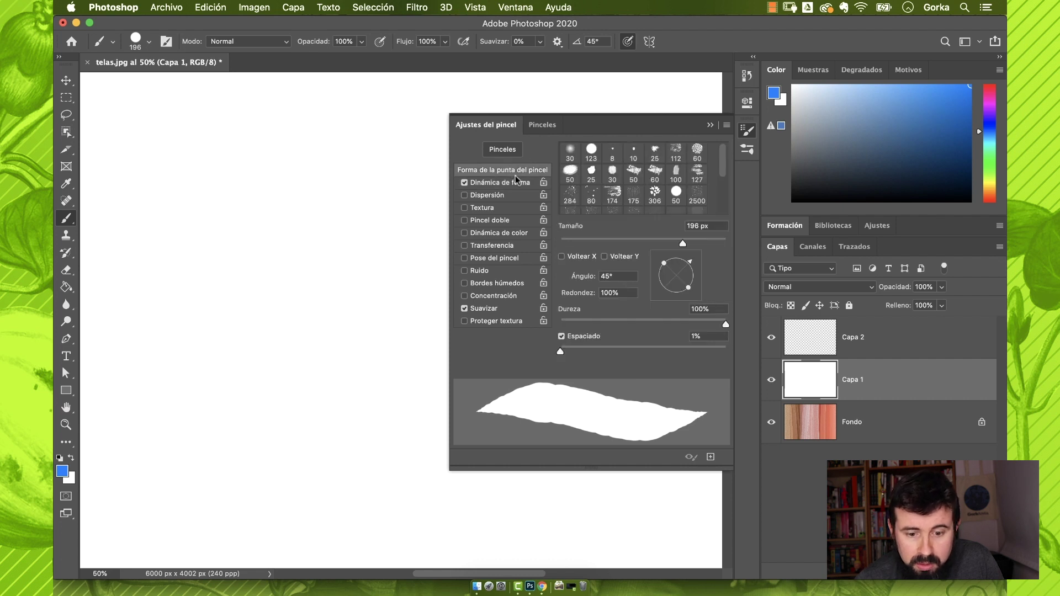
{"action": "left_click", "coordinate": [605, 292]}
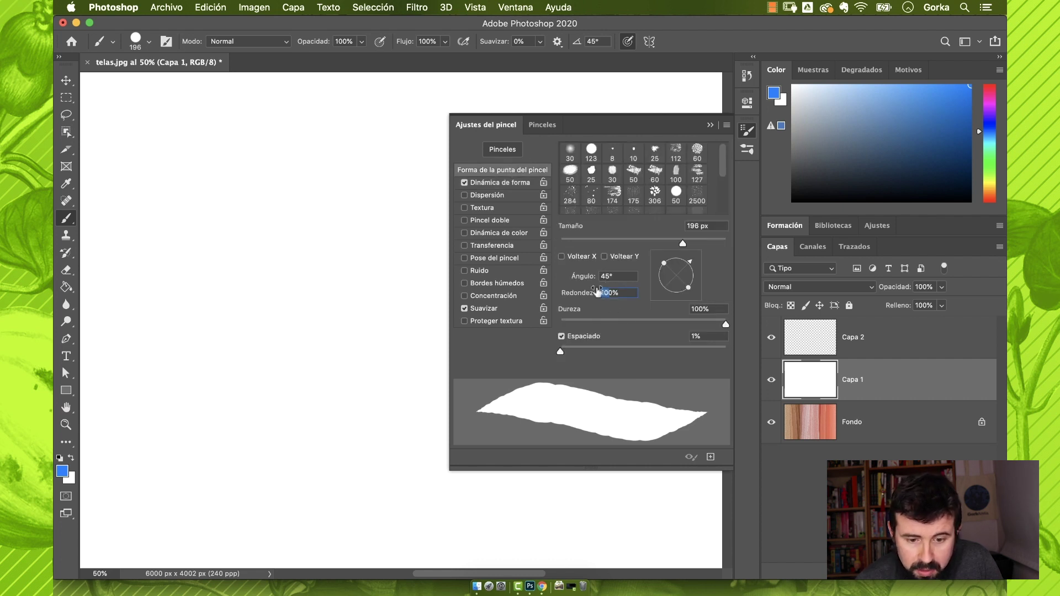
{"action": "type", "text": "20"}
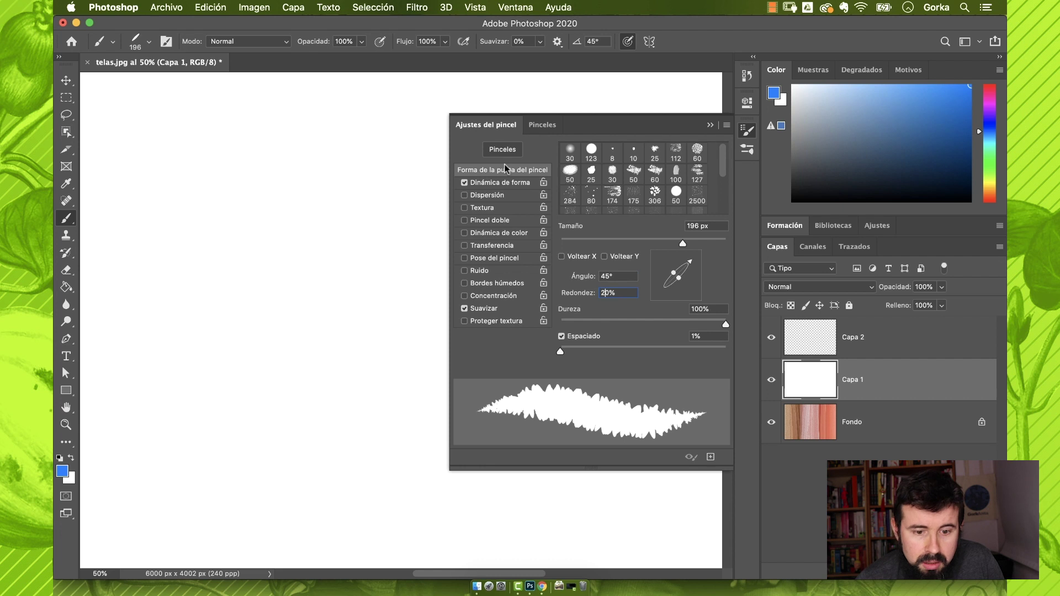
Set the size jitter to 0% and the angle jitter to 100%, and paint and undo a B-shaped trial stroke on Capa 1.
{"action": "left_click", "coordinate": [501, 182]}
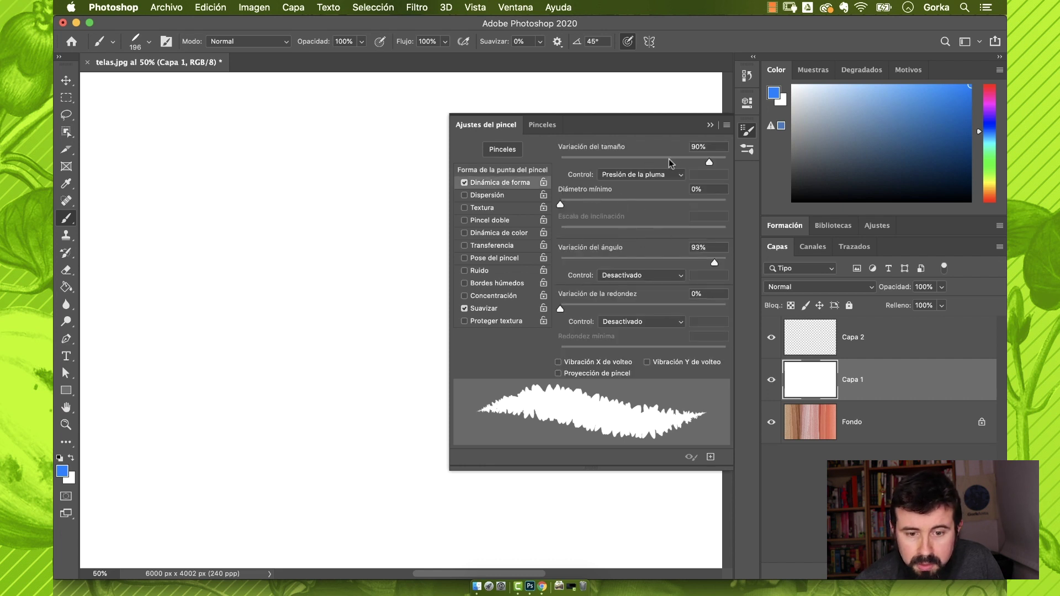
{"action": "left_click_drag", "start_coordinate": [669, 163], "coordinate": [546, 150]}
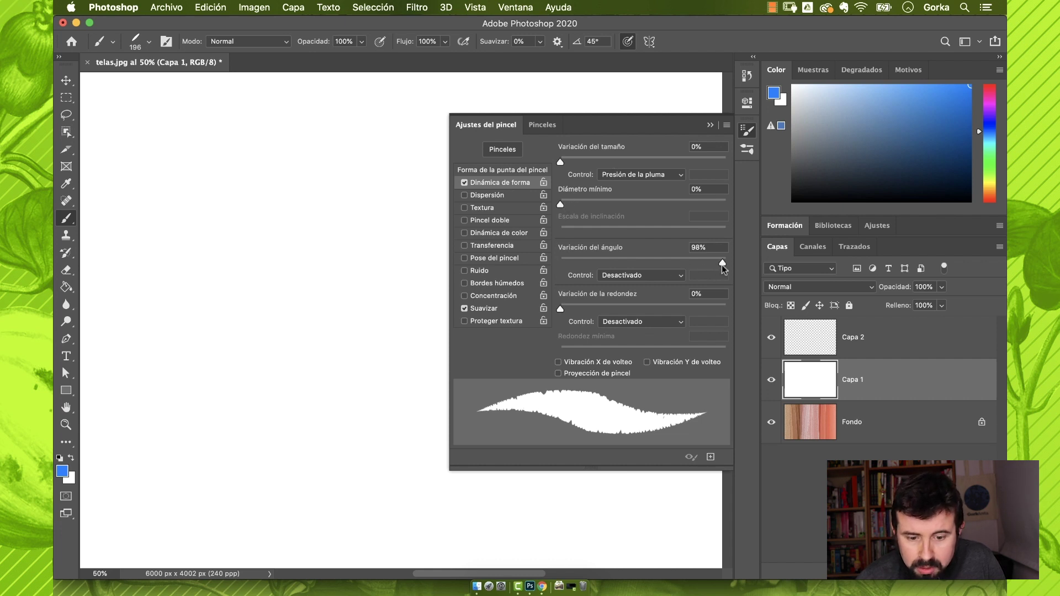
{"action": "left_click_drag", "start_coordinate": [722, 266], "coordinate": [727, 265]}
{"action": "mouse_move", "coordinate": [188, 317]}
{"action": "left_mouse_down"}
{"action": "mouse_move", "coordinate": [227, 178]}
{"action": "mouse_move", "coordinate": [345, 213]}
{"action": "mouse_move", "coordinate": [280, 255]}
{"action": "mouse_move", "coordinate": [345, 301]}
{"action": "mouse_move", "coordinate": [351, 334]}
{"action": "mouse_move", "coordinate": [243, 370]}
{"action": "left_mouse_up"}
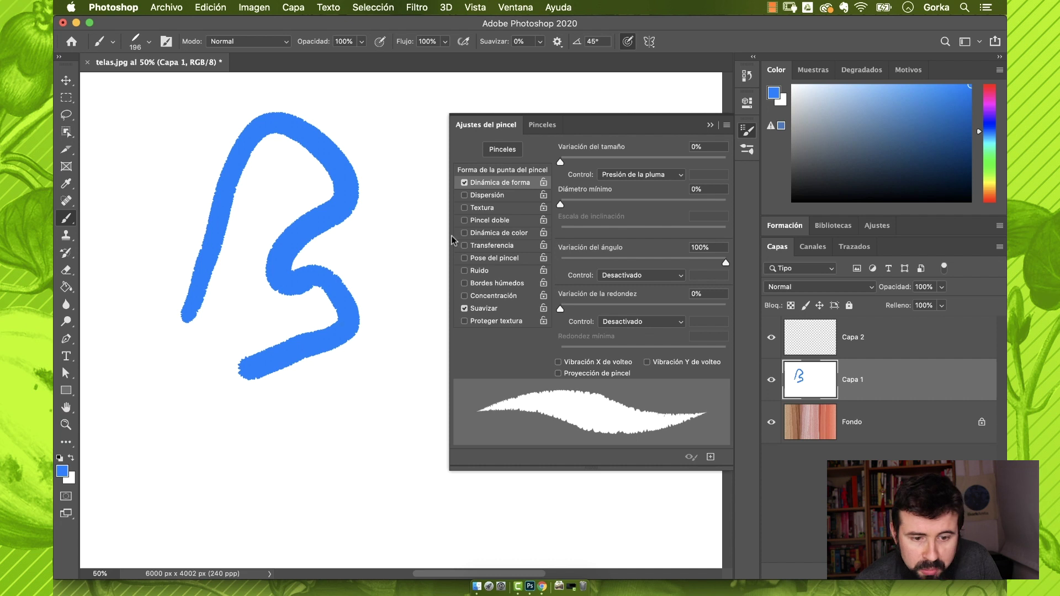
{"action": "key", "text": "super+z"}
Set the brush spacing to 194%, and paint and undo a trial stroke on Capa 1.
{"action": "left_click", "coordinate": [503, 170]}
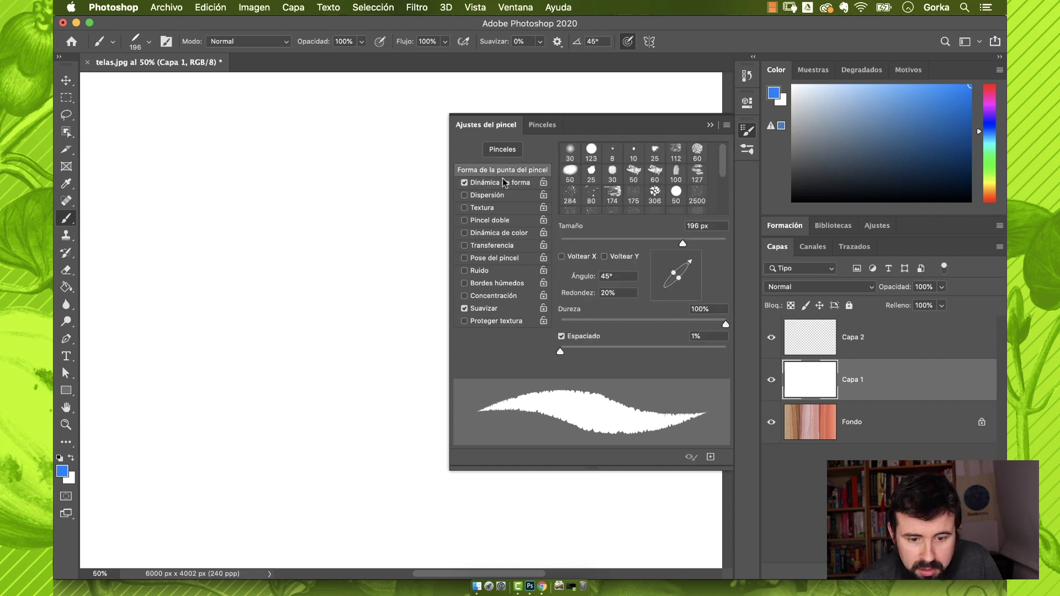
{"action": "left_click_drag", "start_coordinate": [576, 349], "coordinate": [681, 351]}
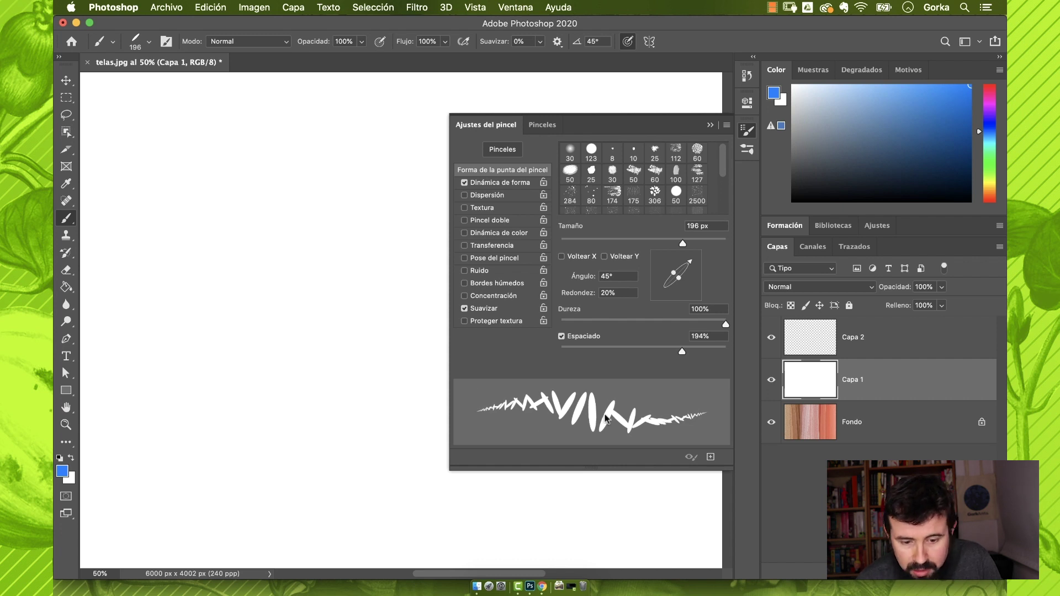
{"action": "mouse_move", "coordinate": [166, 350]}
{"action": "left_mouse_down"}
{"action": "mouse_move", "coordinate": [340, 148]}
{"action": "mouse_move", "coordinate": [381, 140]}
{"action": "mouse_move", "coordinate": [352, 215]}
{"action": "mouse_move", "coordinate": [274, 332]}
{"action": "mouse_move", "coordinate": [290, 388]}
{"action": "mouse_move", "coordinate": [265, 380]}
{"action": "left_mouse_up"}
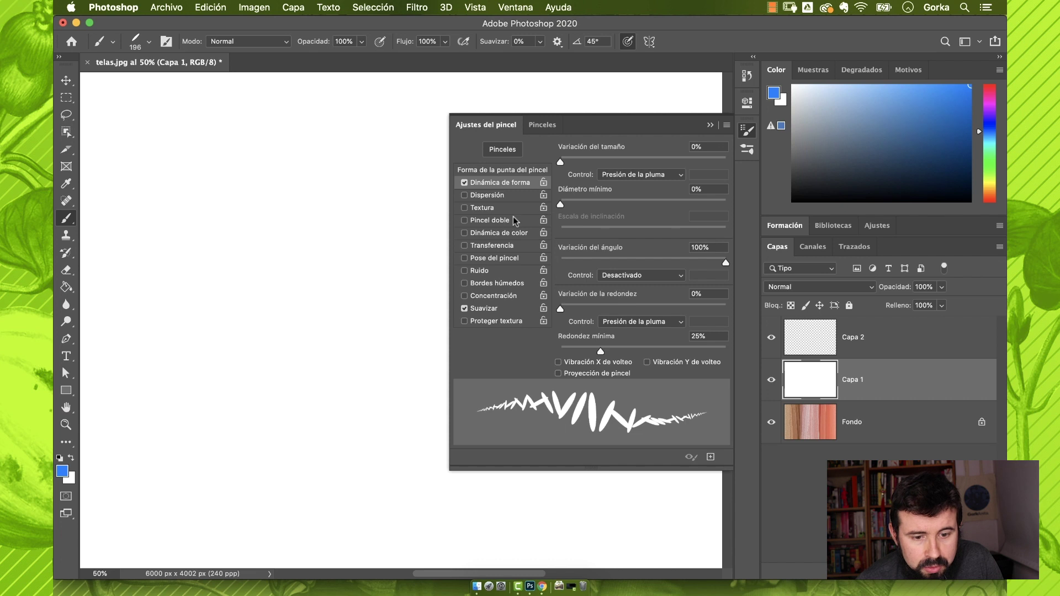
Restore the round brush tip by setting its roundness to 100%.
{"action": "left_click", "coordinate": [504, 171]}
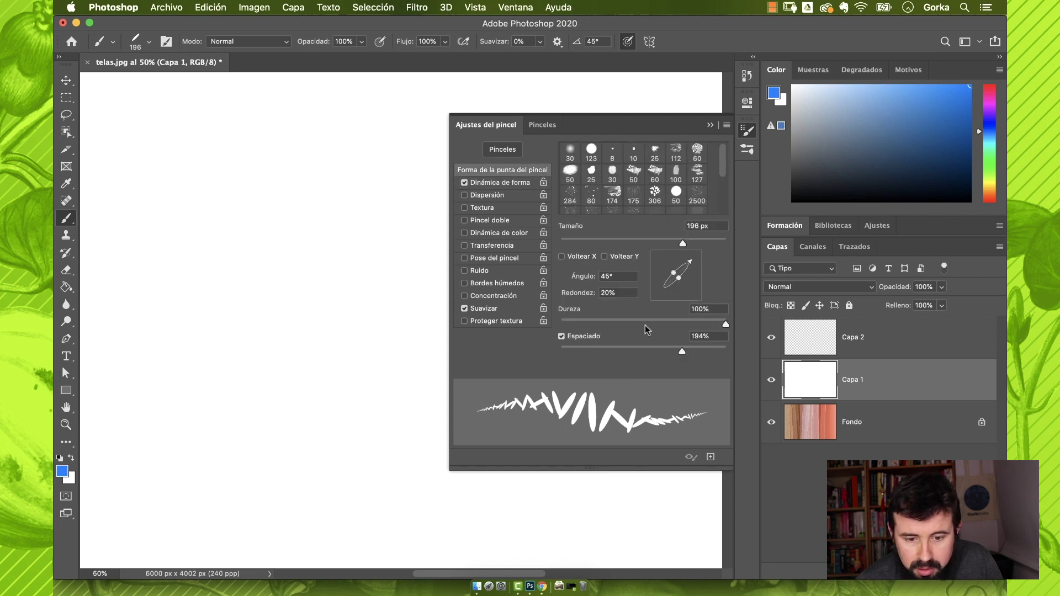
{"action": "left_click", "coordinate": [607, 293]}
{"action": "type", "text": "100"}
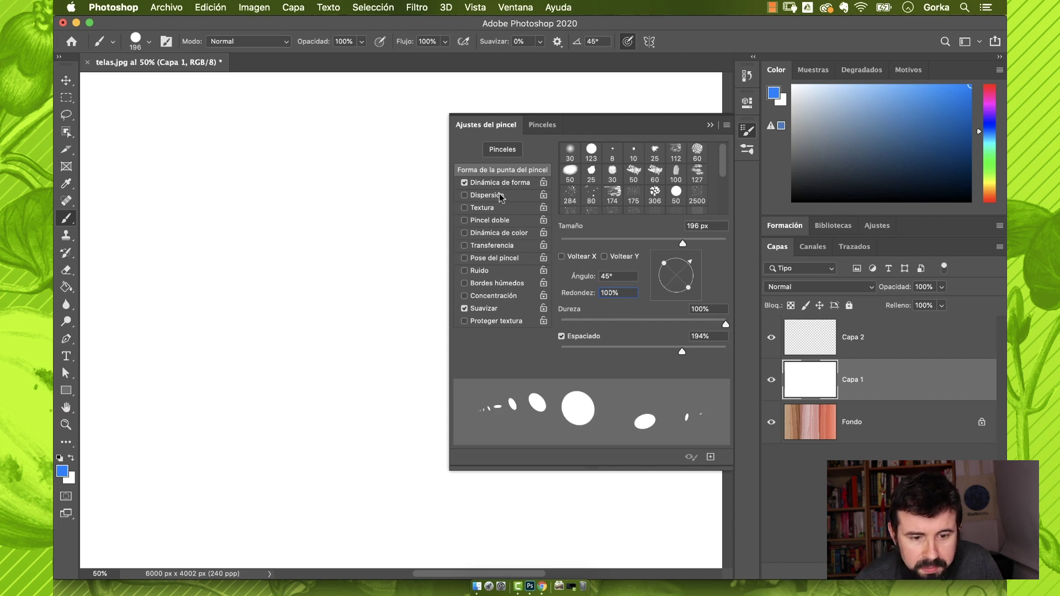
Set size jitter to 64%, angle jitter to 30% and roundness jitter to 78%, and paint trial dots on Capa 1.
{"action": "left_click", "coordinate": [504, 186]}
{"action": "mouse_move", "coordinate": [604, 306]}
{"action": "left_mouse_down"}
{"action": "mouse_move", "coordinate": [704, 328]}
{"action": "mouse_move", "coordinate": [686, 322]}
{"action": "left_mouse_up"}
{"action": "mouse_move", "coordinate": [172, 376]}
{"action": "left_mouse_down"}
{"action": "mouse_move", "coordinate": [253, 222]}
{"action": "mouse_move", "coordinate": [335, 180]}
{"action": "mouse_move", "coordinate": [283, 343]}
{"action": "mouse_move", "coordinate": [328, 332]}
{"action": "mouse_move", "coordinate": [314, 393]}
{"action": "mouse_move", "coordinate": [250, 415]}
{"action": "mouse_move", "coordinate": [270, 330]}
{"action": "mouse_move", "coordinate": [331, 376]}
{"action": "mouse_move", "coordinate": [395, 220]}
{"action": "mouse_move", "coordinate": [394, 176]}
{"action": "mouse_move", "coordinate": [317, 120]}
{"action": "mouse_move", "coordinate": [259, 143]}
{"action": "mouse_move", "coordinate": [170, 209]}
{"action": "mouse_move", "coordinate": [142, 273]}
{"action": "mouse_move", "coordinate": [219, 368]}
{"action": "mouse_move", "coordinate": [289, 417]}
{"action": "left_mouse_up"}
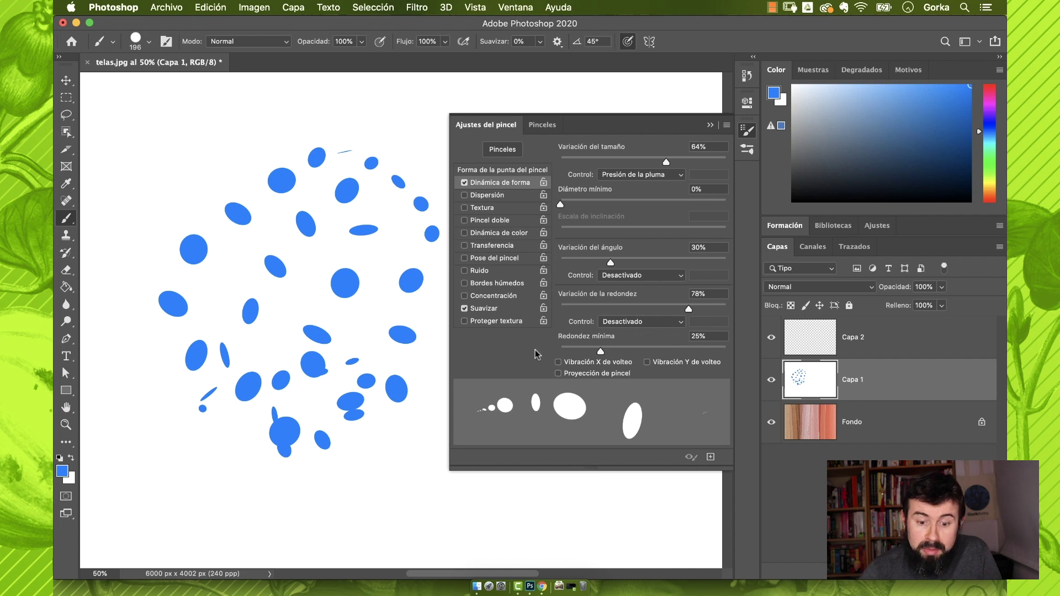
Turn off Shape Dynamics, enable Scattering at 496%, and paint a curved trail of dots on Capa 1.
{"action": "left_click", "coordinate": [464, 182]}
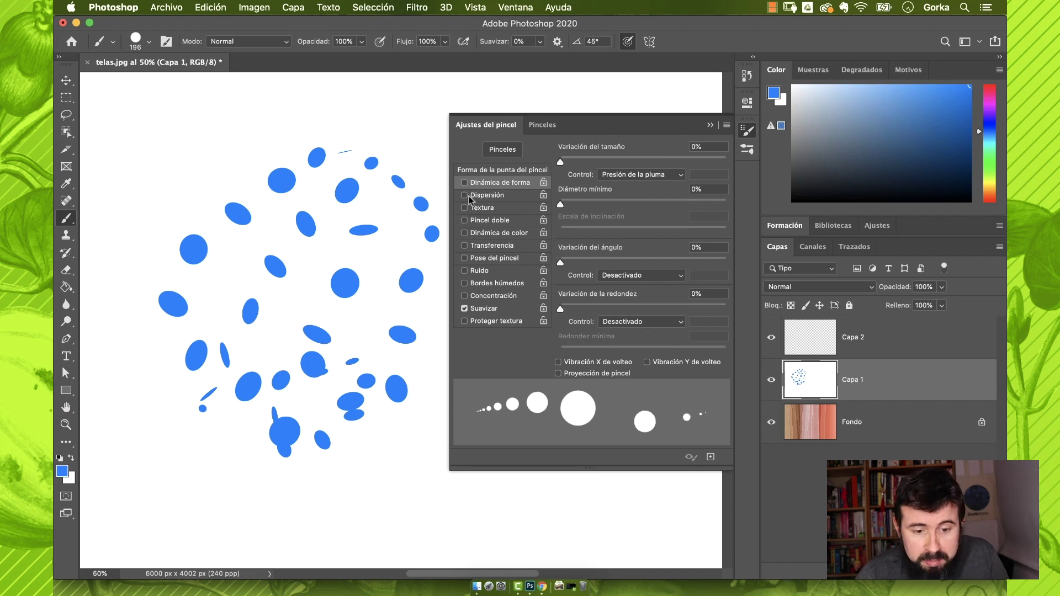
{"action": "left_click", "coordinate": [469, 197]}
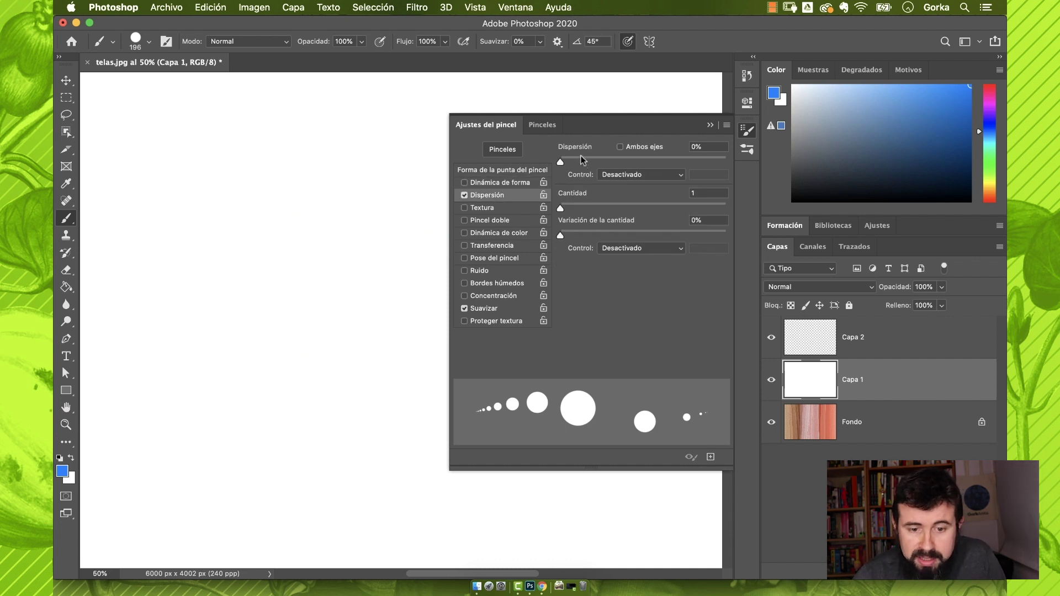
{"action": "left_click_drag", "start_coordinate": [580, 160], "coordinate": [637, 177]}
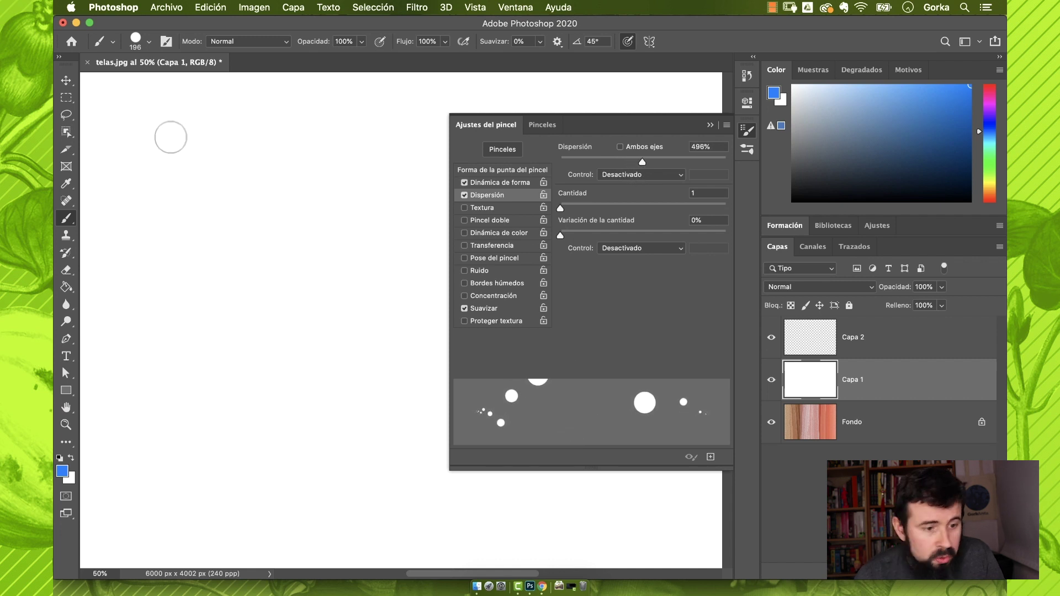
{"action": "mouse_move", "coordinate": [147, 123]}
{"action": "left_mouse_down"}
{"action": "mouse_move", "coordinate": [193, 253]}
{"action": "mouse_move", "coordinate": [267, 365]}
{"action": "mouse_move", "coordinate": [291, 449]}
{"action": "mouse_move", "coordinate": [324, 486]}
{"action": "mouse_move", "coordinate": [412, 518]}
{"action": "mouse_move", "coordinate": [478, 515]}
{"action": "mouse_move", "coordinate": [544, 466]}
{"action": "left_mouse_up"}
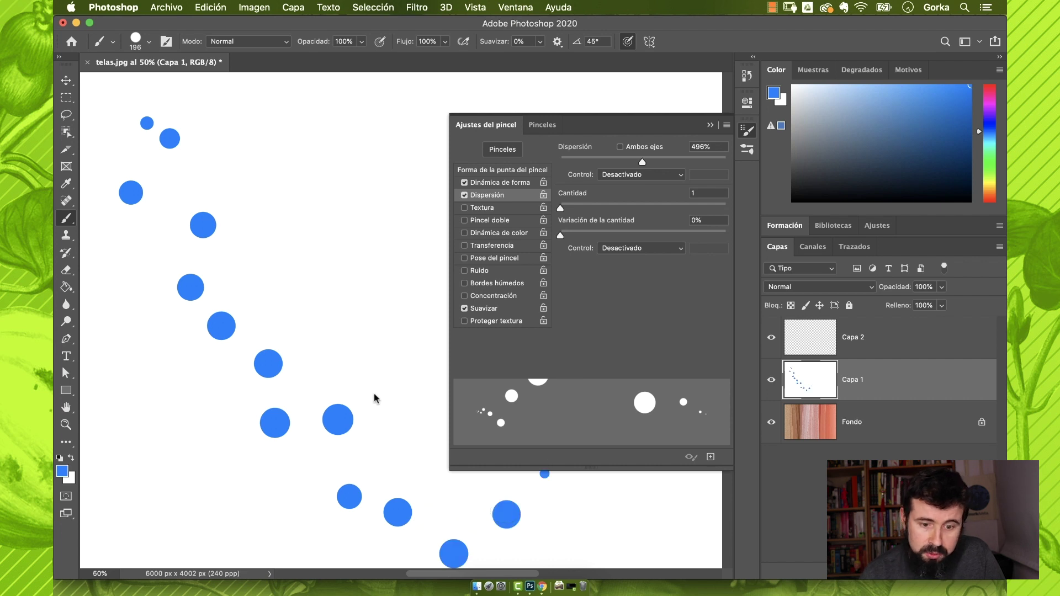
Set the scatter to 220% and the count to 5, and paint and undo a trial stroke on Capa 1.
{"action": "mouse_move", "coordinate": [643, 160]}
{"action": "left_mouse_down"}
{"action": "mouse_move", "coordinate": [655, 161]}
{"action": "mouse_move", "coordinate": [581, 157]}
{"action": "mouse_move", "coordinate": [716, 183]}
{"action": "mouse_move", "coordinate": [540, 142]}
{"action": "mouse_move", "coordinate": [596, 160]}
{"action": "left_mouse_up"}
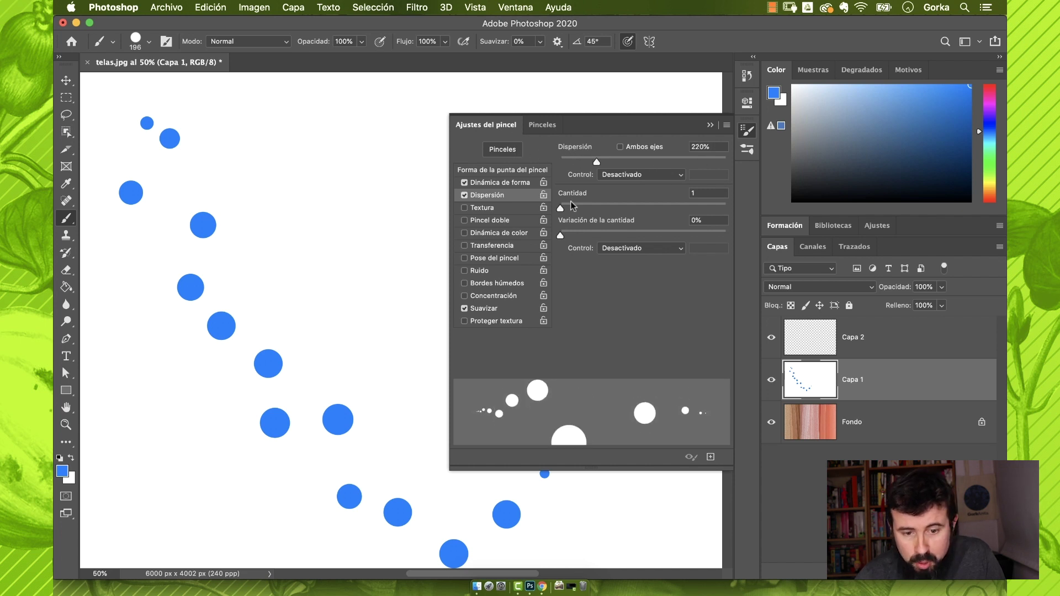
{"action": "left_click_drag", "start_coordinate": [567, 207], "coordinate": [603, 216]}
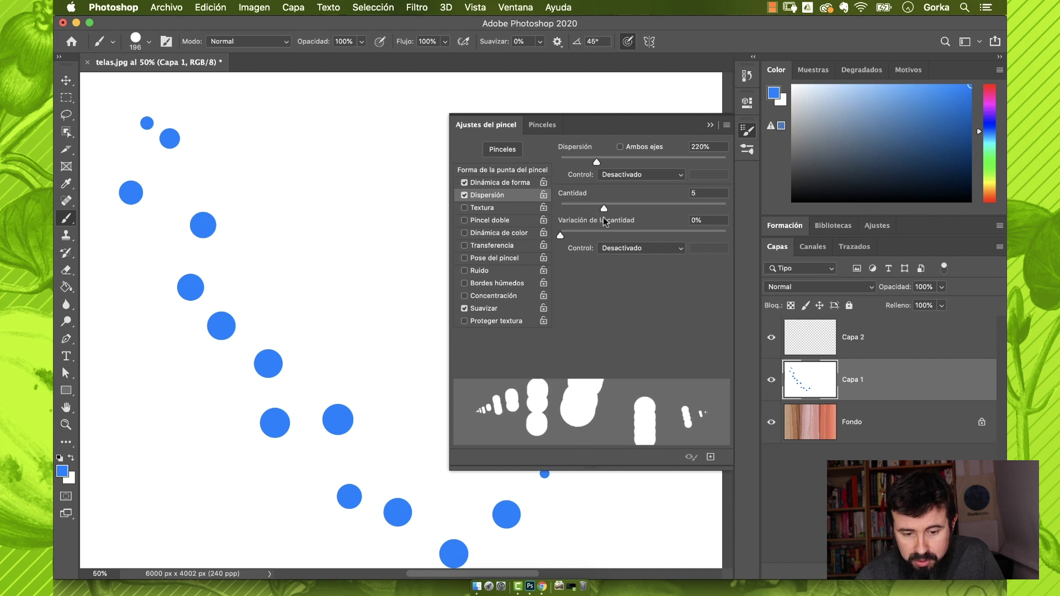
{"action": "mouse_move", "coordinate": [310, 116]}
{"action": "left_mouse_down"}
{"action": "mouse_move", "coordinate": [326, 205]}
{"action": "mouse_move", "coordinate": [390, 394]}
{"action": "mouse_move", "coordinate": [379, 448]}
{"action": "mouse_move", "coordinate": [233, 253]}
{"action": "mouse_move", "coordinate": [318, 202]}
{"action": "mouse_move", "coordinate": [368, 143]}
{"action": "mouse_move", "coordinate": [389, 256]}
{"action": "mouse_move", "coordinate": [352, 318]}
{"action": "mouse_move", "coordinate": [254, 391]}
{"action": "mouse_move", "coordinate": [244, 459]}
{"action": "mouse_move", "coordinate": [410, 494]}
{"action": "mouse_move", "coordinate": [502, 482]}
{"action": "left_mouse_up"}
{"action": "key", "text": "super+z"}
{"action": "key", "text": "super+z"}
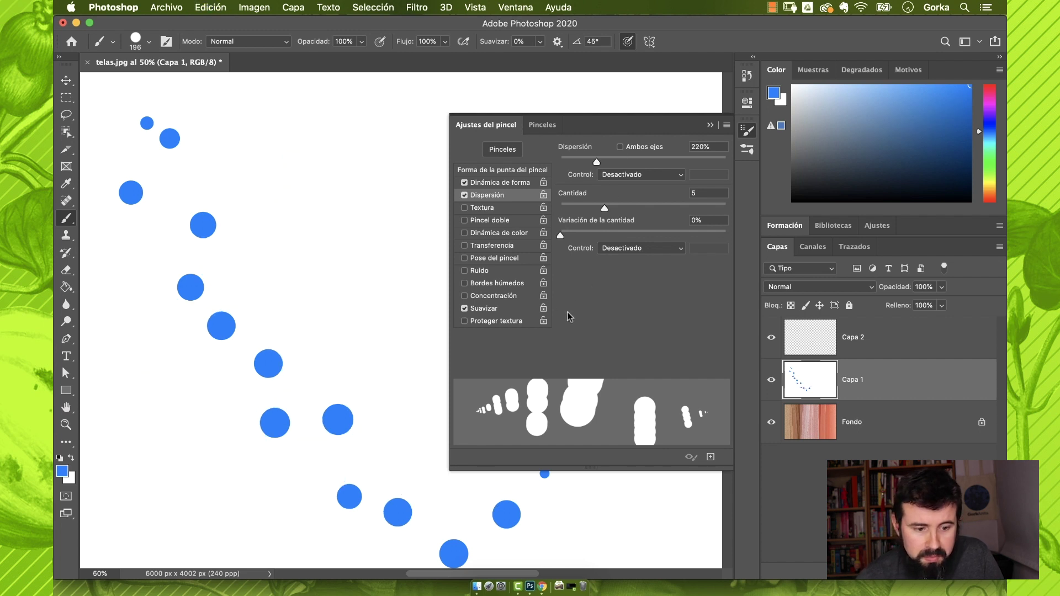
Set the scatter to 1000% and the count jitter to 70% with pen pressure control, painting trial strokes on Capa 1.
{"action": "left_click_drag", "start_coordinate": [607, 161], "coordinate": [728, 161]}
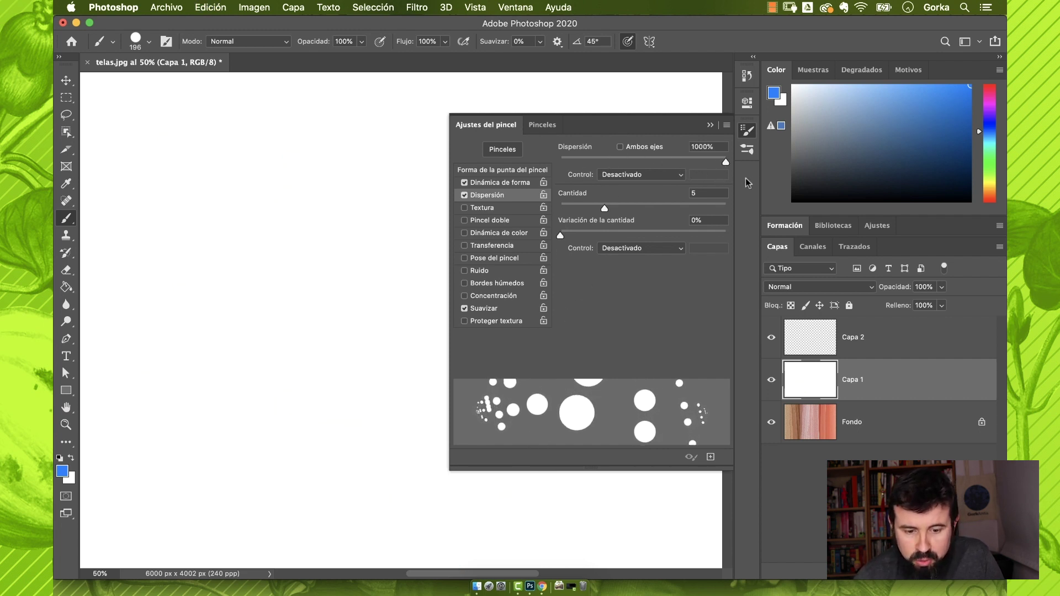
{"action": "mouse_move", "coordinate": [202, 259]}
{"action": "left_mouse_down"}
{"action": "mouse_move", "coordinate": [285, 397]}
{"action": "mouse_move", "coordinate": [381, 184]}
{"action": "mouse_move", "coordinate": [314, 388]}
{"action": "left_mouse_up"}
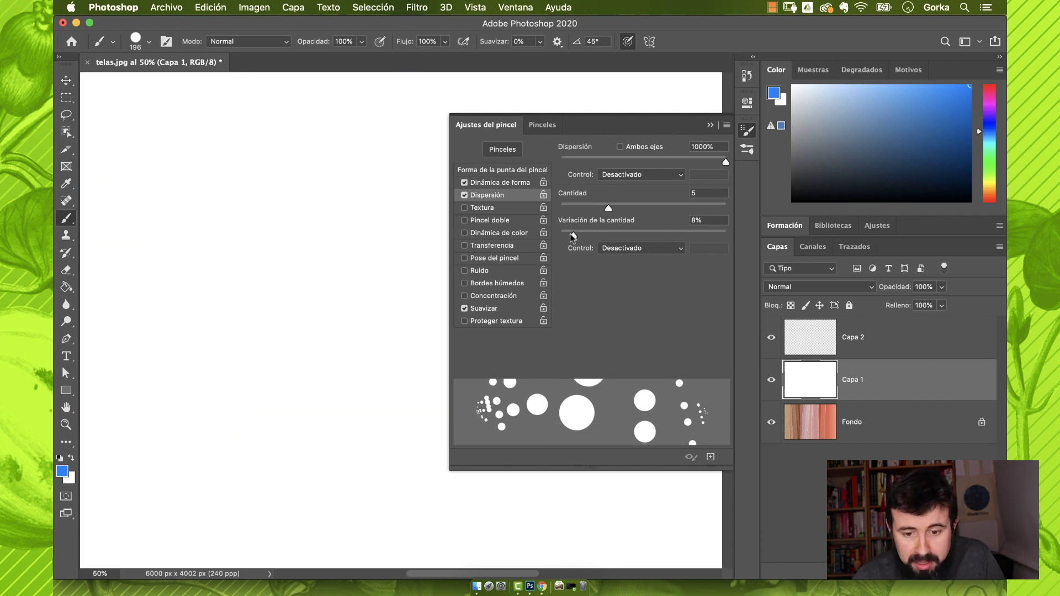
{"action": "mouse_move", "coordinate": [573, 236]}
{"action": "left_mouse_down"}
{"action": "mouse_move", "coordinate": [685, 247]}
{"action": "mouse_move", "coordinate": [675, 244]}
{"action": "left_mouse_up"}
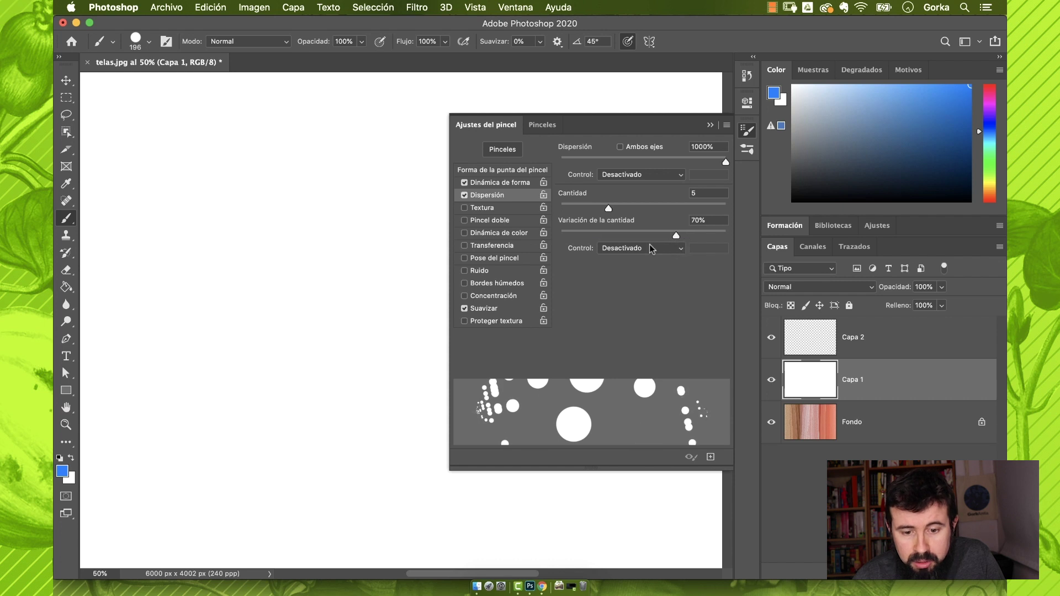
{"action": "left_click", "coordinate": [650, 249]}
{"action": "left_click", "coordinate": [643, 266]}
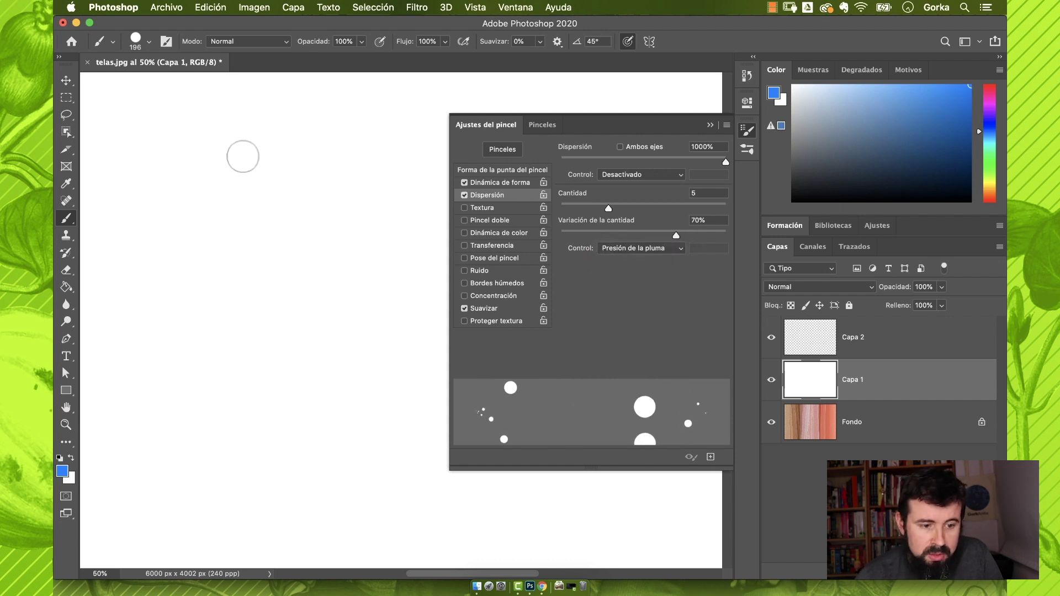
{"action": "mouse_move", "coordinate": [236, 153]}
{"action": "left_mouse_down"}
{"action": "mouse_move", "coordinate": [250, 288]}
{"action": "mouse_move", "coordinate": [366, 429]}
{"action": "mouse_move", "coordinate": [320, 417]}
{"action": "left_mouse_up"}
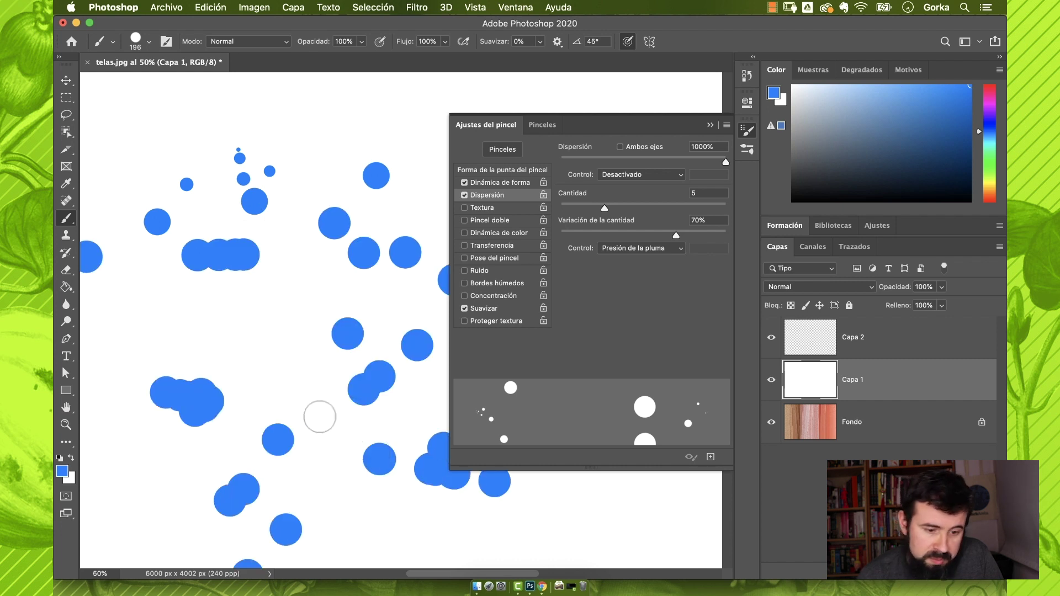
Turn off the brush's Shape Dynamics and Scattering options.
{"action": "left_click", "coordinate": [464, 183]}
{"action": "left_click", "coordinate": [464, 196]}
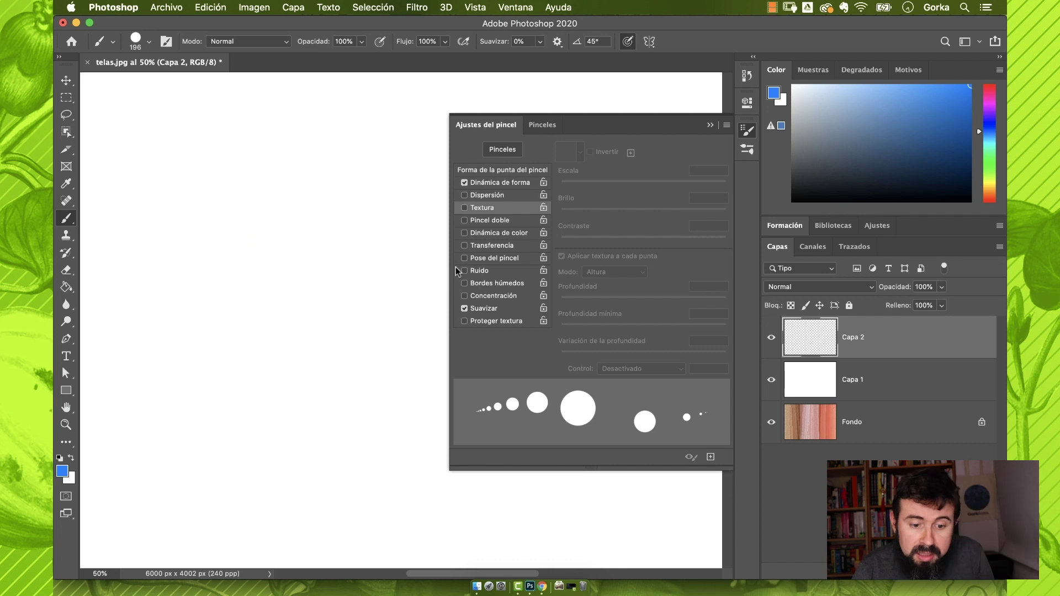
Enable the brush's Texture option and choose the first pattern in the Trees group.
{"action": "left_click", "coordinate": [464, 208]}
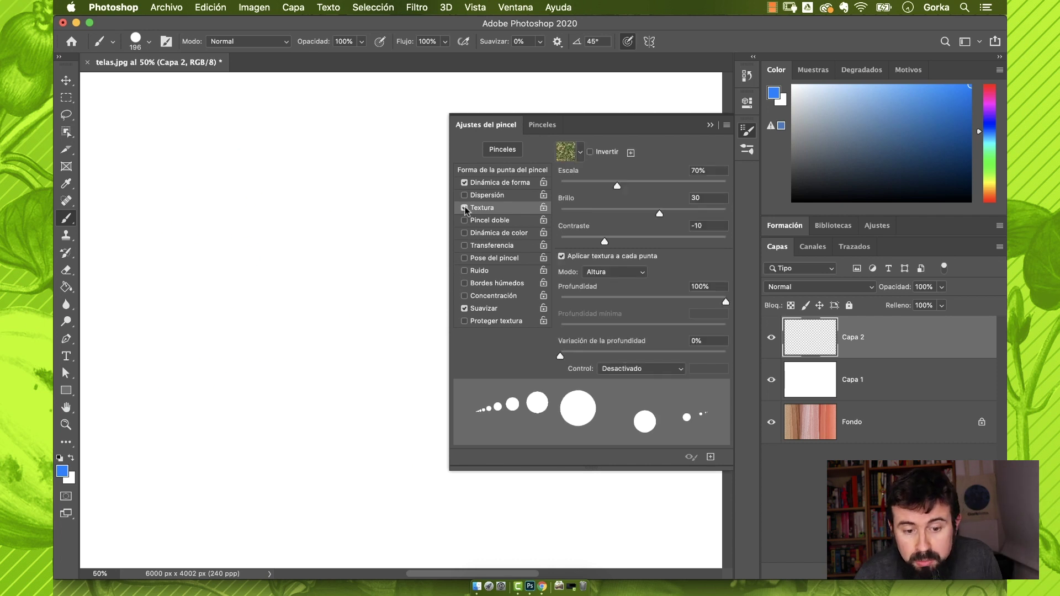
{"action": "left_click", "coordinate": [579, 152]}
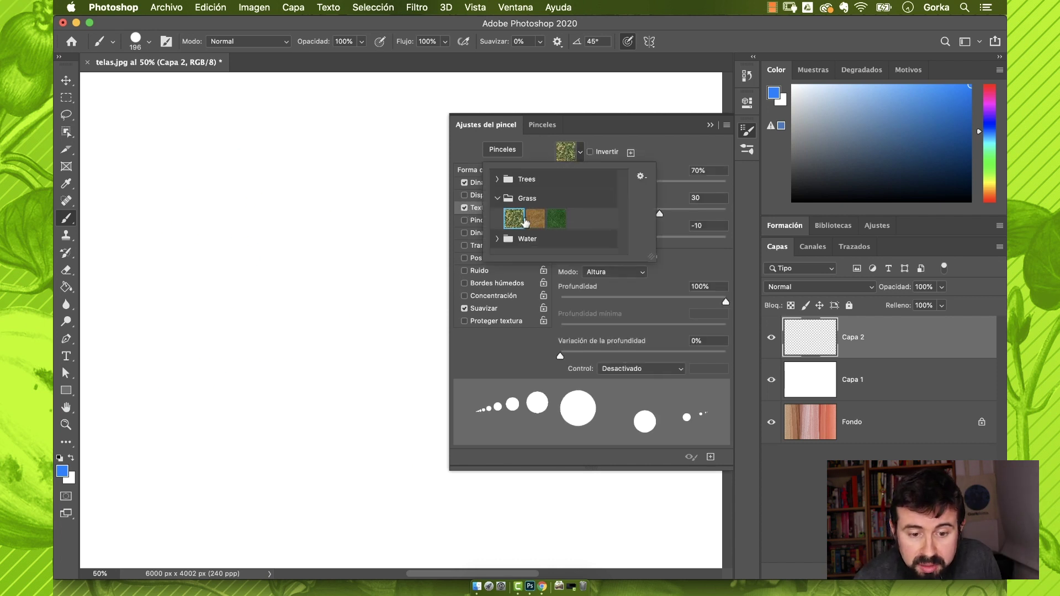
{"action": "left_click", "coordinate": [505, 179]}
{"action": "left_click", "coordinate": [513, 199]}
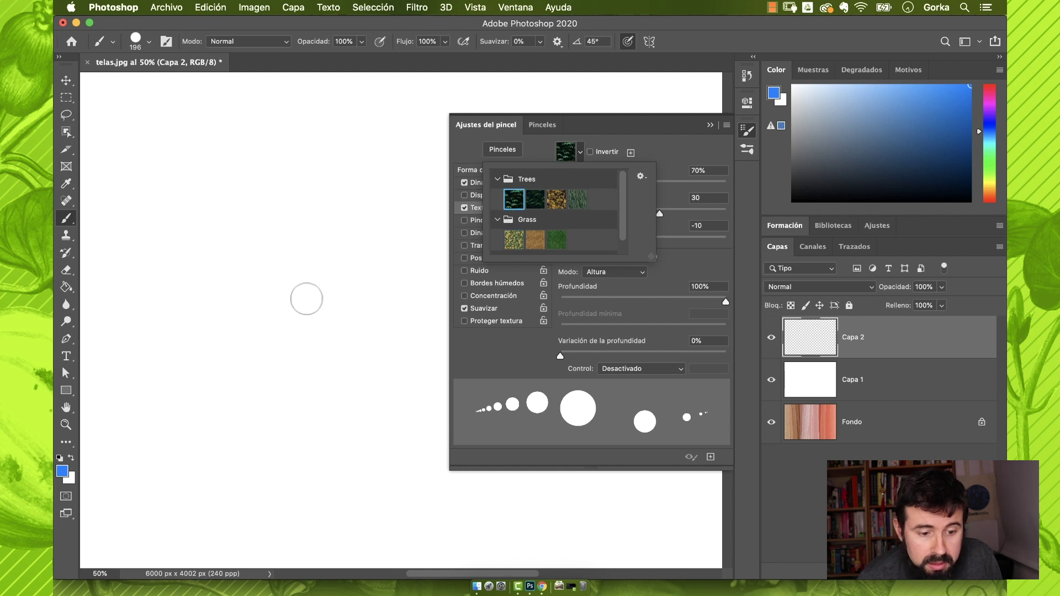
{"action": "left_click", "coordinate": [657, 145]}
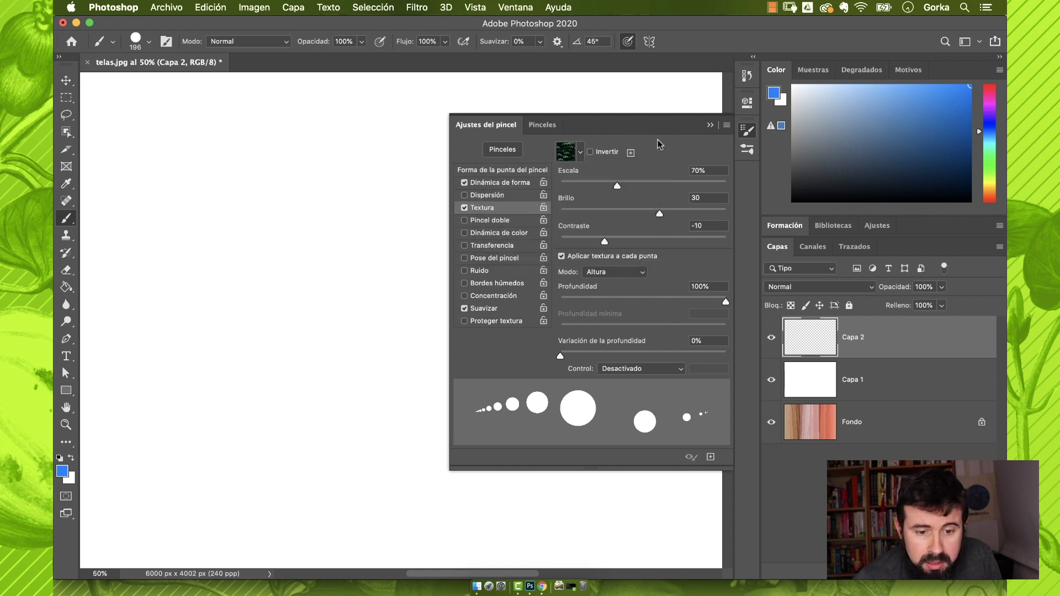
Set the brush tip spacing to 1%, and the texture scale to 46% with the Restar mode.
{"action": "left_click", "coordinate": [503, 183]}
{"action": "left_click", "coordinate": [497, 169]}
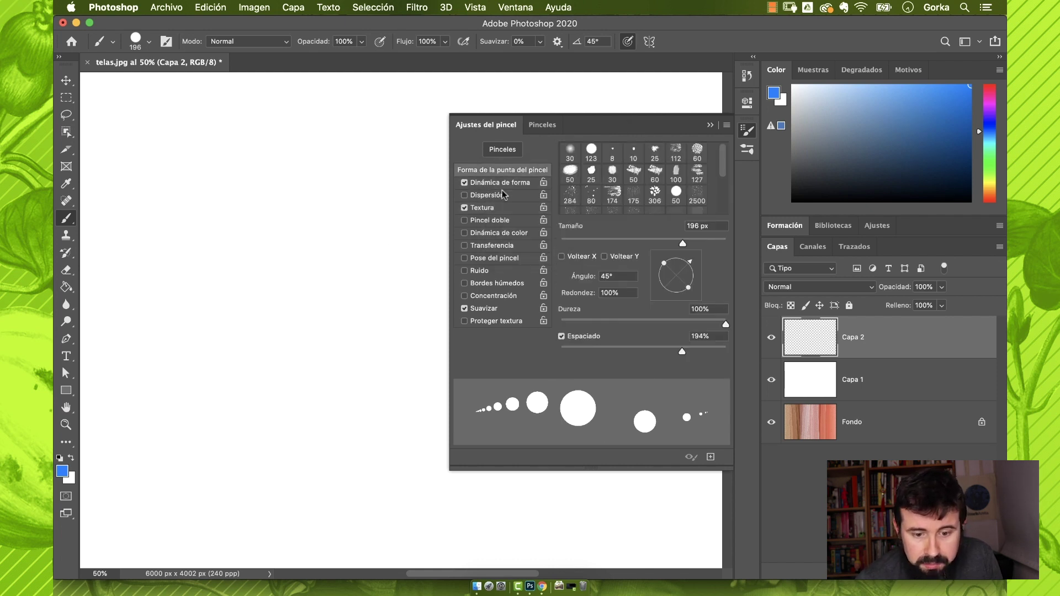
{"action": "left_click_drag", "start_coordinate": [597, 353], "coordinate": [524, 343]}
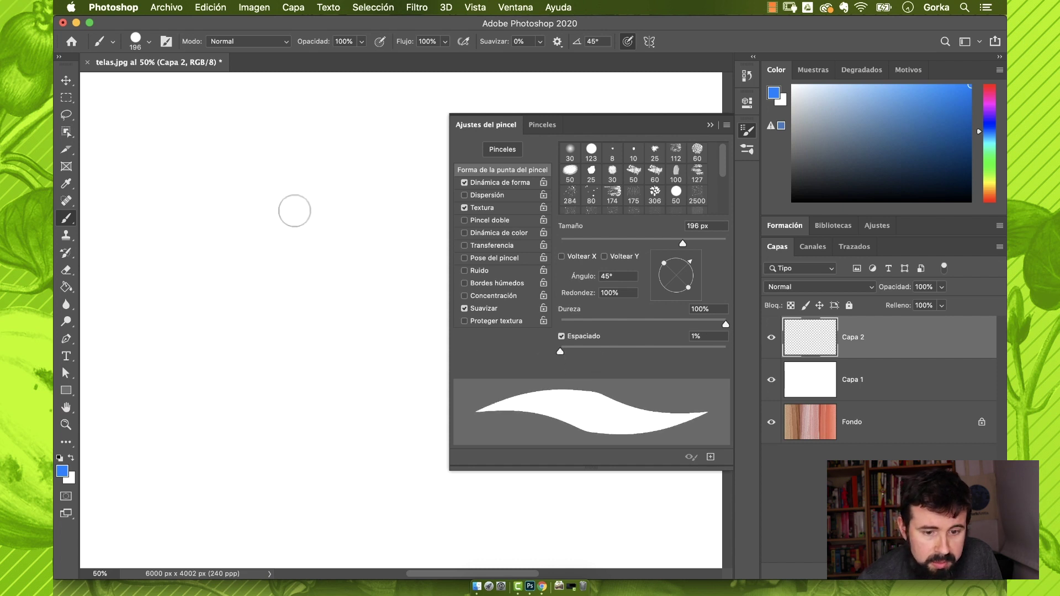
{"action": "left_click", "coordinate": [507, 208]}
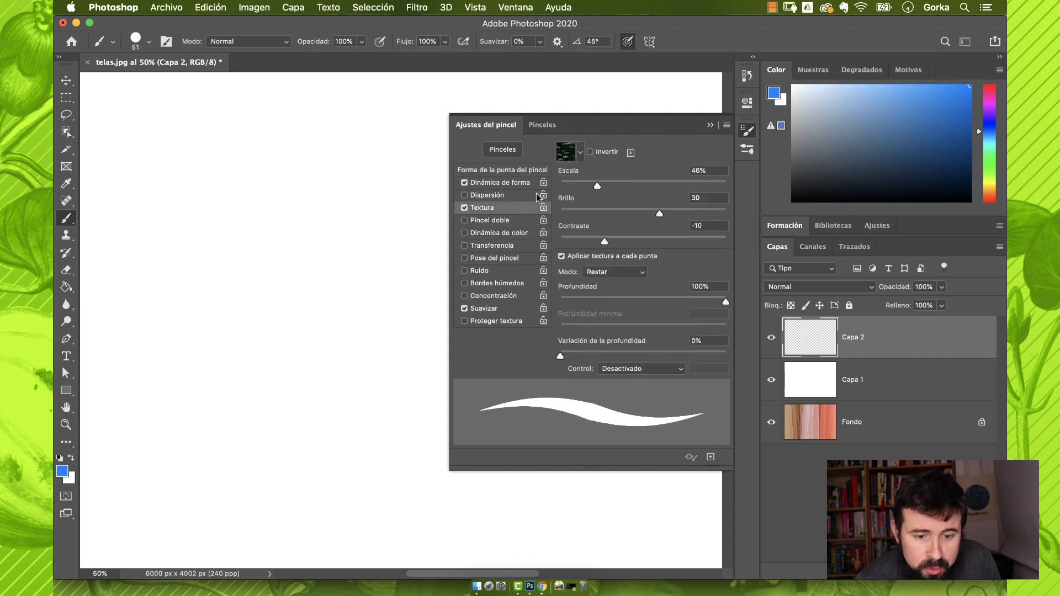
Set the brush size to 3308 px, then stamp and undo a textured dab on Capa 2.
{"action": "left_click", "coordinate": [148, 41]}
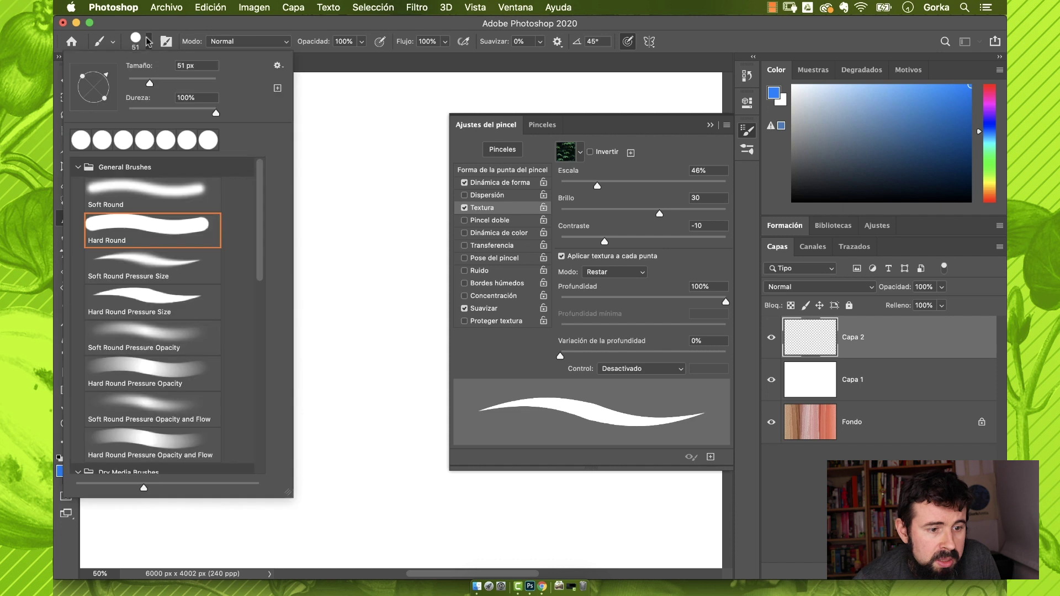
{"action": "left_click_drag", "start_coordinate": [215, 84], "coordinate": [208, 84]}
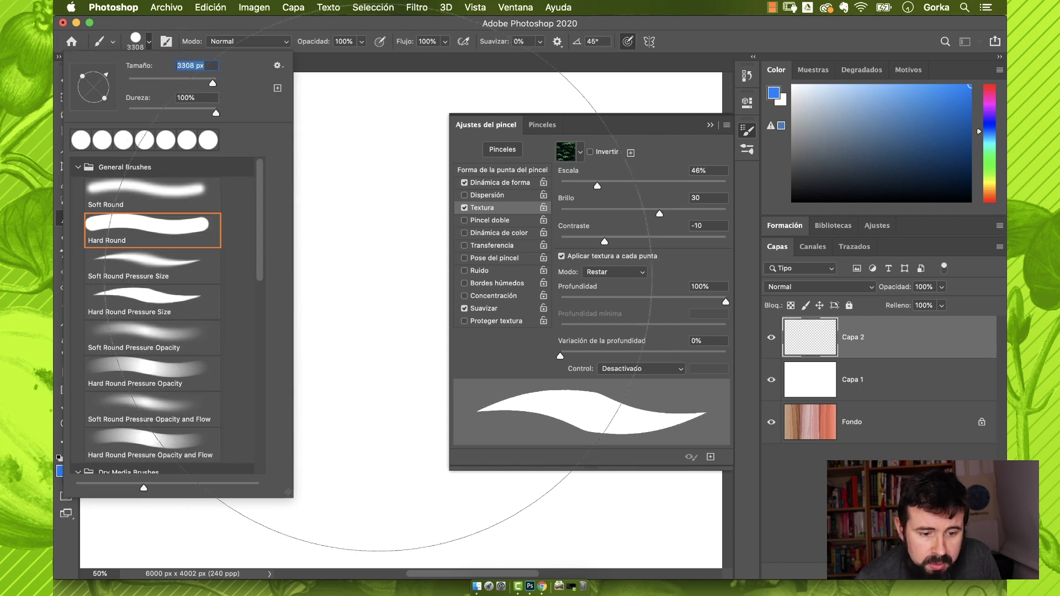
{"action": "left_click", "coordinate": [379, 277]}
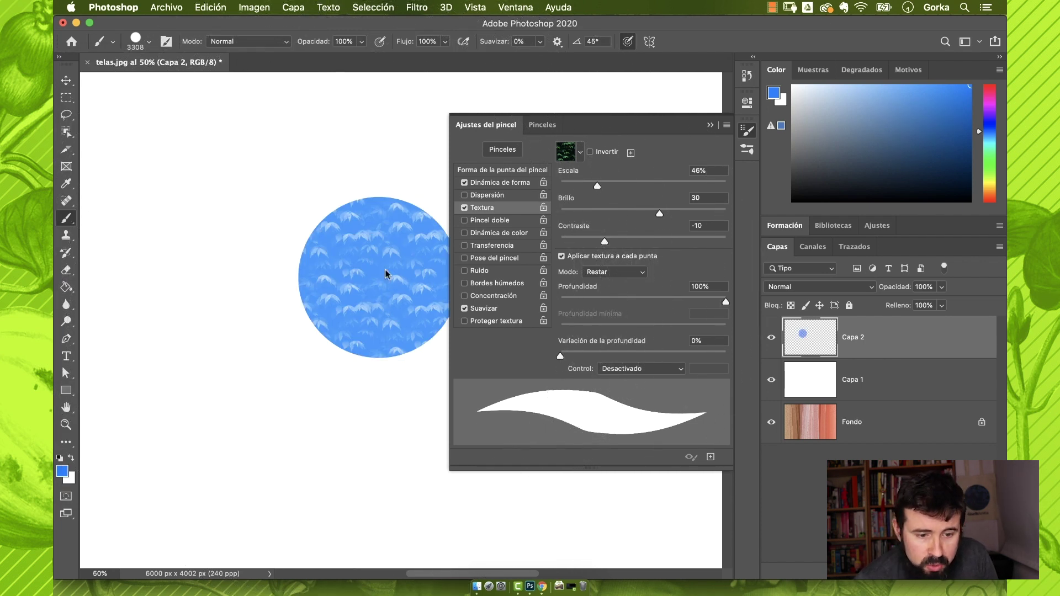
{"action": "key", "text": "super+z"}
Set the texture scale to 146%, then stamp and undo a large textured dab on Capa 2.
{"action": "left_click_drag", "start_coordinate": [597, 186], "coordinate": [662, 190]}
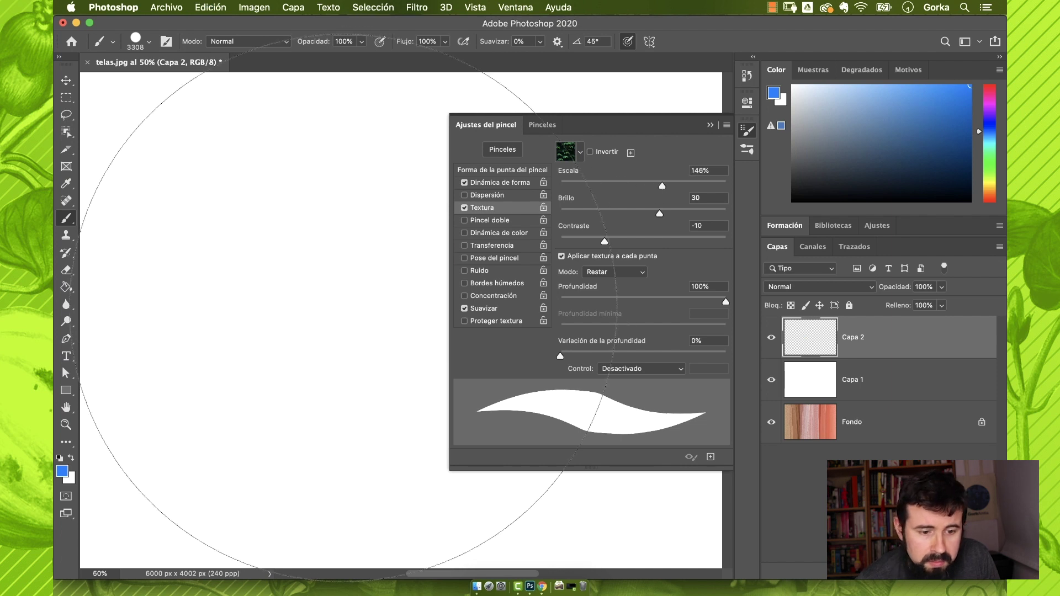
{"action": "left_click", "coordinate": [320, 299]}
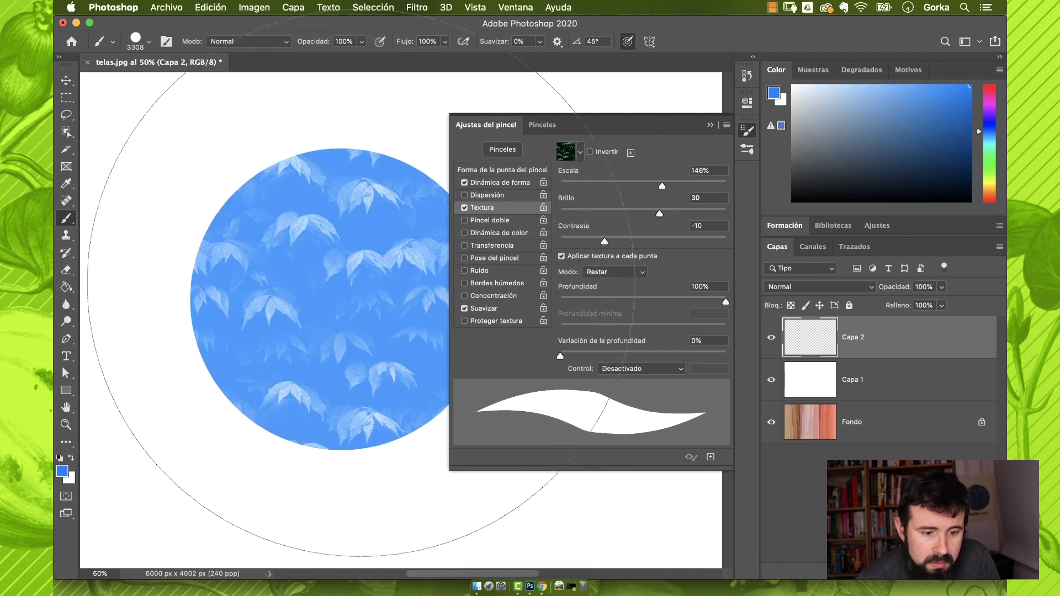
{"action": "key", "text": "super+z"}
Set the texture brightness to 102 and the contrast to 35, stamping and undoing a dab on Capa 2 after each change.
{"action": "left_click_drag", "start_coordinate": [659, 213], "coordinate": [698, 214]}
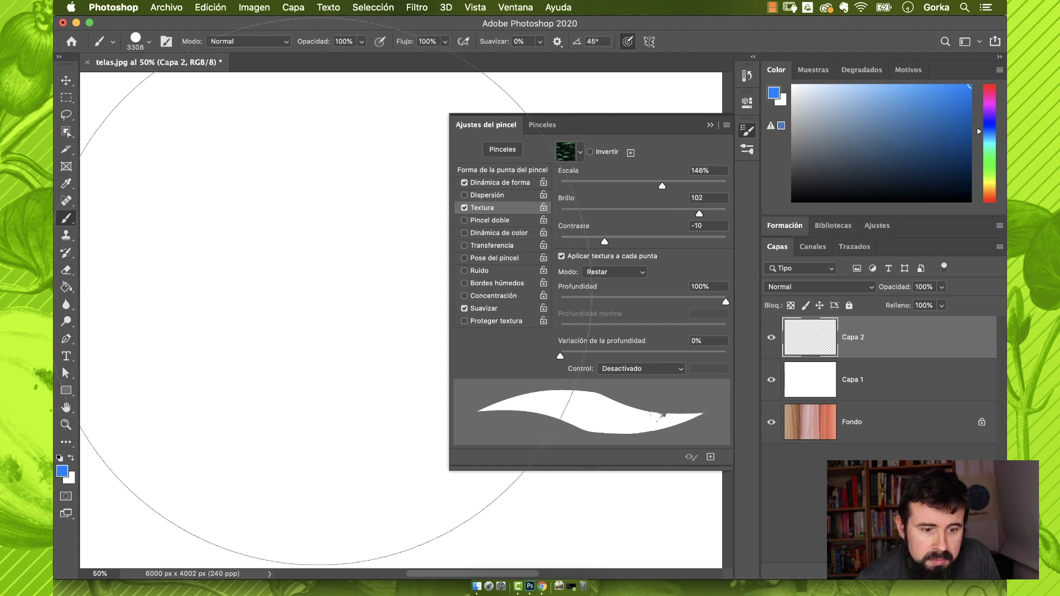
{"action": "left_click", "coordinate": [299, 290]}
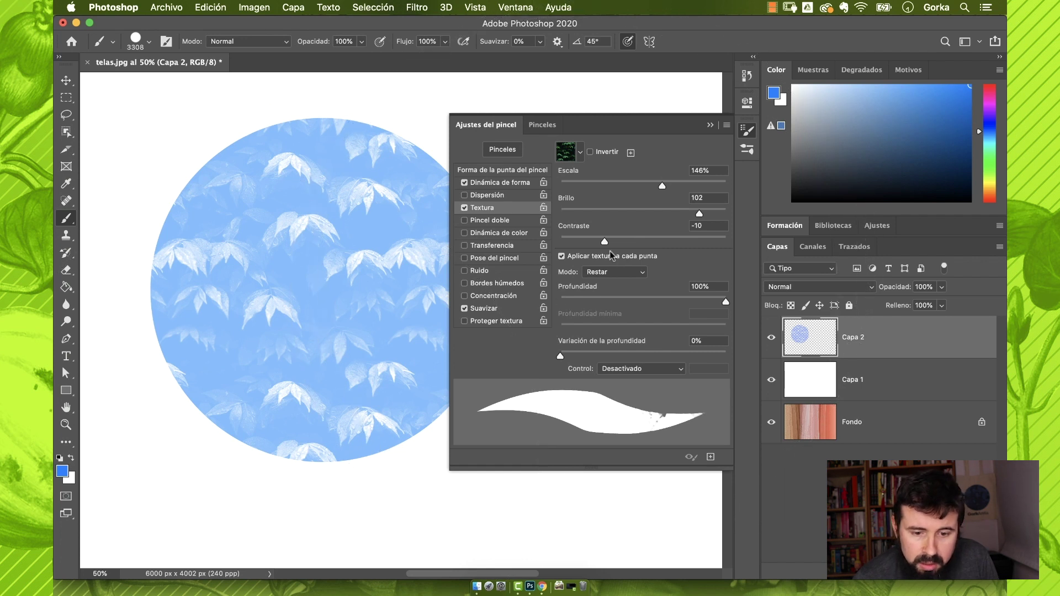
{"action": "key", "text": "super+z"}
{"action": "left_click_drag", "start_coordinate": [604, 242], "coordinate": [653, 241]}
{"action": "left_click", "coordinate": [333, 265]}
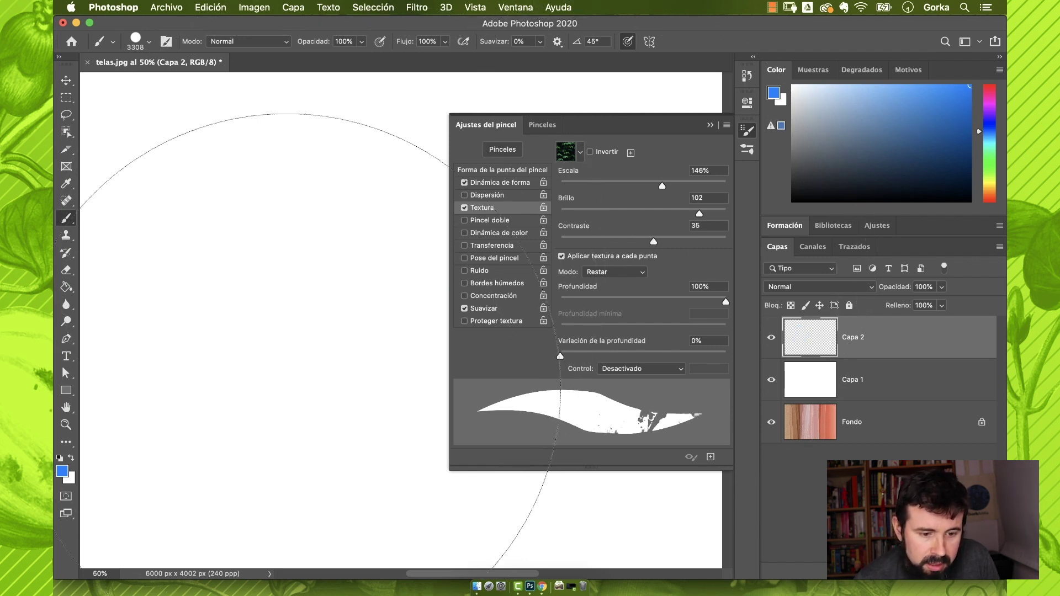
{"action": "key", "text": "super+z"}
Turn off Texture, enable Dual Brush, and set the main brush size to 90 px.
{"action": "left_click", "coordinate": [463, 207]}
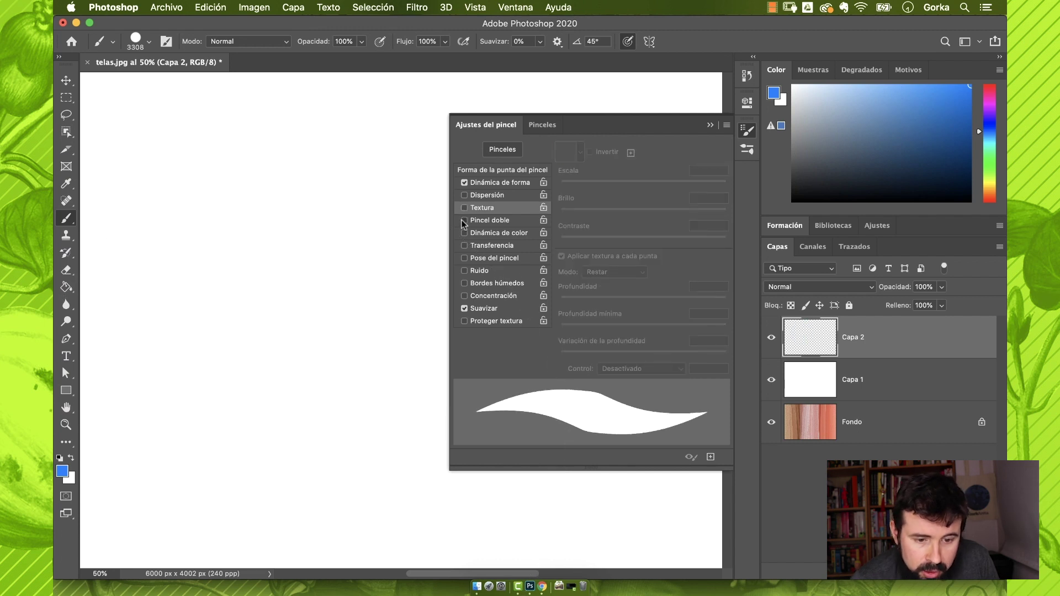
{"action": "left_click", "coordinate": [509, 220]}
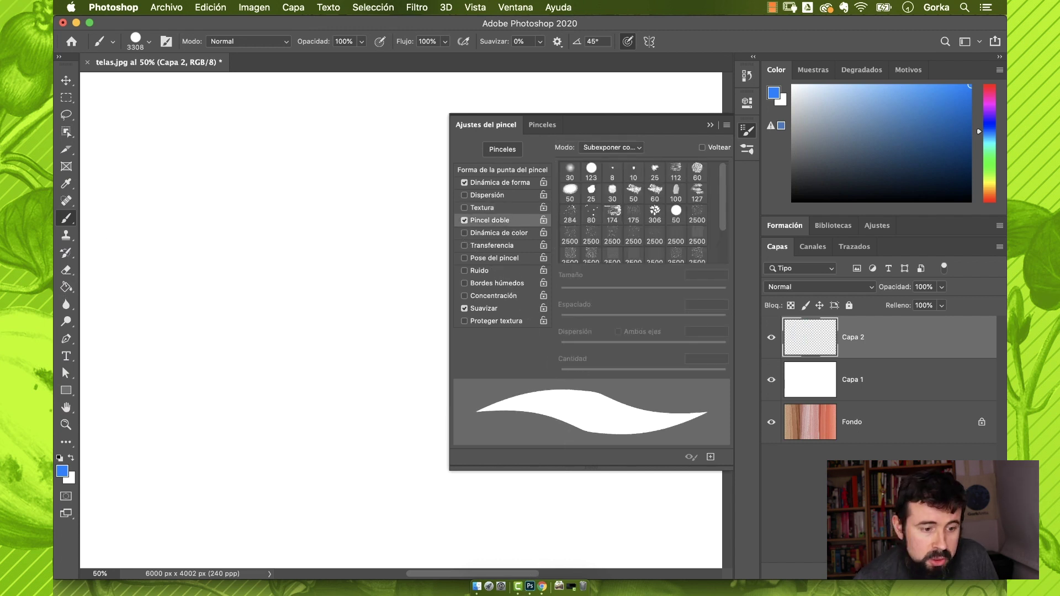
{"action": "left_click", "coordinate": [149, 42]}
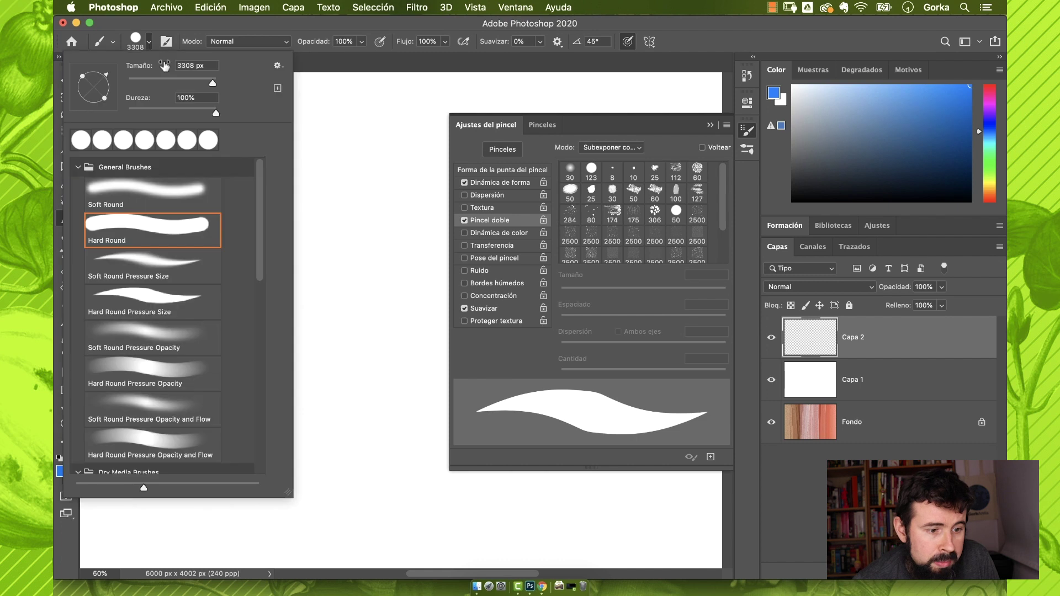
{"action": "left_click", "coordinate": [170, 79]}
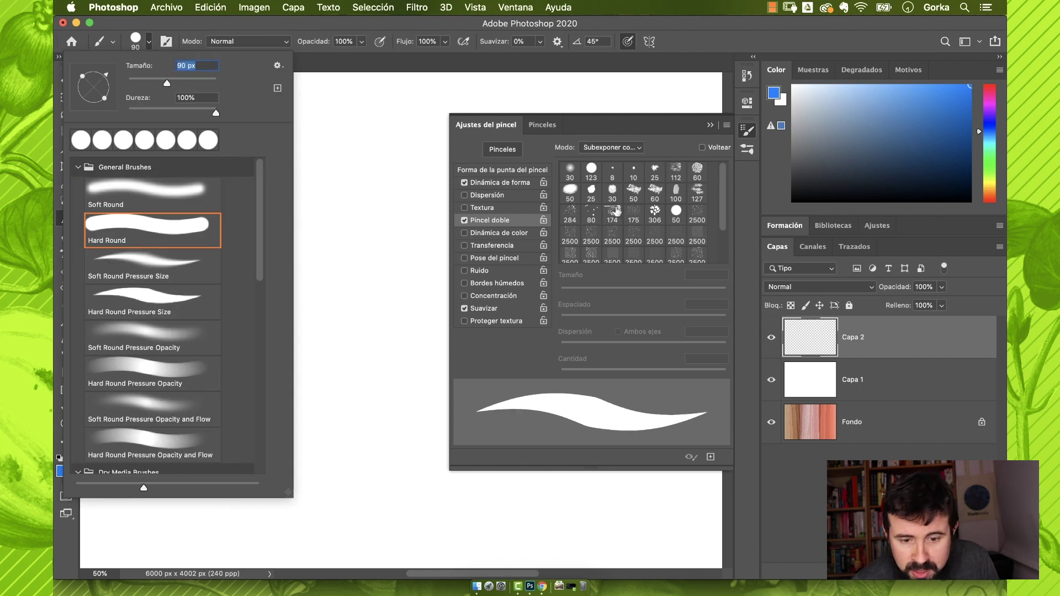
Try the rough 50 px and 60 px secondary tips in Multiplicar mode, painting a trial stroke on Capa 2 with each.
{"action": "left_click", "coordinate": [634, 193]}
{"action": "mouse_move", "coordinate": [251, 199]}
{"action": "left_mouse_down"}
{"action": "mouse_move", "coordinate": [318, 343]}
{"action": "mouse_move", "coordinate": [228, 196]}
{"action": "mouse_move", "coordinate": [246, 374]}
{"action": "left_mouse_up"}
{"action": "key", "text": "super+plus"}
{"action": "key", "text": "super+plus"}
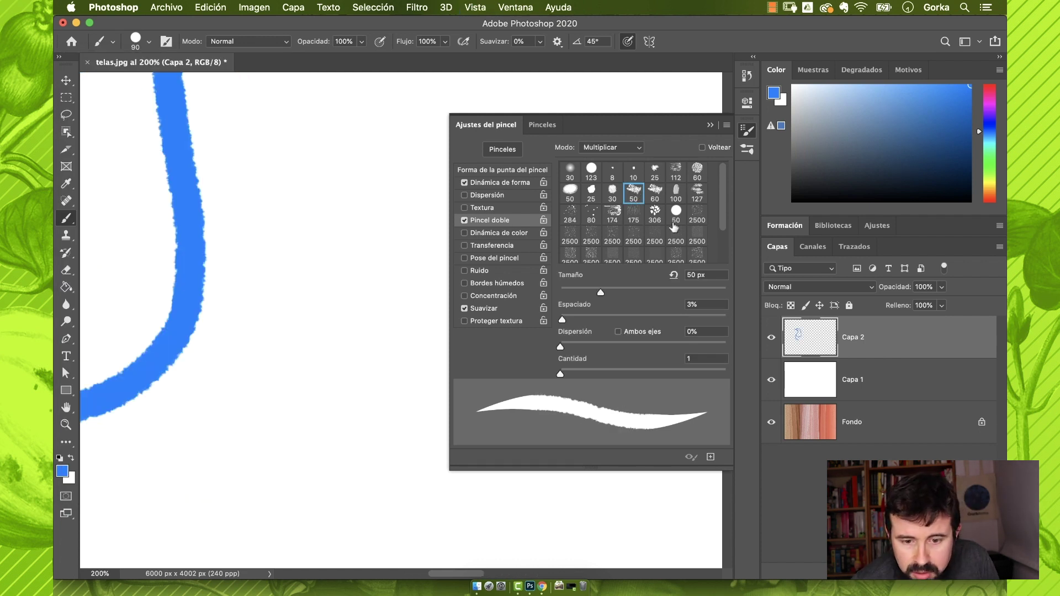
{"action": "left_click", "coordinate": [654, 191]}
{"action": "mouse_move", "coordinate": [350, 175]}
{"action": "left_mouse_down"}
{"action": "mouse_move", "coordinate": [293, 323]}
{"action": "mouse_move", "coordinate": [259, 379]}
{"action": "mouse_move", "coordinate": [305, 438]}
{"action": "mouse_move", "coordinate": [349, 302]}
{"action": "mouse_move", "coordinate": [284, 165]}
{"action": "left_mouse_up"}
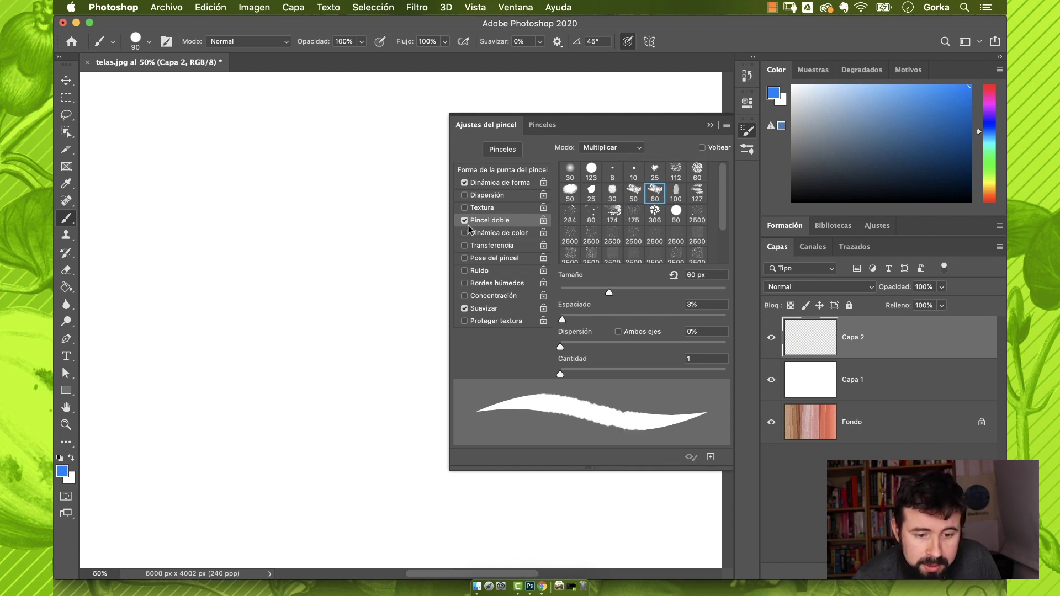
Turn off Dual Brush and enable Color Dynamics with a hue jitter of 79%.
{"action": "left_click", "coordinate": [464, 220]}
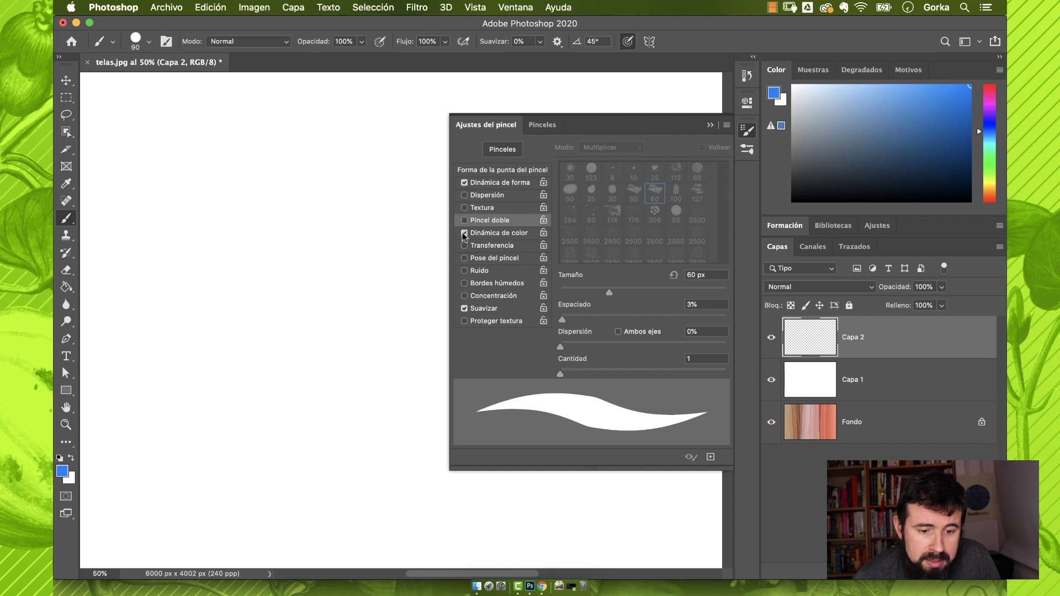
{"action": "left_click", "coordinate": [482, 236]}
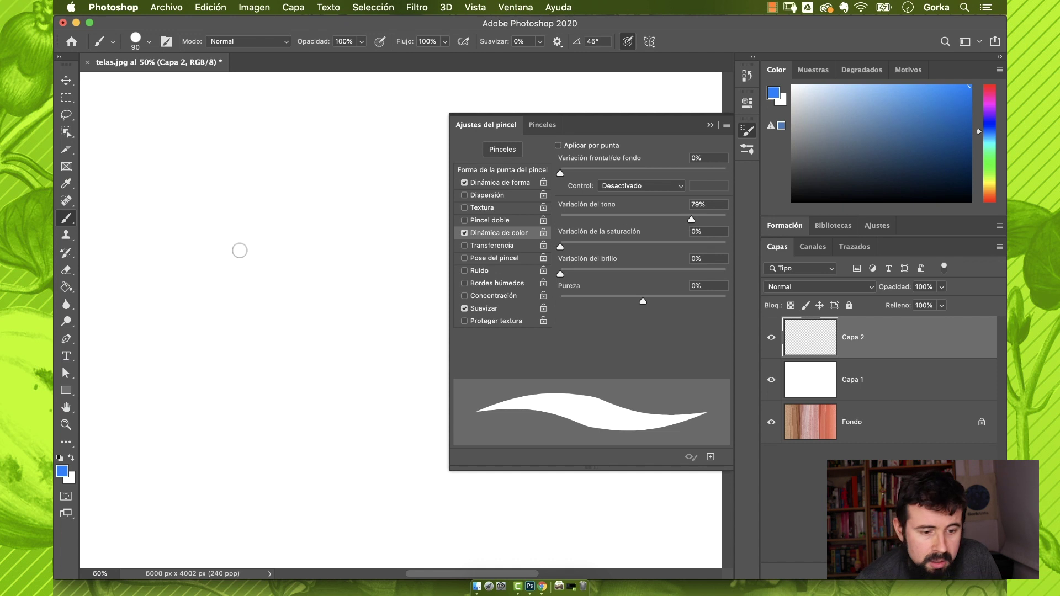
Paint a cluster of overlapping trial strokes on Capa 2 to test the hue jitter.
{"action": "mouse_move", "coordinate": [205, 270]}
{"action": "left_mouse_down"}
{"action": "mouse_move", "coordinate": [275, 217]}
{"action": "mouse_move", "coordinate": [349, 207]}
{"action": "left_mouse_up"}
{"action": "left_click_drag", "start_coordinate": [248, 319], "coordinate": [378, 286]}
{"action": "right_click", "coordinate": [283, 364]}
{"action": "left_click_drag", "start_coordinate": [280, 363], "coordinate": [264, 396]}
{"action": "mouse_move", "coordinate": [226, 332]}
{"action": "left_mouse_down"}
{"action": "mouse_move", "coordinate": [210, 360]}
{"action": "mouse_move", "coordinate": [274, 224]}
{"action": "left_mouse_up"}
{"action": "left_click_drag", "start_coordinate": [286, 149], "coordinate": [304, 275]}
{"action": "left_click_drag", "start_coordinate": [299, 336], "coordinate": [336, 430]}
{"action": "left_click_drag", "start_coordinate": [234, 423], "coordinate": [249, 288]}
{"action": "mouse_move", "coordinate": [213, 241]}
{"action": "left_mouse_down"}
{"action": "mouse_move", "coordinate": [246, 295]}
{"action": "mouse_move", "coordinate": [219, 378]}
{"action": "mouse_move", "coordinate": [302, 274]}
{"action": "left_mouse_up"}
{"action": "mouse_move", "coordinate": [267, 243]}
{"action": "left_mouse_down"}
{"action": "mouse_move", "coordinate": [314, 322]}
{"action": "mouse_move", "coordinate": [307, 340]}
{"action": "left_mouse_up"}
{"action": "mouse_move", "coordinate": [228, 389]}
{"action": "left_mouse_down"}
{"action": "mouse_move", "coordinate": [326, 313]}
{"action": "mouse_move", "coordinate": [242, 424]}
{"action": "left_mouse_up"}
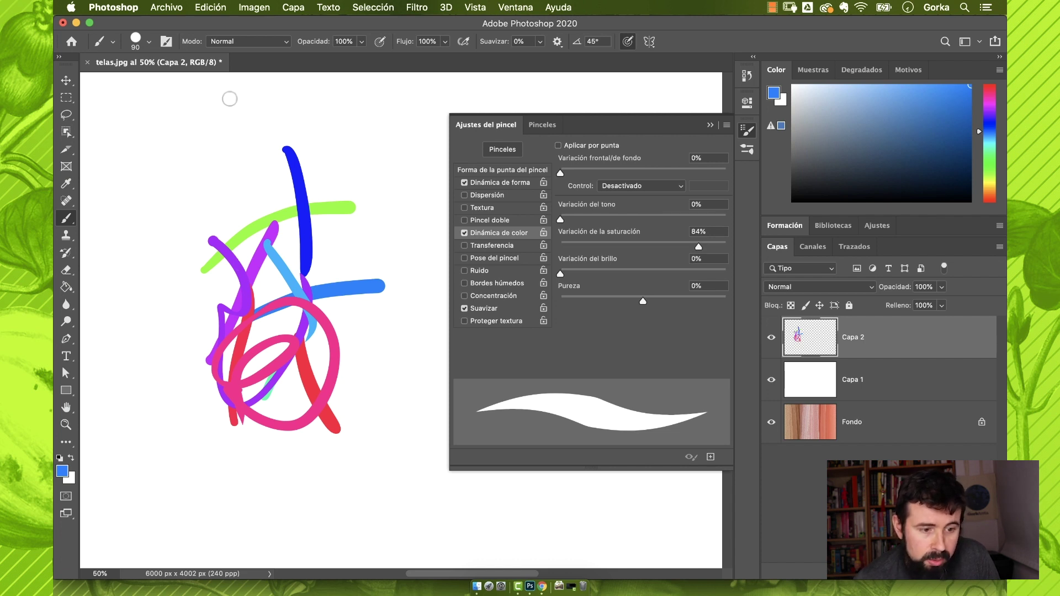
Set the hue jitter to 0% and the saturation jitter to 84%, and paint trial strokes over the cluster on Capa 2.
{"action": "left_click_drag", "start_coordinate": [192, 116], "coordinate": [149, 276]}
{"action": "left_click_drag", "start_coordinate": [222, 146], "coordinate": [175, 237]}
{"action": "mouse_move", "coordinate": [152, 162]}
{"action": "left_mouse_down"}
{"action": "mouse_move", "coordinate": [263, 223]}
{"action": "mouse_move", "coordinate": [325, 242]}
{"action": "left_mouse_up"}
{"action": "mouse_move", "coordinate": [218, 109]}
{"action": "left_mouse_down"}
{"action": "mouse_move", "coordinate": [233, 184]}
{"action": "mouse_move", "coordinate": [153, 325]}
{"action": "left_mouse_up"}
{"action": "mouse_move", "coordinate": [184, 370]}
{"action": "left_mouse_down"}
{"action": "mouse_move", "coordinate": [213, 468]}
{"action": "mouse_move", "coordinate": [245, 454]}
{"action": "left_mouse_up"}
{"action": "left_click_drag", "start_coordinate": [199, 477], "coordinate": [339, 358]}
{"action": "mouse_move", "coordinate": [335, 214]}
{"action": "left_mouse_down"}
{"action": "mouse_move", "coordinate": [278, 489]}
{"action": "mouse_move", "coordinate": [211, 325]}
{"action": "left_mouse_up"}
{"action": "mouse_move", "coordinate": [225, 302]}
{"action": "left_mouse_down"}
{"action": "mouse_move", "coordinate": [246, 306]}
{"action": "mouse_move", "coordinate": [307, 372]}
{"action": "left_mouse_up"}
{"action": "left_click_drag", "start_coordinate": [253, 428], "coordinate": [273, 449]}
Set the saturation jitter to 0% and the brightness jitter to 87%, and paint more trial strokes on Capa 2.
{"action": "left_click_drag", "start_coordinate": [685, 245], "coordinate": [584, 236]}
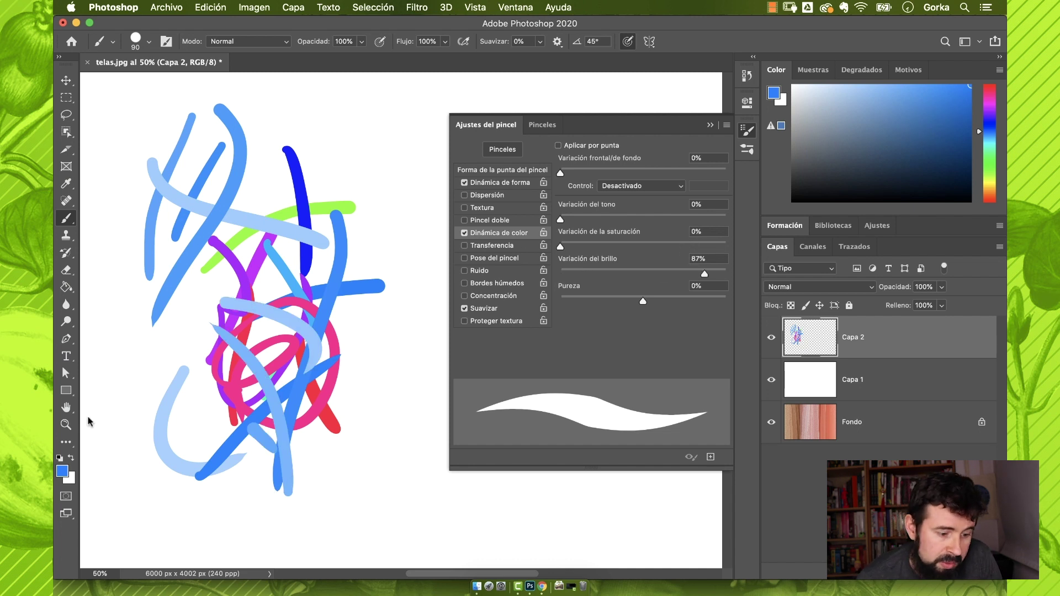
{"action": "left_click_drag", "start_coordinate": [358, 118], "coordinate": [351, 246]}
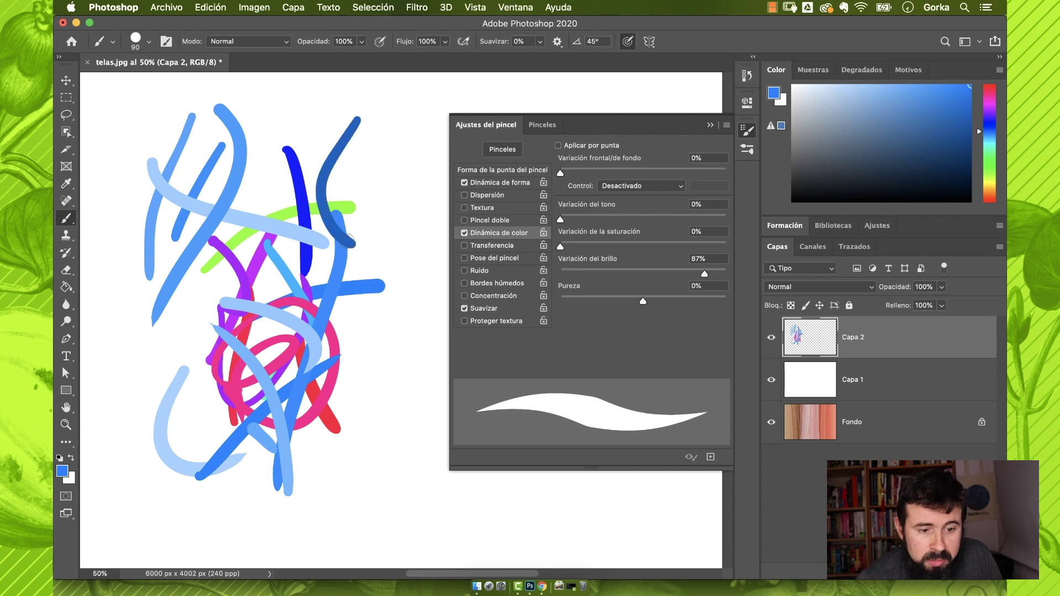
{"action": "left_click_drag", "start_coordinate": [318, 136], "coordinate": [392, 187]}
{"action": "left_click_drag", "start_coordinate": [400, 121], "coordinate": [349, 255]}
{"action": "left_click_drag", "start_coordinate": [249, 130], "coordinate": [374, 204]}
{"action": "left_click_drag", "start_coordinate": [413, 147], "coordinate": [358, 226]}
{"action": "left_click_drag", "start_coordinate": [382, 266], "coordinate": [364, 402]}
{"action": "mouse_move", "coordinate": [354, 404]}
{"action": "left_mouse_down"}
{"action": "mouse_move", "coordinate": [324, 459]}
{"action": "mouse_move", "coordinate": [346, 535]}
{"action": "left_mouse_up"}
{"action": "mouse_move", "coordinate": [245, 374]}
{"action": "left_mouse_down"}
{"action": "mouse_move", "coordinate": [268, 281]}
{"action": "mouse_move", "coordinate": [314, 228]}
{"action": "left_mouse_up"}
{"action": "left_click_drag", "start_coordinate": [296, 193], "coordinate": [256, 372]}
{"action": "left_click_drag", "start_coordinate": [195, 305], "coordinate": [342, 363]}
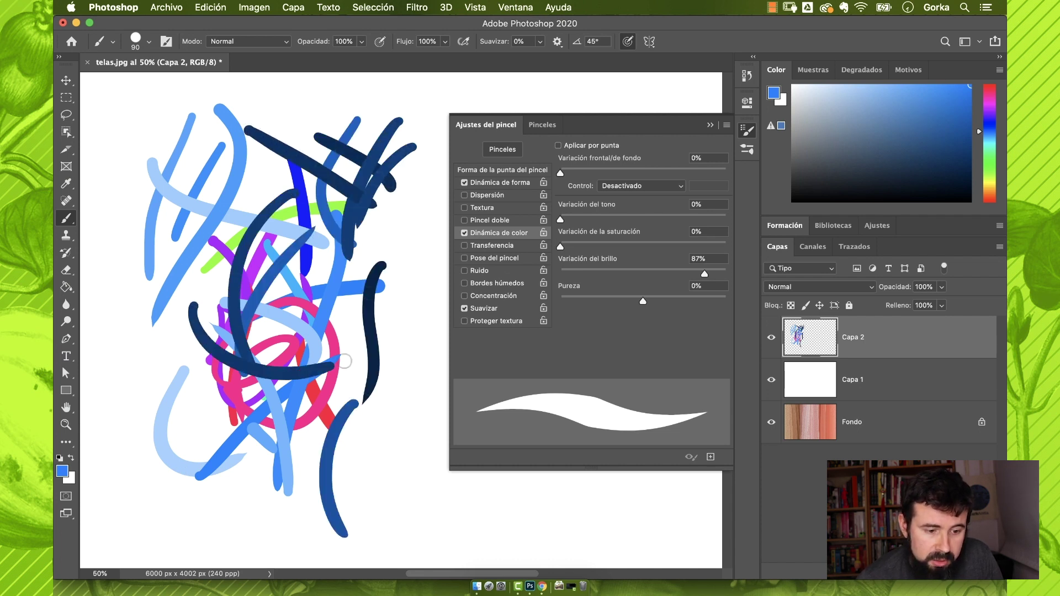
{"action": "mouse_move", "coordinate": [218, 500]}
{"action": "left_mouse_down"}
{"action": "mouse_move", "coordinate": [276, 419]}
{"action": "mouse_move", "coordinate": [342, 379]}
{"action": "left_mouse_up"}
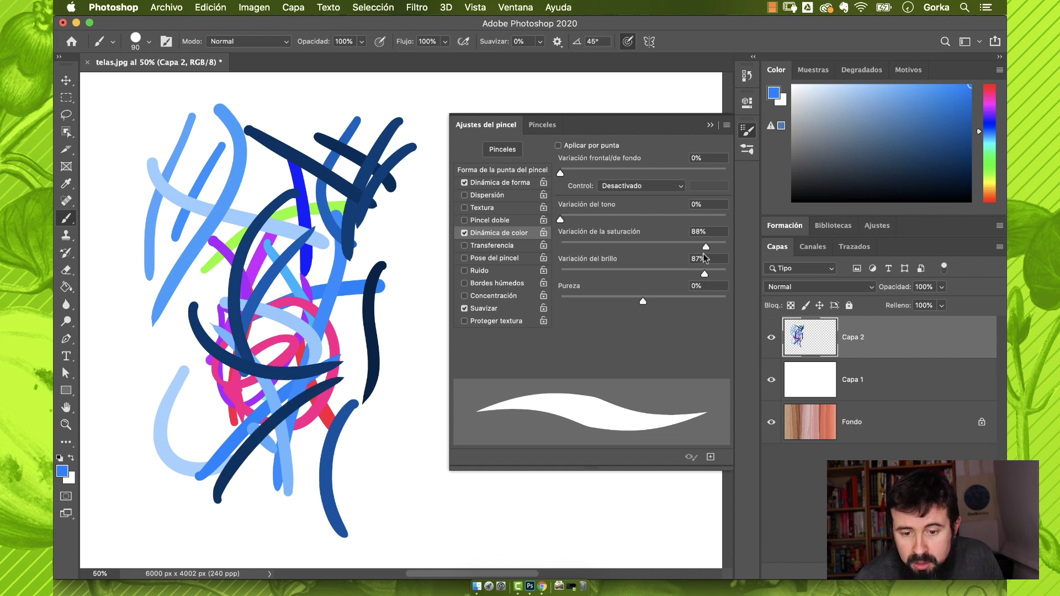
Set the hue jitter to 100%, saturation jitter to 95% and brightness jitter to 98%, painting trial strokes across Capa 2.
{"action": "left_click_drag", "start_coordinate": [260, 146], "coordinate": [312, 289]}
{"action": "left_click_drag", "start_coordinate": [213, 269], "coordinate": [308, 207]}
{"action": "left_click_drag", "start_coordinate": [320, 204], "coordinate": [237, 369]}
{"action": "left_click_drag", "start_coordinate": [179, 397], "coordinate": [255, 229]}
{"action": "left_click_drag", "start_coordinate": [228, 189], "coordinate": [302, 321]}
{"action": "left_click_drag", "start_coordinate": [312, 355], "coordinate": [298, 453]}
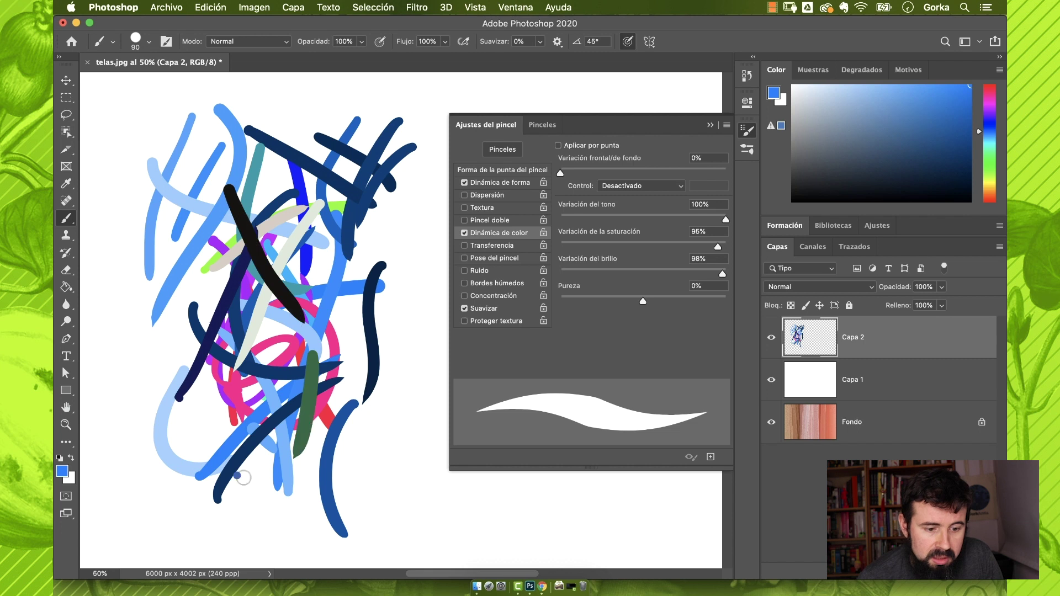
{"action": "left_click_drag", "start_coordinate": [237, 474], "coordinate": [342, 379]}
{"action": "mouse_move", "coordinate": [337, 382]}
{"action": "left_mouse_down"}
{"action": "mouse_move", "coordinate": [370, 468]}
{"action": "mouse_move", "coordinate": [222, 406]}
{"action": "left_mouse_up"}
{"action": "mouse_move", "coordinate": [222, 386]}
{"action": "left_mouse_down"}
{"action": "mouse_move", "coordinate": [232, 364]}
{"action": "mouse_move", "coordinate": [224, 308]}
{"action": "left_mouse_up"}
{"action": "mouse_move", "coordinate": [210, 271]}
{"action": "left_mouse_down"}
{"action": "mouse_move", "coordinate": [191, 439]}
{"action": "mouse_move", "coordinate": [141, 348]}
{"action": "left_mouse_up"}
{"action": "left_click_drag", "start_coordinate": [166, 353], "coordinate": [217, 246]}
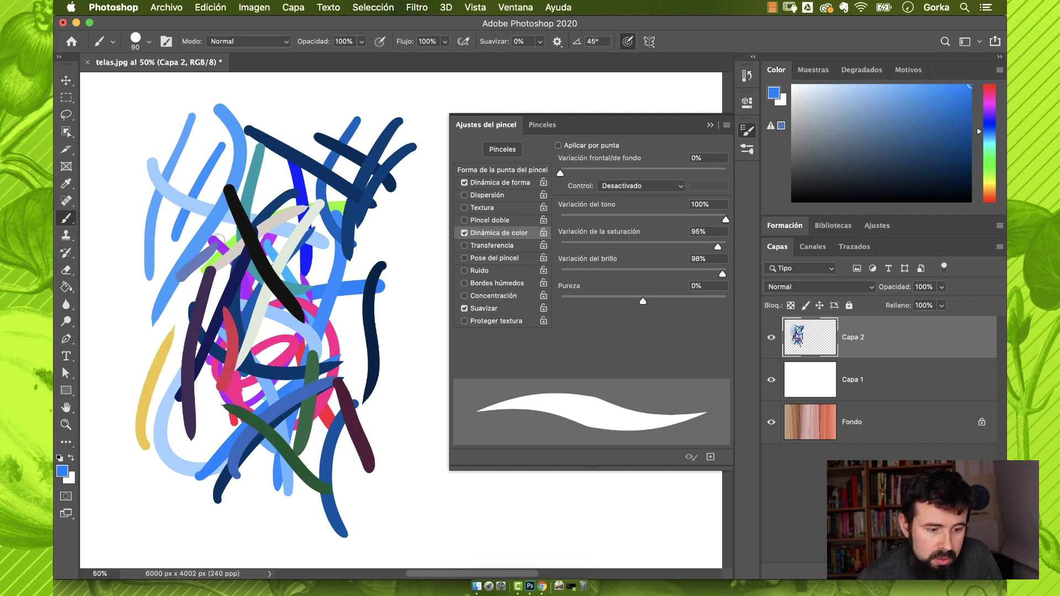
{"action": "mouse_move", "coordinate": [158, 205]}
{"action": "left_mouse_down"}
{"action": "mouse_move", "coordinate": [226, 354]}
{"action": "mouse_move", "coordinate": [317, 406]}
{"action": "left_mouse_up"}
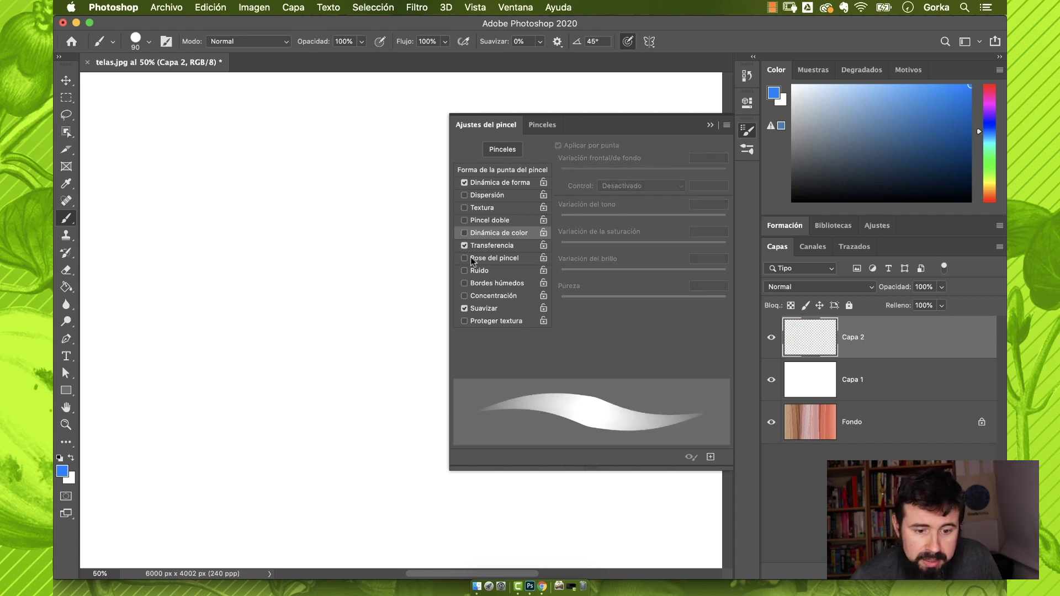
Replace Color Dynamics with Transfer, setting the opacity jitter to 62% and its minimum to 30% with pen pressure control.
{"action": "left_click", "coordinate": [491, 246]}
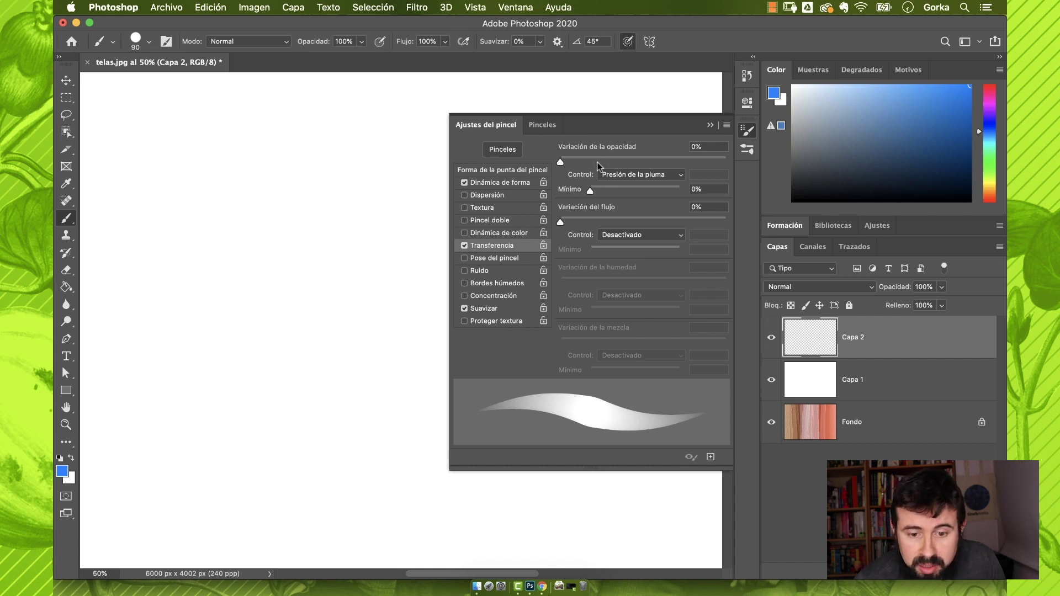
{"action": "left_click_drag", "start_coordinate": [578, 159], "coordinate": [654, 174]}
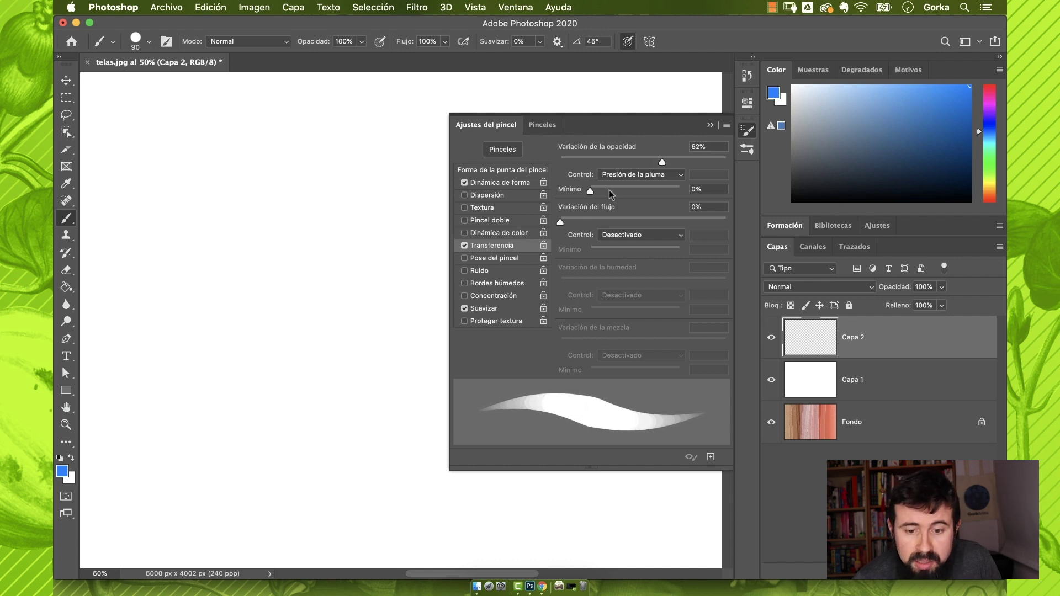
{"action": "left_click_drag", "start_coordinate": [605, 190], "coordinate": [621, 192]}
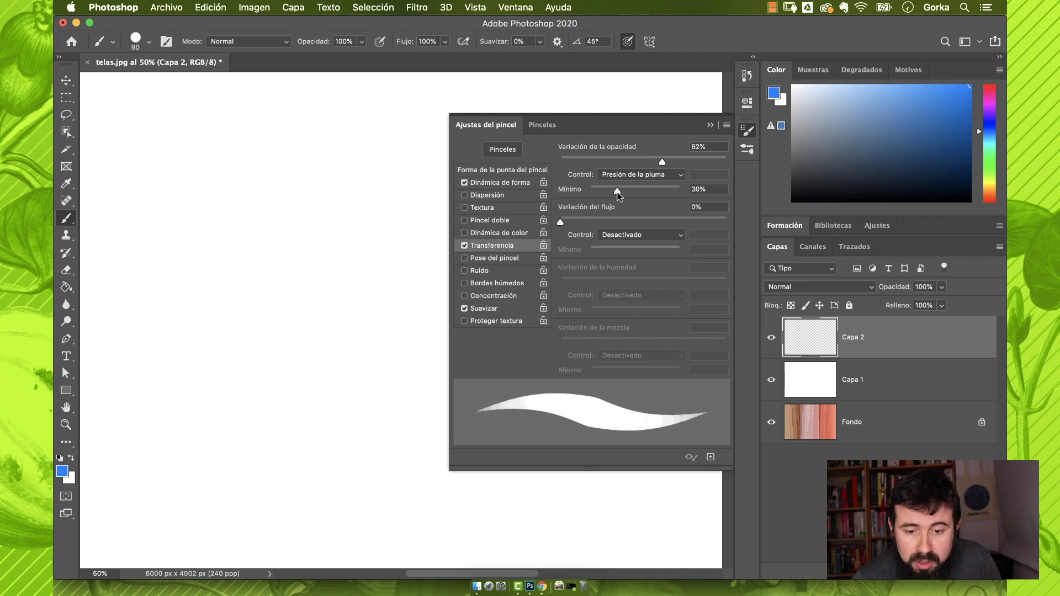
Set the brush size to 186 px and paint a winding trial stroke with Transfer enabled on Capa 2.
{"action": "left_click", "coordinate": [149, 42]}
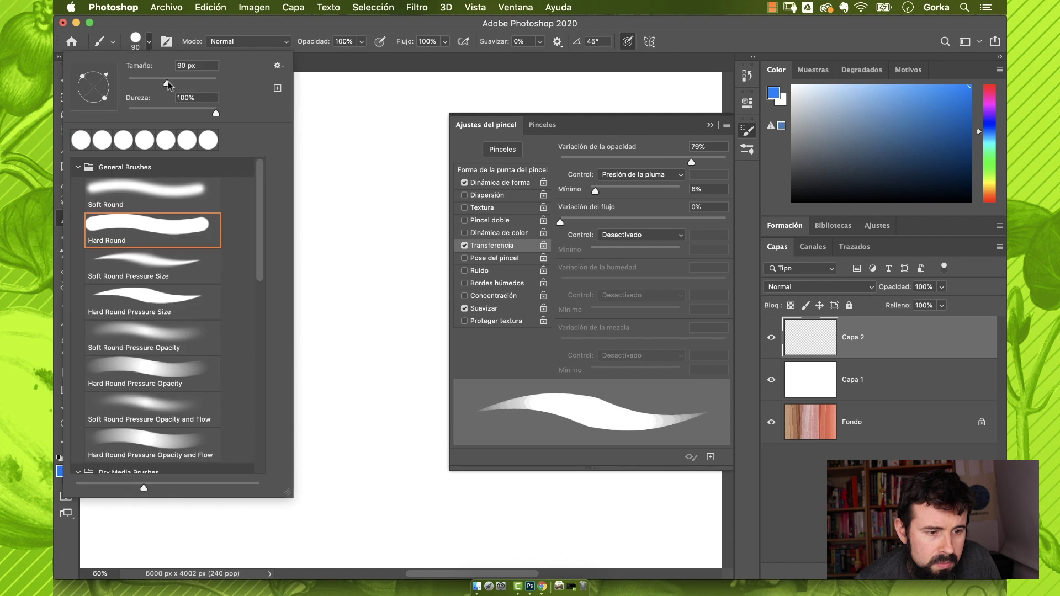
{"action": "left_click_drag", "start_coordinate": [171, 85], "coordinate": [192, 84]}
{"action": "mouse_move", "coordinate": [342, 183]}
{"action": "left_mouse_down"}
{"action": "mouse_move", "coordinate": [259, 281]}
{"action": "mouse_move", "coordinate": [226, 182]}
{"action": "mouse_move", "coordinate": [188, 249]}
{"action": "mouse_move", "coordinate": [205, 333]}
{"action": "mouse_move", "coordinate": [237, 367]}
{"action": "mouse_move", "coordinate": [288, 307]}
{"action": "mouse_move", "coordinate": [343, 322]}
{"action": "mouse_move", "coordinate": [258, 398]}
{"action": "mouse_move", "coordinate": [320, 442]}
{"action": "mouse_move", "coordinate": [287, 347]}
{"action": "mouse_move", "coordinate": [262, 196]}
{"action": "left_mouse_up"}
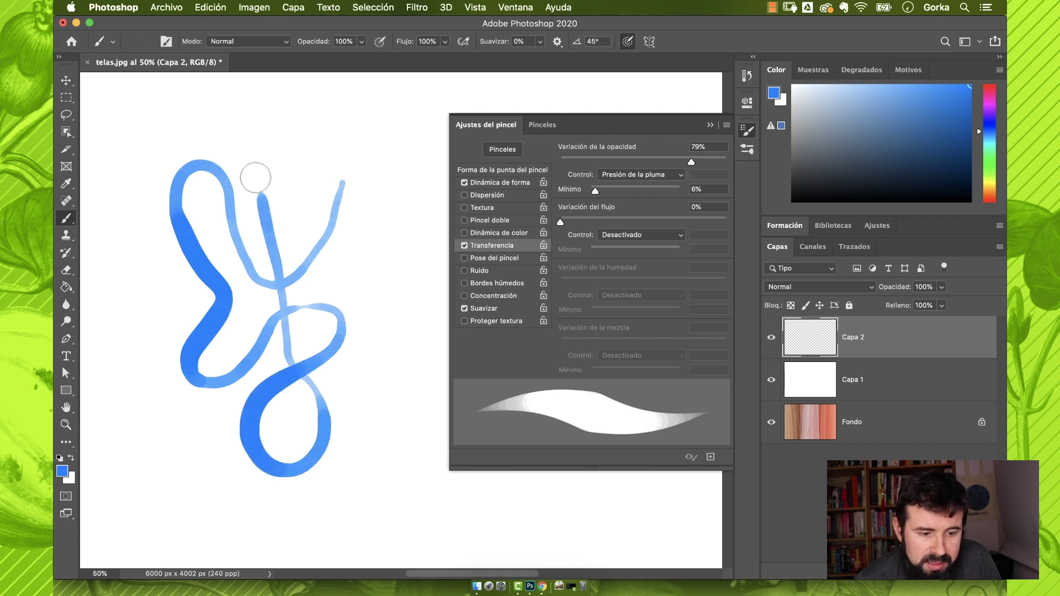
Turn off Transfer, undo the trial stroke, and switch the brush preset to Soft Round.
{"action": "left_click", "coordinate": [464, 245]}
{"action": "key", "text": "super+z"}
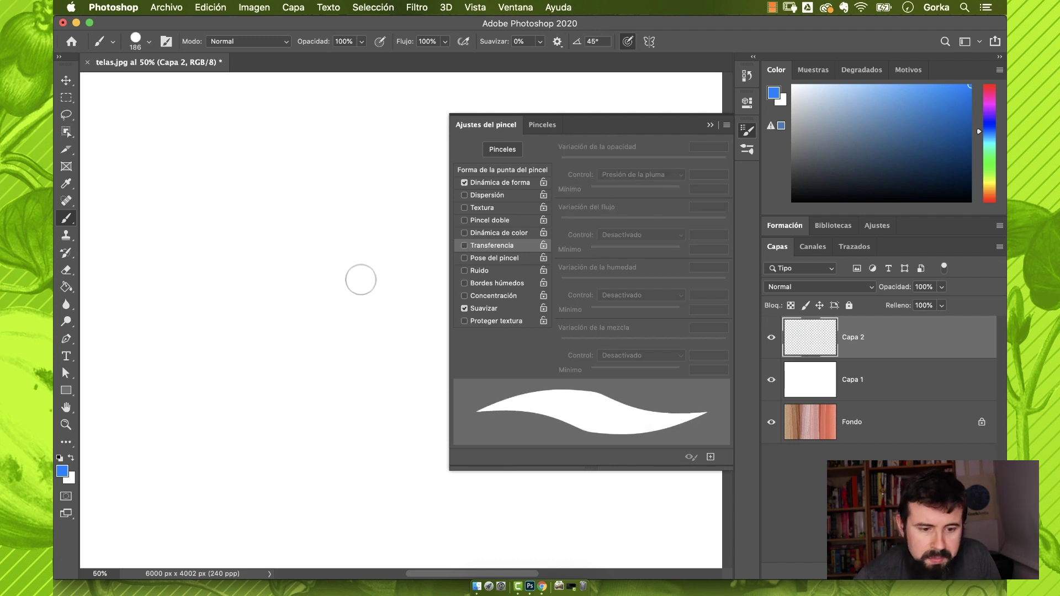
{"action": "left_click", "coordinate": [464, 271]}
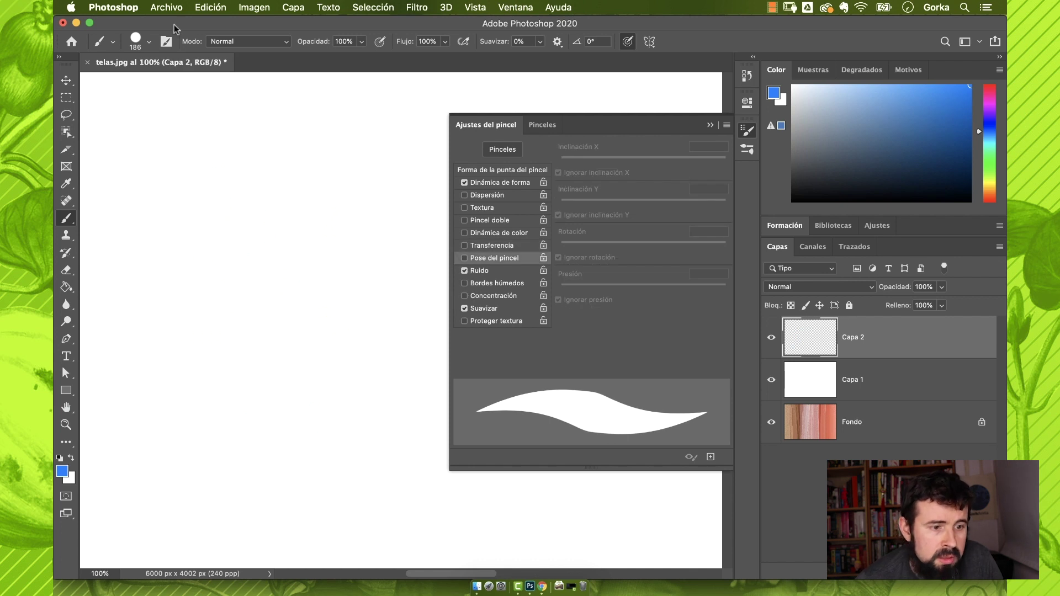
{"action": "left_click", "coordinate": [146, 42]}
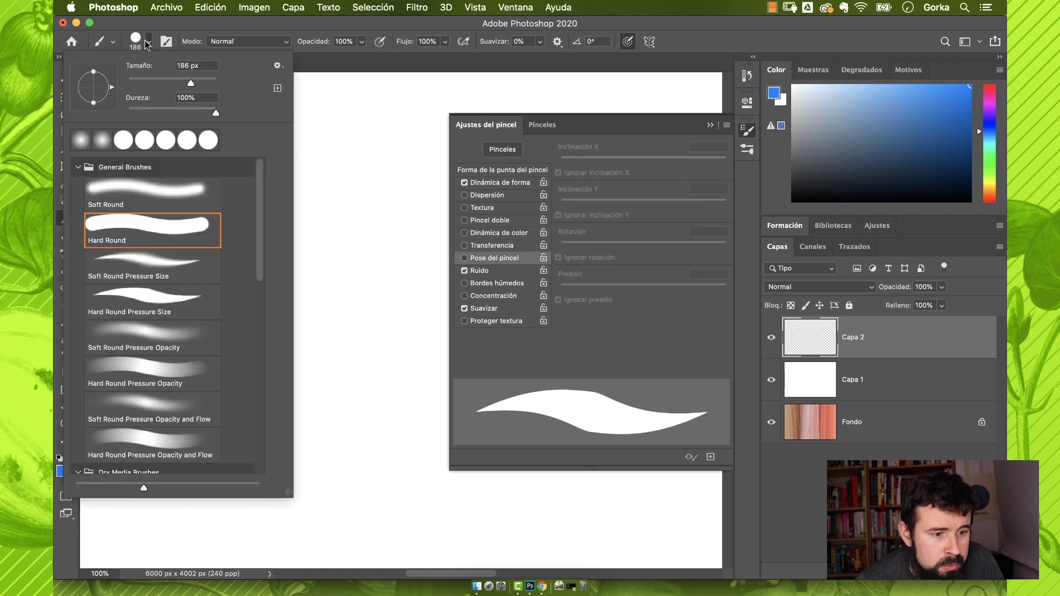
{"action": "double_click", "coordinate": [139, 193]}
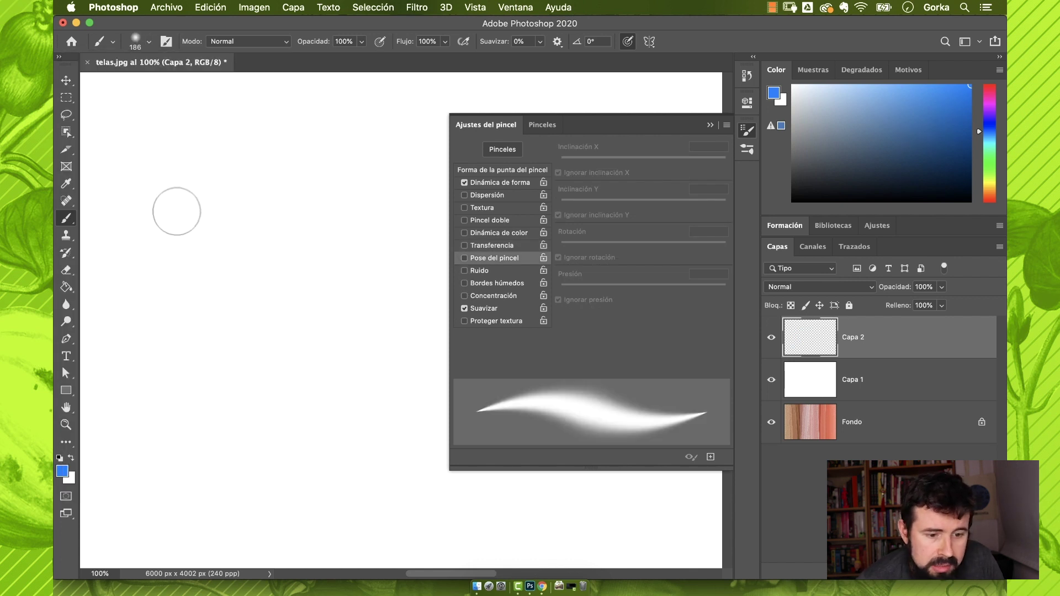
Paint a soft trial stroke on Capa 2 without Noise and a second one with Noise enabled, comparing their edges up close.
{"action": "key", "text": "super+plus"}
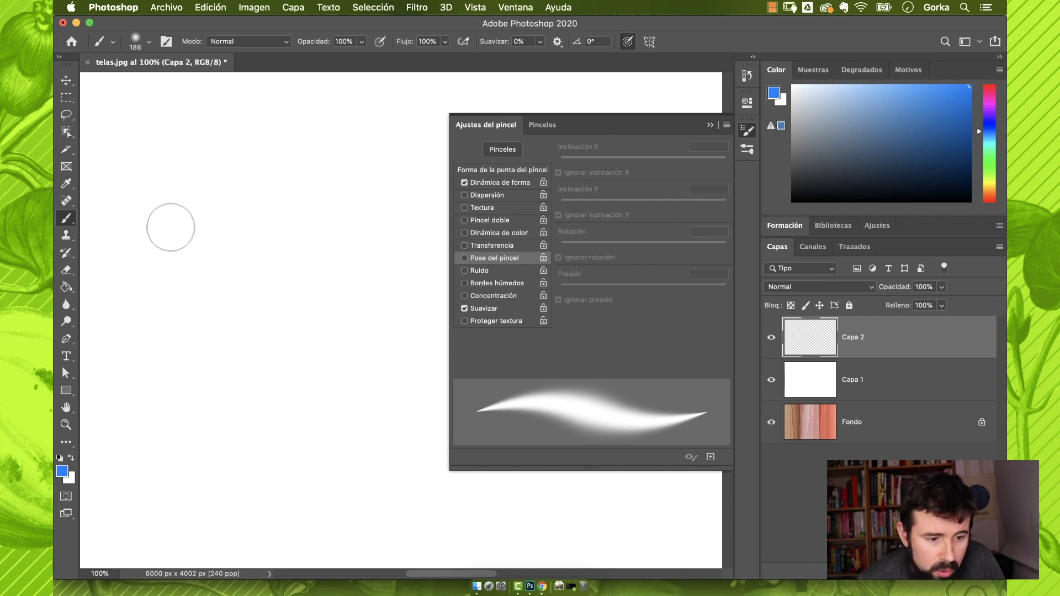
{"action": "mouse_move", "coordinate": [144, 295]}
{"action": "left_mouse_down"}
{"action": "mouse_move", "coordinate": [151, 270]}
{"action": "mouse_move", "coordinate": [267, 244]}
{"action": "mouse_move", "coordinate": [275, 184]}
{"action": "mouse_move", "coordinate": [336, 355]}
{"action": "mouse_move", "coordinate": [213, 414]}
{"action": "mouse_move", "coordinate": [229, 416]}
{"action": "left_mouse_up"}
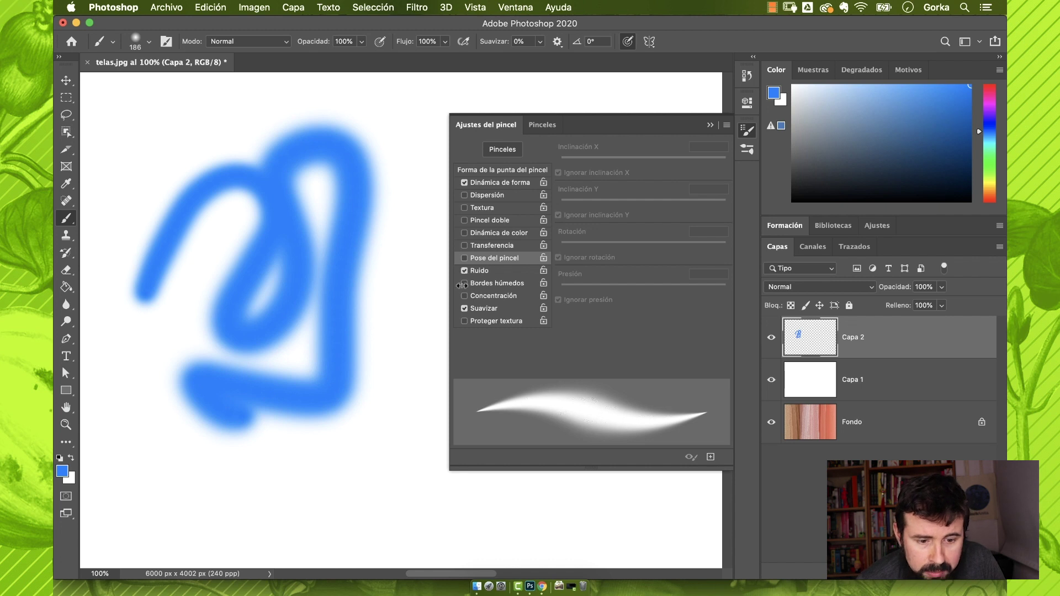
{"action": "mouse_move", "coordinate": [281, 496]}
{"action": "left_mouse_down"}
{"action": "mouse_move", "coordinate": [306, 490]}
{"action": "mouse_move", "coordinate": [409, 412]}
{"action": "mouse_move", "coordinate": [411, 303]}
{"action": "left_mouse_up"}
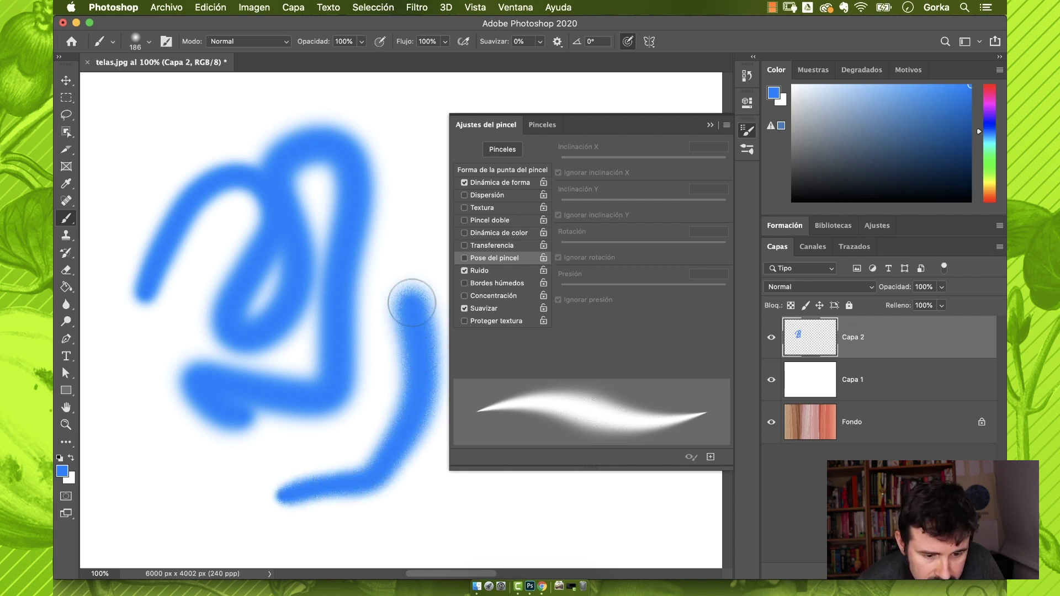
{"action": "key", "text": "super+plus"}
{"action": "key", "text": "super+plus"}
{"action": "key", "text": "super+plus"}
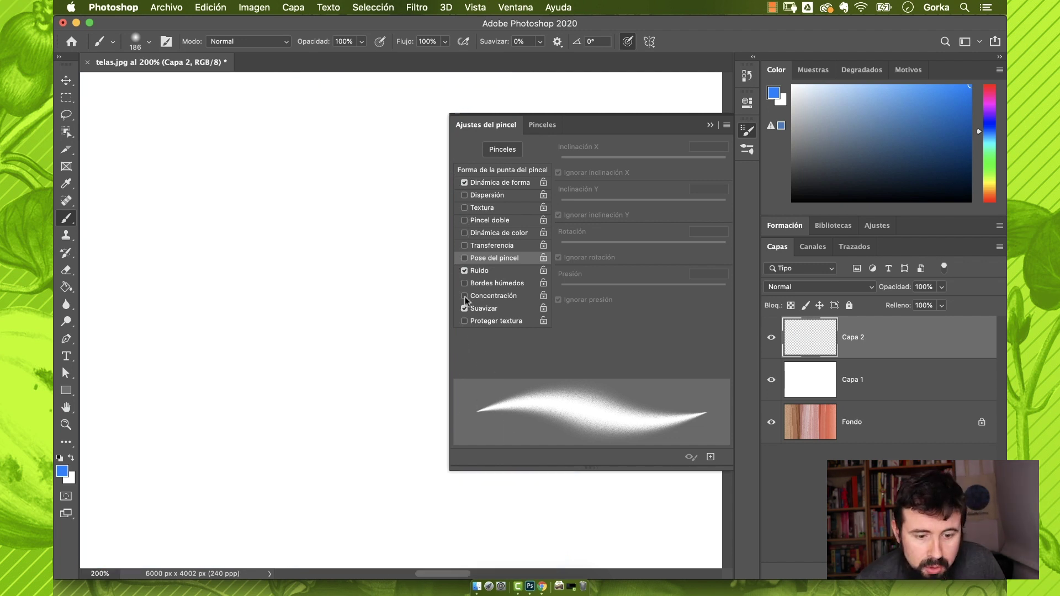
Replace Noise with Wet Edges and paint overlapping trial strokes on Capa 2.
{"action": "left_click", "coordinate": [463, 283]}
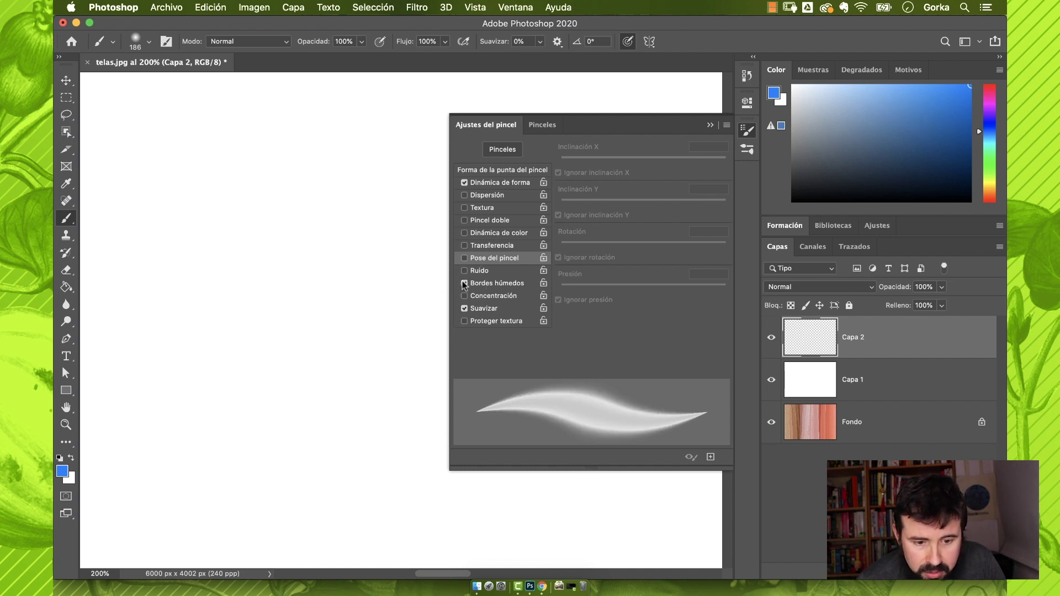
{"action": "mouse_move", "coordinate": [244, 210]}
{"action": "left_mouse_down"}
{"action": "mouse_move", "coordinate": [248, 318]}
{"action": "mouse_move", "coordinate": [177, 440]}
{"action": "mouse_move", "coordinate": [341, 397]}
{"action": "mouse_move", "coordinate": [331, 225]}
{"action": "mouse_move", "coordinate": [319, 219]}
{"action": "left_mouse_up"}
{"action": "mouse_move", "coordinate": [307, 212]}
{"action": "left_mouse_down"}
{"action": "mouse_move", "coordinate": [243, 198]}
{"action": "mouse_move", "coordinate": [149, 312]}
{"action": "mouse_move", "coordinate": [311, 515]}
{"action": "left_mouse_up"}
{"action": "left_click_drag", "start_coordinate": [273, 281], "coordinate": [281, 448]}
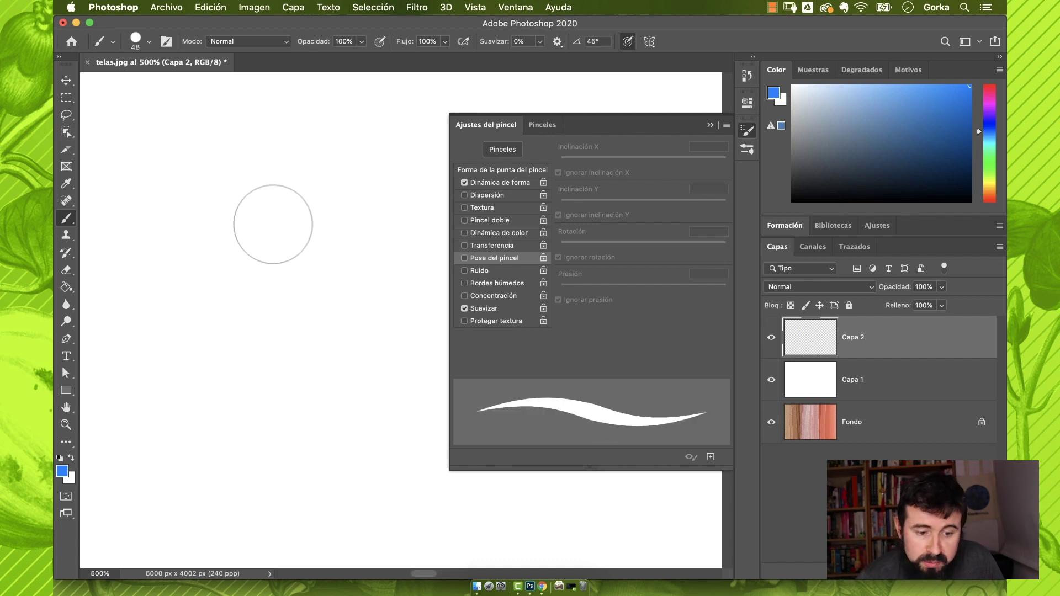
Paint three short 48 px strokes on Capa 2 with Smoothing on, off and on again, and close the brush settings.
{"action": "mouse_move", "coordinate": [272, 224]}
{"action": "left_mouse_down"}
{"action": "mouse_move", "coordinate": [276, 215]}
{"action": "mouse_move", "coordinate": [185, 314]}
{"action": "left_mouse_up"}
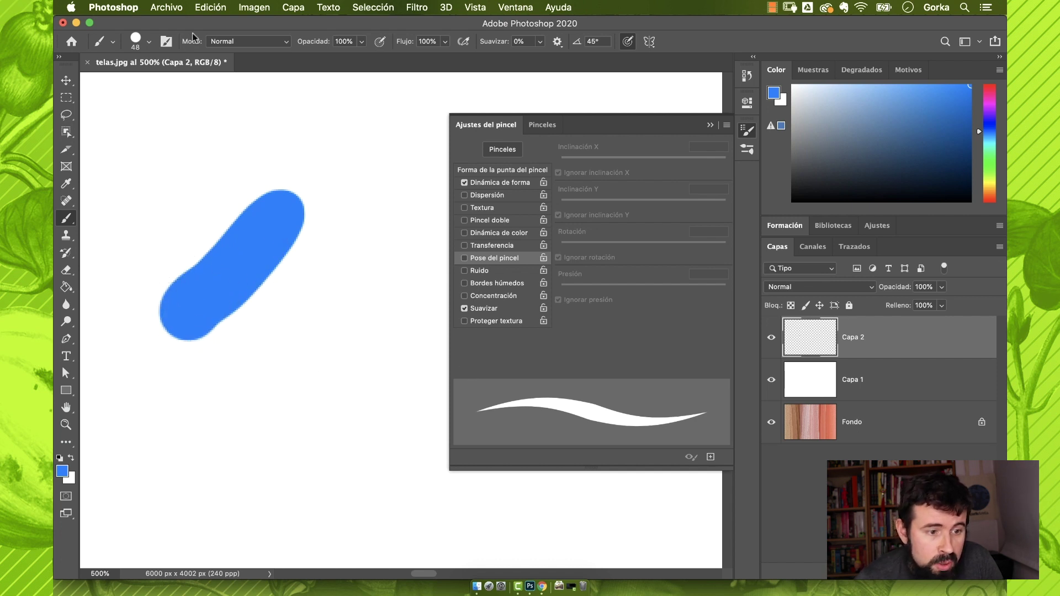
{"action": "left_click", "coordinate": [464, 308]}
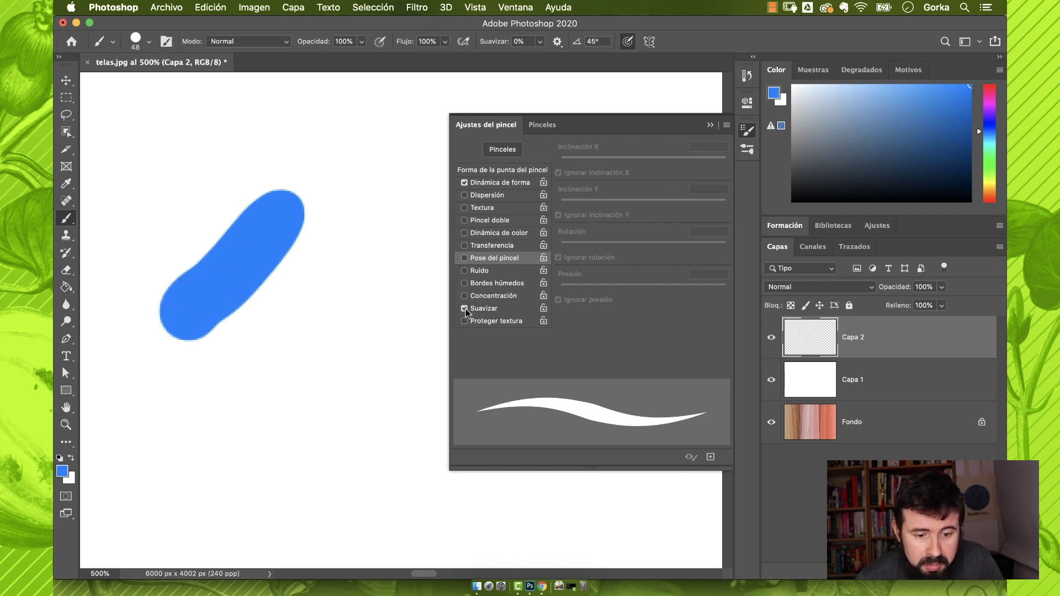
{"action": "mouse_move", "coordinate": [371, 292]}
{"action": "left_mouse_down"}
{"action": "mouse_move", "coordinate": [310, 390]}
{"action": "mouse_move", "coordinate": [205, 447]}
{"action": "left_mouse_up"}
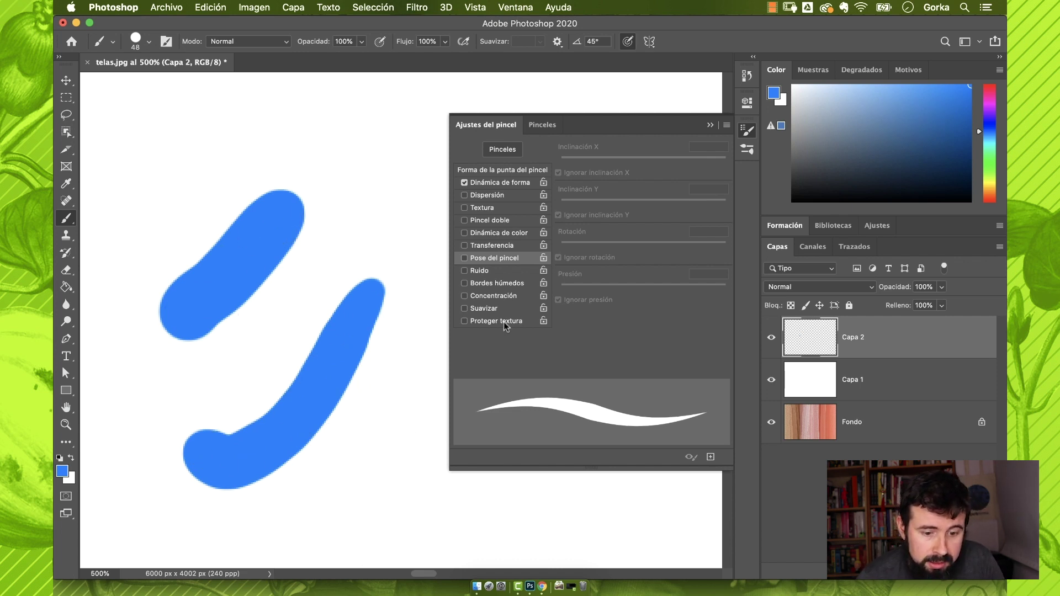
{"action": "left_click", "coordinate": [464, 309]}
{"action": "left_click_drag", "start_coordinate": [395, 463], "coordinate": [311, 526]}
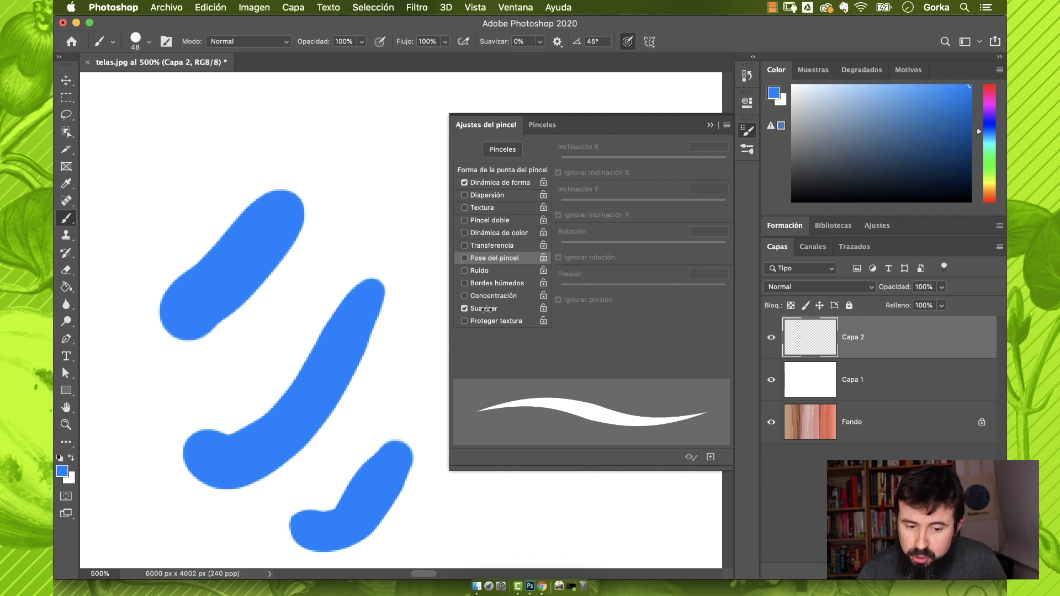
{"action": "left_click", "coordinate": [710, 125]}
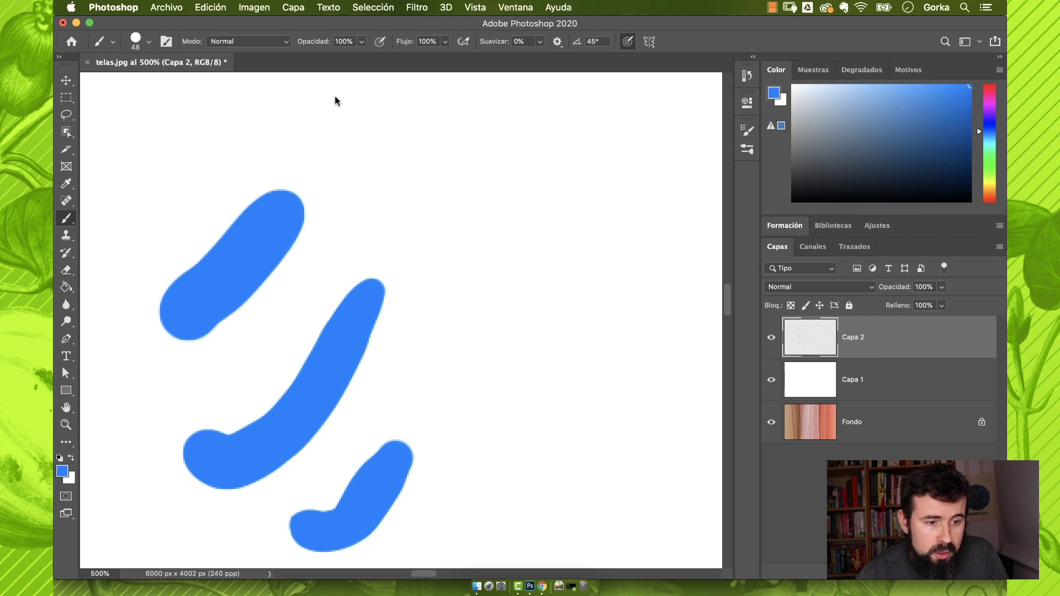
Switch to Chrome, open Brusheezy's Photoshop Free Brushes page from the "photoshop brushes" search results and browse the brush sets.
{"action": "left_click", "coordinate": [148, 43]}
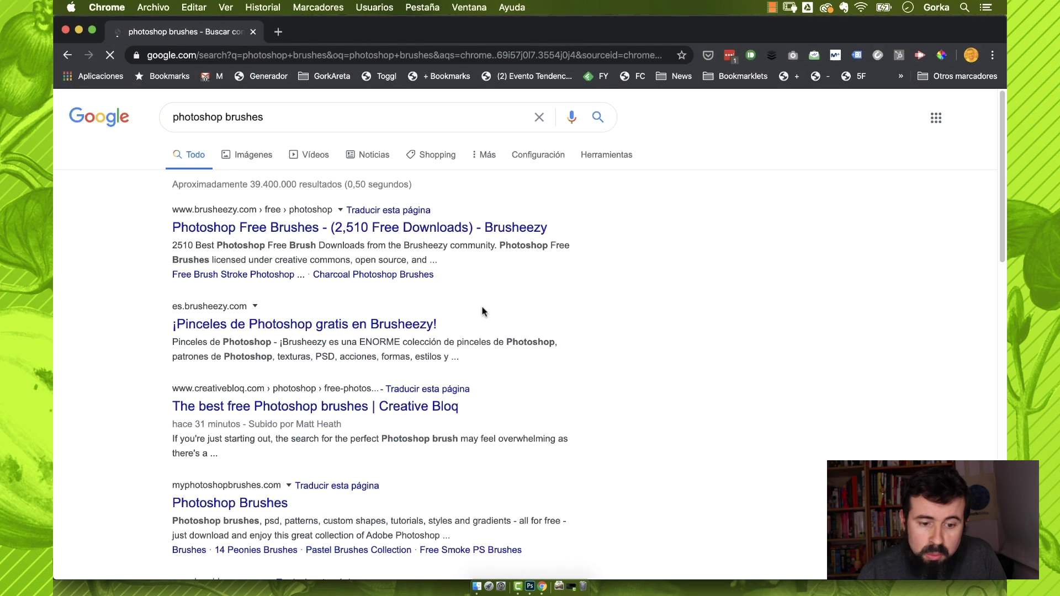
{"action": "left_click", "coordinate": [442, 231]}
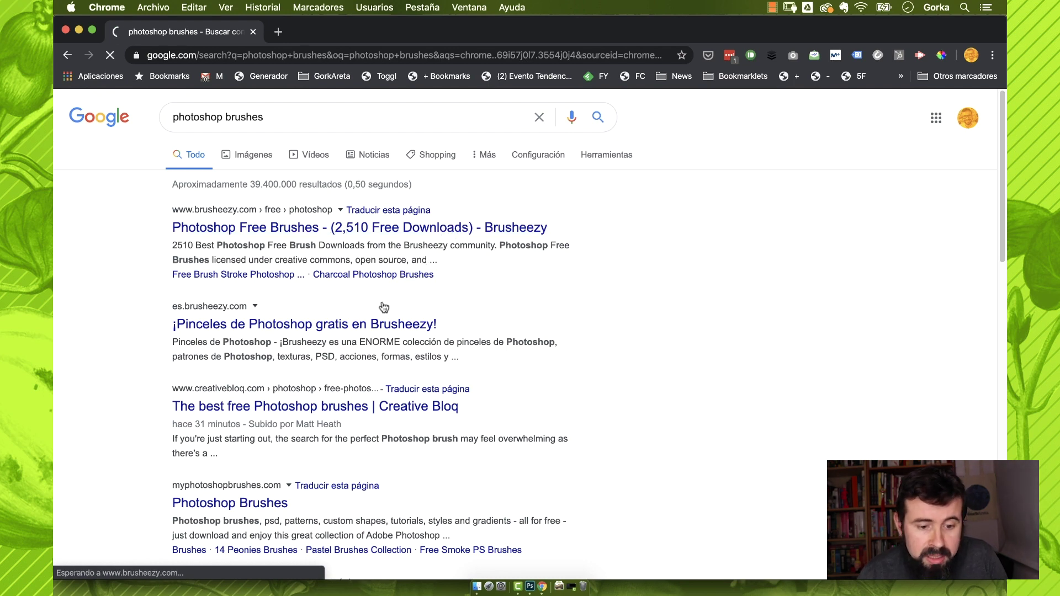
{"action": "scroll", "coordinate": [658, 388], "scroll_direction": "down", "scroll_amount": 5}
{"action": "scroll", "coordinate": [658, 388], "scroll_direction": "down", "scroll_amount": 5}
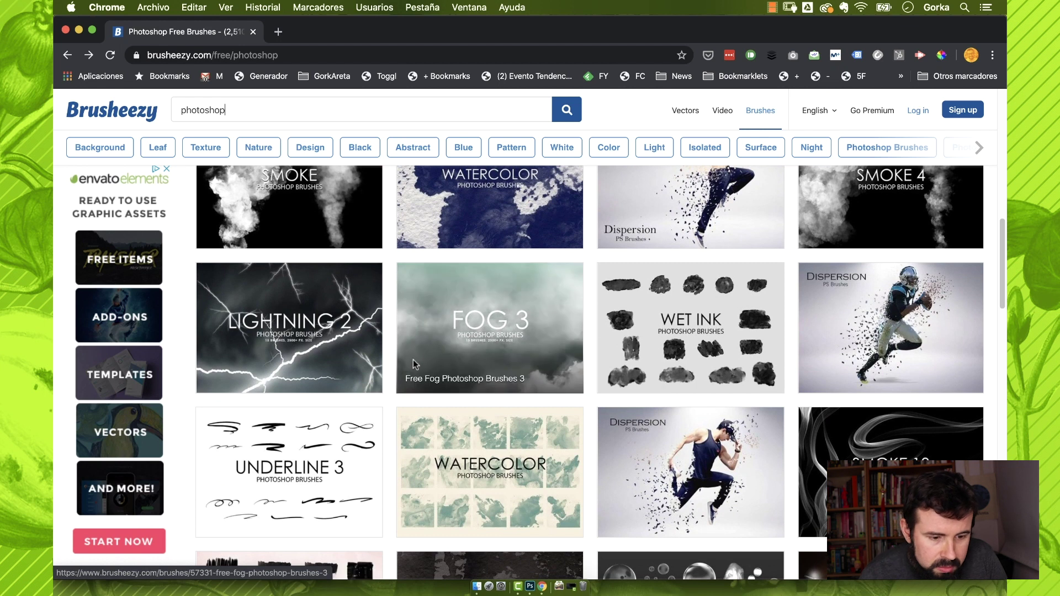
{"action": "scroll", "coordinate": [604, 311], "scroll_direction": "up", "scroll_amount": 3}
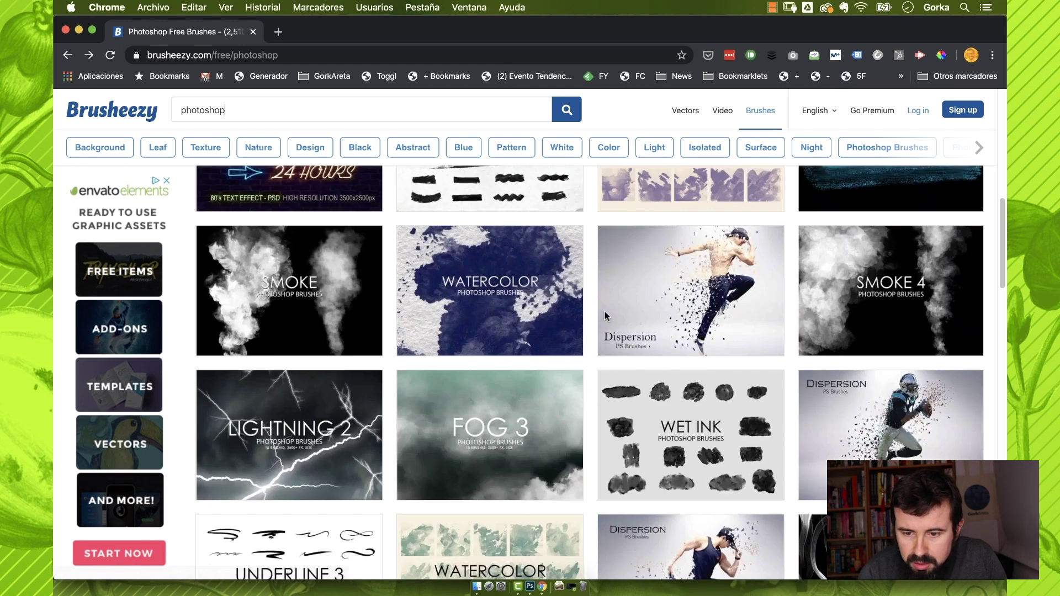
Download the Free Smoke Photoshop Brushes 4 set from Brusheezy and extract the zip archive in the Descargas folder.
{"action": "left_click", "coordinate": [828, 326]}
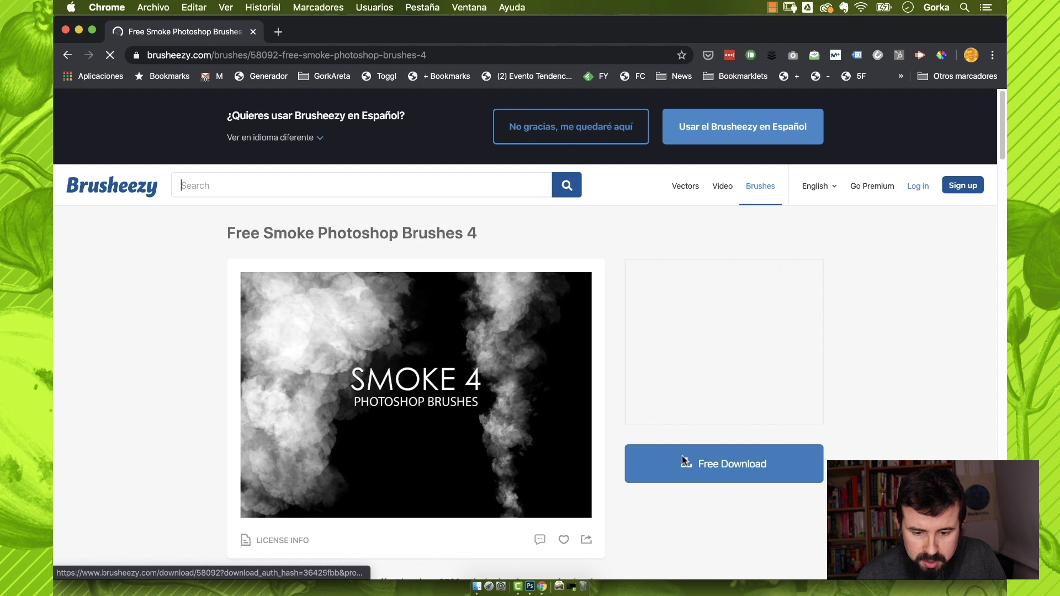
{"action": "left_click", "coordinate": [684, 461]}
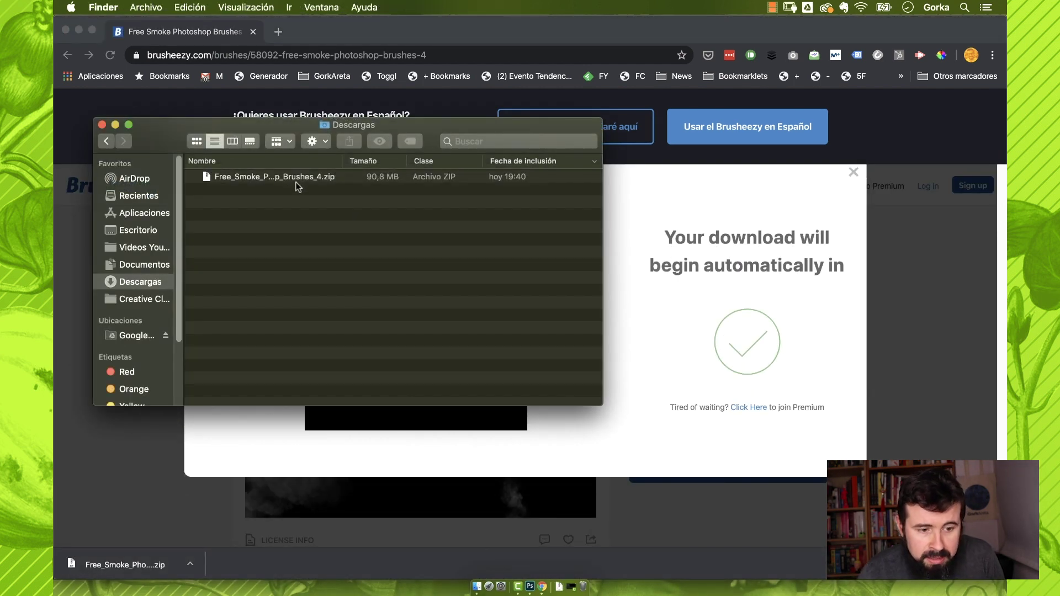
{"action": "double_click", "coordinate": [299, 177]}
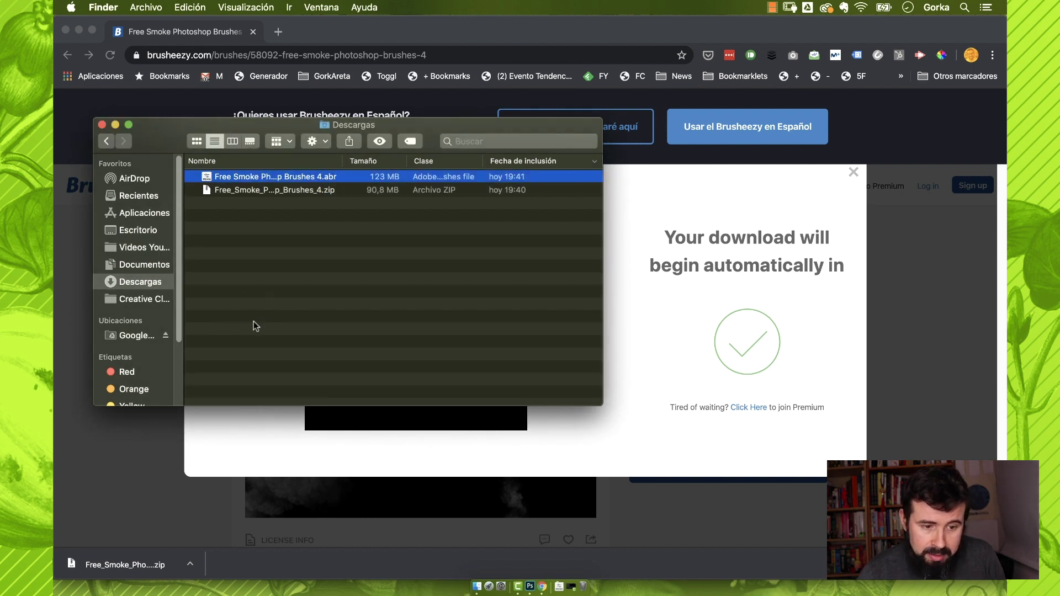
Switch to Photoshop and import Free Smoke Photoshop Brushes 4.abr from the Descargas folder into the brush presets.
{"action": "left_click", "coordinate": [529, 586]}
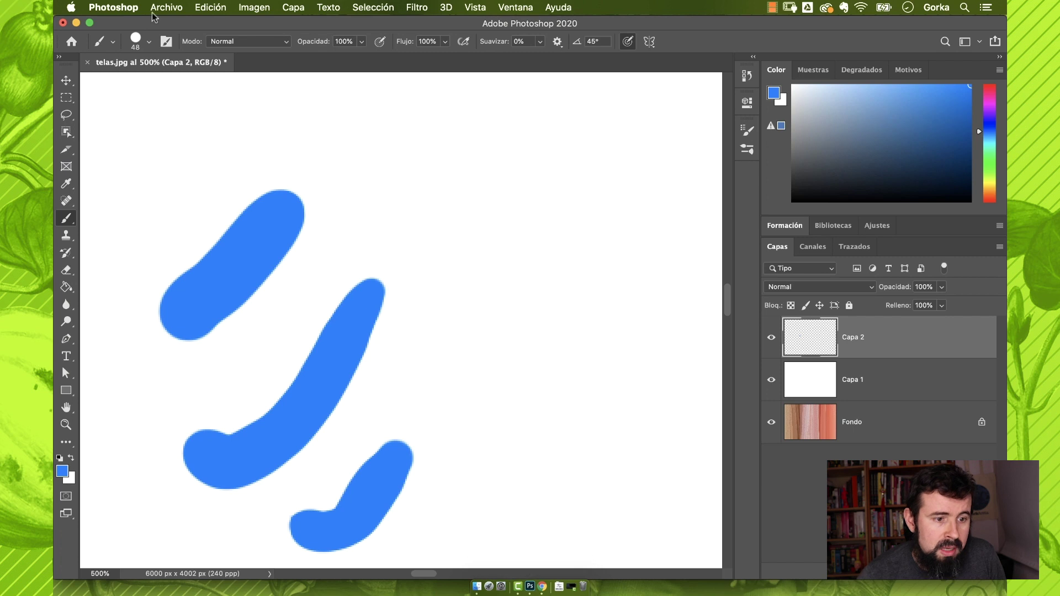
{"action": "left_click", "coordinate": [149, 42]}
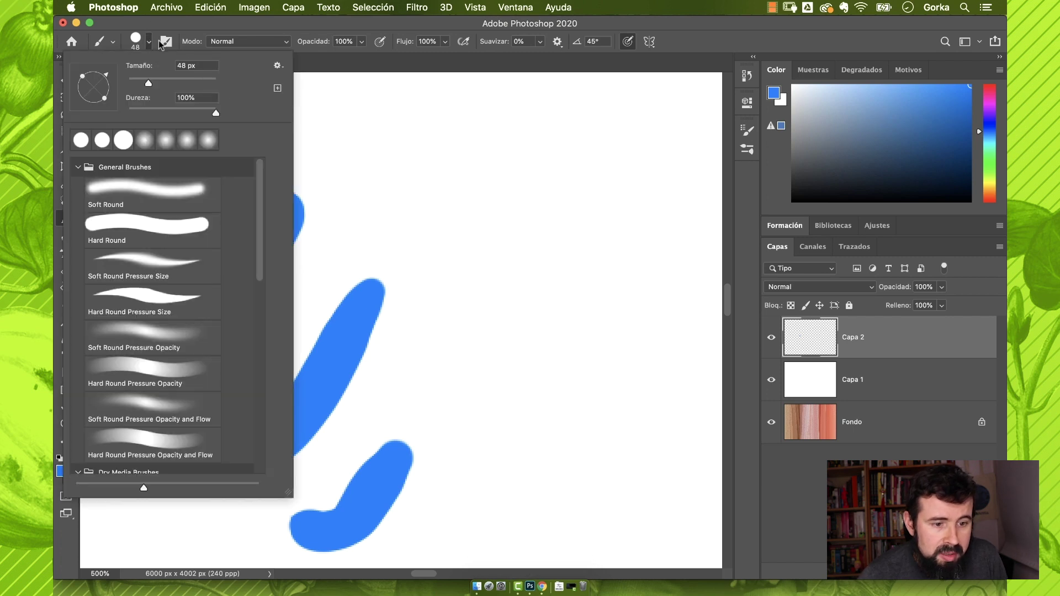
{"action": "left_click", "coordinate": [277, 66]}
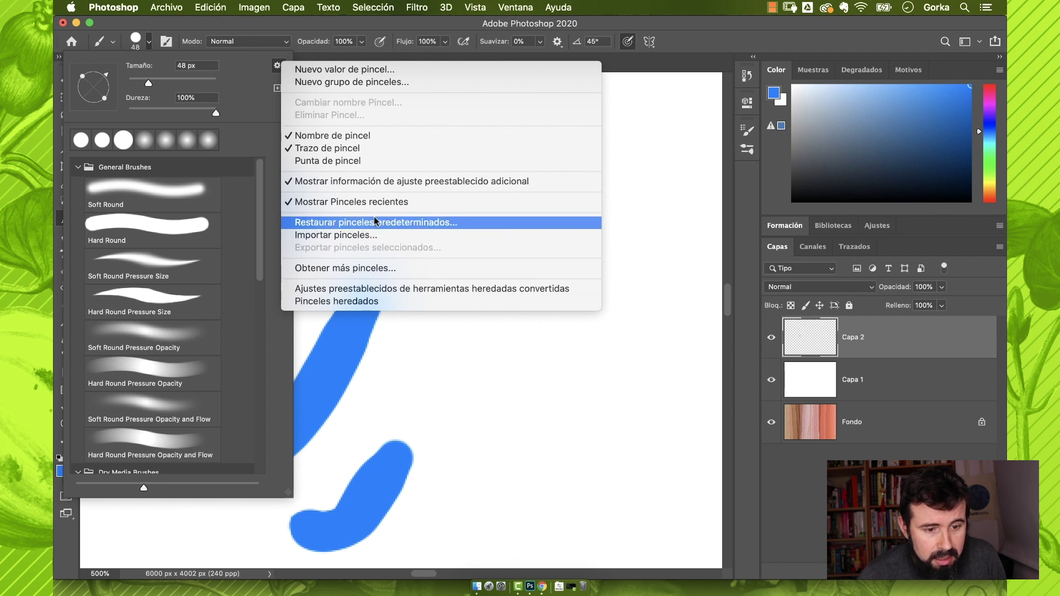
{"action": "left_click", "coordinate": [362, 235]}
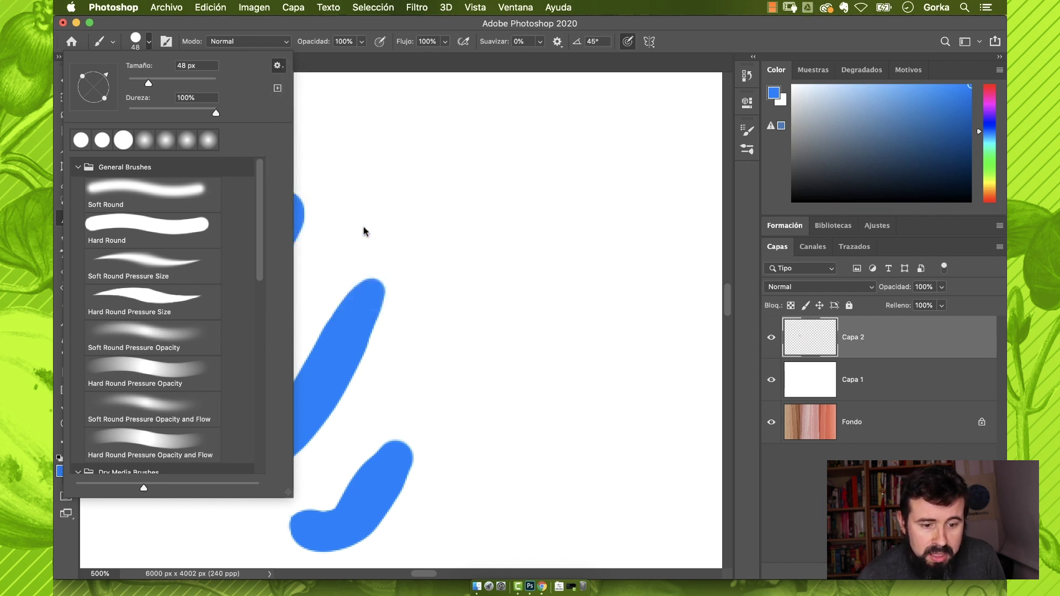
{"action": "left_click", "coordinate": [318, 221]}
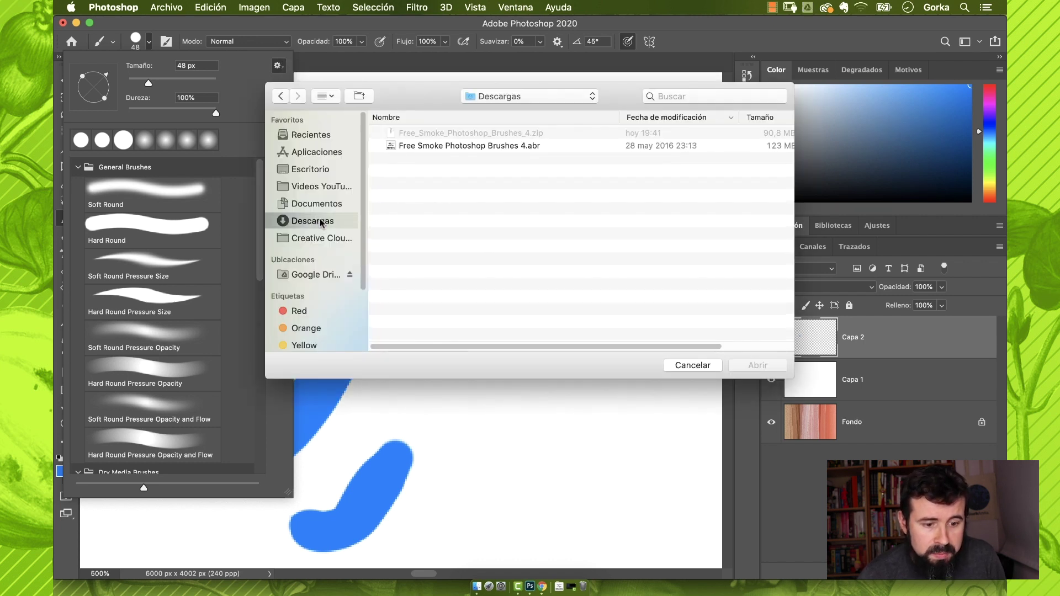
{"action": "left_click", "coordinate": [490, 146]}
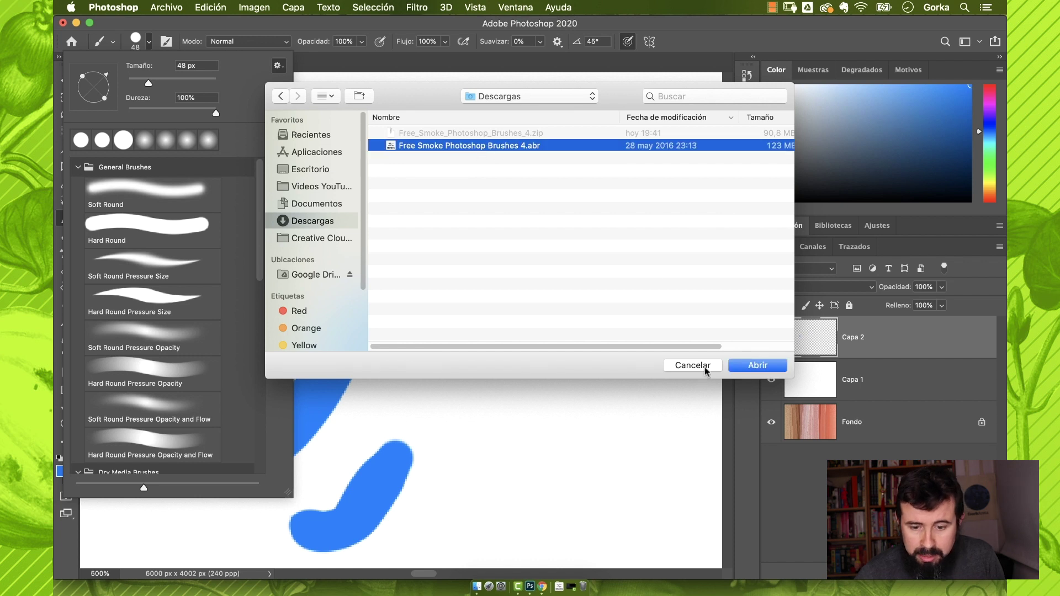
{"action": "left_click", "coordinate": [751, 364]}
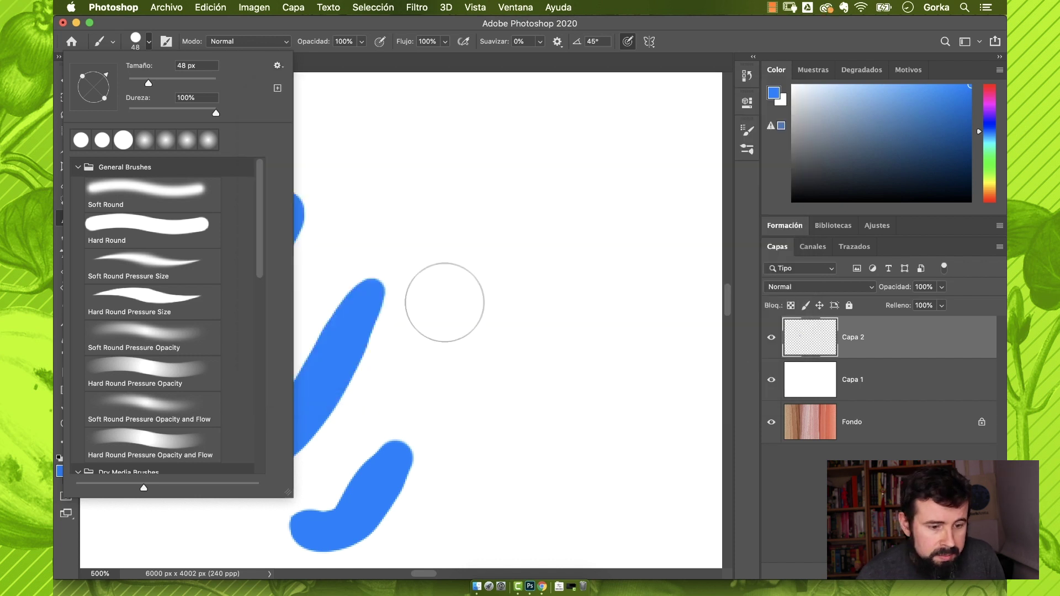
Expand the Free Smoke Photoshop Brushes 4 group and select smoke brush 51.
{"action": "scroll", "coordinate": [260, 196], "scroll_direction": "down", "scroll_amount": 15}
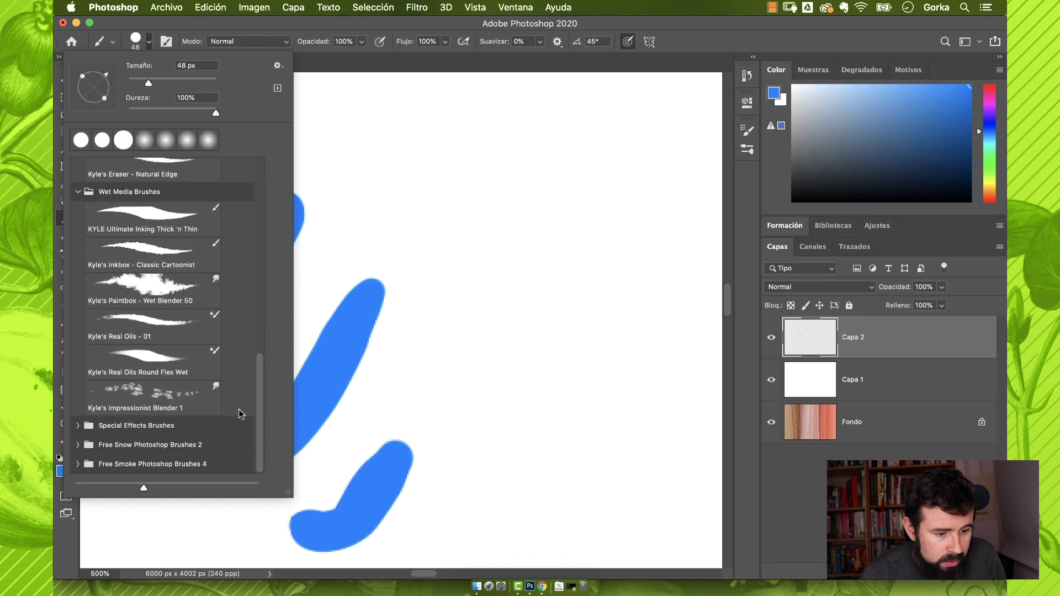
{"action": "left_click", "coordinate": [78, 464]}
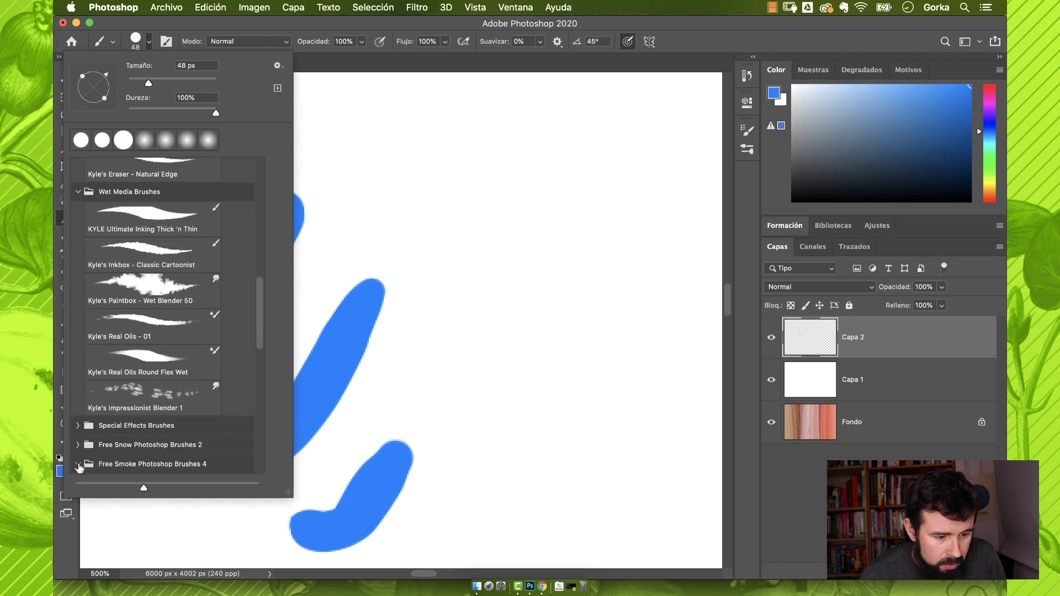
{"action": "scroll", "coordinate": [139, 468], "scroll_direction": "down", "scroll_amount": 6}
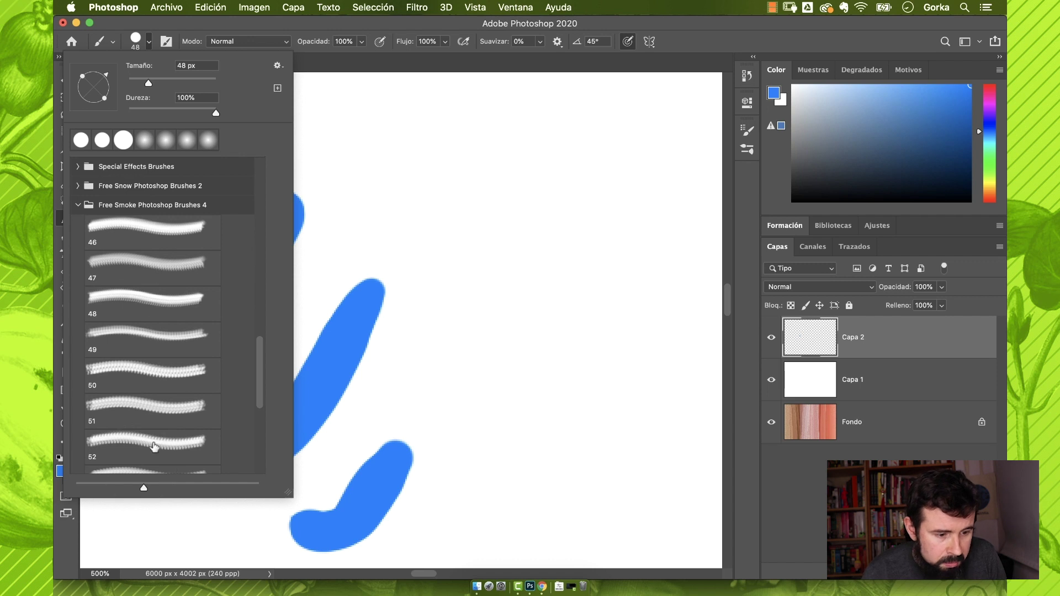
{"action": "left_click", "coordinate": [122, 406]}
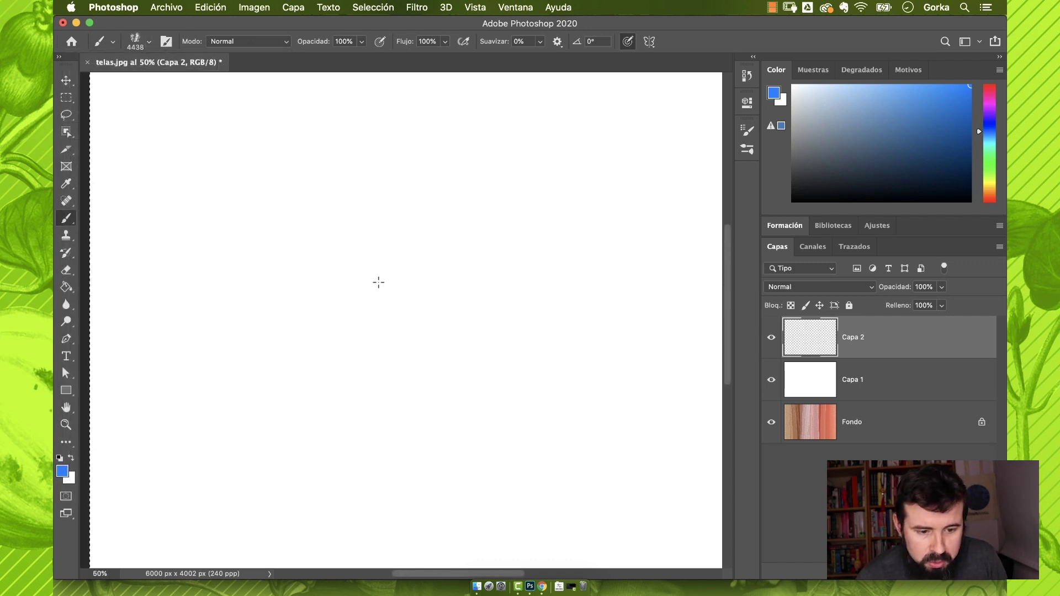
Paint trial blue strokes on Capa 2 with the imported smoke brush.
{"action": "left_click", "coordinate": [379, 282]}
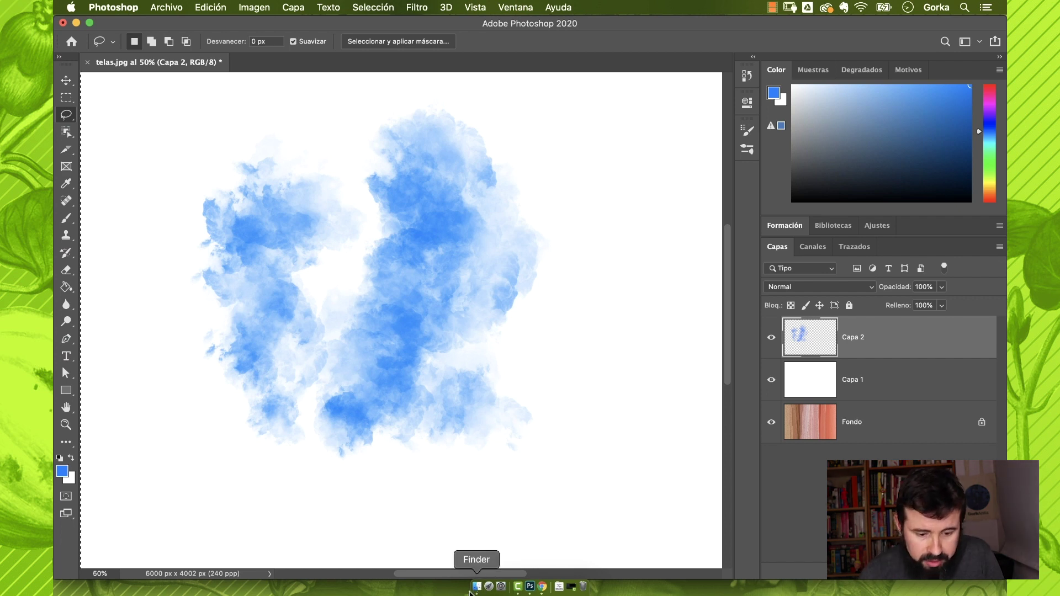
Open julian.psd from Finder in Photoshop and hide its white Fondo layer.
{"action": "left_click", "coordinate": [477, 586]}
{"action": "left_click_drag", "start_coordinate": [236, 177], "coordinate": [530, 587]}
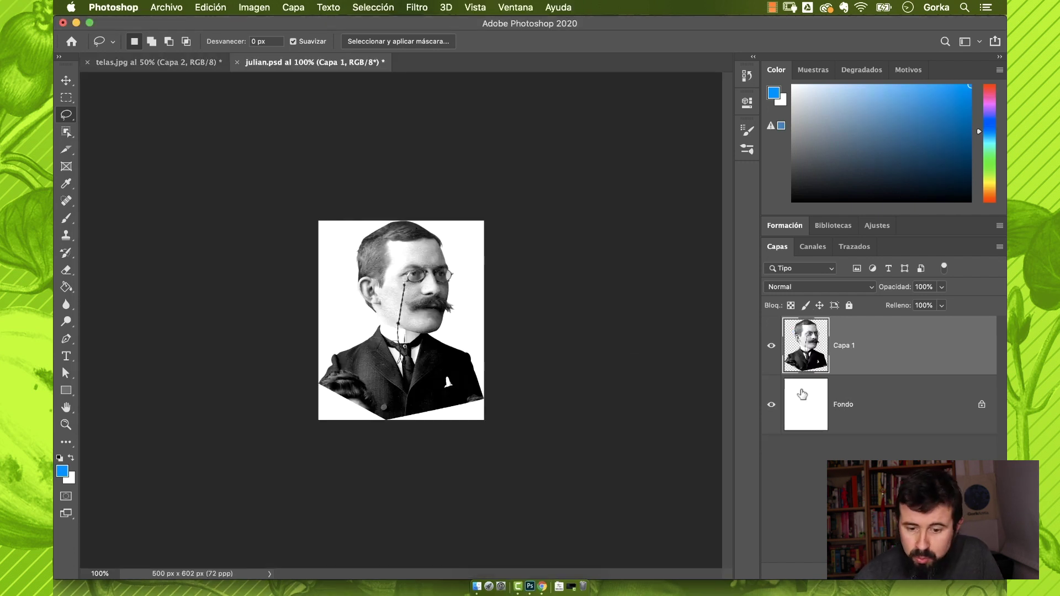
{"action": "left_click", "coordinate": [771, 405]}
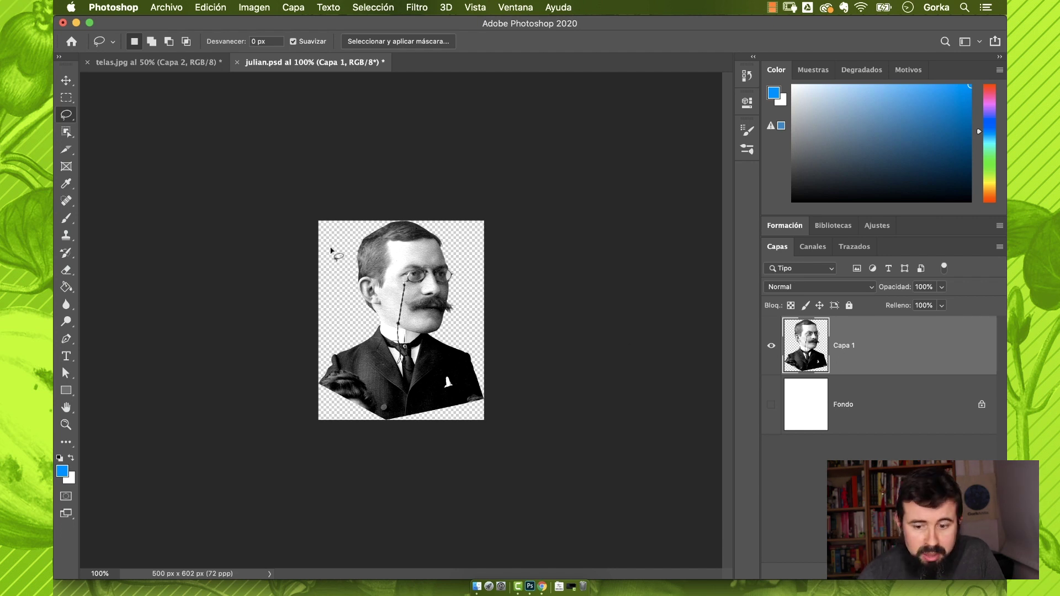
Define the cut-out portrait as a brush preset named bigote and activate the Brush tool.
{"action": "left_click", "coordinate": [215, 5]}
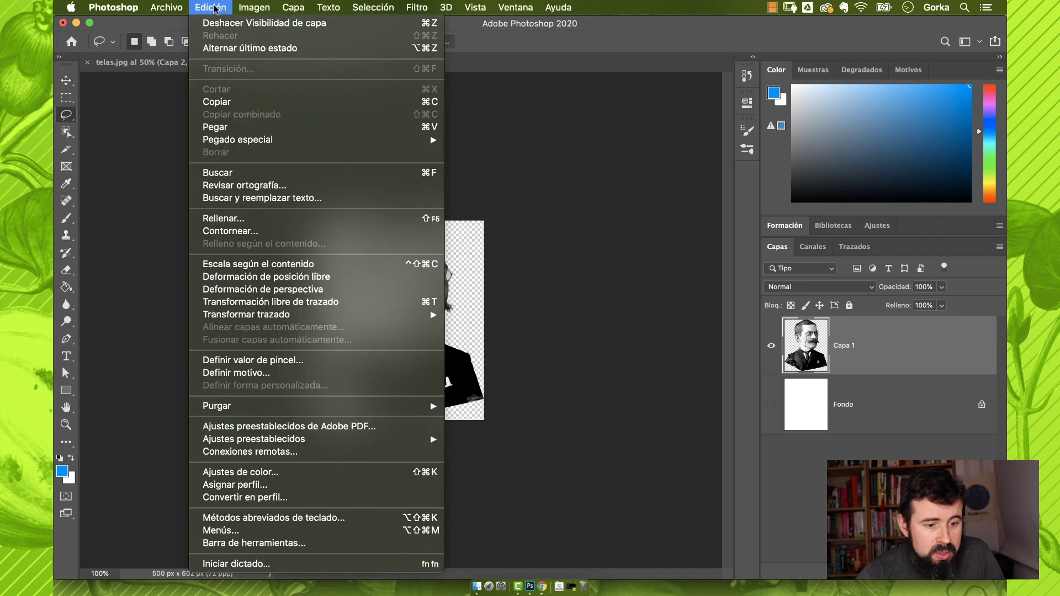
{"action": "left_click", "coordinate": [277, 361]}
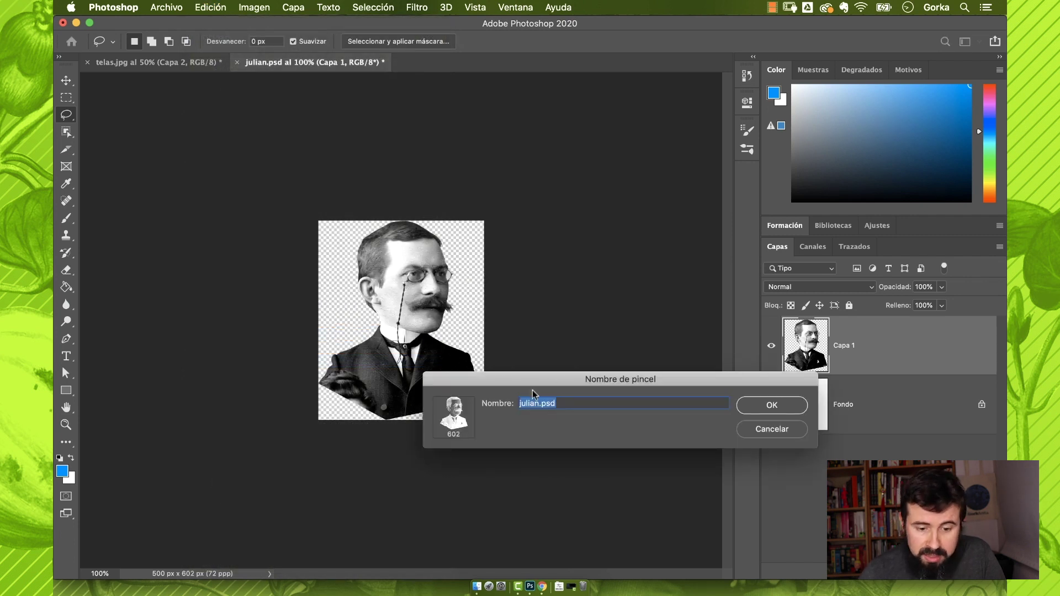
{"action": "type", "text": "bigote"}
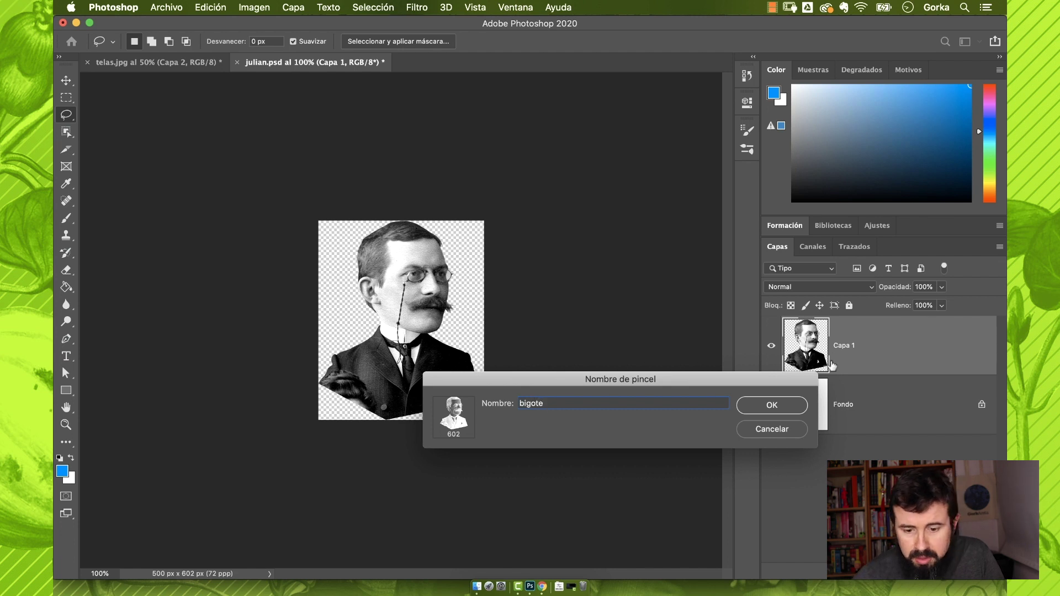
{"action": "left_click", "coordinate": [771, 404]}
{"action": "key", "text": "b"}
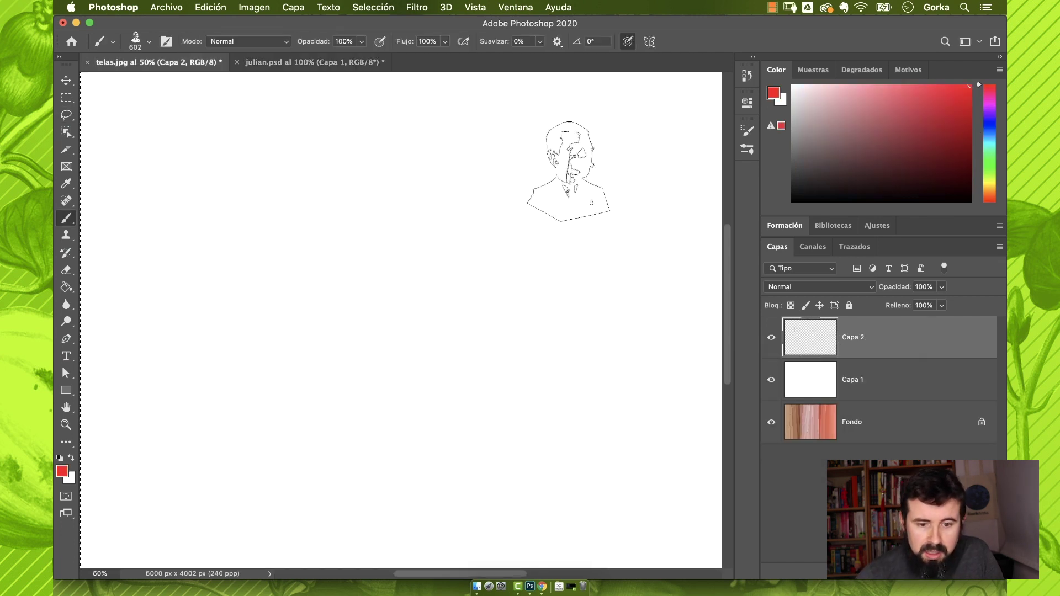
Stamp several red portraits of varying size across Capa 2 of telas.jpg with the bigote brush.
{"action": "left_click", "coordinate": [569, 165]}
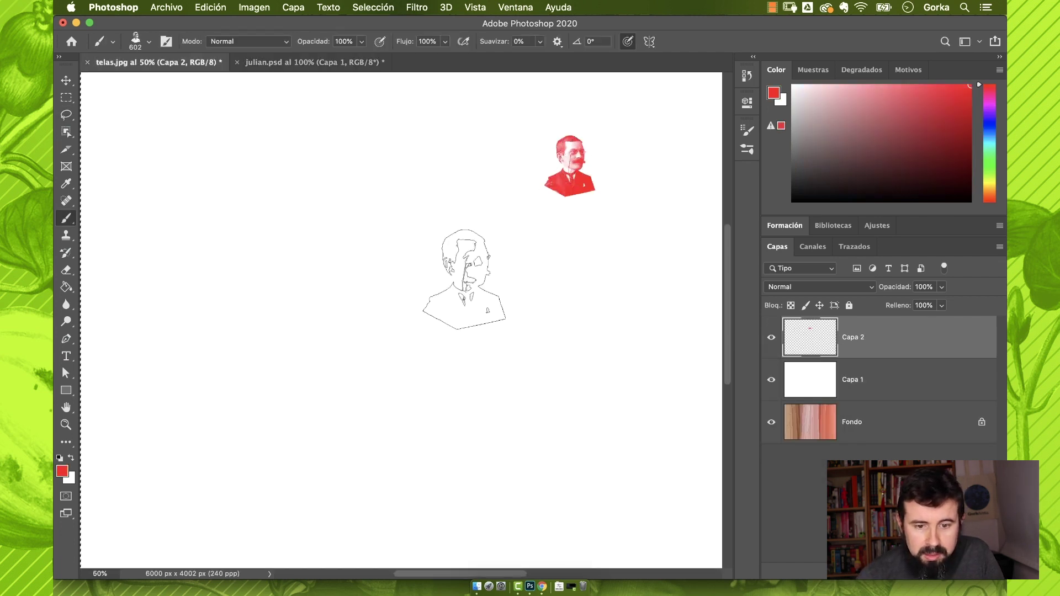
{"action": "left_click", "coordinate": [456, 290]}
{"action": "left_click", "coordinate": [340, 176]}
{"action": "left_click_drag", "start_coordinate": [216, 283], "coordinate": [247, 289]}
{"action": "left_click_drag", "start_coordinate": [390, 436], "coordinate": [391, 457]}
{"action": "left_click", "coordinate": [528, 381]}
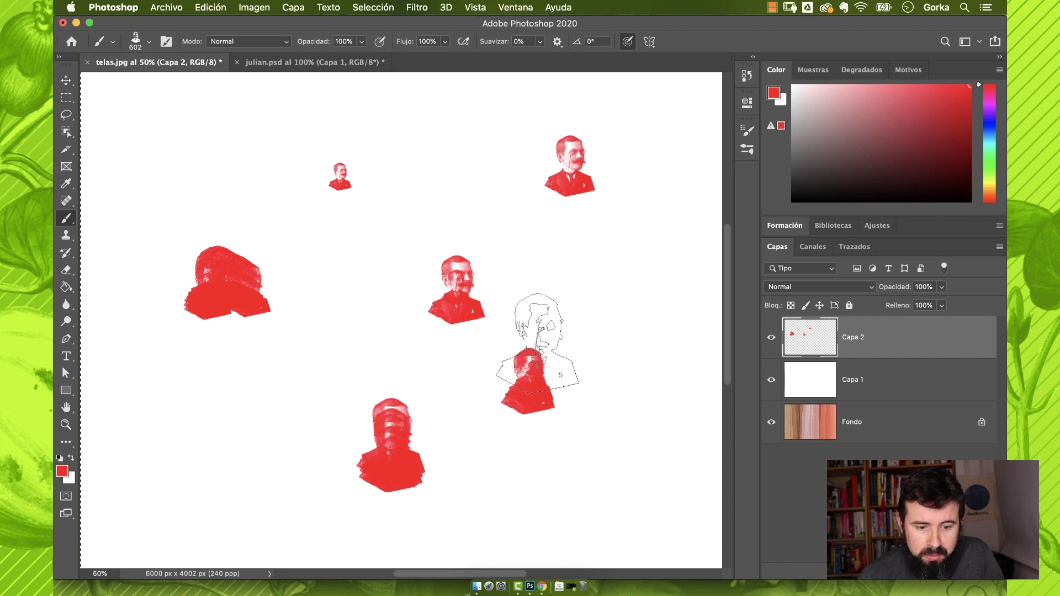
{"action": "left_click", "coordinate": [574, 318]}
{"action": "left_click", "coordinate": [186, 471]}
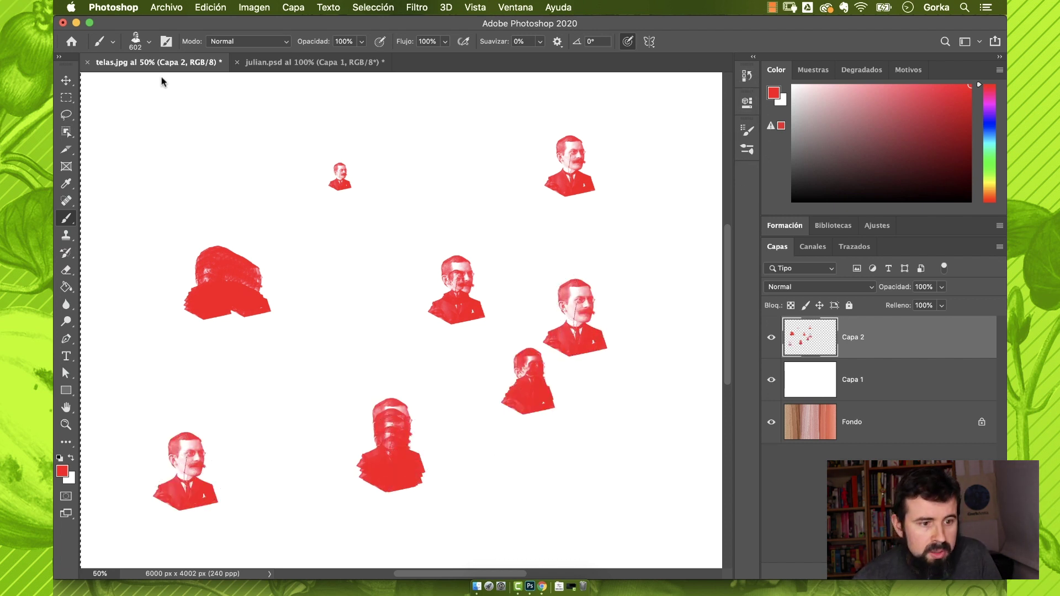
Configure the bigote brush with 52% angle jitter, wider spacing between the portraits, and color dynamics enabled.
{"action": "left_click", "coordinate": [166, 42]}
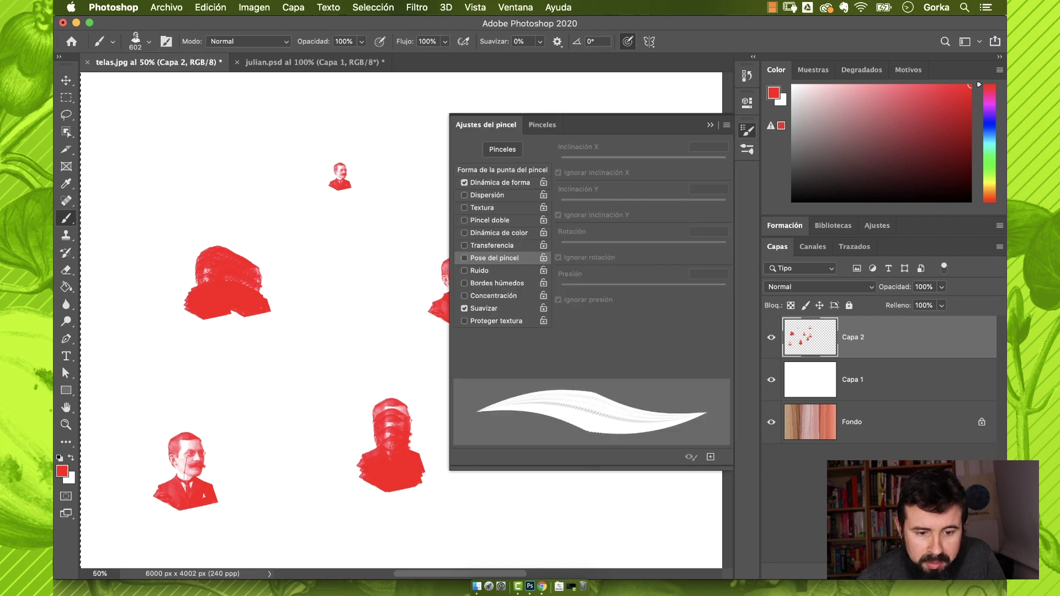
{"action": "left_click", "coordinate": [499, 182]}
{"action": "left_click_drag", "start_coordinate": [561, 262], "coordinate": [645, 268]}
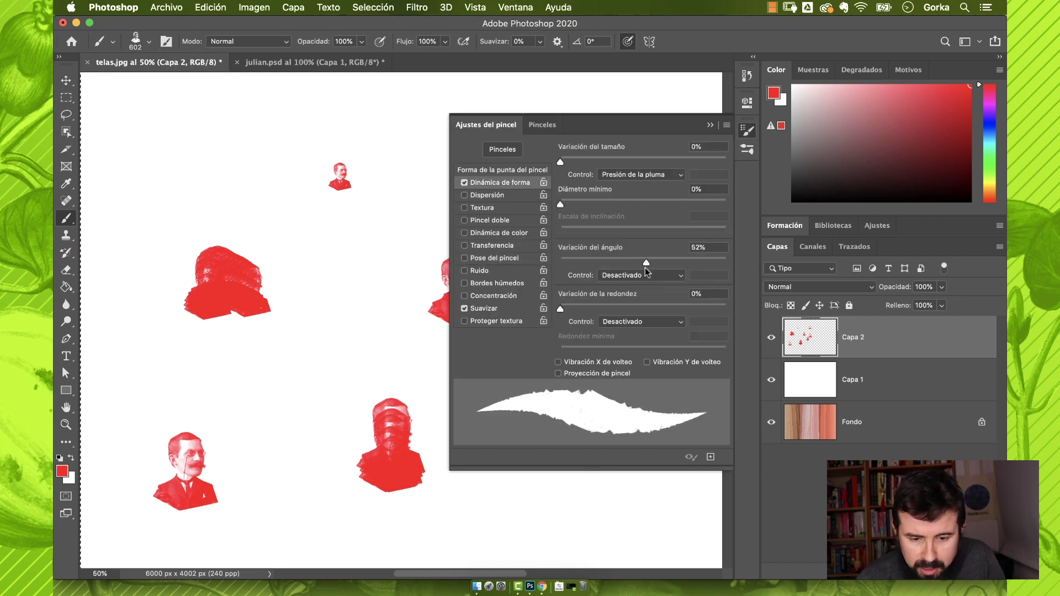
{"action": "left_click", "coordinate": [491, 170]}
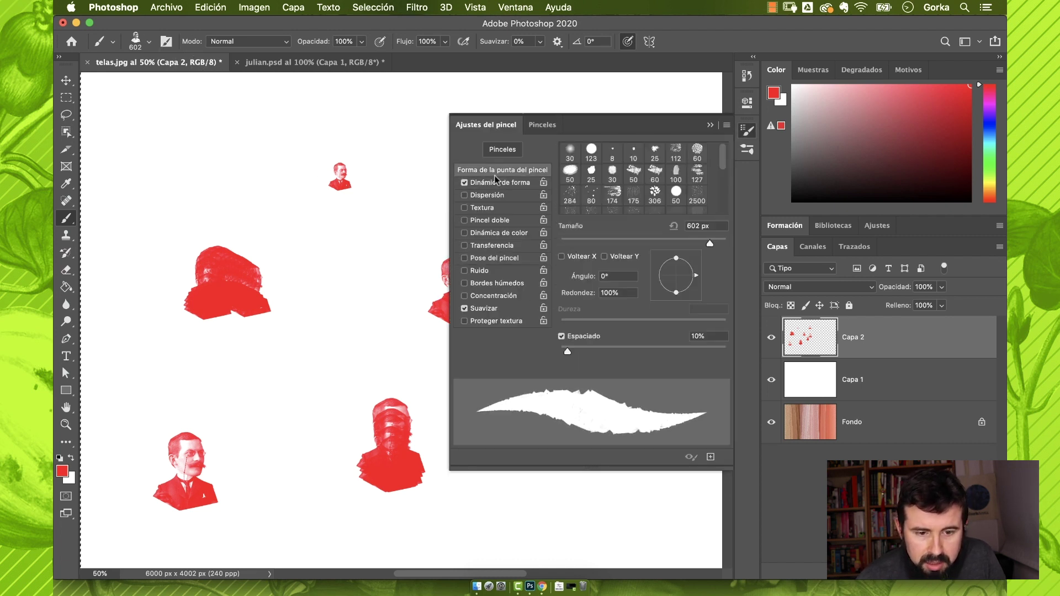
{"action": "left_click_drag", "start_coordinate": [567, 351], "coordinate": [625, 351]}
{"action": "left_click", "coordinate": [502, 233]}
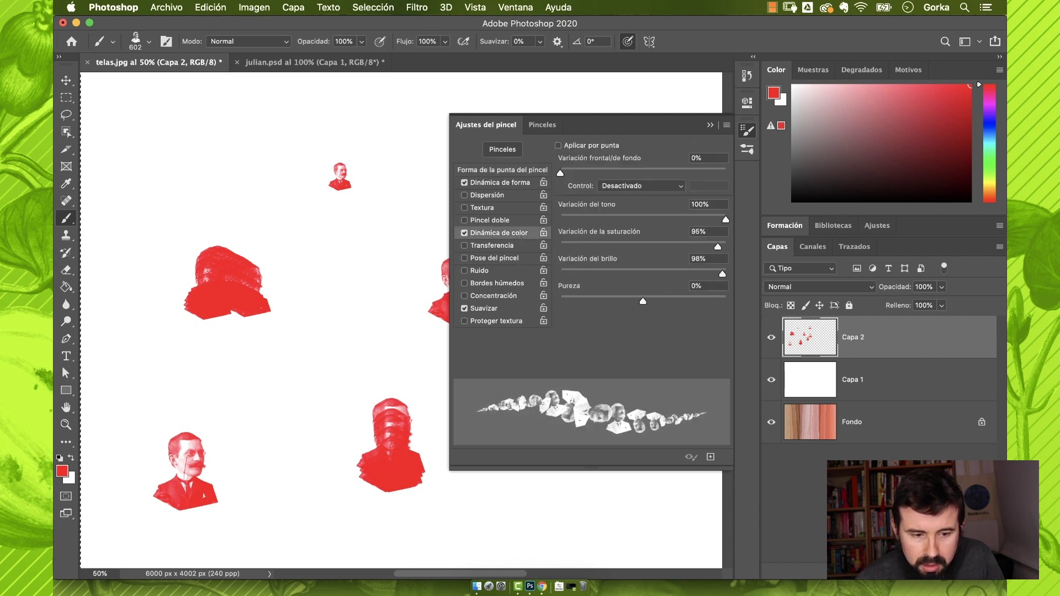
Paint trial strokes of rotated, multicolored portraits all over Capa 2 and clear the layer.
{"action": "left_click", "coordinate": [265, 190]}
{"action": "left_click_drag", "start_coordinate": [287, 225], "coordinate": [326, 295]}
{"action": "left_click_drag", "start_coordinate": [293, 349], "coordinate": [194, 350]}
{"action": "left_click_drag", "start_coordinate": [175, 319], "coordinate": [174, 298]}
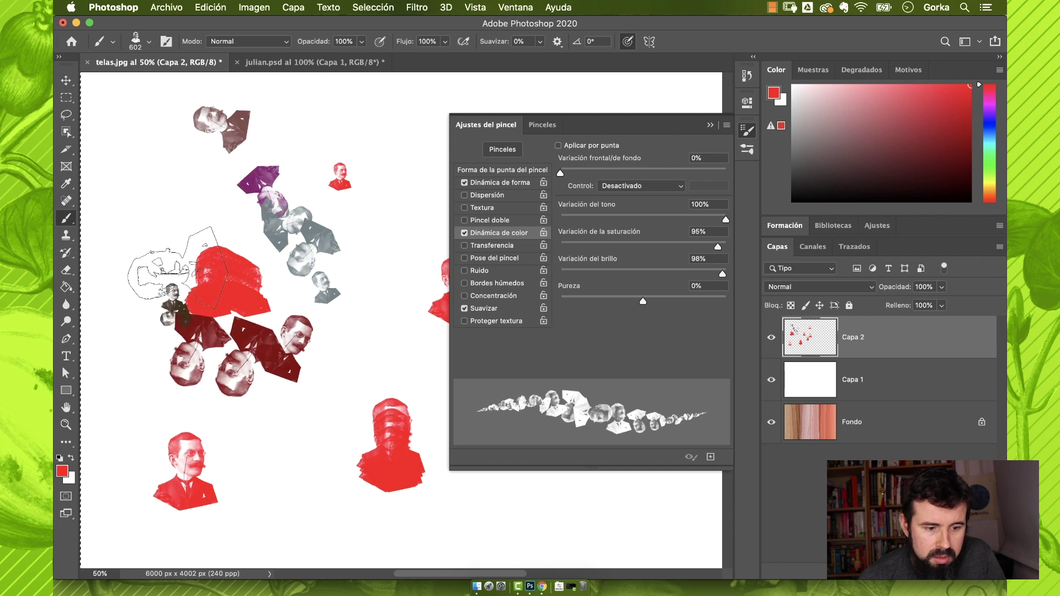
{"action": "left_click_drag", "start_coordinate": [367, 113], "coordinate": [393, 173]}
{"action": "left_click_drag", "start_coordinate": [345, 272], "coordinate": [323, 380]}
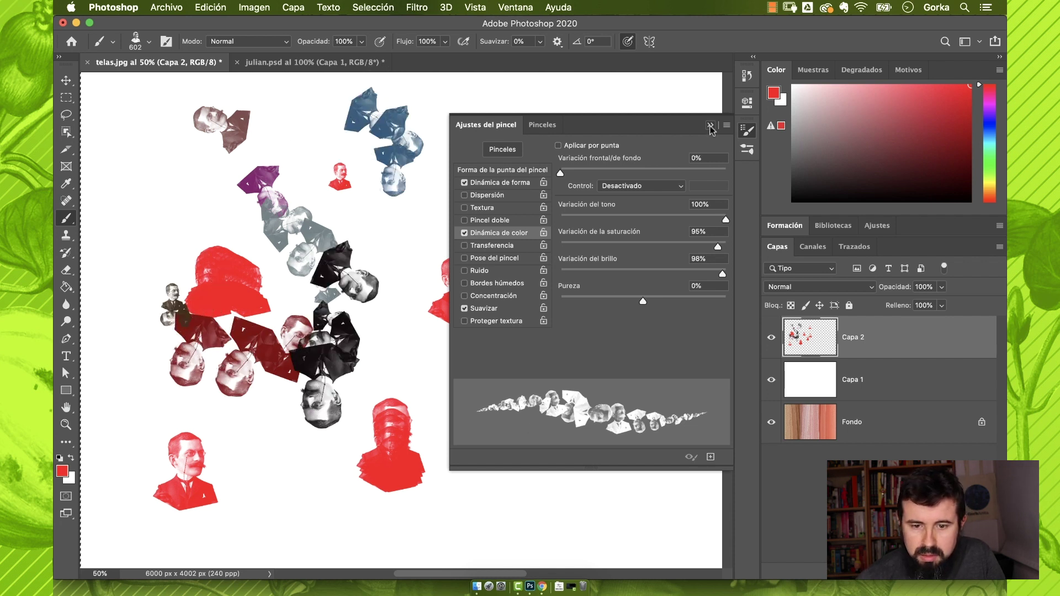
{"action": "left_click", "coordinate": [710, 127]}
{"action": "left_click_drag", "start_coordinate": [522, 192], "coordinate": [597, 153]}
{"action": "left_click_drag", "start_coordinate": [433, 224], "coordinate": [393, 248]}
{"action": "left_click_drag", "start_coordinate": [544, 456], "coordinate": [491, 520]}
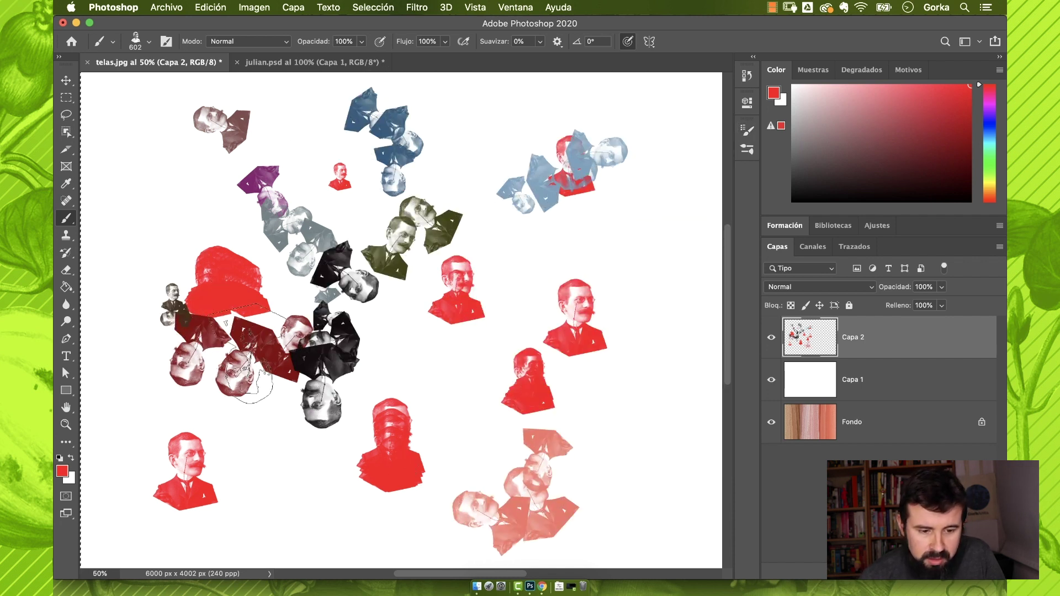
{"action": "left_click_drag", "start_coordinate": [188, 202], "coordinate": [190, 164]}
{"action": "left_click_drag", "start_coordinate": [239, 468], "coordinate": [334, 500]}
{"action": "left_click_drag", "start_coordinate": [569, 286], "coordinate": [620, 393]}
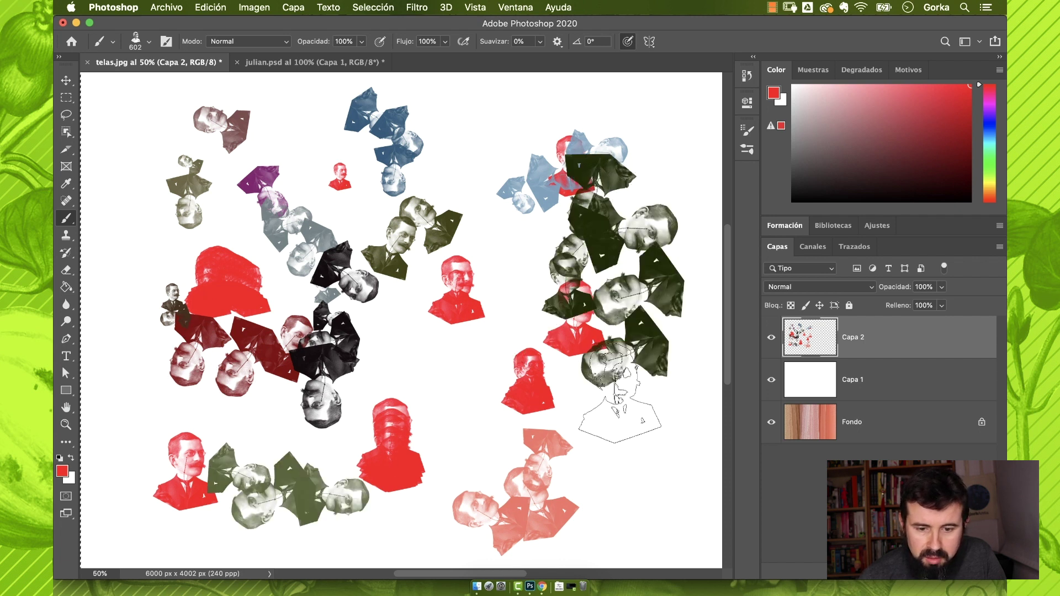
{"action": "left_click_drag", "start_coordinate": [623, 442], "coordinate": [601, 452]}
{"action": "left_click_drag", "start_coordinate": [416, 383], "coordinate": [382, 366]}
{"action": "key", "text": "Delete"}
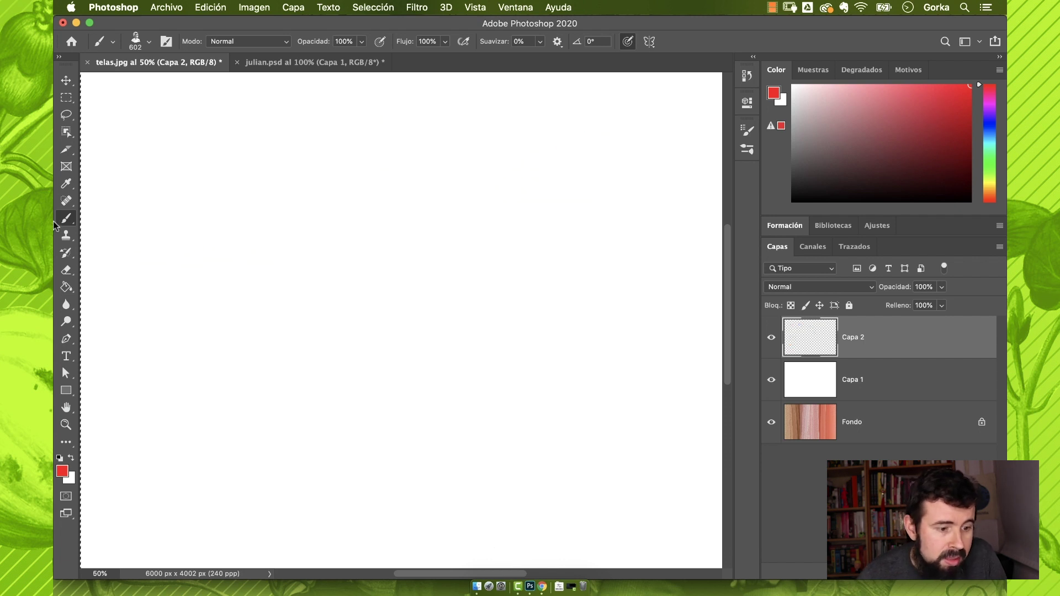
With the Pencil tool at 147 px, deselect the canvas and draw a curved red trial stroke on Capa 2.
{"action": "right_click", "coordinate": [62, 222]}
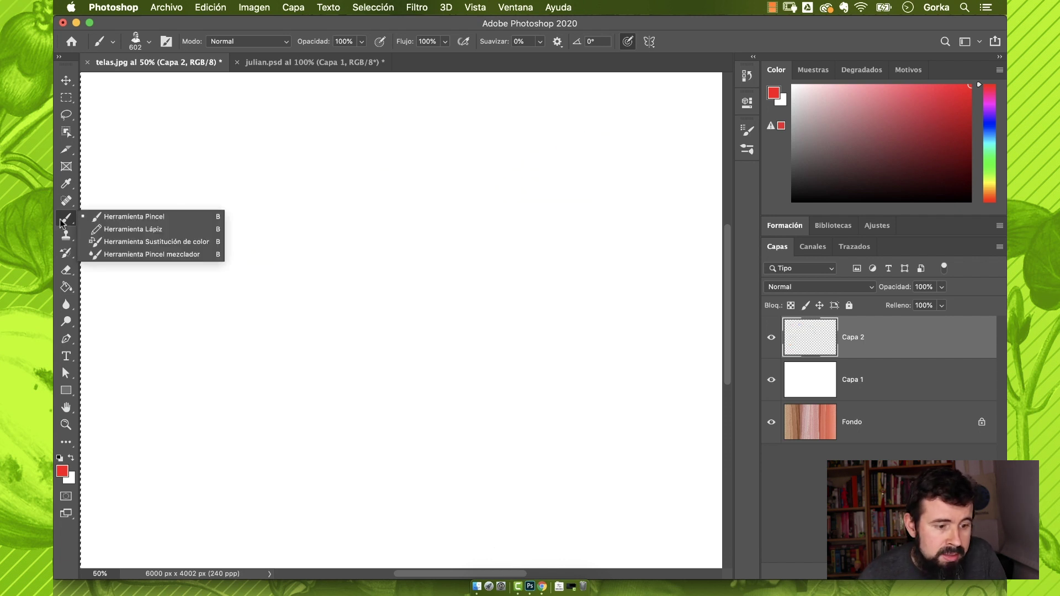
{"action": "left_click", "coordinate": [111, 232]}
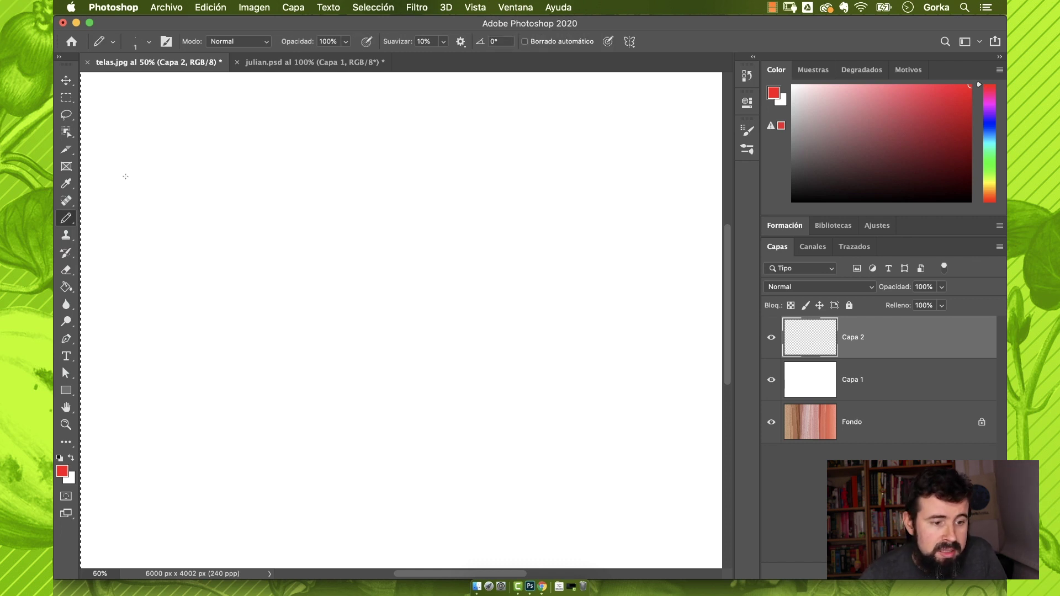
{"action": "key", "text": "super+d"}
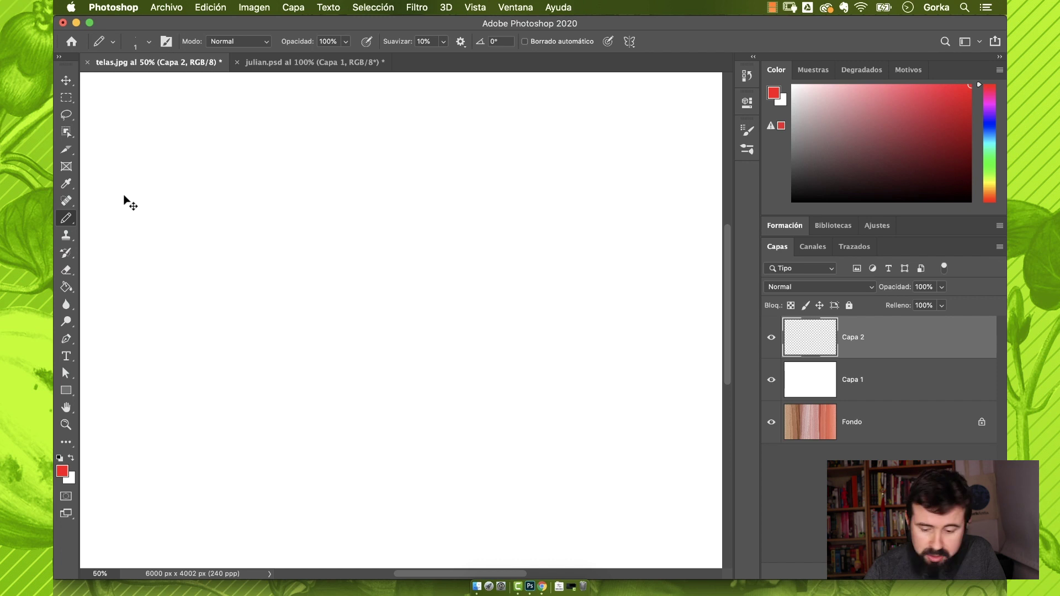
{"action": "key", "text": "super+1"}
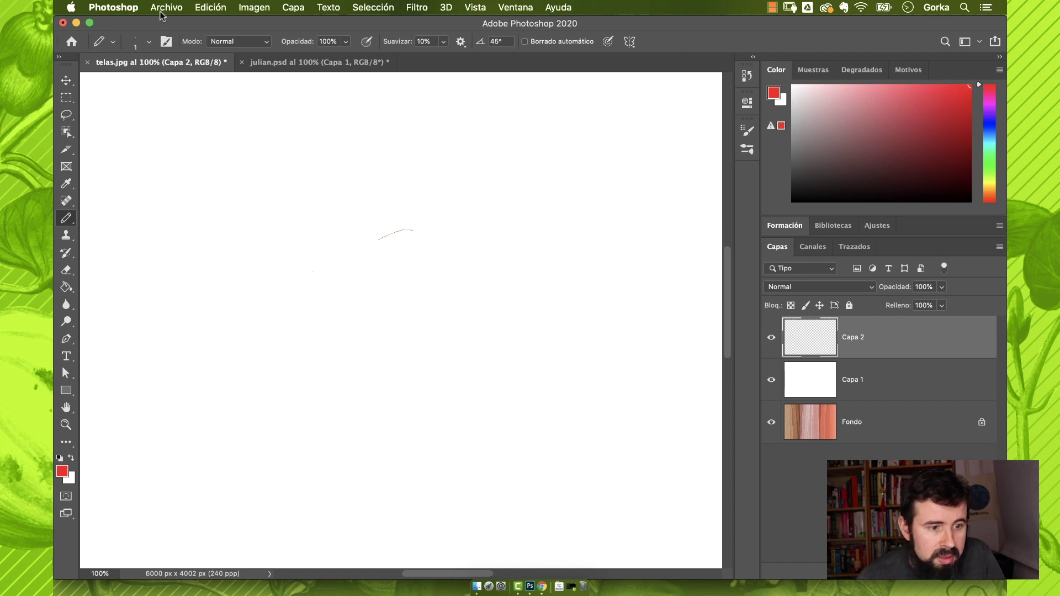
{"action": "left_click", "coordinate": [147, 42]}
{"action": "left_click", "coordinate": [185, 78]}
{"action": "mouse_move", "coordinate": [365, 217]}
{"action": "left_mouse_down"}
{"action": "mouse_move", "coordinate": [389, 216]}
{"action": "mouse_move", "coordinate": [430, 334]}
{"action": "mouse_move", "coordinate": [263, 286]}
{"action": "mouse_move", "coordinate": [254, 298]}
{"action": "left_mouse_up"}
Examine the edges of the red pencil stroke at up to 700% magnification.
{"action": "key", "text": "super+plus"}
{"action": "key", "text": "super+plus"}
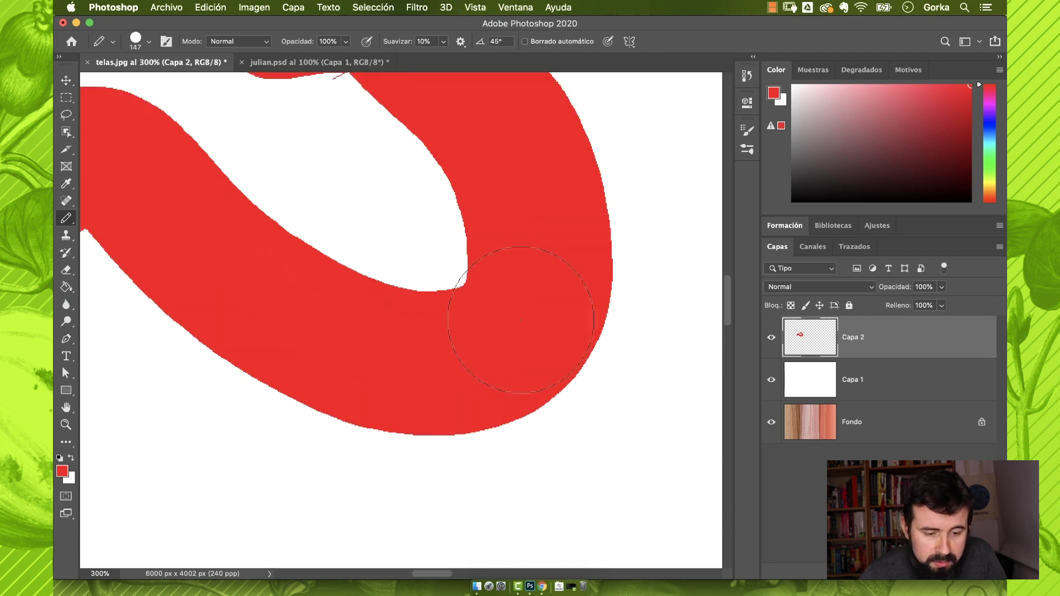
{"action": "key", "text": "super+plus"}
{"action": "key", "text": "super+plus"}
{"action": "key", "text": "super+plus"}
{"action": "key", "text": "super+plus"}
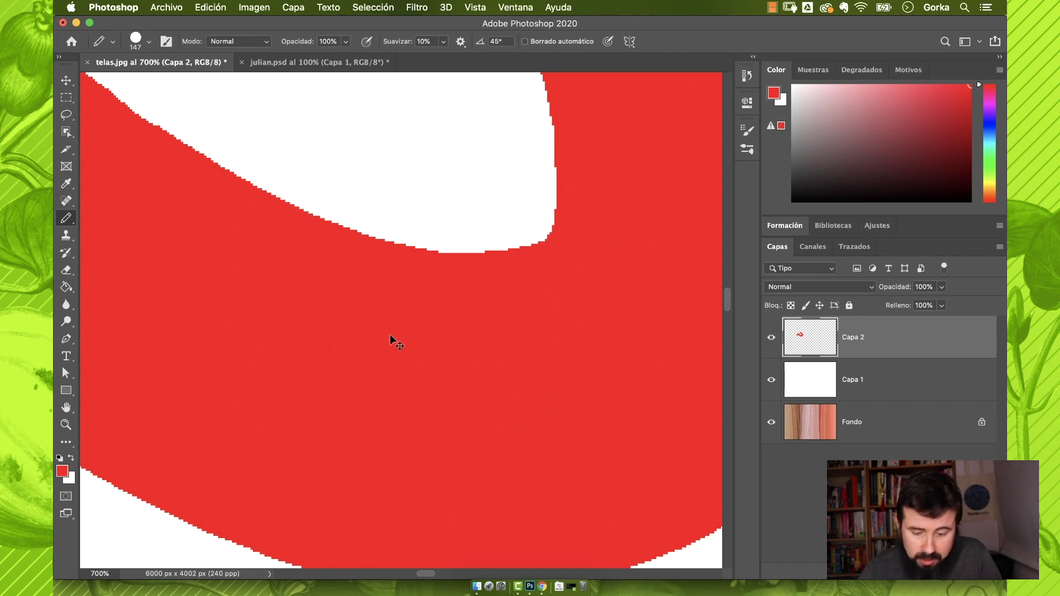
{"action": "key", "text": "super+minus"}
{"action": "key", "text": "super+minus"}
{"action": "key", "text": "super+minus"}
{"action": "key", "text": "super+minus"}
Clear the red pencil stroke and stamp the portrait once with the Pencil tool using the 602 px portrait tip.
{"action": "key", "text": "super+a"}
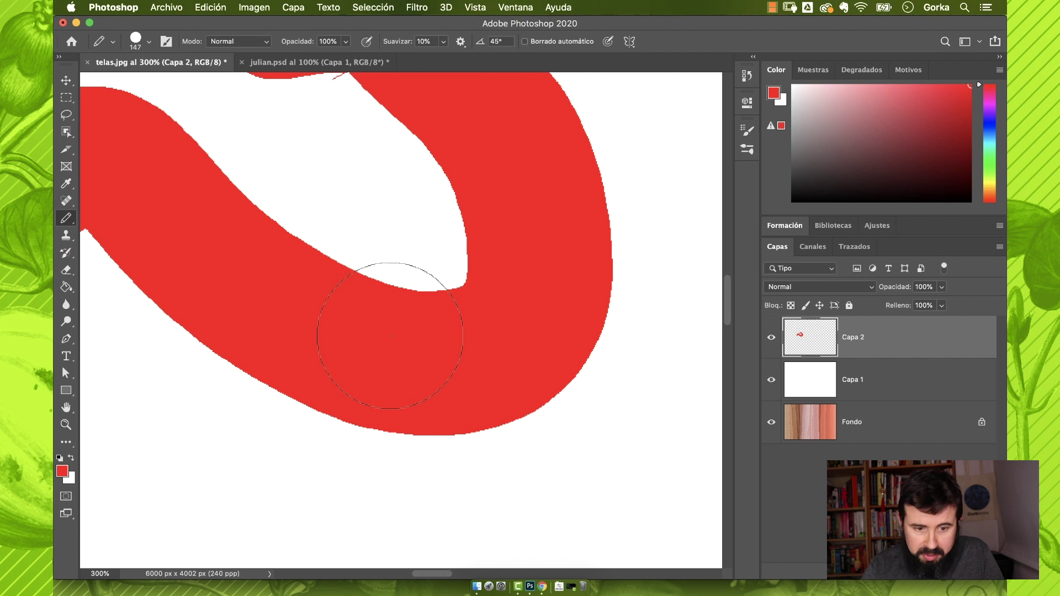
{"action": "key", "text": "Delete"}
{"action": "left_click", "coordinate": [148, 42]}
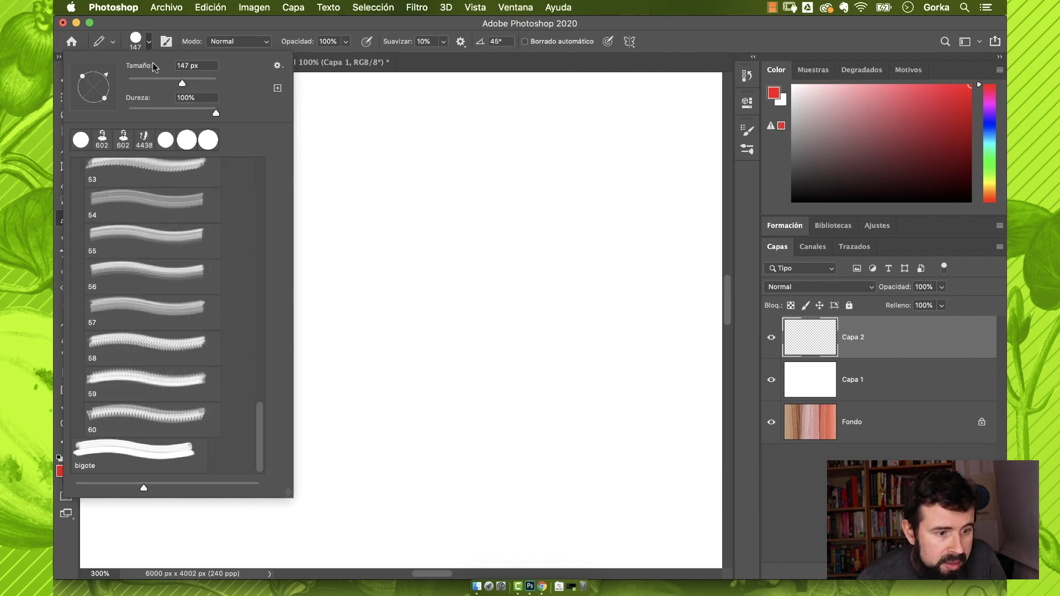
{"action": "left_click", "coordinate": [100, 145]}
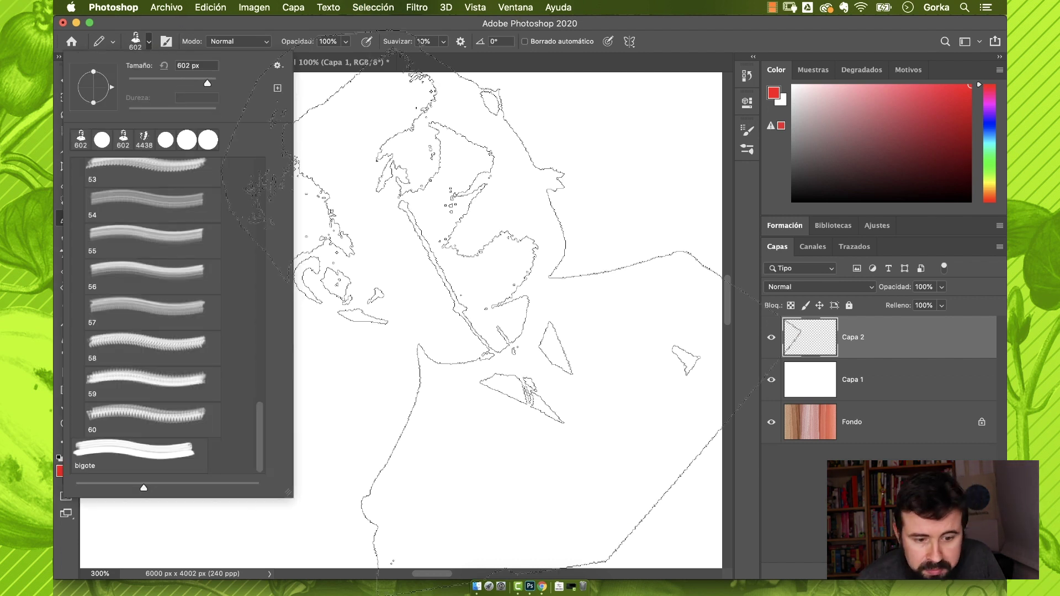
{"action": "left_click", "coordinate": [489, 301]}
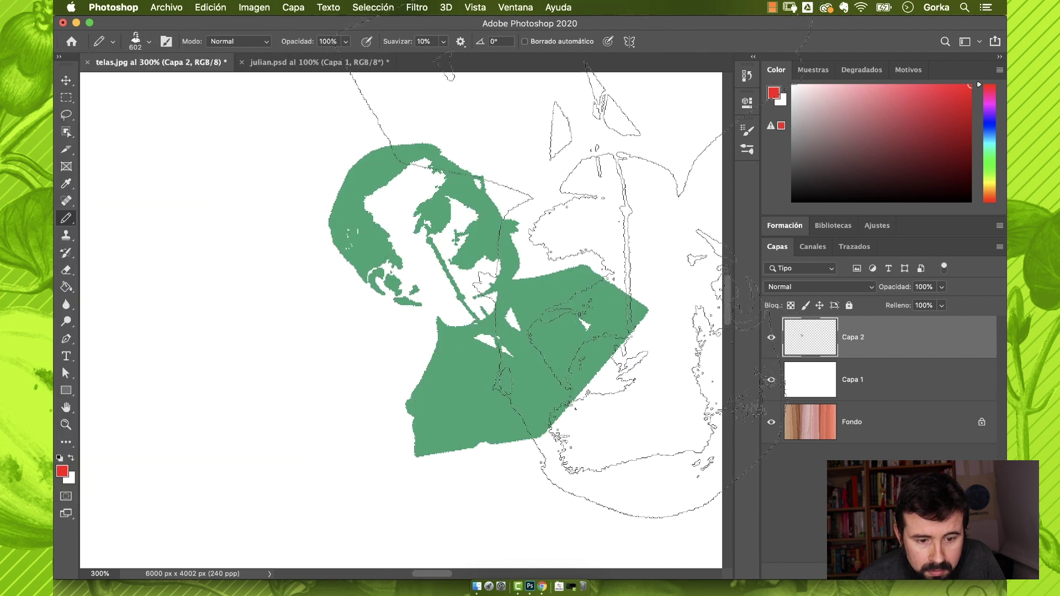
Examine the pixel edges of the pencil-stamped portrait at up to 1200% magnification and undo the stamp.
{"action": "key", "text": "super+plus"}
{"action": "key", "text": "super+plus"}
{"action": "key", "text": "super+plus"}
{"action": "key", "text": "super+plus"}
{"action": "key", "text": "super+plus"}
{"action": "key", "text": "super+plus"}
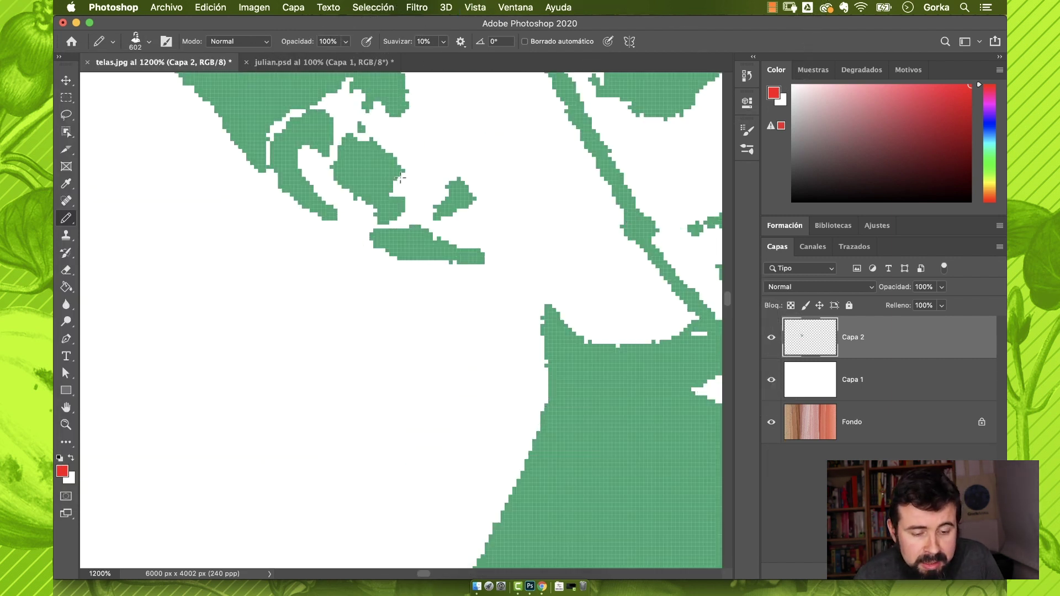
{"action": "key", "text": "super+minus"}
{"action": "key", "text": "super+minus"}
{"action": "key", "text": "super+minus"}
{"action": "key", "text": "super+minus"}
{"action": "key", "text": "super+minus"}
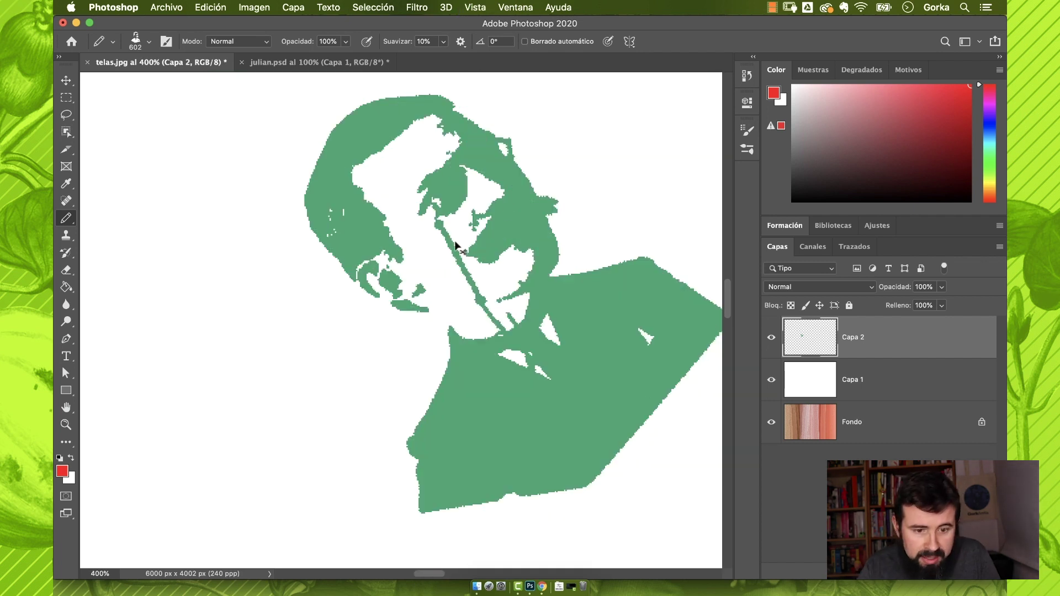
{"action": "key", "text": "super+plus"}
{"action": "key", "text": "super+plus"}
{"action": "key", "text": "super+plus"}
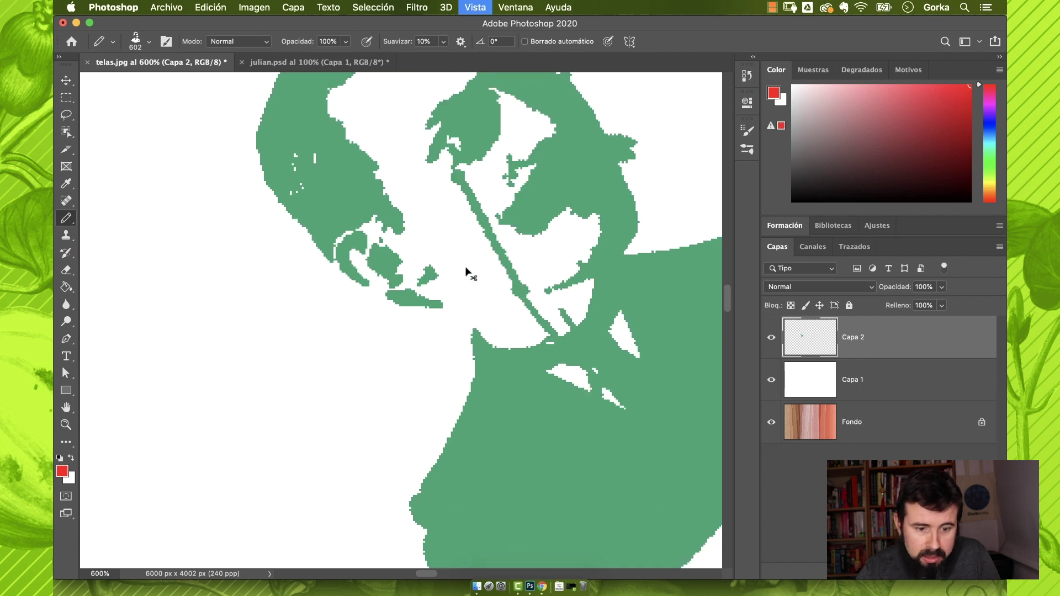
{"action": "key", "text": "super+z"}
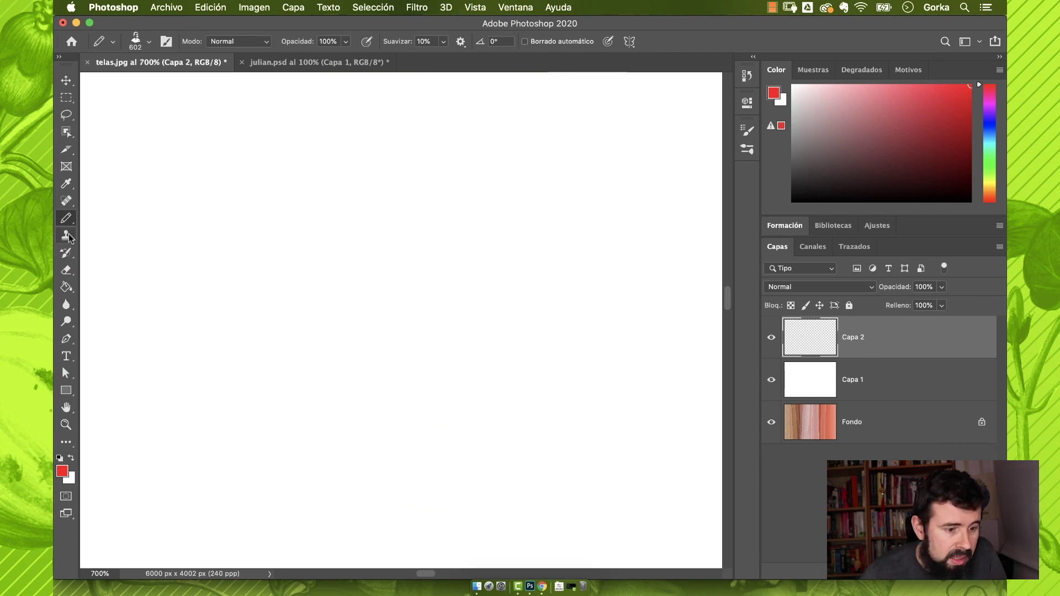
Fill Capa 1 with the red foreground colour using the Paint Bucket tool.
{"action": "left_click", "coordinate": [66, 270]}
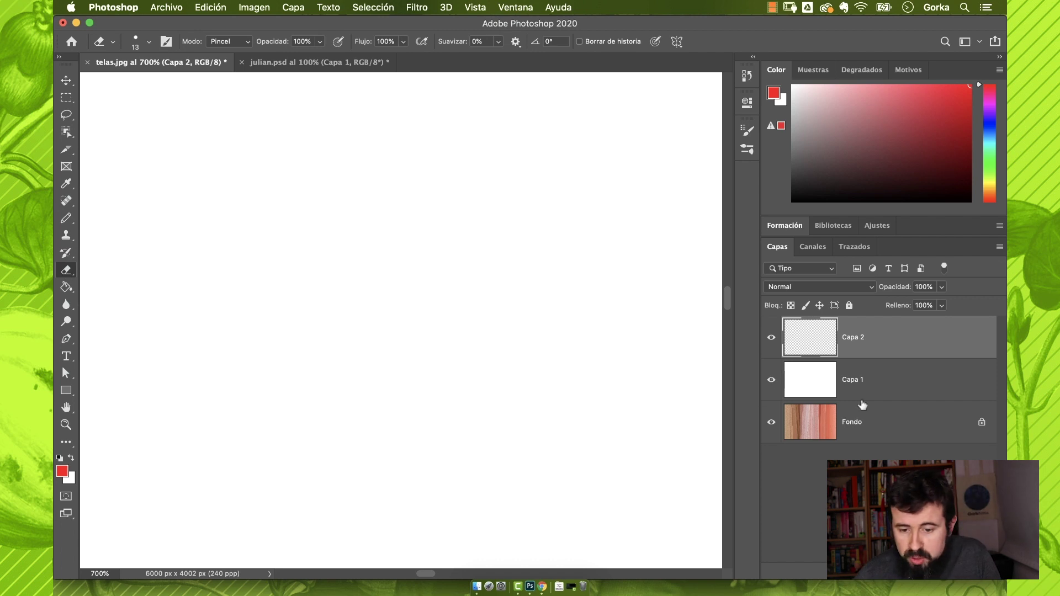
{"action": "left_click", "coordinate": [839, 420]}
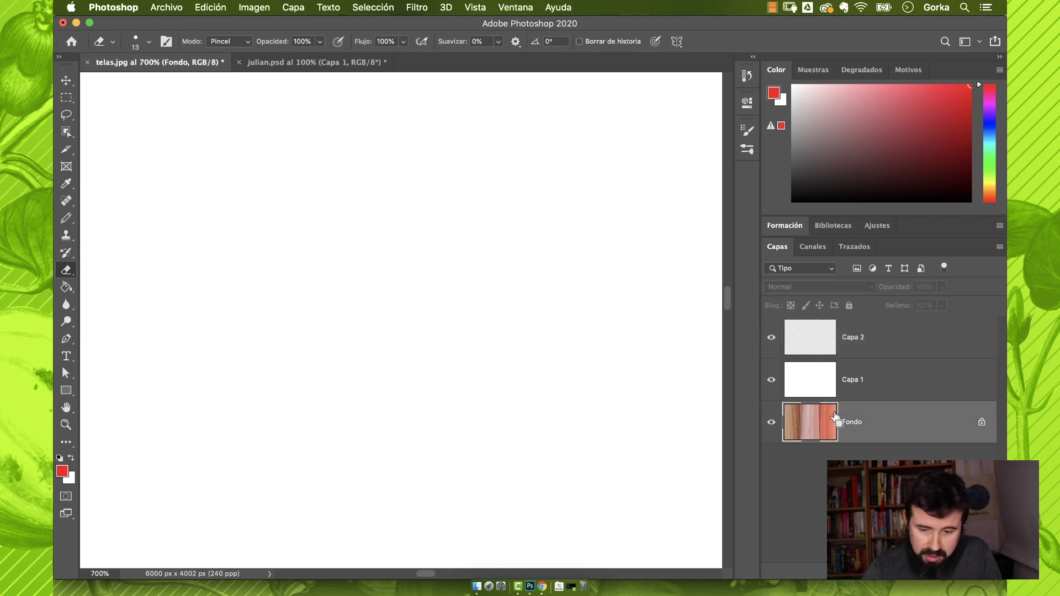
{"action": "left_click", "coordinate": [824, 392]}
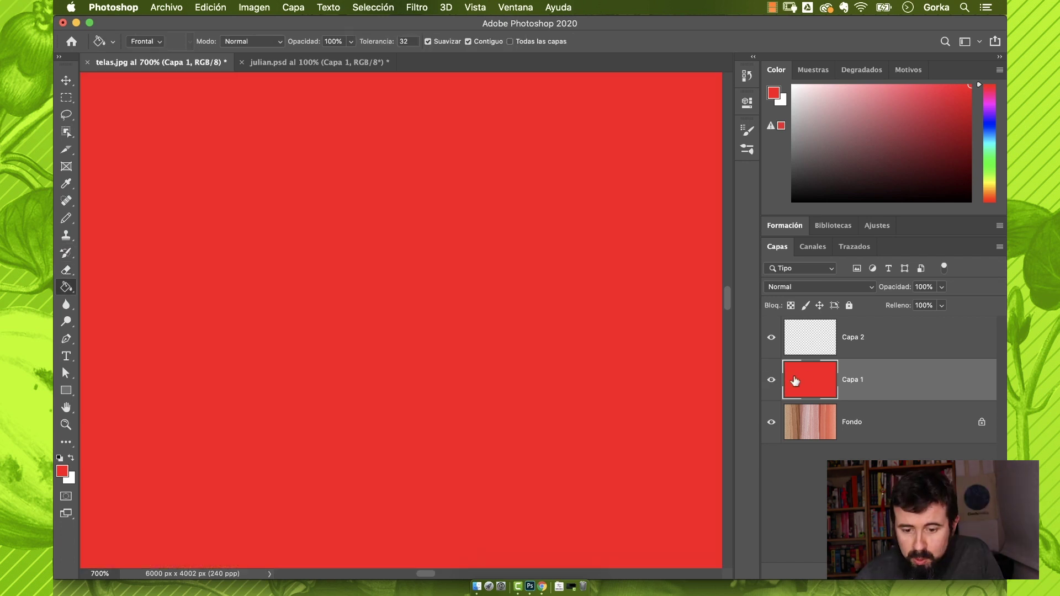
Hide Capa 1 to view the fabric photo beneath at 66.67% magnification, and show the layer again.
{"action": "left_click", "coordinate": [771, 382]}
{"action": "key", "text": "super+minus"}
{"action": "key", "text": "super+minus"}
{"action": "key", "text": "super+minus"}
{"action": "key", "text": "super+minus"}
{"action": "key", "text": "super+minus"}
{"action": "key", "text": "super+minus"}
{"action": "key", "text": "super+minus"}
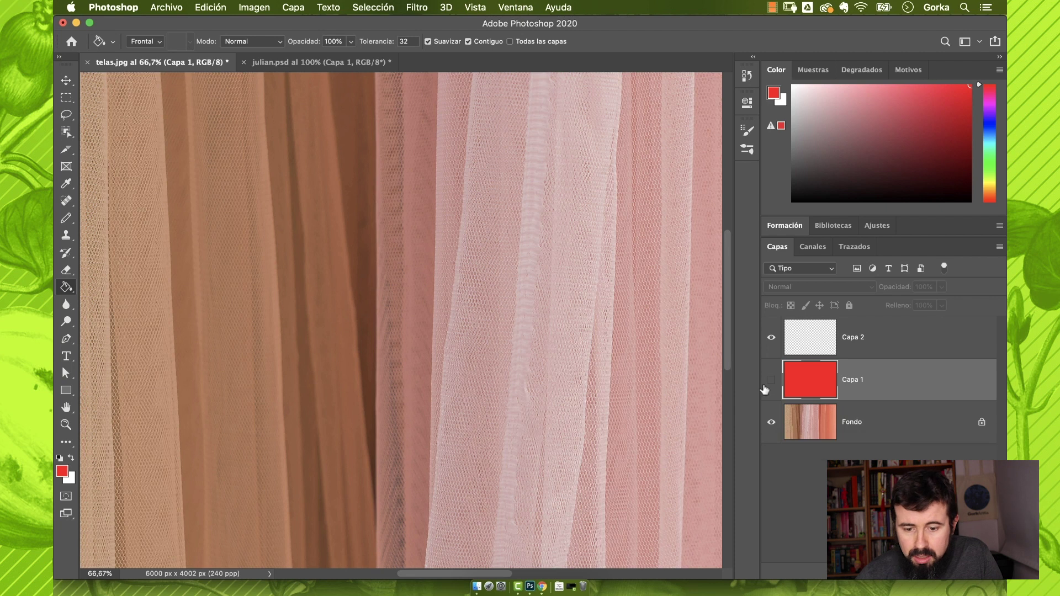
{"action": "left_click", "coordinate": [771, 379]}
Set the Eraser tip to 84 px and erase a winding stroke and a shorter curved stroke from red Capa 1.
{"action": "left_click", "coordinate": [67, 269]}
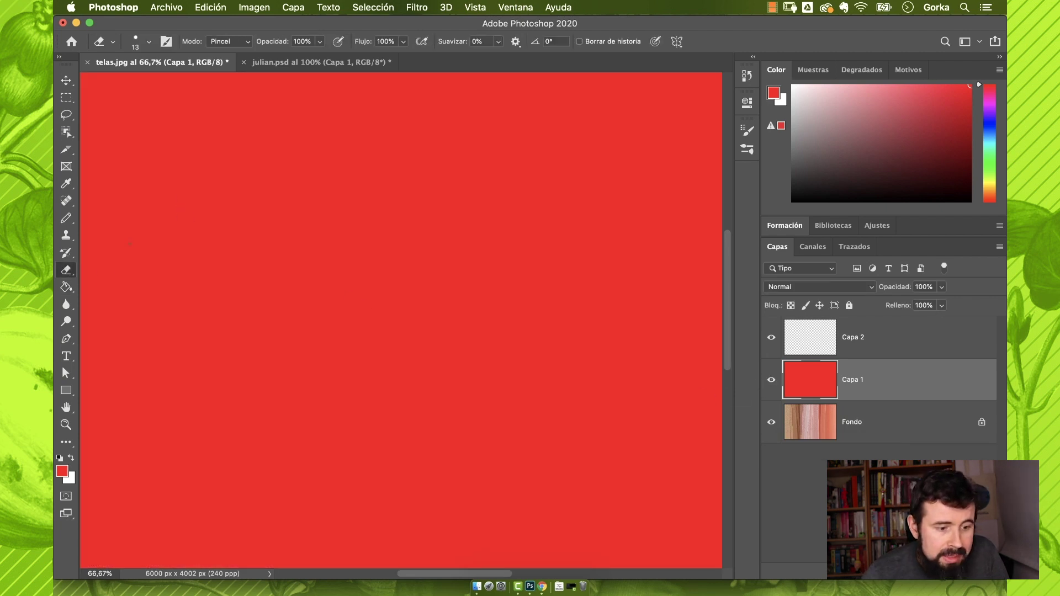
{"action": "left_click", "coordinate": [149, 43]}
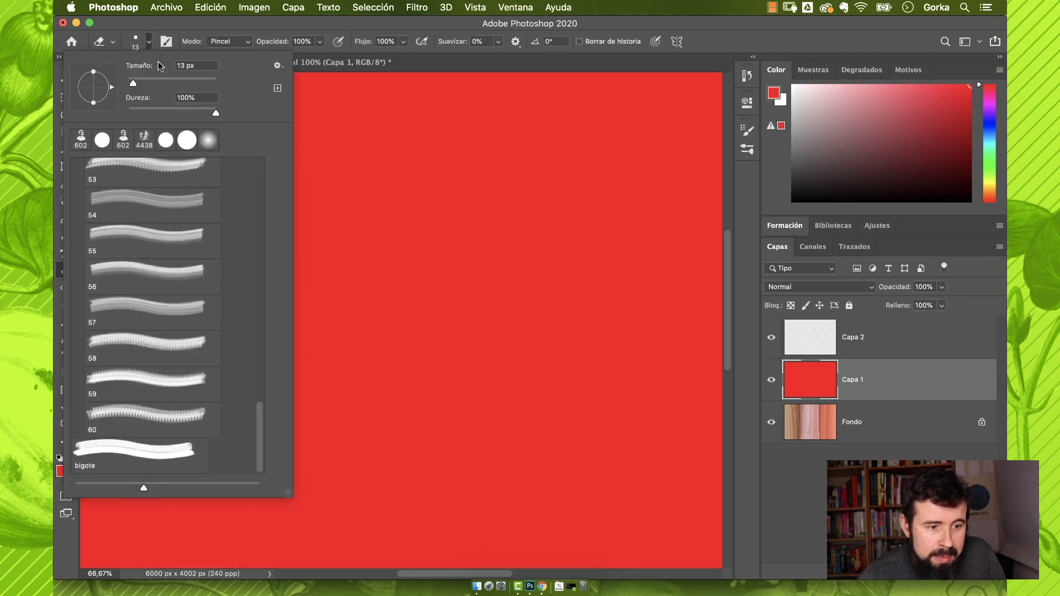
{"action": "left_click_drag", "start_coordinate": [147, 84], "coordinate": [165, 84]}
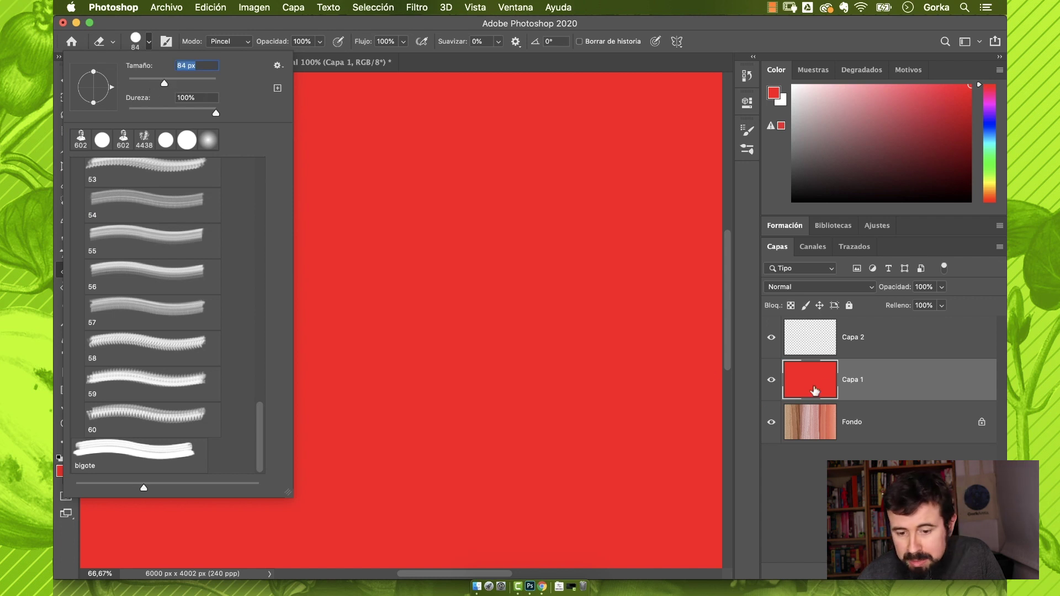
{"action": "left_click", "coordinate": [848, 388]}
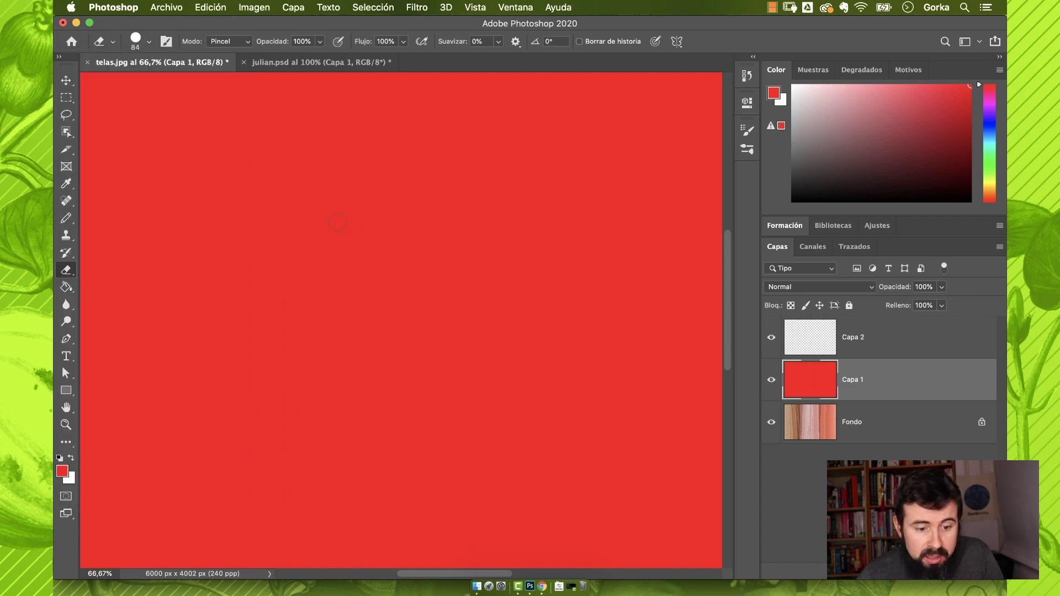
{"action": "mouse_move", "coordinate": [237, 285]}
{"action": "left_mouse_down"}
{"action": "mouse_move", "coordinate": [298, 228]}
{"action": "mouse_move", "coordinate": [404, 240]}
{"action": "mouse_move", "coordinate": [462, 296]}
{"action": "mouse_move", "coordinate": [364, 349]}
{"action": "mouse_move", "coordinate": [248, 370]}
{"action": "mouse_move", "coordinate": [312, 439]}
{"action": "mouse_move", "coordinate": [455, 391]}
{"action": "mouse_move", "coordinate": [240, 458]}
{"action": "left_mouse_up"}
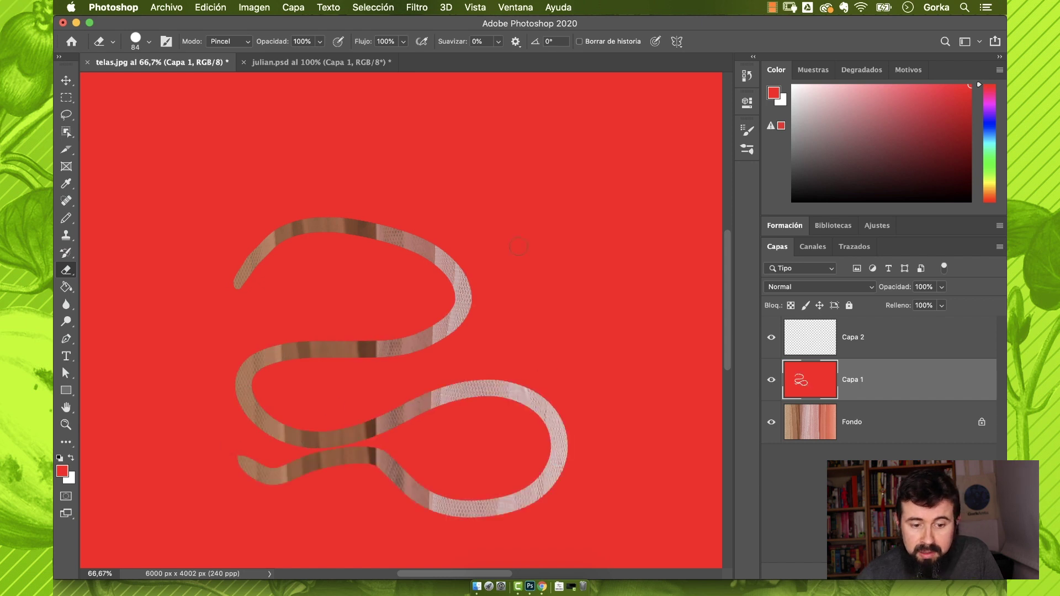
{"action": "left_click_drag", "start_coordinate": [478, 152], "coordinate": [657, 355]}
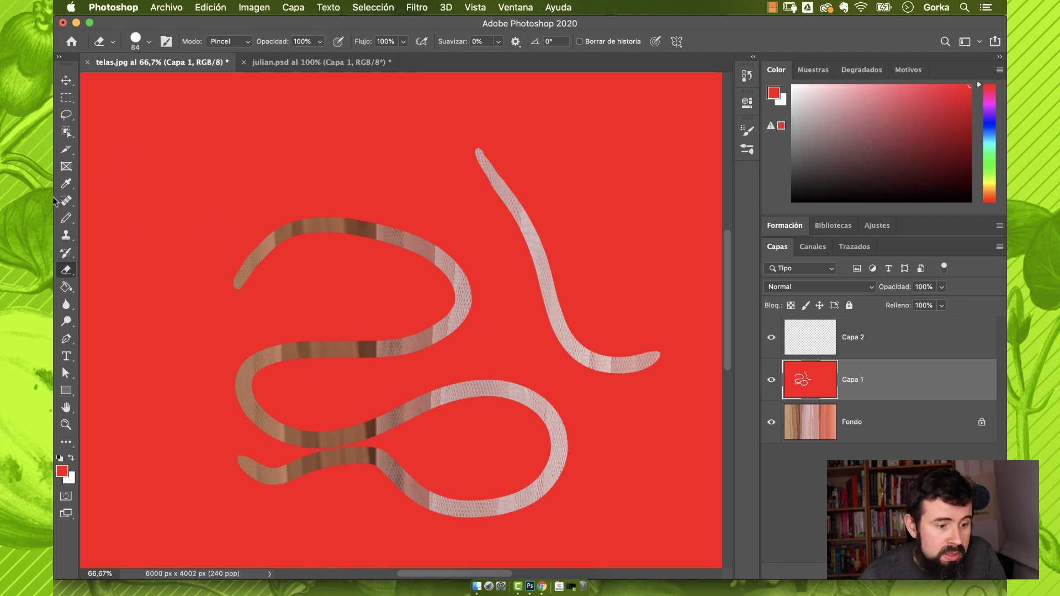
Switch to the Brush tool and set its painting mode to Borrar.
{"action": "left_click", "coordinate": [66, 218]}
{"action": "left_click", "coordinate": [105, 216]}
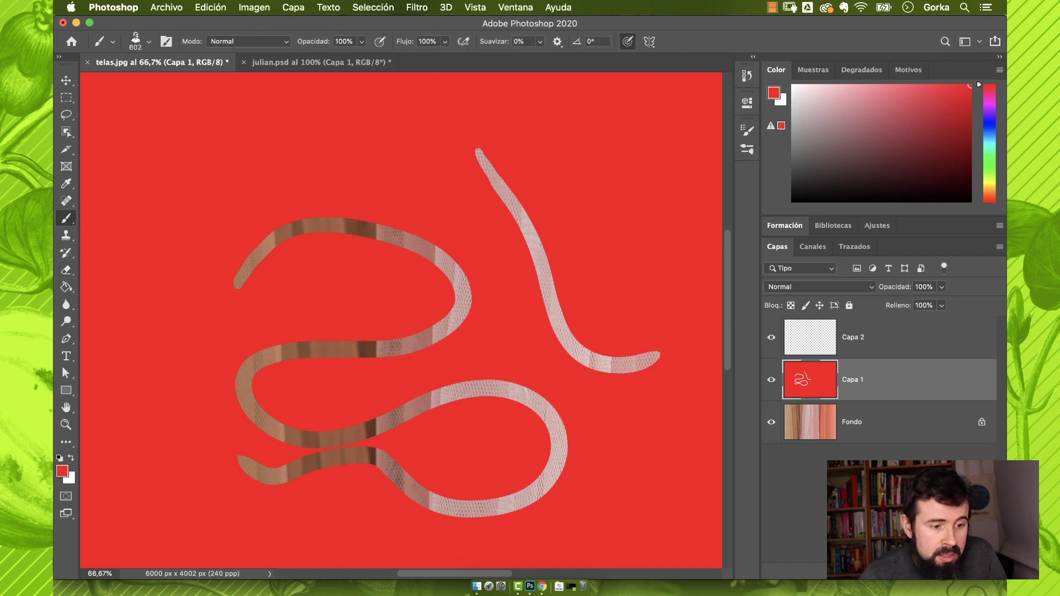
{"action": "left_click", "coordinate": [276, 40]}
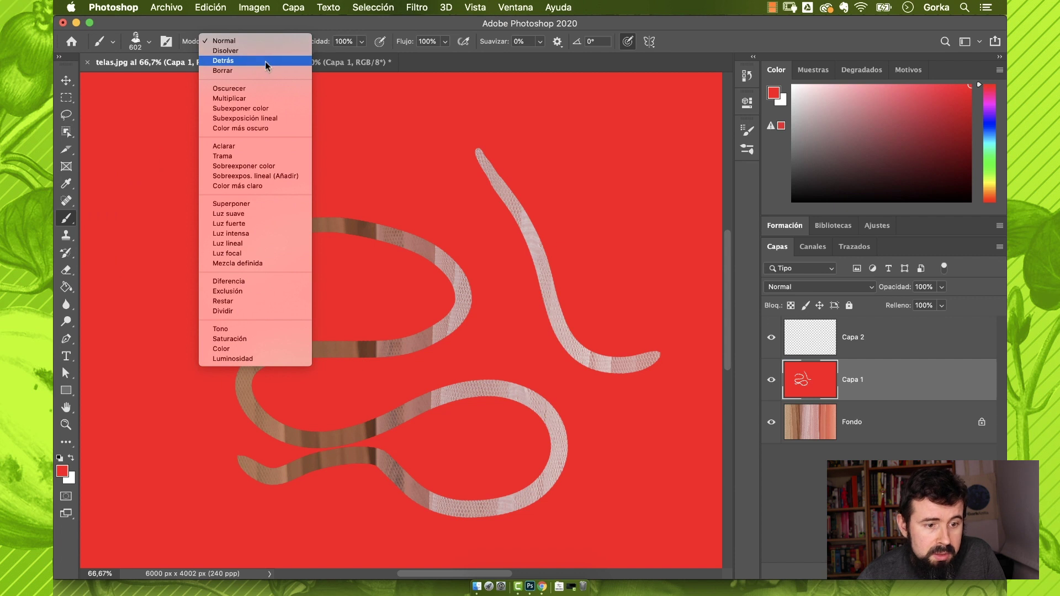
{"action": "left_click", "coordinate": [260, 71]}
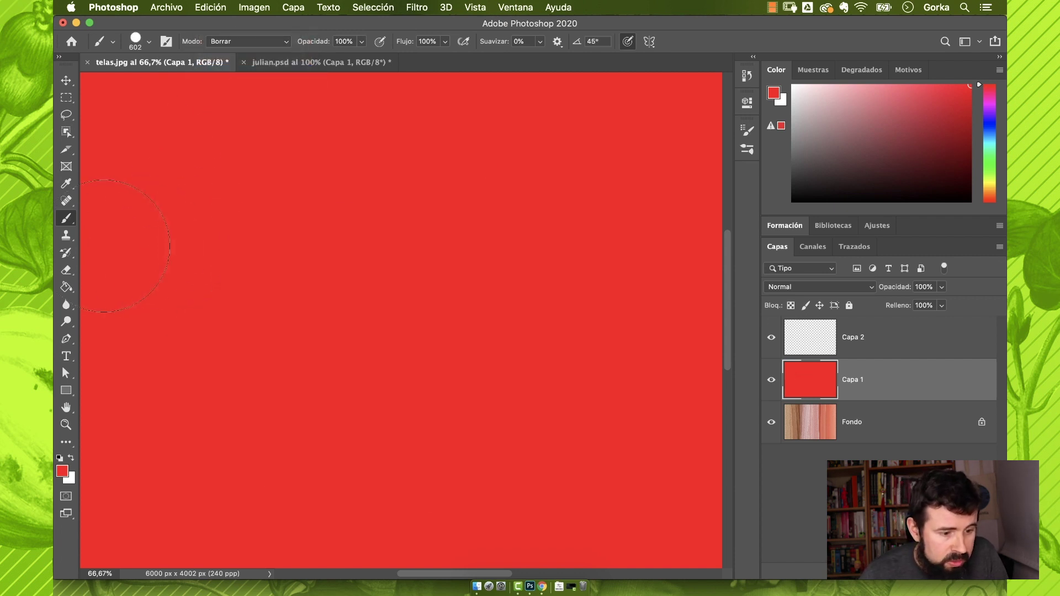
With the 84 px Eraser in Pincel mode, erase a short diagonal stroke from Capa 1 at 500% magnification.
{"action": "left_click", "coordinate": [66, 270]}
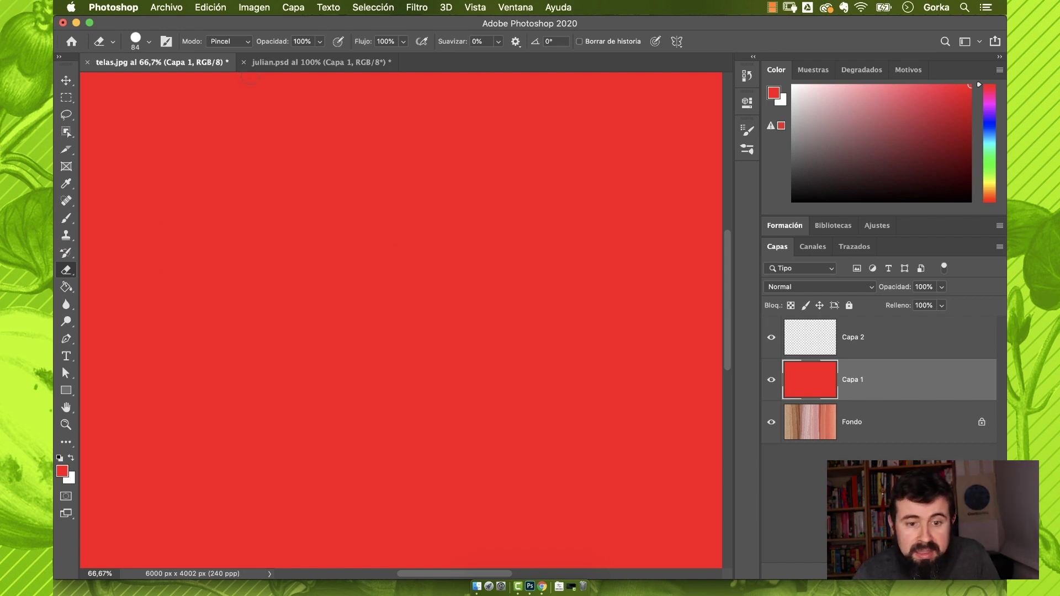
{"action": "left_click", "coordinate": [244, 43]}
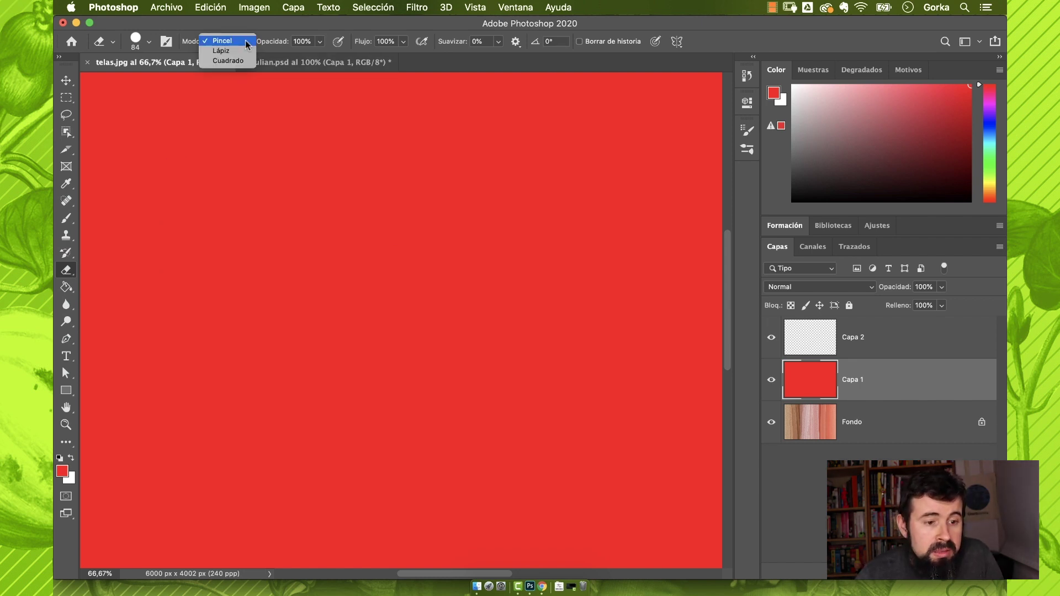
{"action": "left_click", "coordinate": [241, 41]}
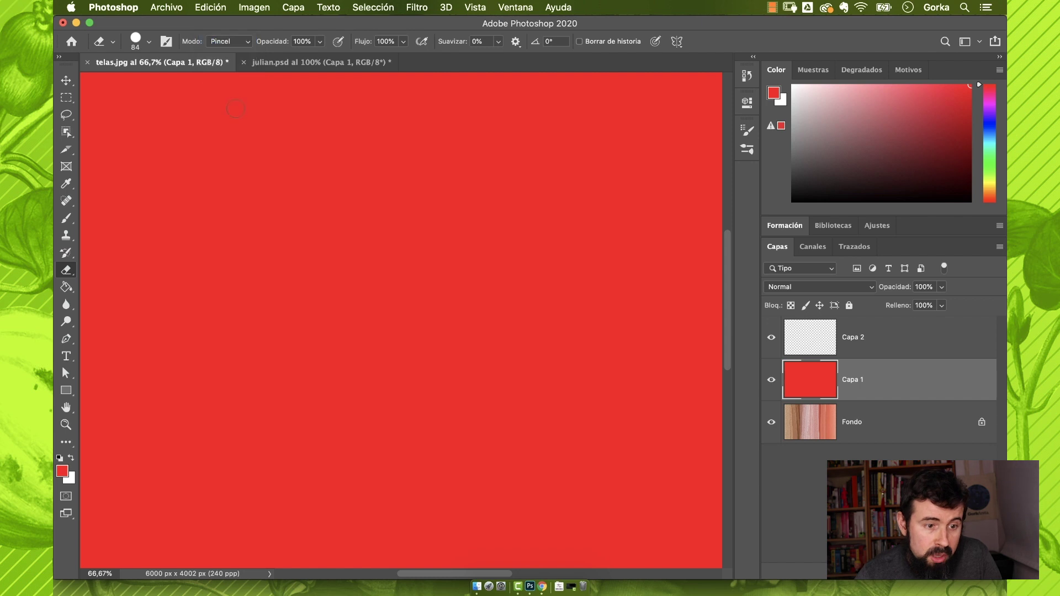
{"action": "key", "text": "super+plus"}
{"action": "key", "text": "super+plus"}
{"action": "key", "text": "super+plus"}
{"action": "key", "text": "super+plus"}
{"action": "key", "text": "super+plus"}
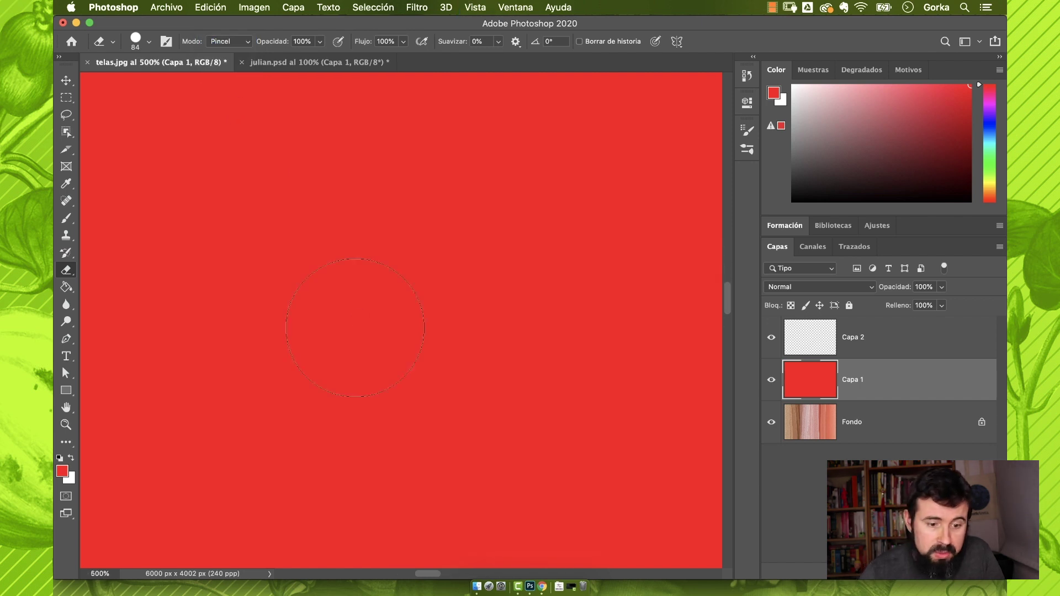
{"action": "mouse_move", "coordinate": [435, 283]}
{"action": "left_mouse_down"}
{"action": "mouse_move", "coordinate": [484, 334]}
{"action": "mouse_move", "coordinate": [518, 330]}
{"action": "left_mouse_up"}
Examine the edge pixels of the Pincel-mode erased area at up to 3200% magnification.
{"action": "key", "text": "super+plus"}
{"action": "key", "text": "super+plus"}
{"action": "key", "text": "super+plus"}
{"action": "key", "text": "super+plus"}
{"action": "key", "text": "super+plus"}
{"action": "key", "text": "super+plus"}
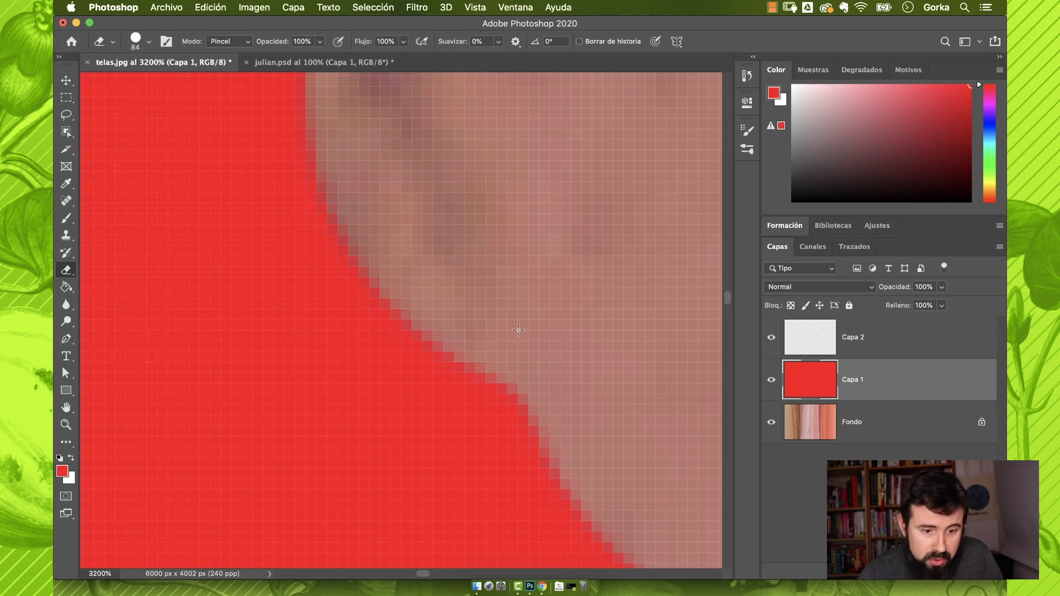
{"action": "key", "text": "super+minus"}
{"action": "key", "text": "super+minus"}
{"action": "key", "text": "super+minus"}
{"action": "key", "text": "super+minus"}
{"action": "key", "text": "super+minus"}
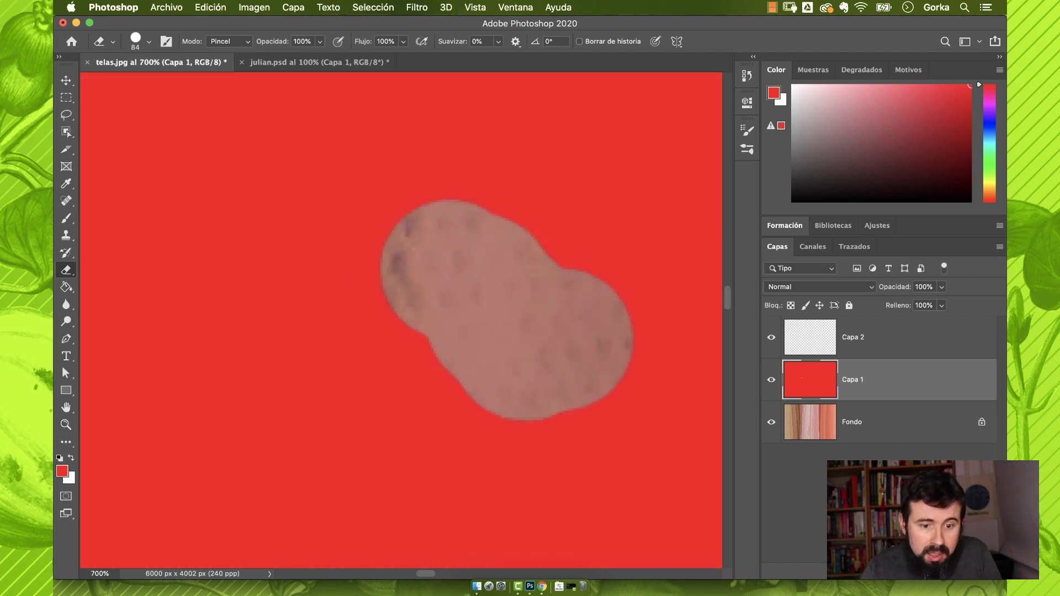
Set the Eraser mode to Lápiz and erase a short vertical stroke beside the diagonal erased area.
{"action": "left_click", "coordinate": [240, 43]}
{"action": "left_click", "coordinate": [237, 52]}
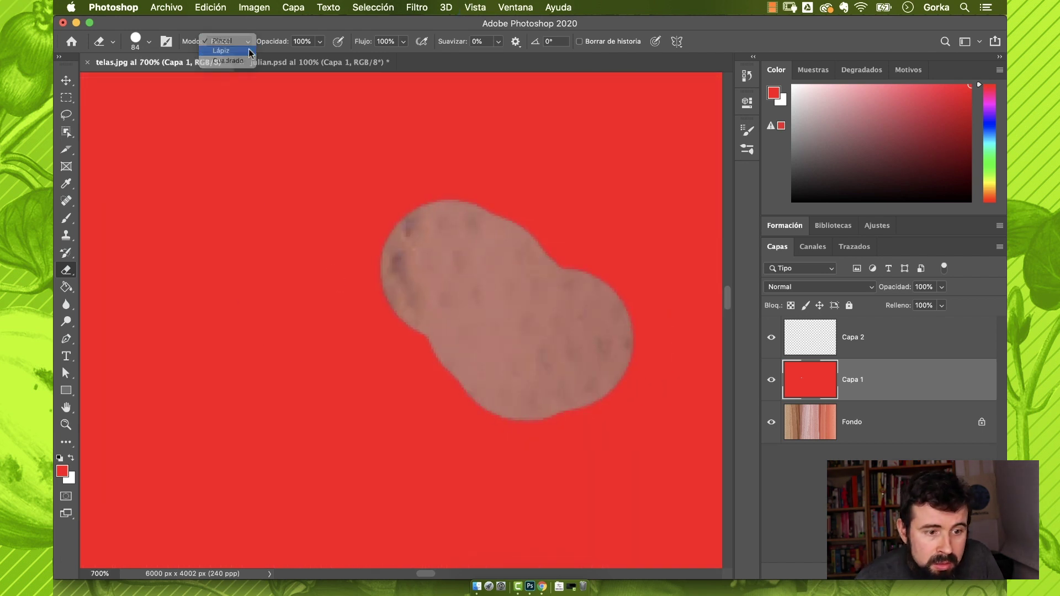
{"action": "left_click", "coordinate": [245, 221]}
{"action": "left_click_drag", "start_coordinate": [246, 236], "coordinate": [243, 436]}
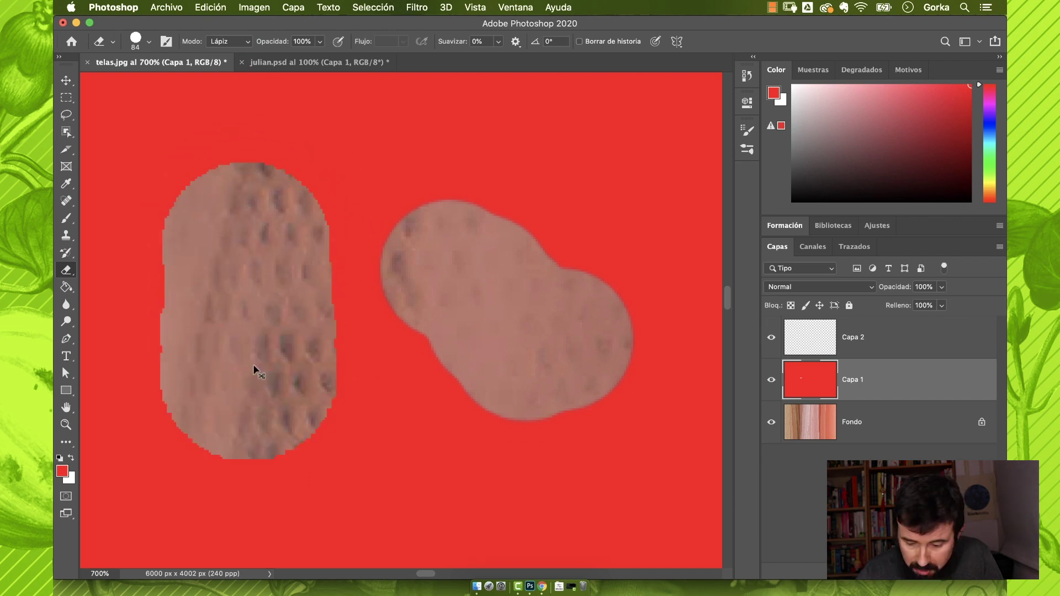
Compare the edge pixels of the Lápiz and Pincel erased areas at up to 3200% magnification.
{"action": "key", "text": "super+plus"}
{"action": "key", "text": "super+plus"}
{"action": "key", "text": "super+plus"}
{"action": "key", "text": "super+plus"}
{"action": "key", "text": "super+plus"}
{"action": "scroll", "coordinate": [254, 366], "scroll_direction": "left", "scroll_amount": 3}
{"action": "scroll", "coordinate": [254, 366], "scroll_direction": "up", "scroll_amount": 3}
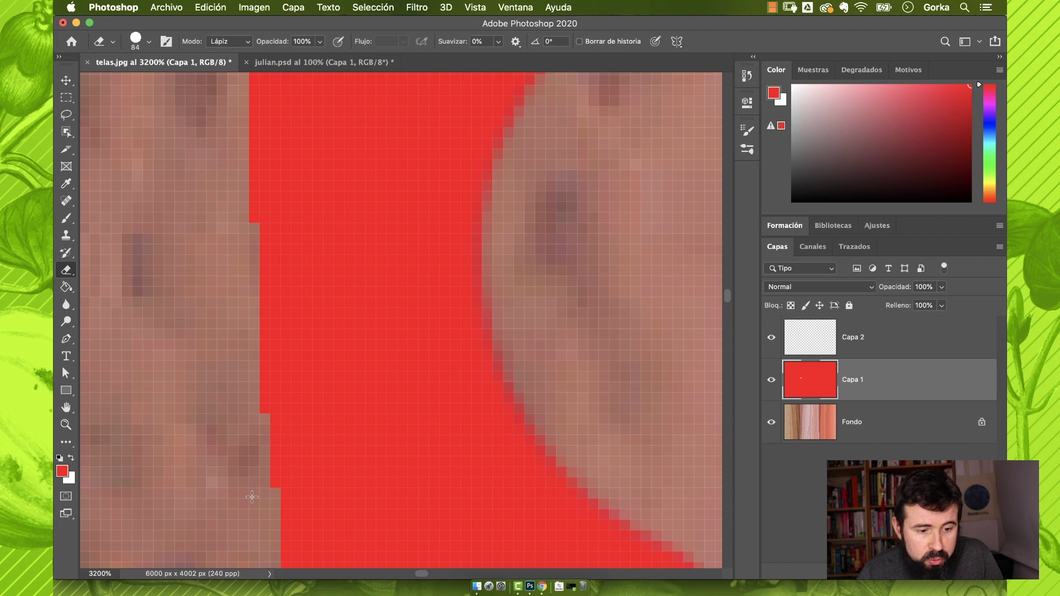
{"action": "key", "text": "super+minus"}
{"action": "key", "text": "super+minus"}
{"action": "key", "text": "super+minus"}
{"action": "key", "text": "super+minus"}
{"action": "key", "text": "super+minus"}
{"action": "key", "text": "super+minus"}
Set the Eraser mode to Cuadrado and erase a thin, winding freehand stroke above and around the two erased areas.
{"action": "left_click", "coordinate": [229, 41]}
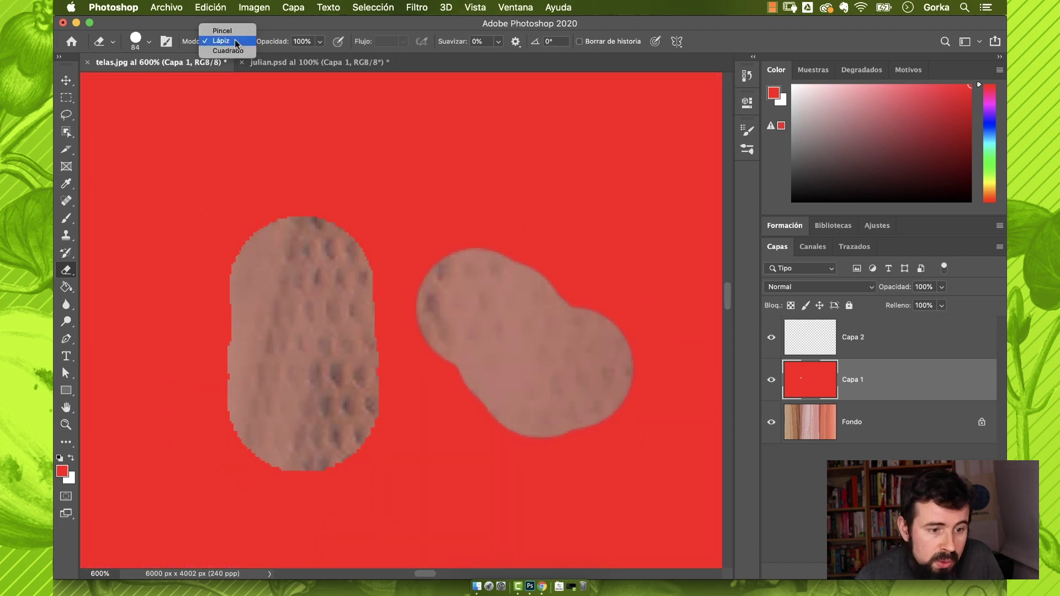
{"action": "left_click", "coordinate": [238, 50]}
{"action": "mouse_move", "coordinate": [348, 186]}
{"action": "left_mouse_down"}
{"action": "mouse_move", "coordinate": [467, 210]}
{"action": "mouse_move", "coordinate": [340, 152]}
{"action": "mouse_move", "coordinate": [173, 217]}
{"action": "mouse_move", "coordinate": [173, 340]}
{"action": "left_mouse_up"}
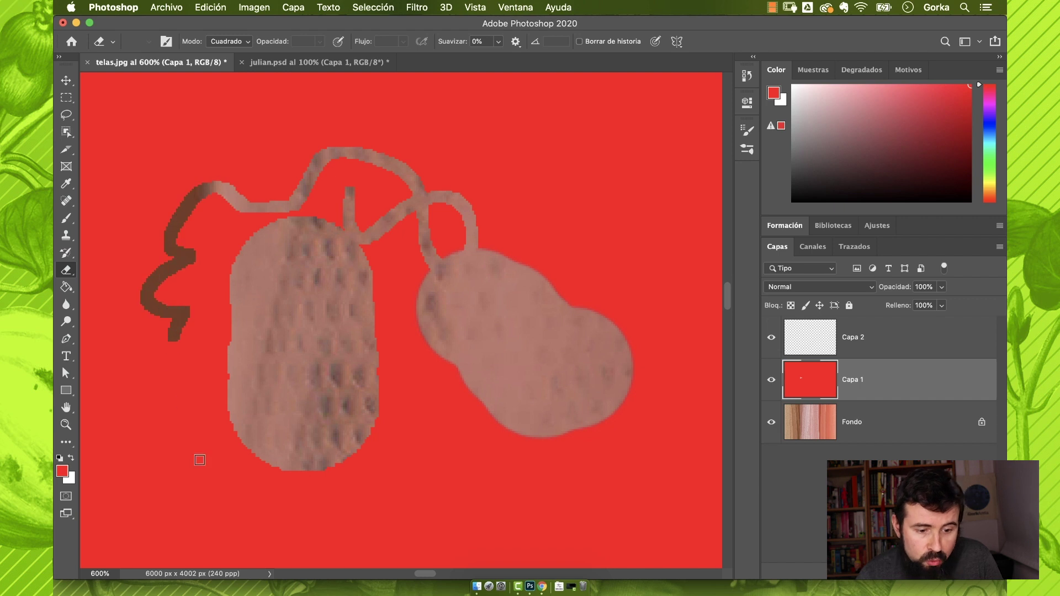